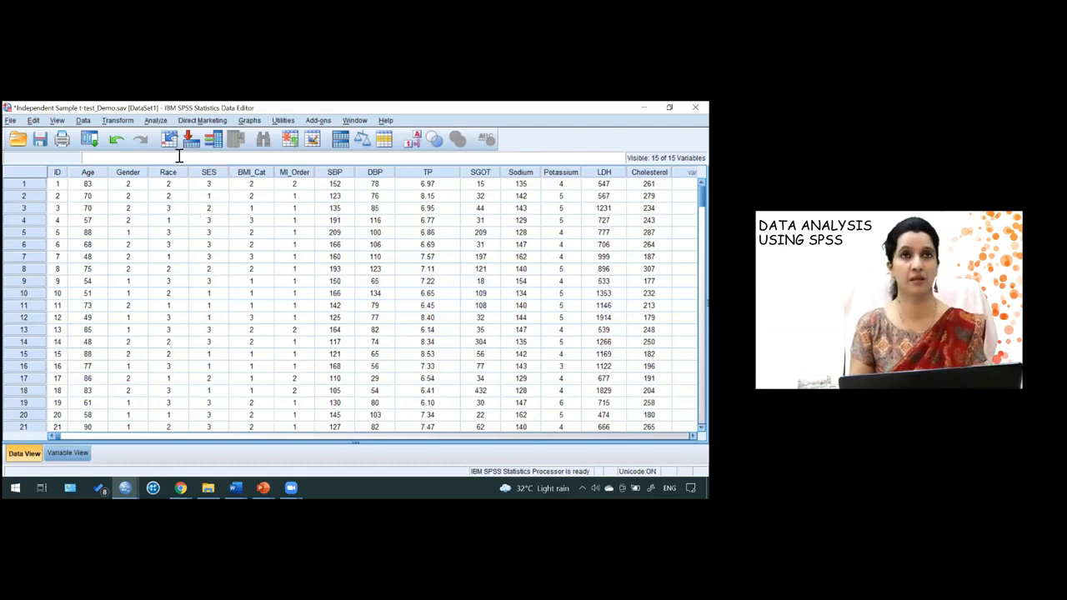
- Open the Explore procedure and add SBP to the dependent list
{"action": "left_click", "coordinate": [156, 121]}
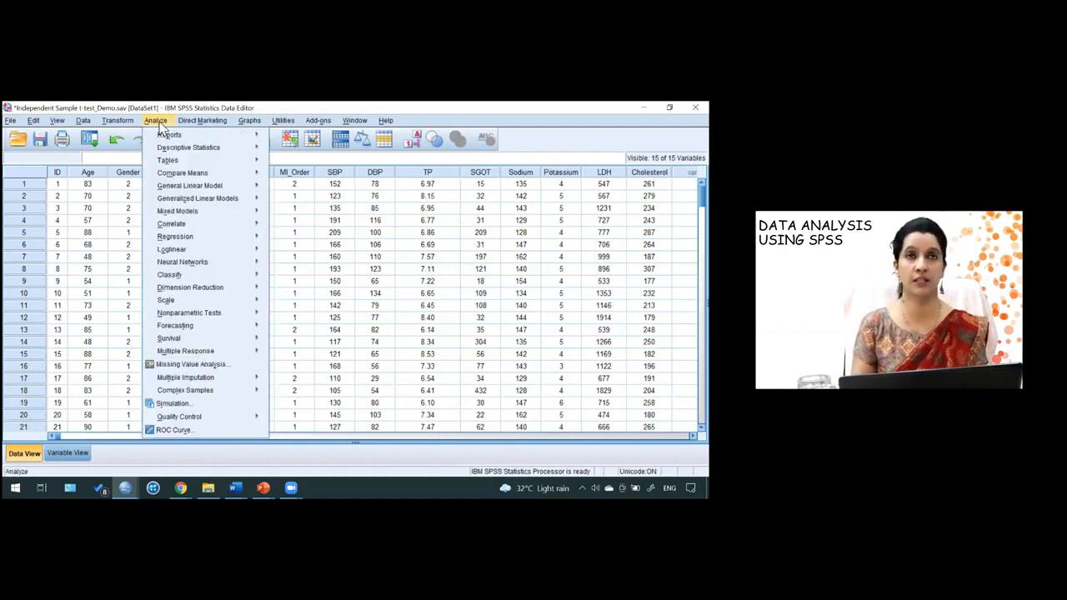
{"action": "mouse_move", "coordinate": [208, 147]}
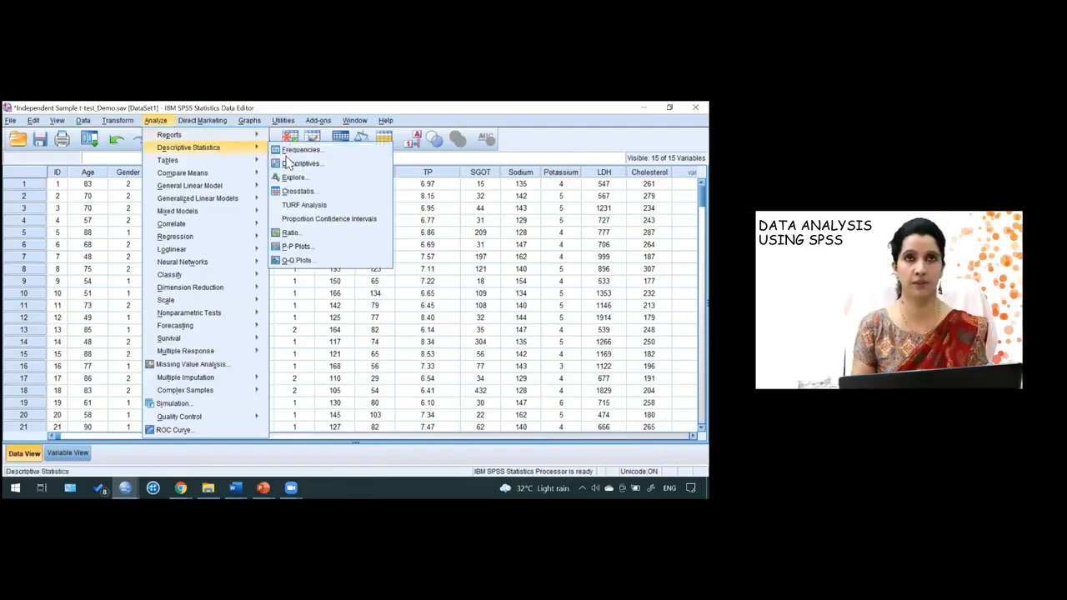
{"action": "left_click", "coordinate": [292, 178]}
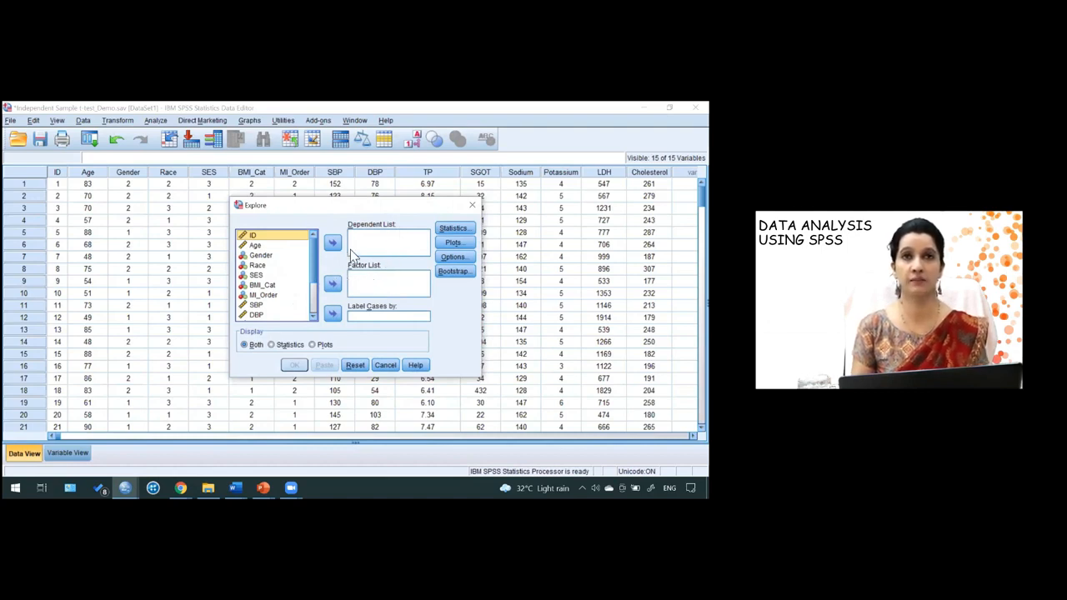
{"action": "left_click", "coordinate": [266, 305]}
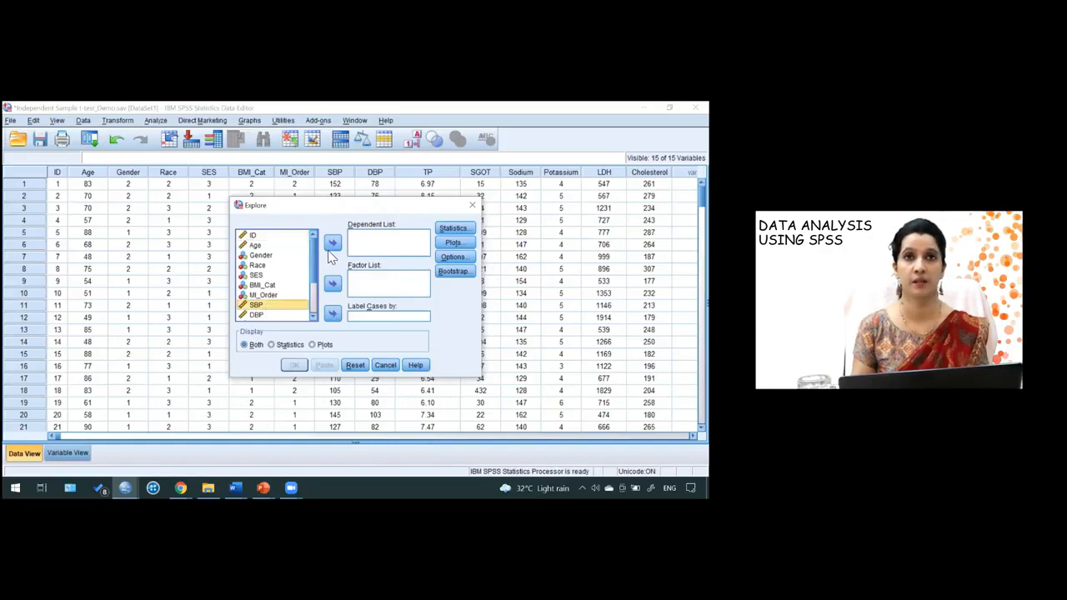
{"action": "left_click", "coordinate": [332, 243]}
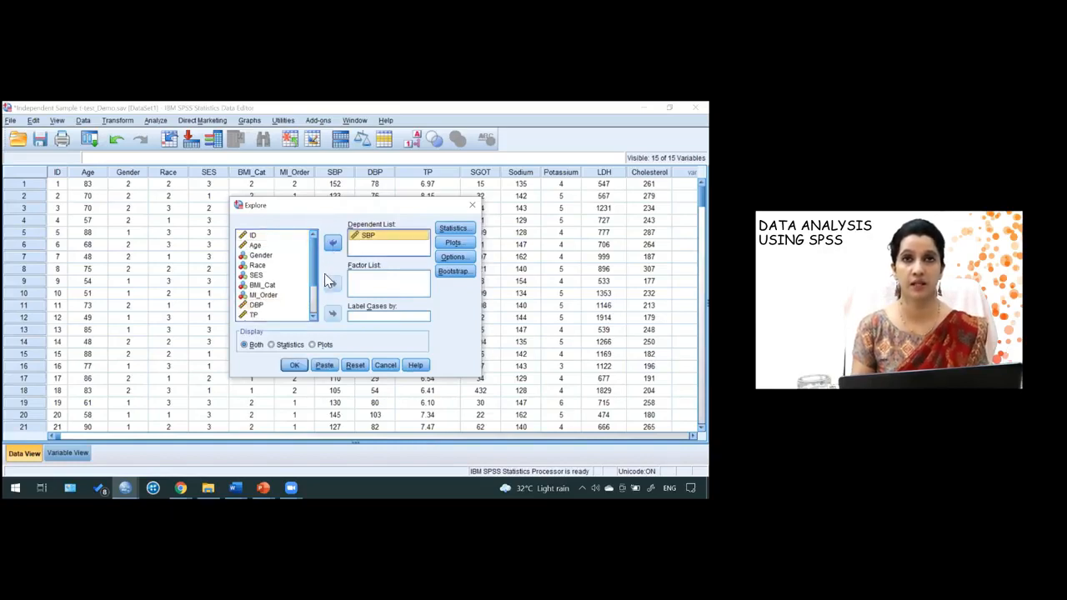
- Set Explore to display plots only, turn off stem-and-leaf, enable normality plots with tests, and run it
{"action": "left_click", "coordinate": [313, 345]}
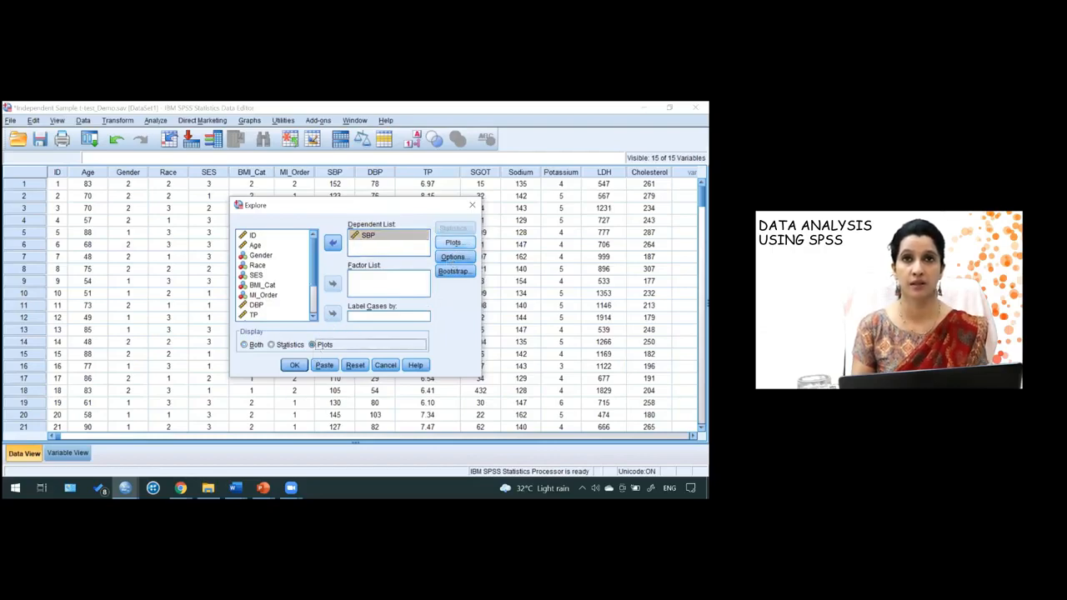
{"action": "left_click", "coordinate": [452, 243]}
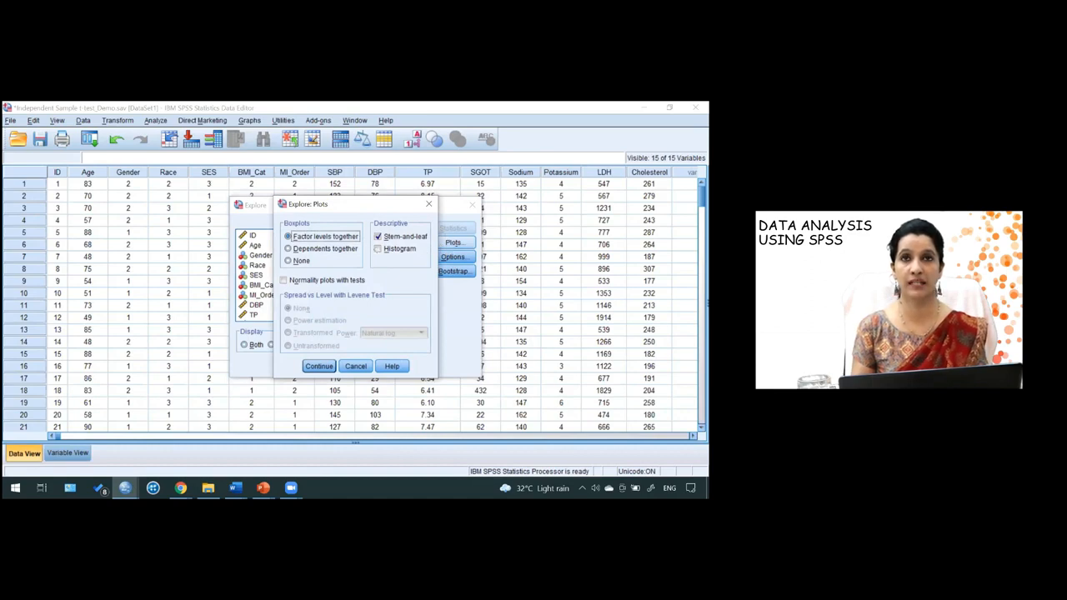
{"action": "left_click", "coordinate": [380, 238]}
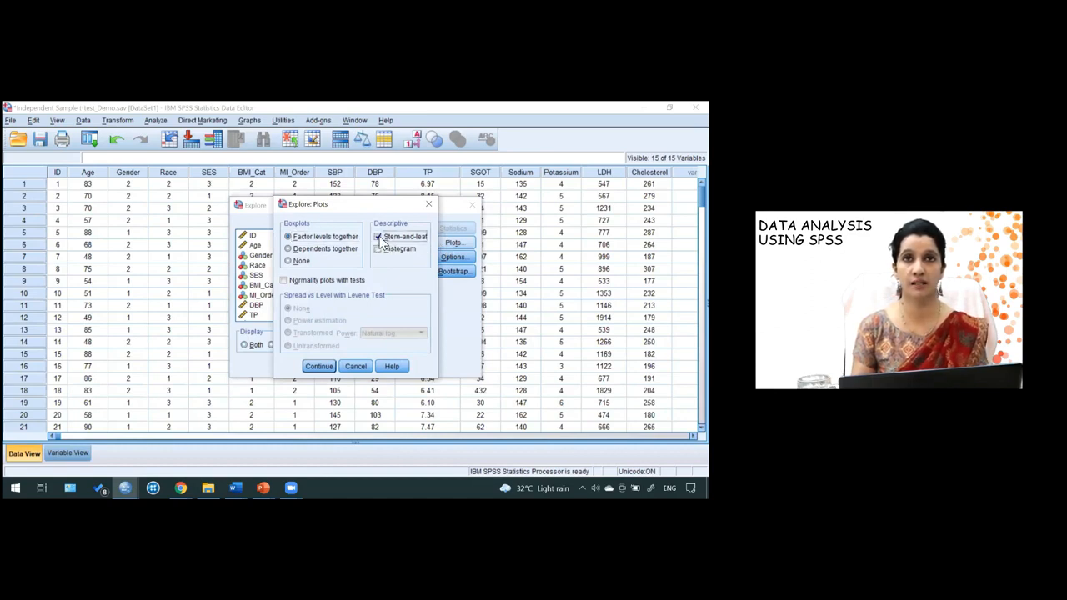
{"action": "left_click", "coordinate": [284, 281]}
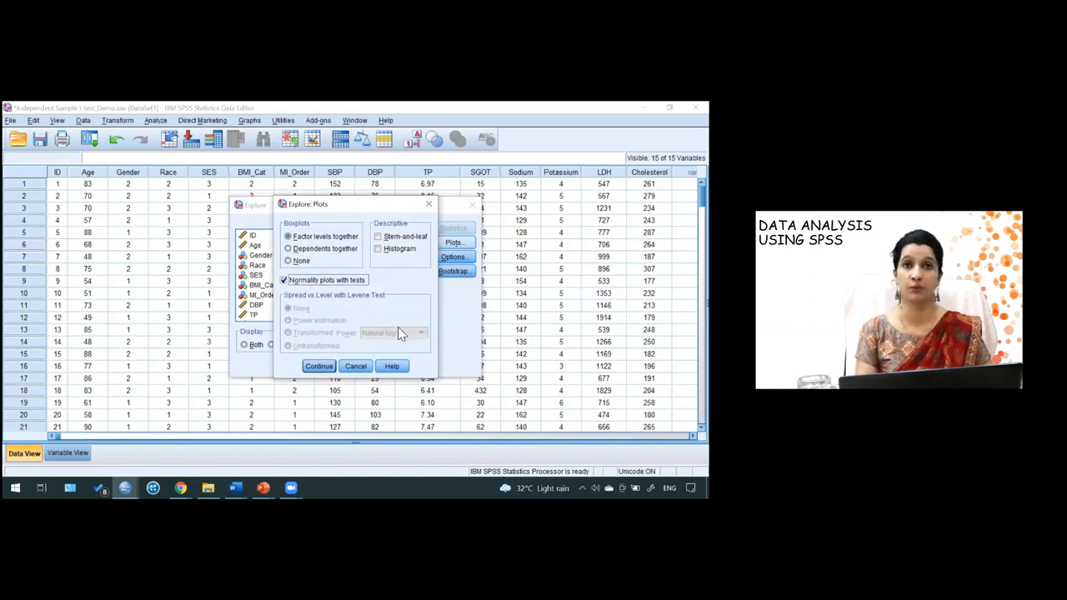
{"action": "left_click", "coordinate": [326, 366]}
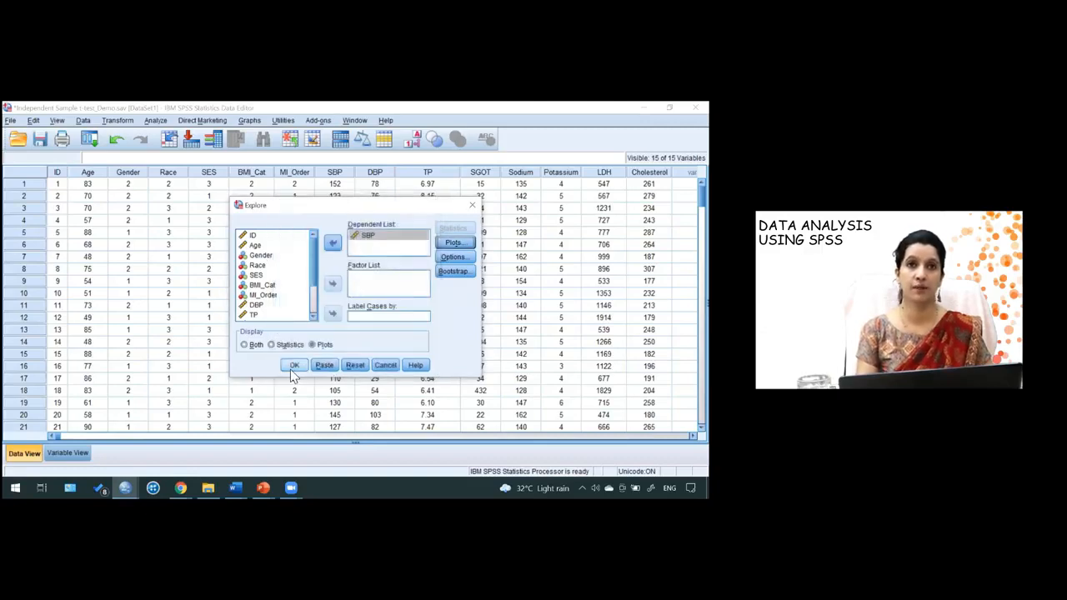
{"action": "left_click", "coordinate": [292, 368]}
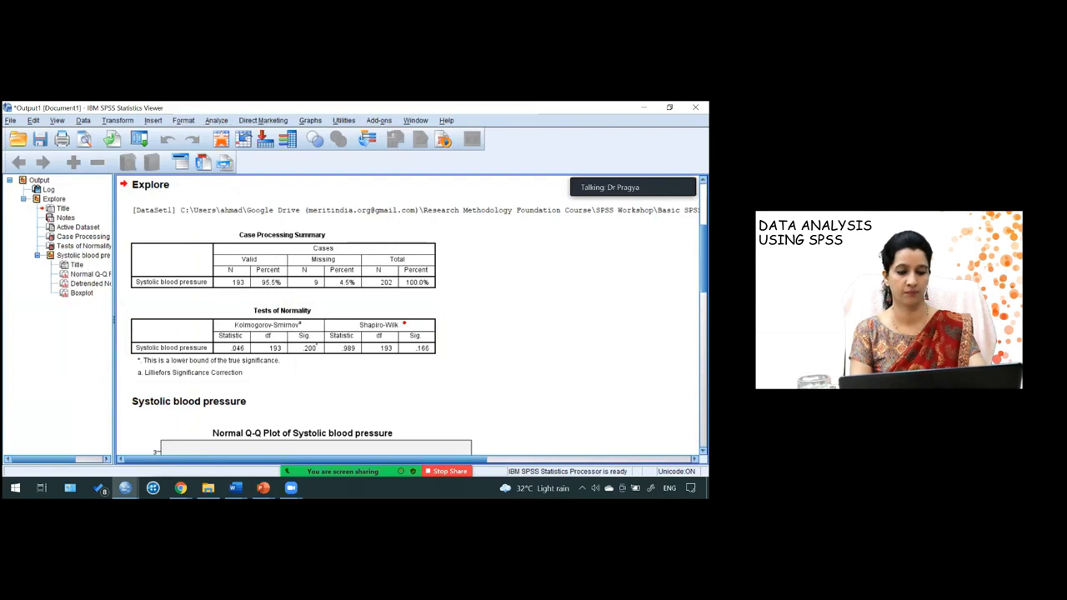
- Review the tests of normality, Q-Q plots and boxplot for systolic blood pressure in the output
{"action": "left_click_drag", "start_coordinate": [404, 323], "coordinate": [448, 359]}
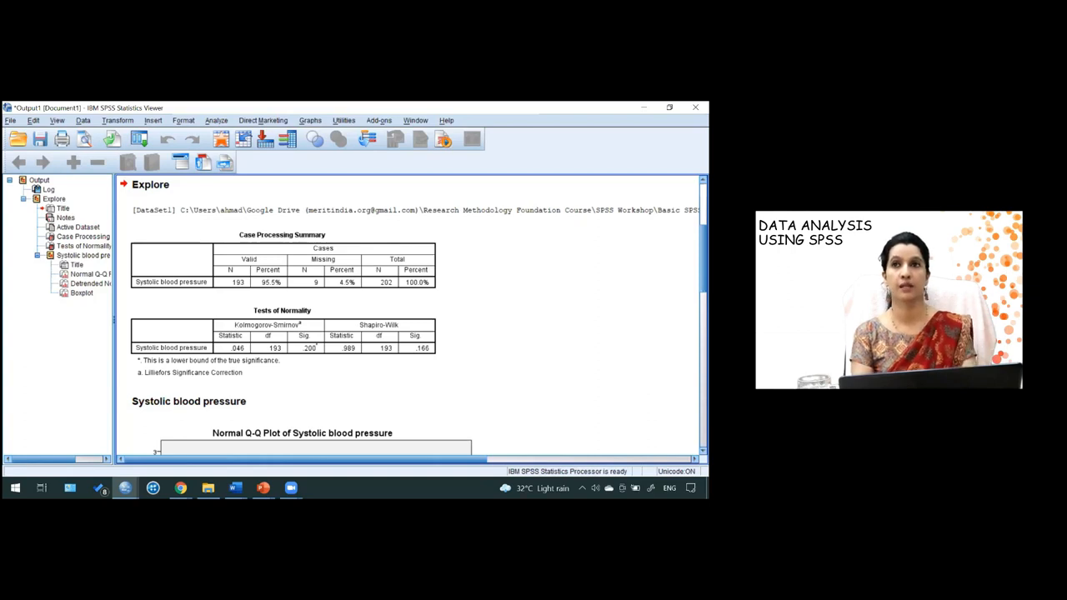
{"action": "scroll", "coordinate": [413, 317], "scroll_direction": "down", "scroll_amount": 3}
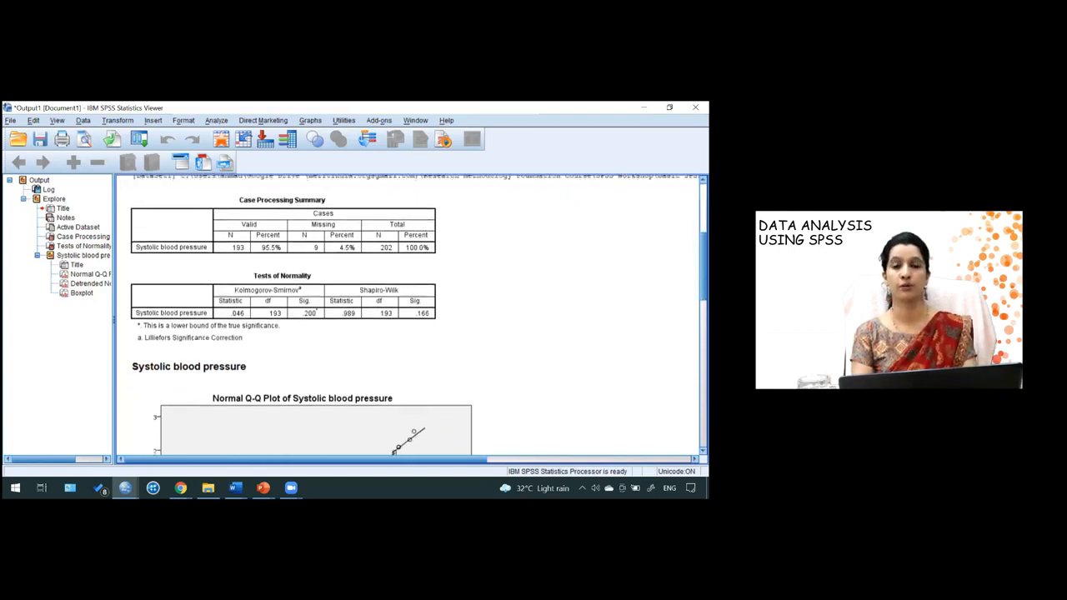
{"action": "scroll", "coordinate": [413, 318], "scroll_direction": "down", "scroll_amount": 4}
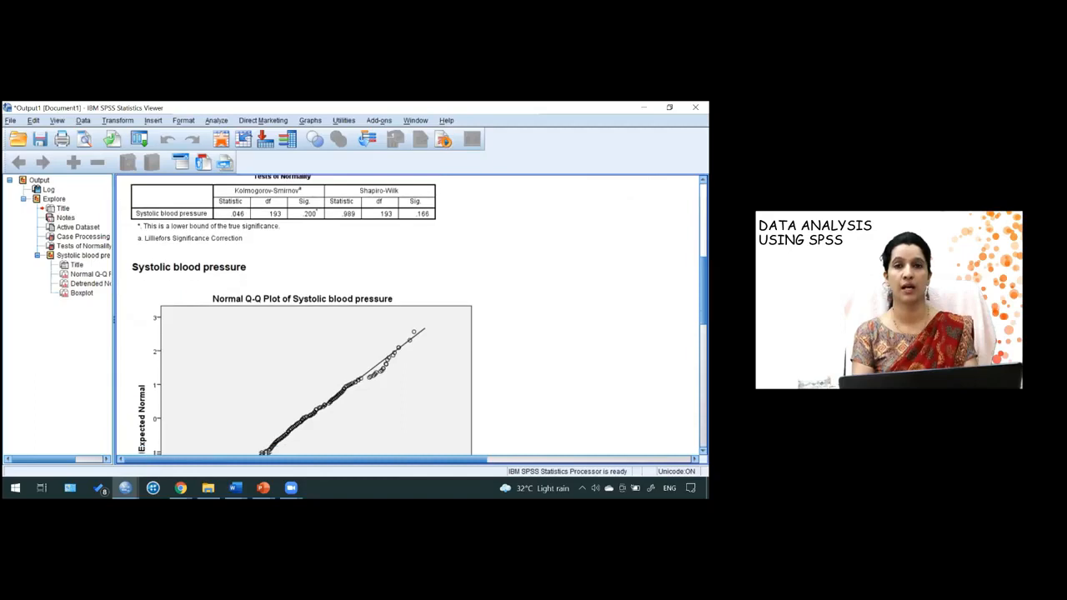
{"action": "scroll", "coordinate": [413, 318], "scroll_direction": "down", "scroll_amount": 2}
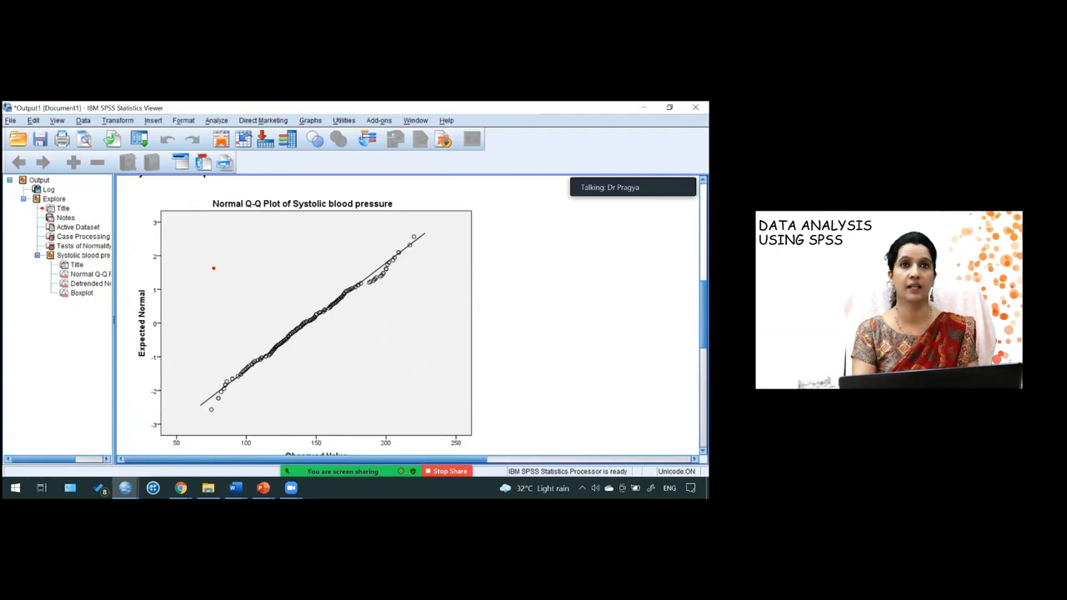
{"action": "mouse_move", "coordinate": [201, 265]}
{"action": "left_mouse_down"}
{"action": "mouse_move", "coordinate": [306, 376]}
{"action": "mouse_move", "coordinate": [392, 369]}
{"action": "mouse_move", "coordinate": [395, 397]}
{"action": "mouse_move", "coordinate": [448, 409]}
{"action": "left_mouse_up"}
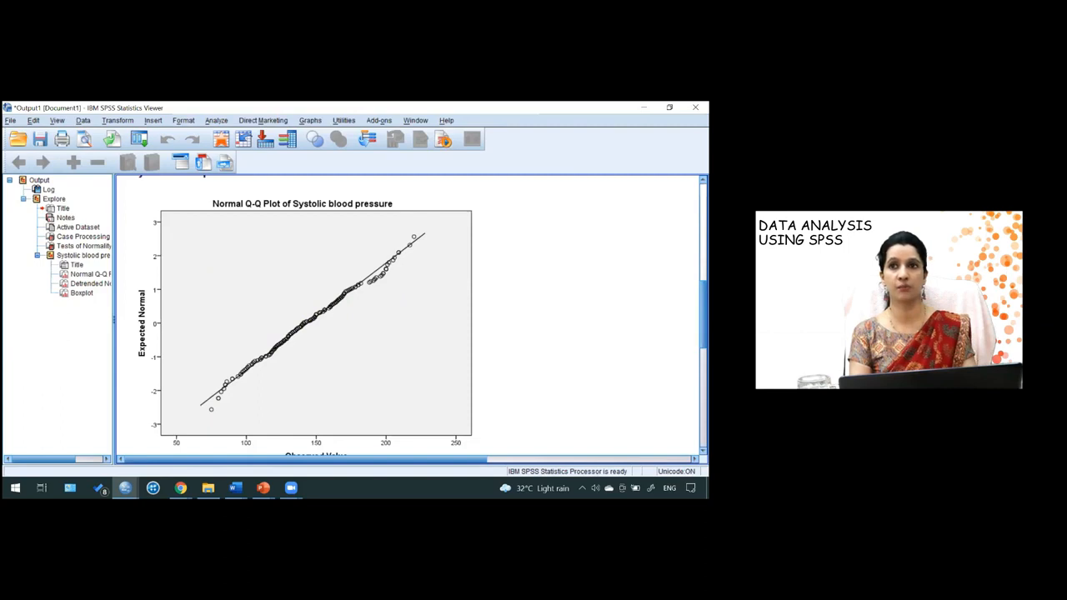
{"action": "scroll", "coordinate": [408, 316], "scroll_direction": "down", "scroll_amount": 8}
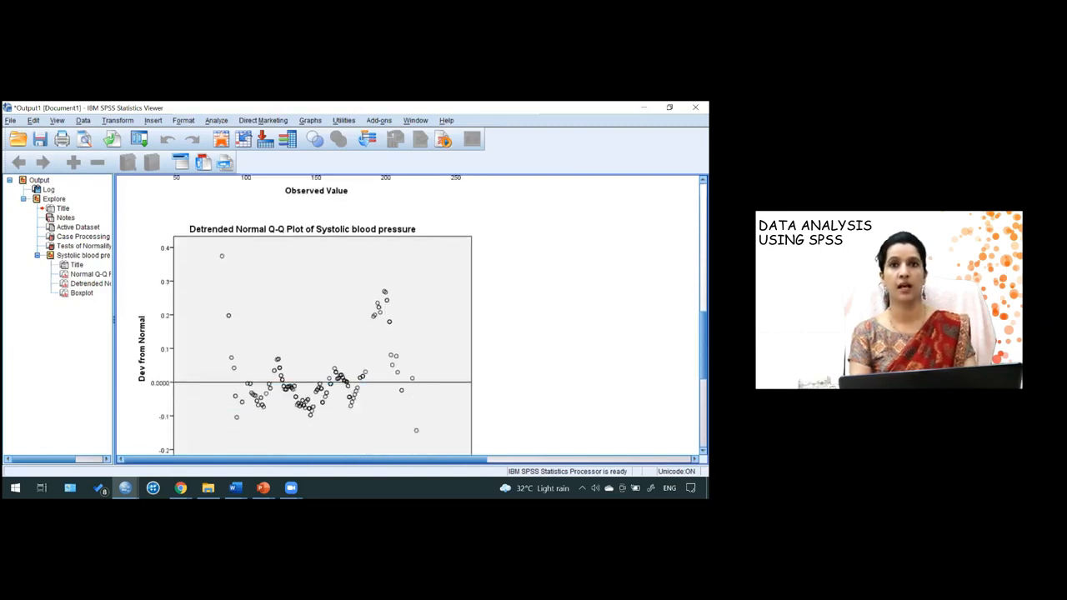
{"action": "scroll", "coordinate": [409, 316], "scroll_direction": "down", "scroll_amount": 6}
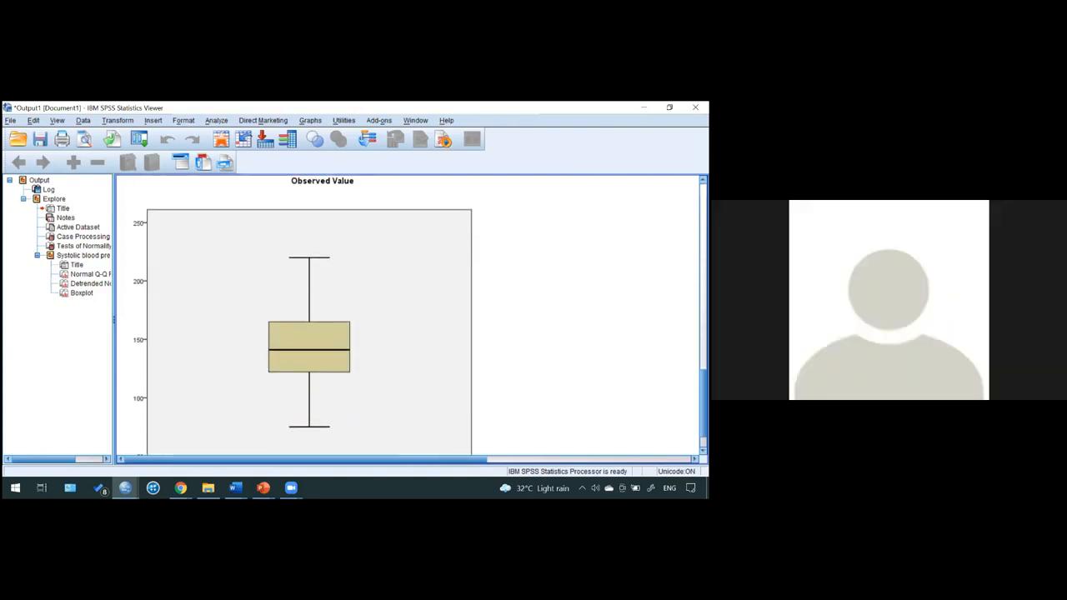
{"action": "scroll", "coordinate": [408, 317], "scroll_direction": "down", "scroll_amount": 1}
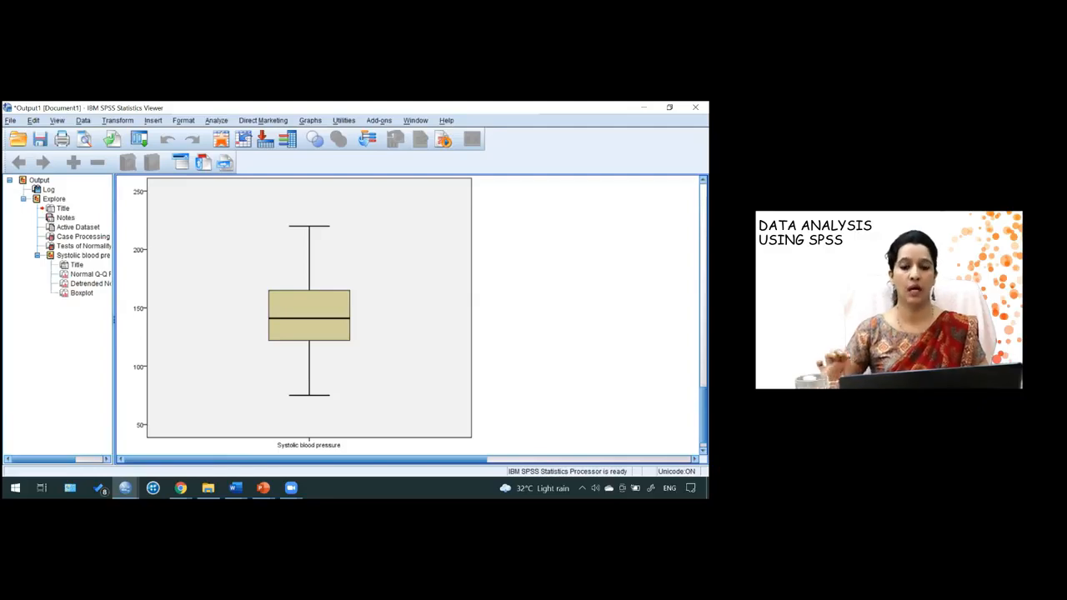
- Open the One-Sample T Test procedure and add SBP as the test variable
{"action": "left_click", "coordinate": [376, 271]}
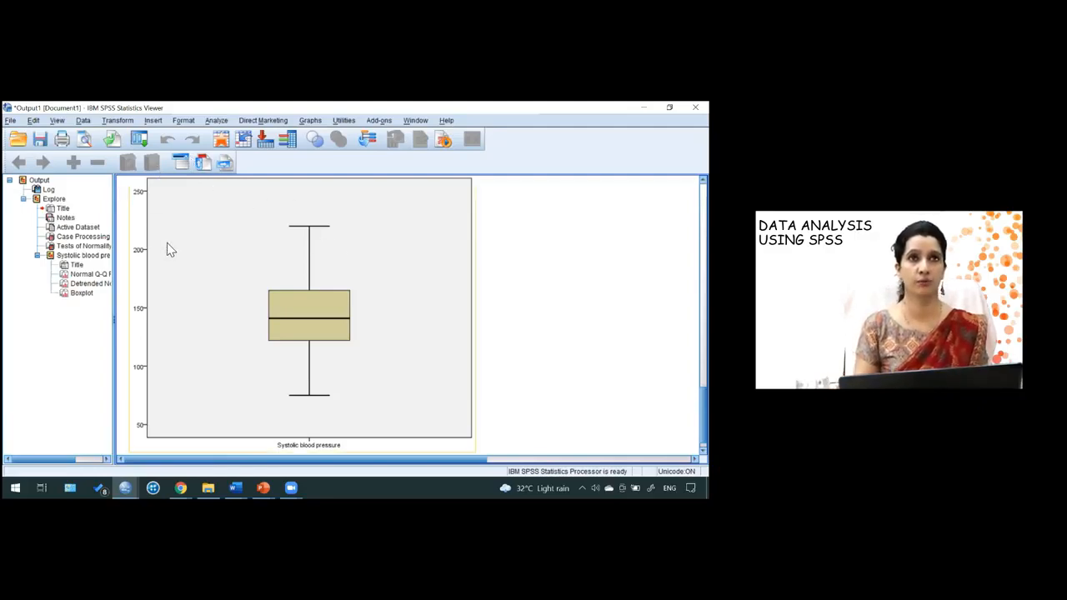
{"action": "left_click", "coordinate": [216, 122]}
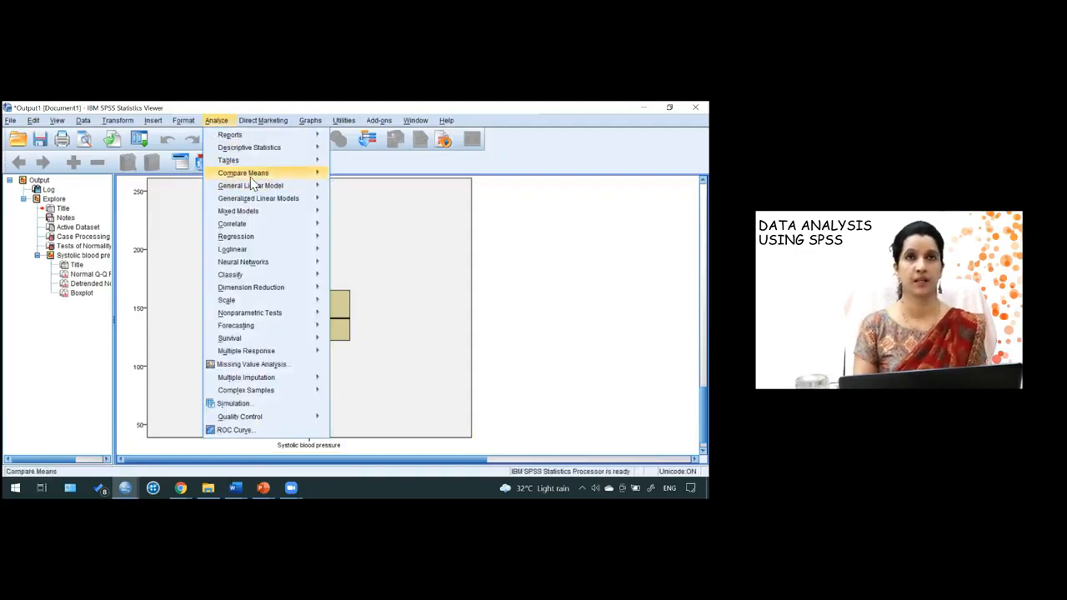
{"action": "mouse_move", "coordinate": [250, 177]}
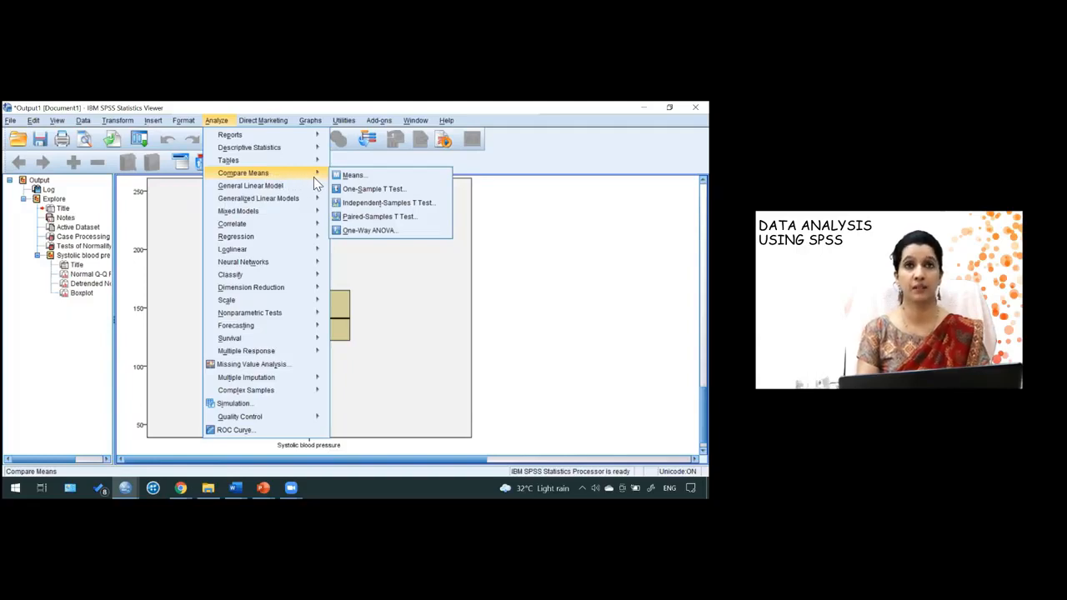
{"action": "left_click", "coordinate": [357, 190]}
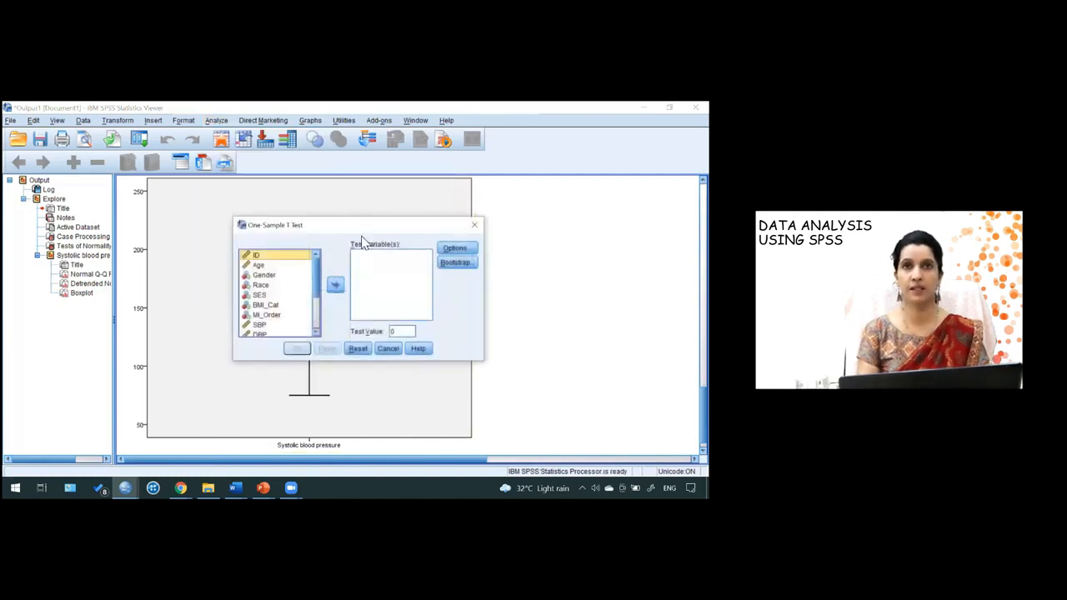
{"action": "left_click", "coordinate": [265, 325]}
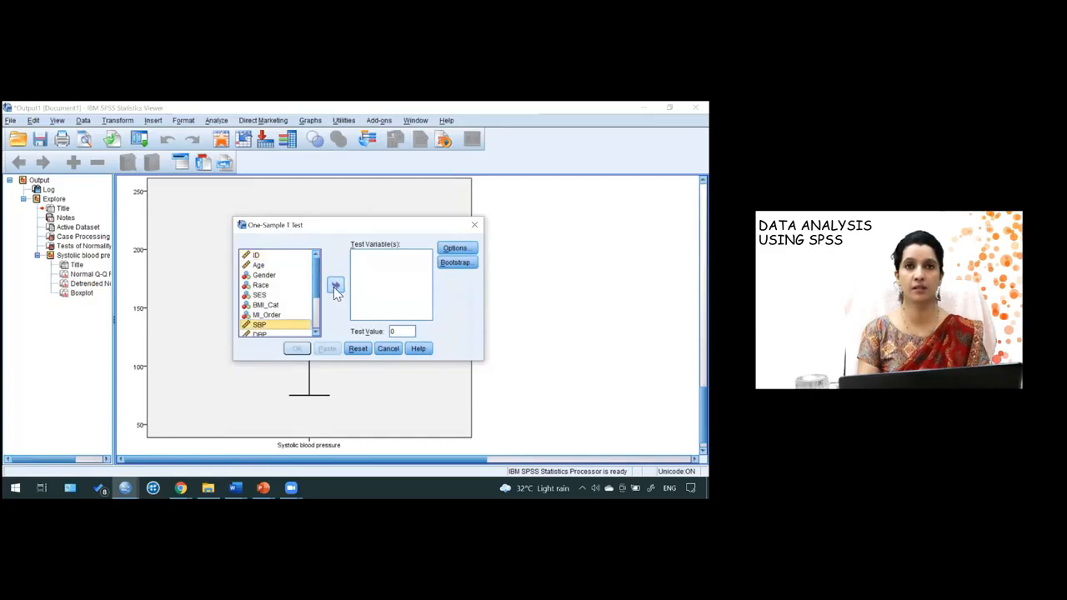
{"action": "left_click", "coordinate": [335, 287]}
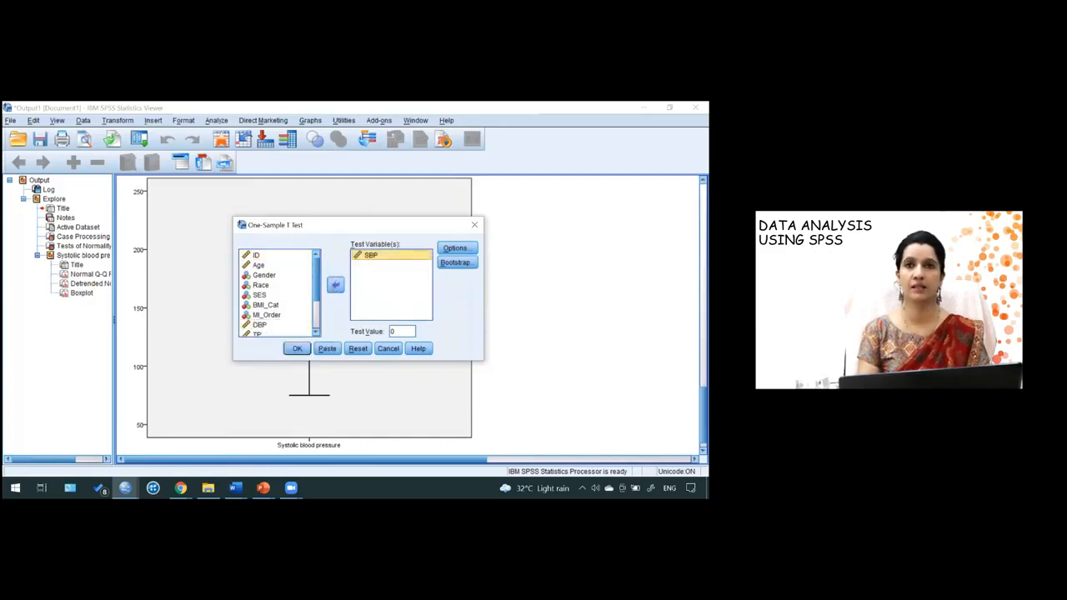
- Set the test value to 120 and run the one-sample t-test
{"action": "double_click", "coordinate": [405, 334]}
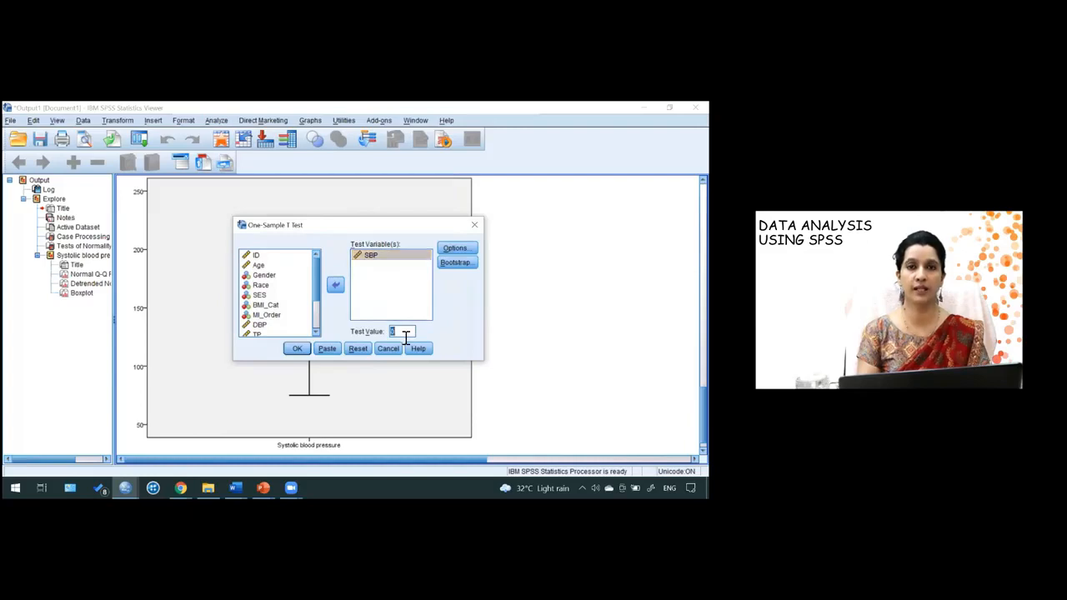
{"action": "type", "text": "120"}
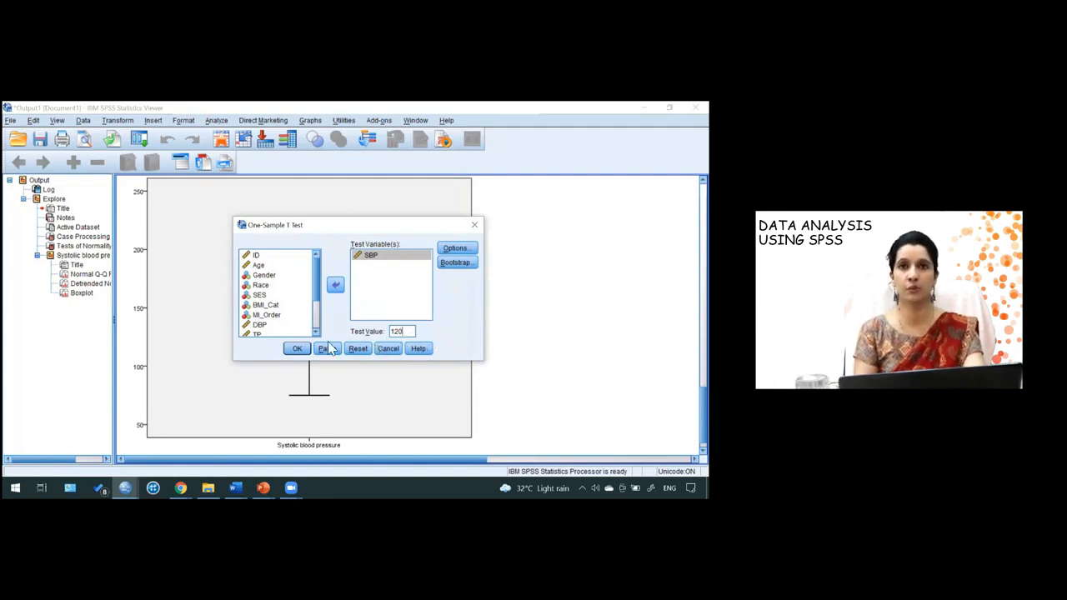
{"action": "left_click", "coordinate": [302, 348]}
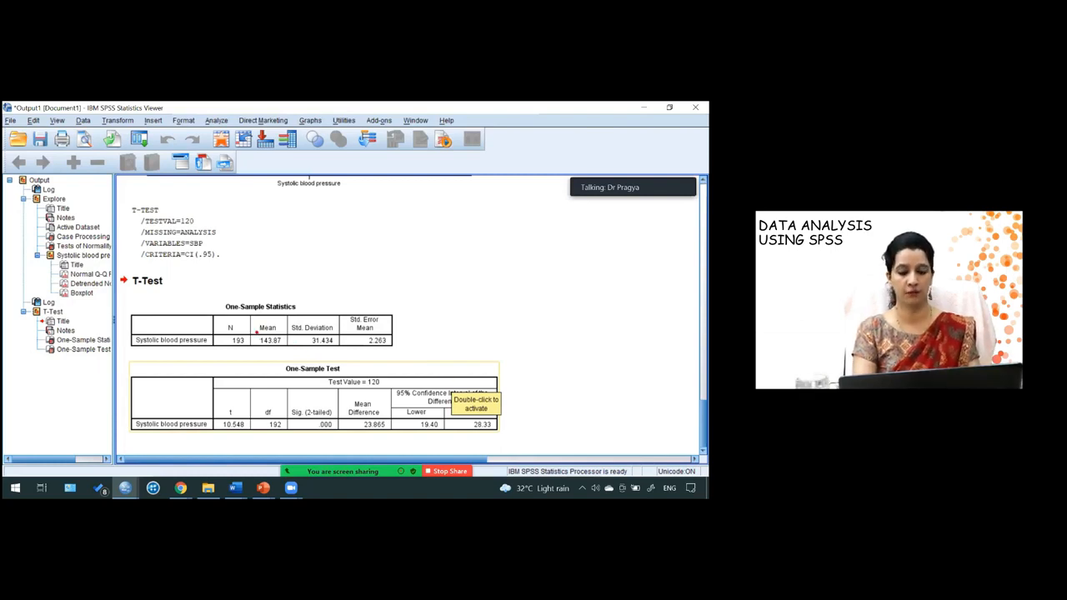
- Examine the mean and standard deviation in the one-sample statistics table
{"action": "left_click_drag", "start_coordinate": [257, 332], "coordinate": [297, 353]}
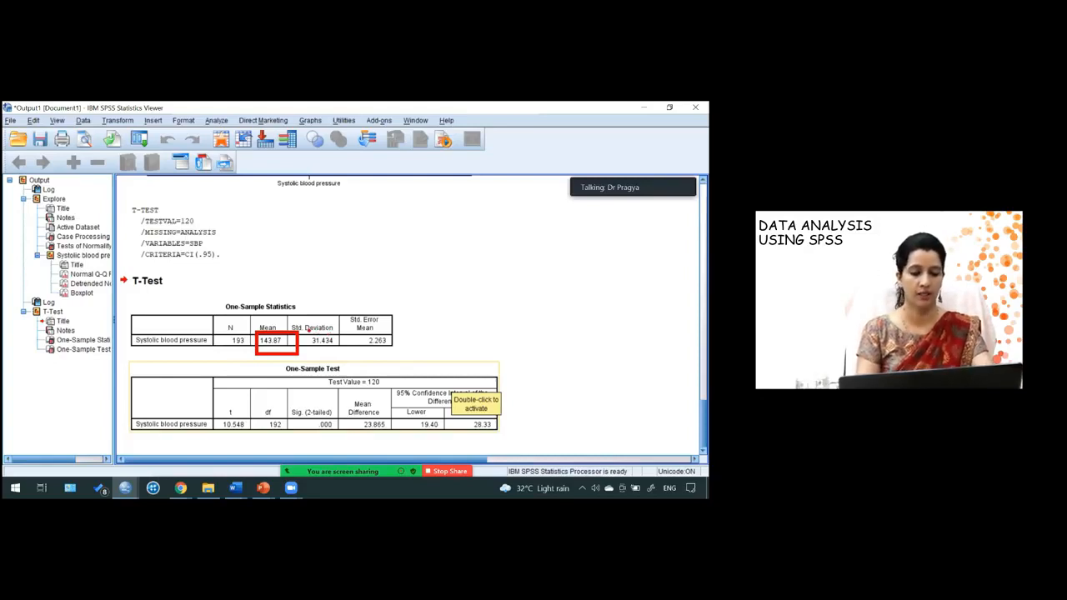
{"action": "mouse_move", "coordinate": [306, 328]}
{"action": "left_mouse_down"}
{"action": "mouse_move", "coordinate": [321, 353]}
{"action": "mouse_move", "coordinate": [343, 356]}
{"action": "left_mouse_up"}
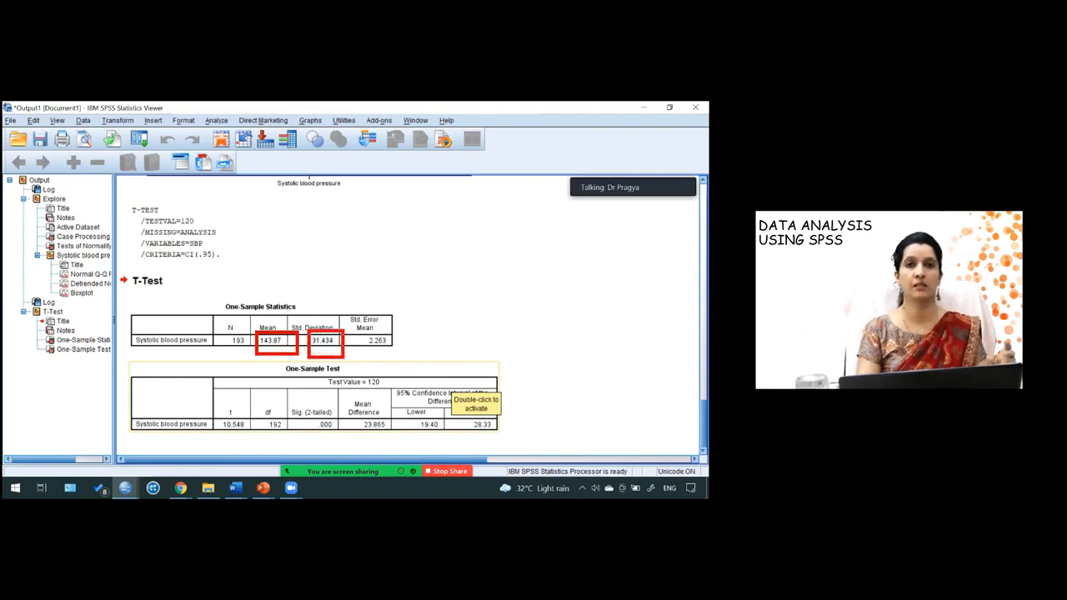
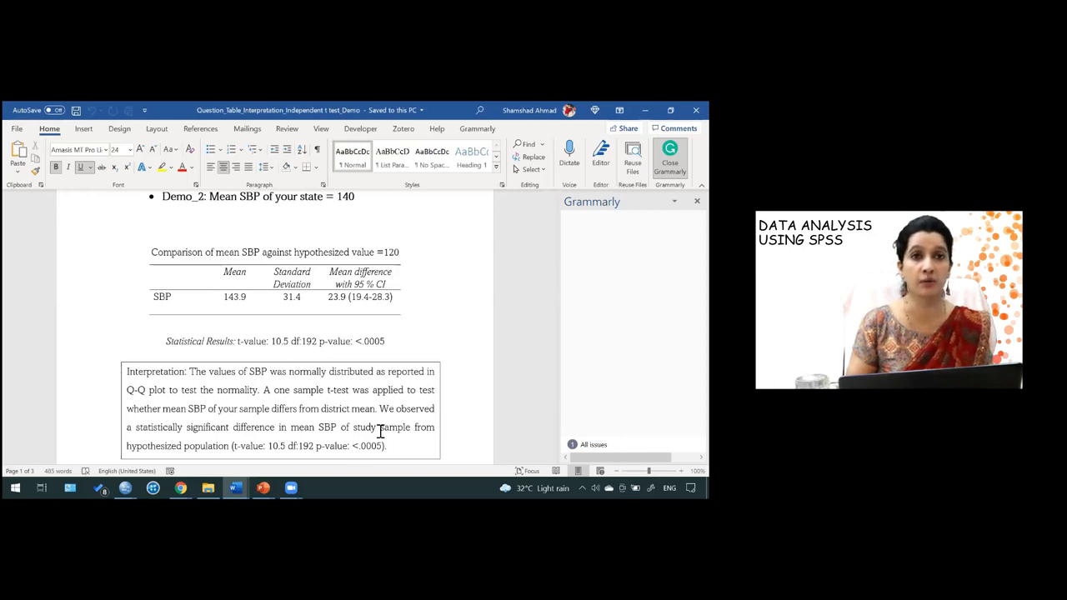
- Switch to the SPSS output viewer and inspect the One-Sample Test table for the test value of 120
{"action": "left_click", "coordinate": [125, 487]}
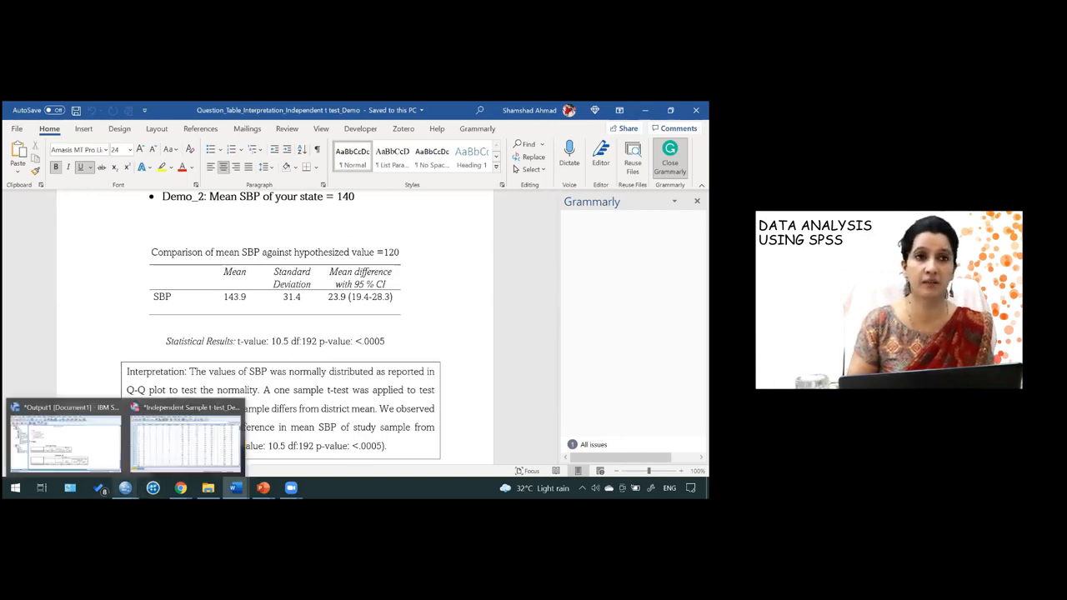
{"action": "left_click", "coordinate": [106, 454]}
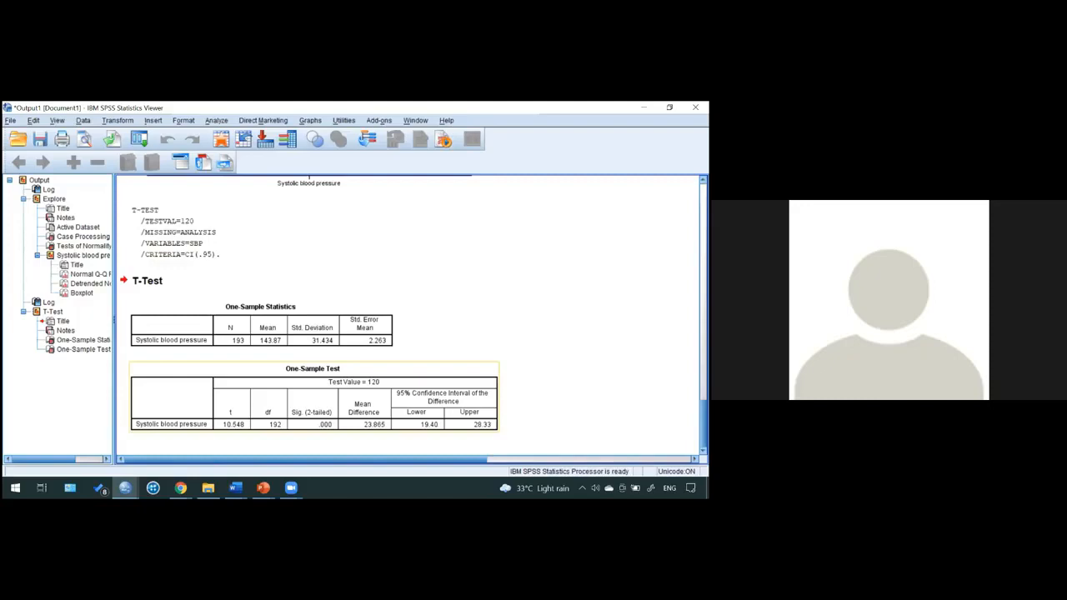
{"action": "double_click", "coordinate": [314, 396]}
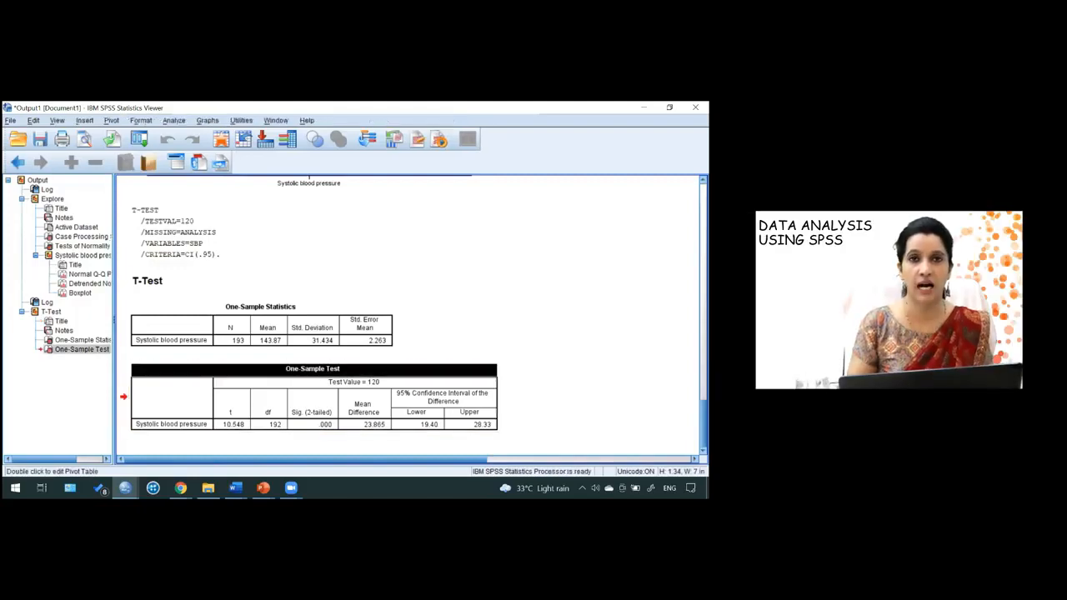
{"action": "mouse_move", "coordinate": [330, 433]}
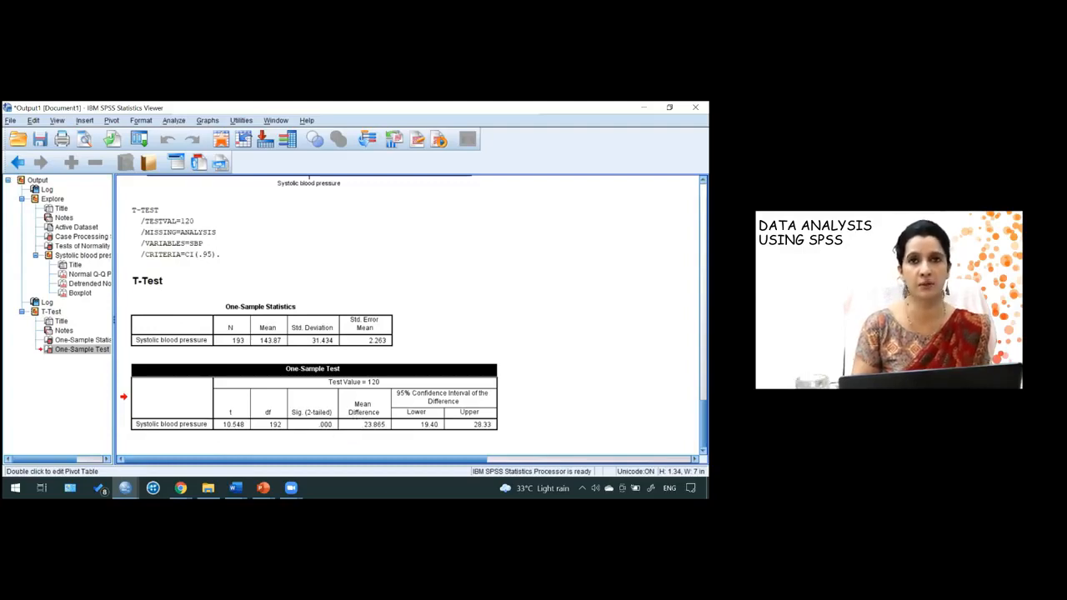
{"action": "left_click", "coordinate": [371, 435]}
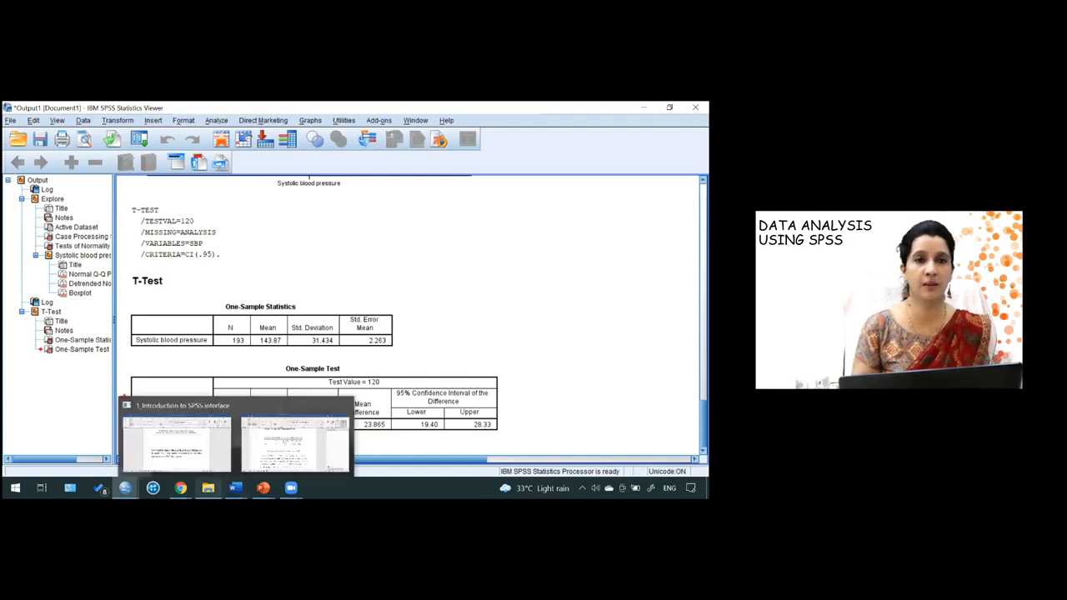
- Return to the data editor and open the One-Sample T Test procedure again
{"action": "mouse_move", "coordinate": [180, 488]}
{"action": "mouse_move", "coordinate": [125, 487]}
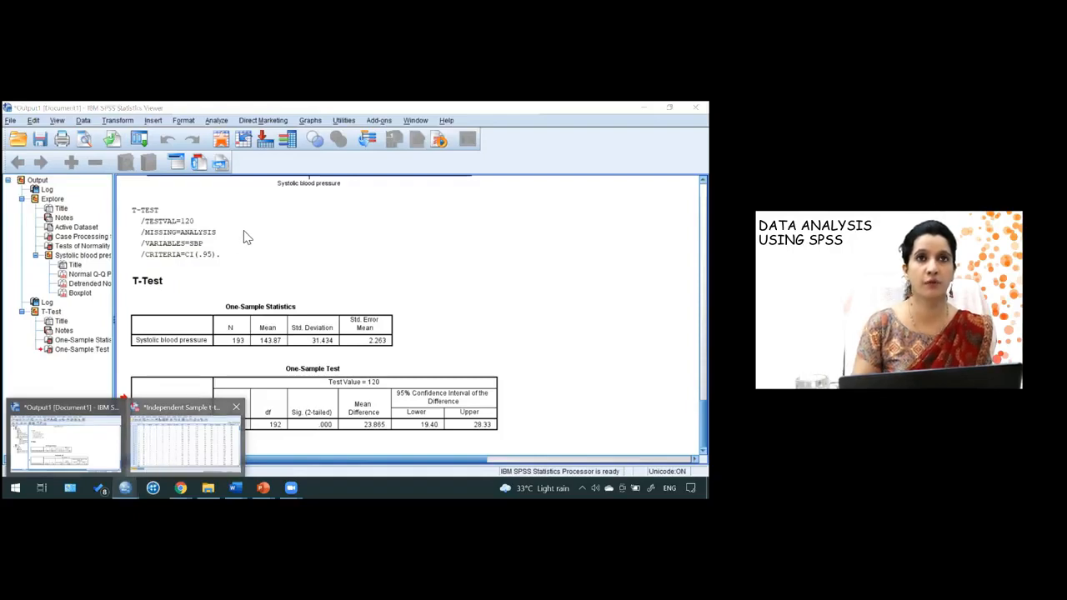
{"action": "left_click", "coordinate": [163, 458]}
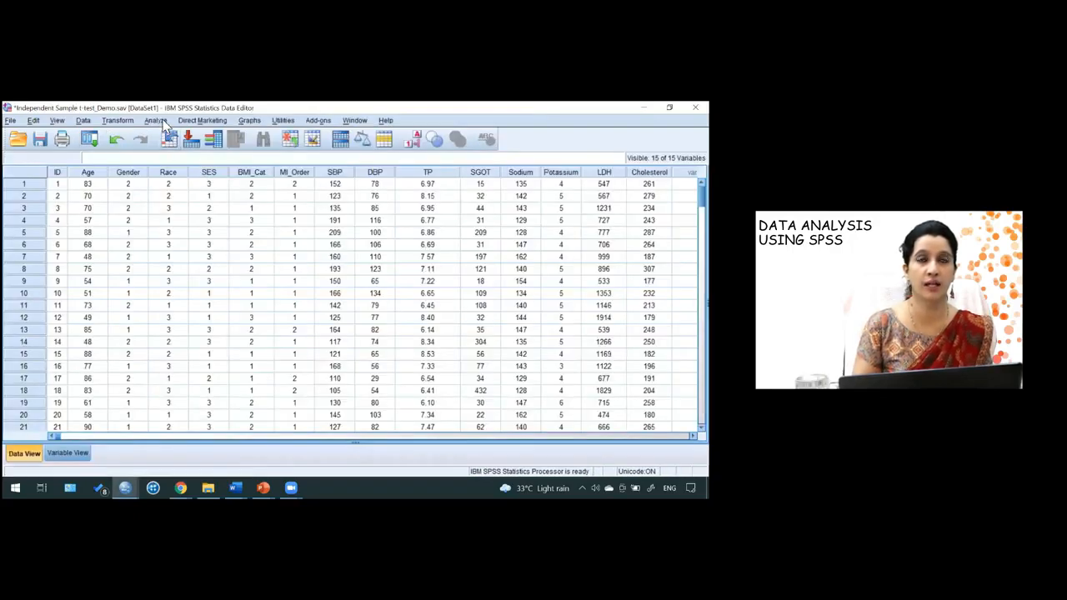
{"action": "left_click", "coordinate": [158, 121]}
{"action": "mouse_move", "coordinate": [181, 151]}
{"action": "mouse_move", "coordinate": [204, 173]}
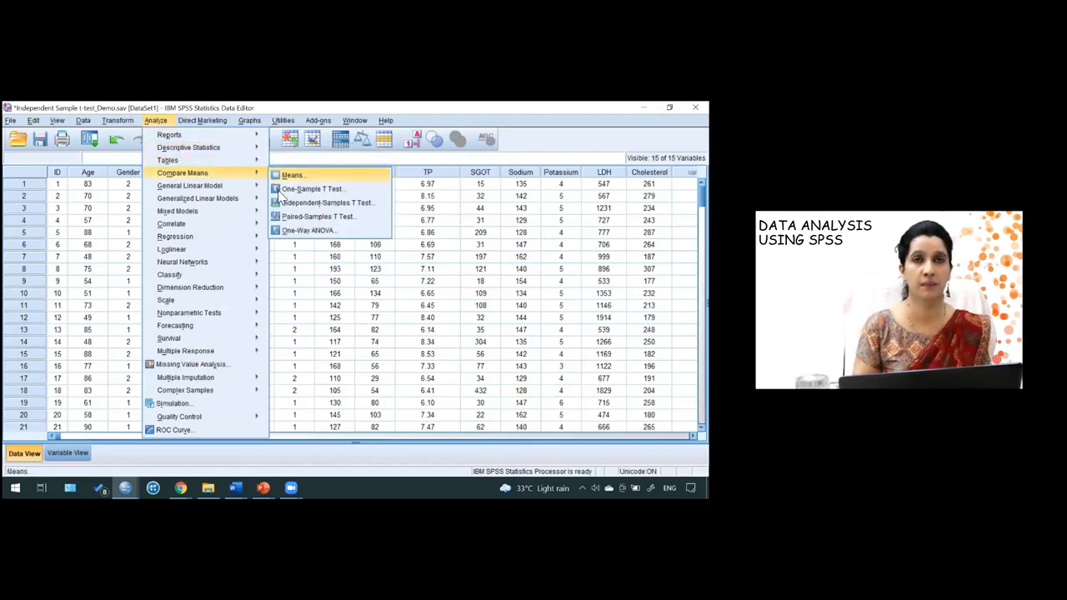
{"action": "left_click", "coordinate": [304, 189]}
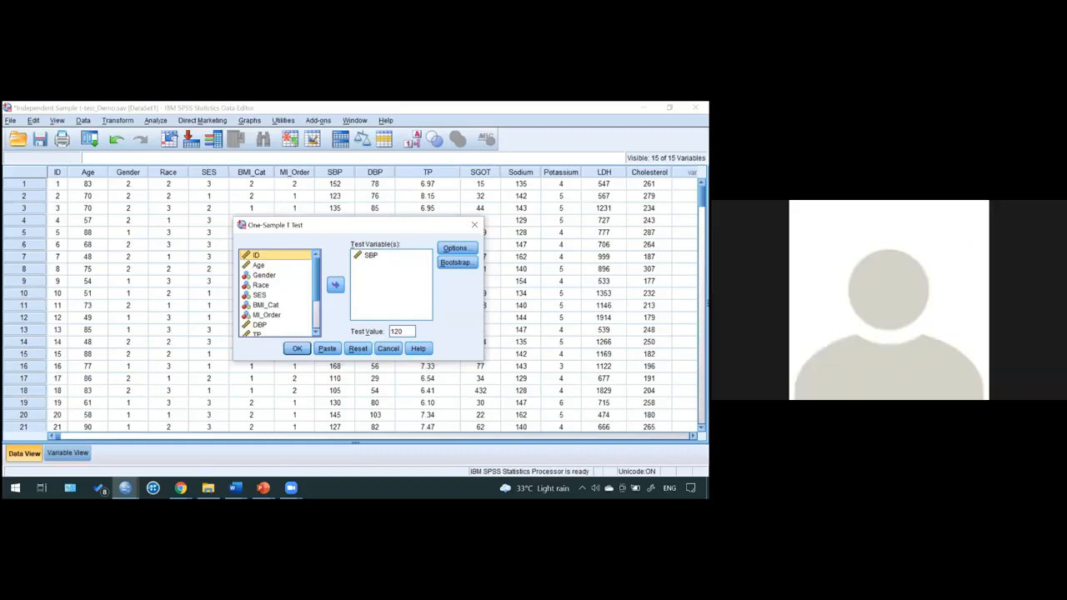
- Change the test value to 140 and run the one-sample t-test on SBP
{"action": "double_click", "coordinate": [401, 332]}
{"action": "type", "text": "1"}
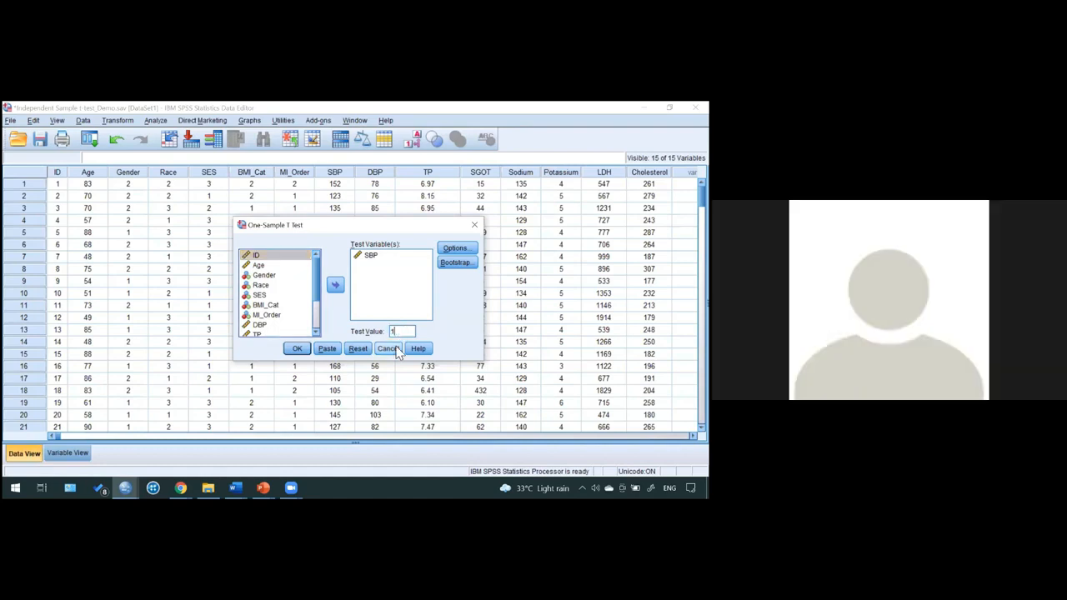
{"action": "type", "text": "40"}
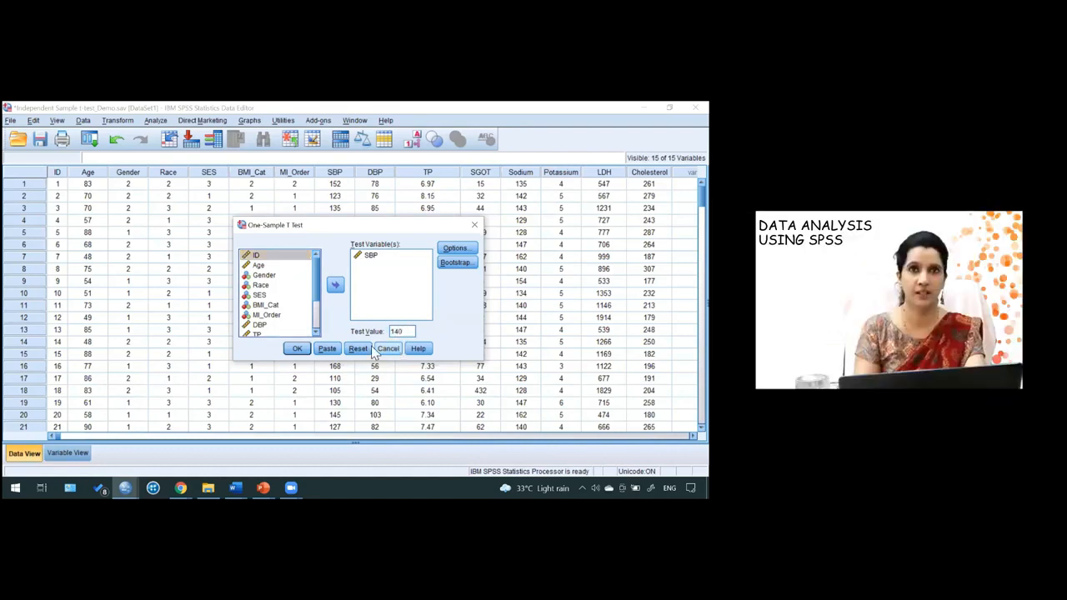
{"action": "left_click", "coordinate": [303, 349]}
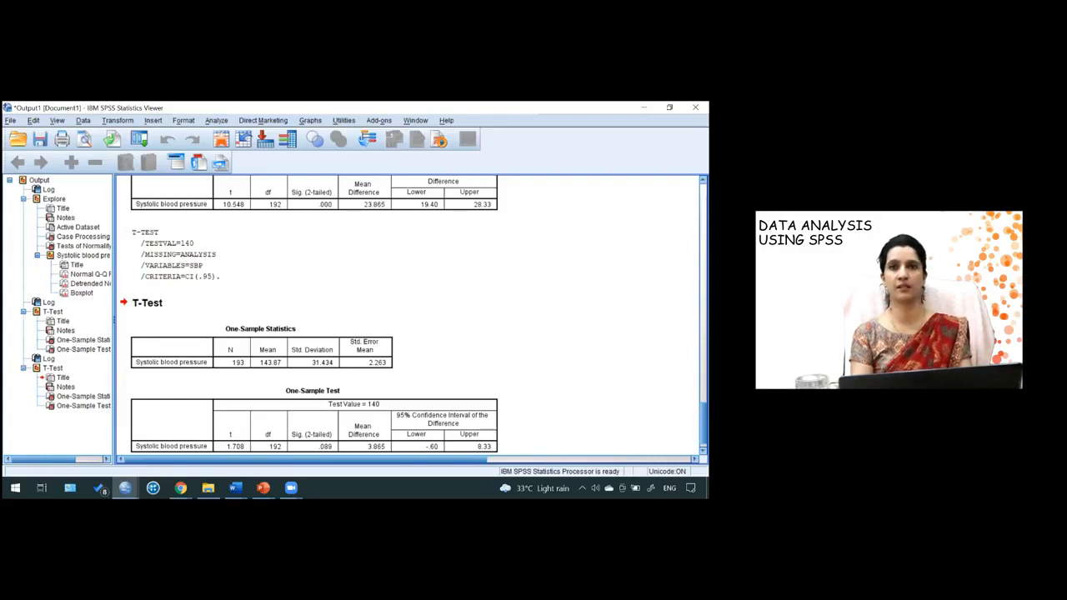
- Review the significance and mean difference in the new One-Sample Test table for test value 140
{"action": "scroll", "coordinate": [414, 313], "scroll_direction": "down", "scroll_amount": 1}
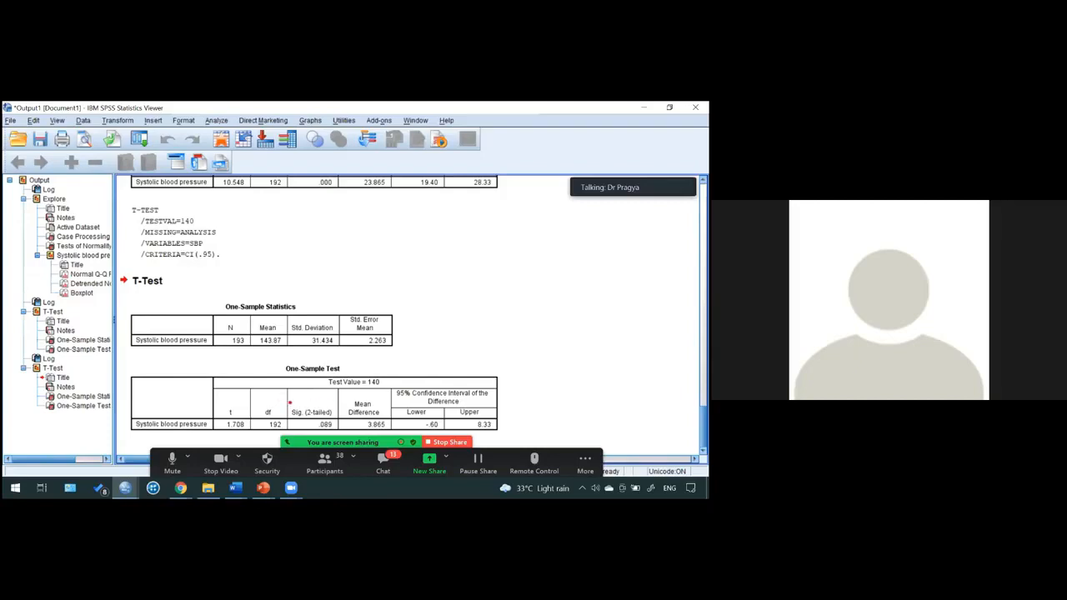
{"action": "mouse_move", "coordinate": [290, 404]}
{"action": "left_mouse_down"}
{"action": "mouse_move", "coordinate": [335, 433]}
{"action": "mouse_move", "coordinate": [432, 447]}
{"action": "mouse_move", "coordinate": [504, 434]}
{"action": "left_mouse_up"}
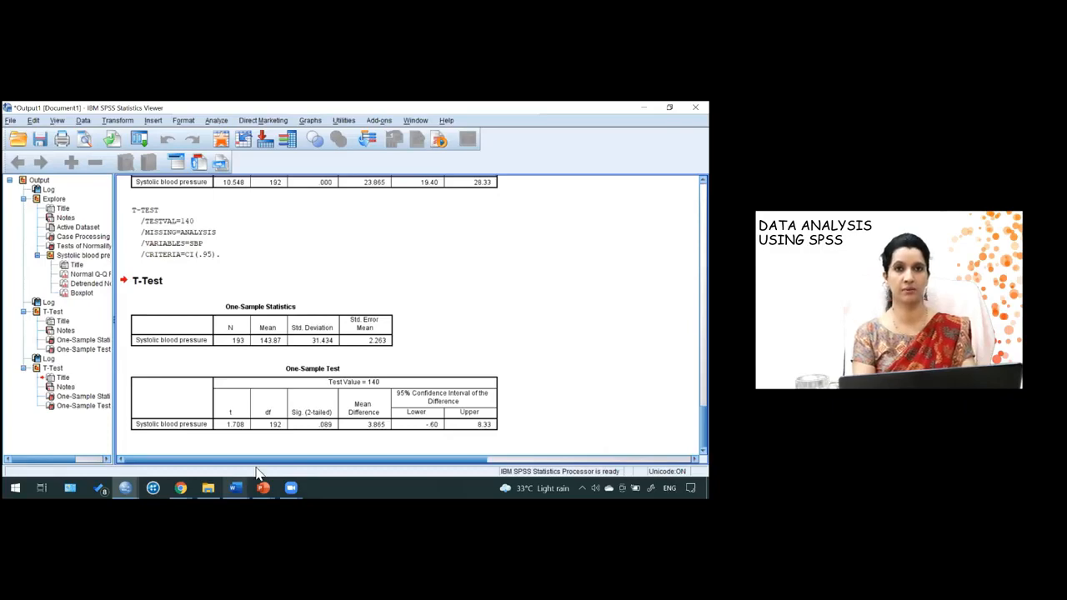
{"action": "mouse_move", "coordinate": [236, 485]}
{"action": "left_click", "coordinate": [287, 433]}
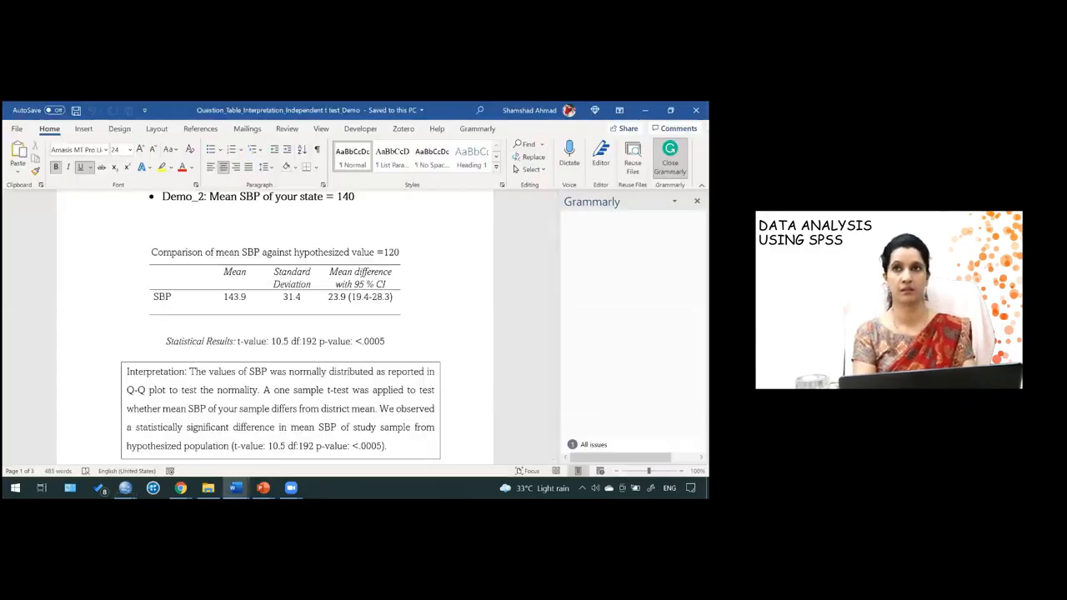
- Close the Grammarly pane and read the results table and interpretation for hypothesized value 140 in the Word document
{"action": "left_click", "coordinate": [697, 201]}
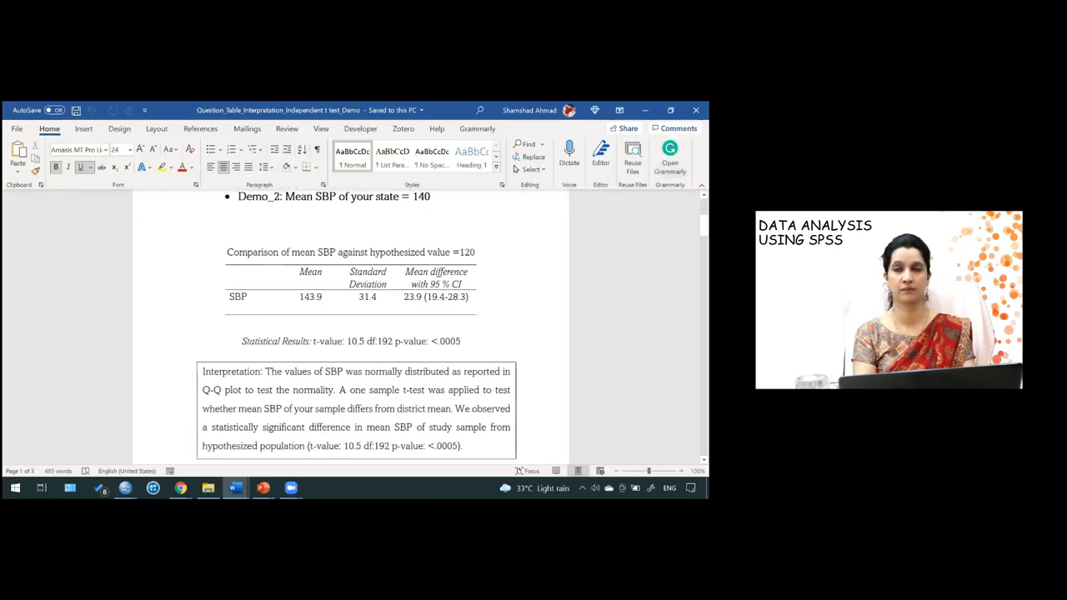
{"action": "scroll", "coordinate": [350, 457], "scroll_direction": "down", "scroll_amount": 7}
{"action": "left_click", "coordinate": [350, 459]}
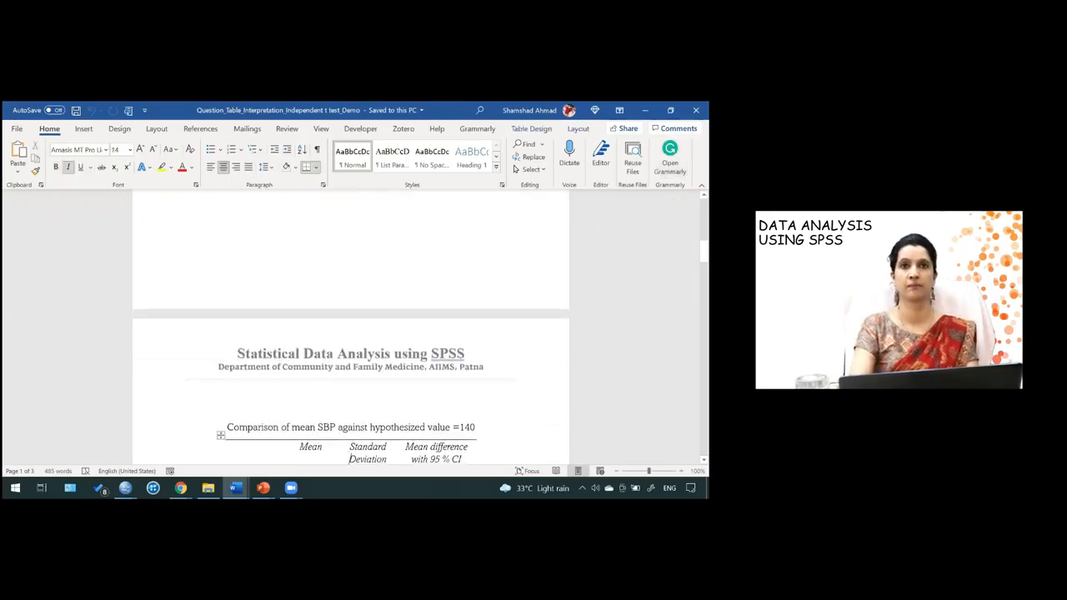
{"action": "scroll", "coordinate": [185, 451], "scroll_direction": "down", "scroll_amount": 3}
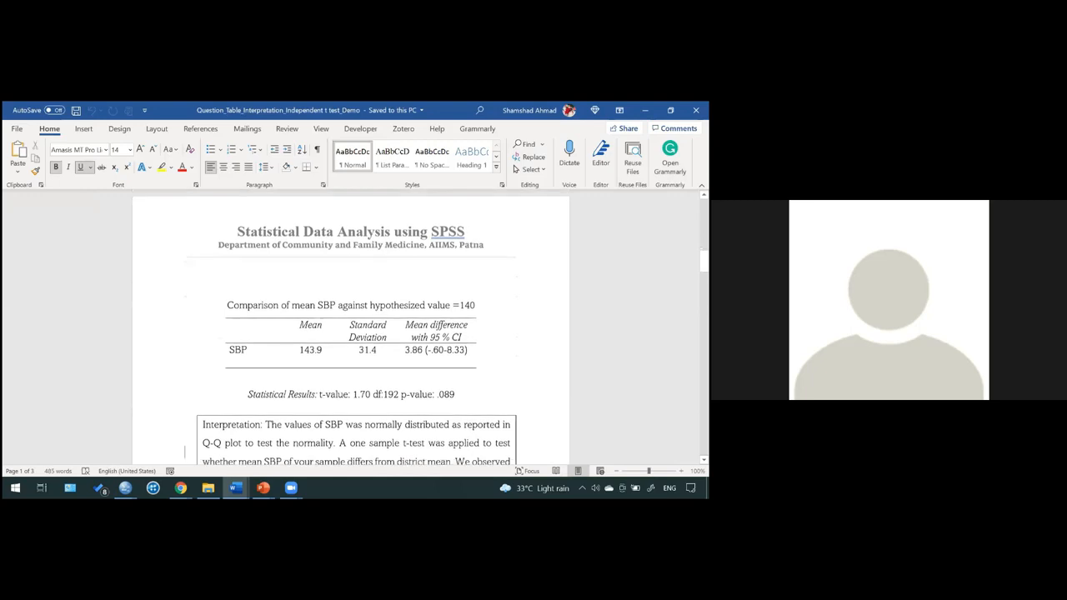
{"action": "scroll", "coordinate": [185, 451], "scroll_direction": "down", "scroll_amount": 3}
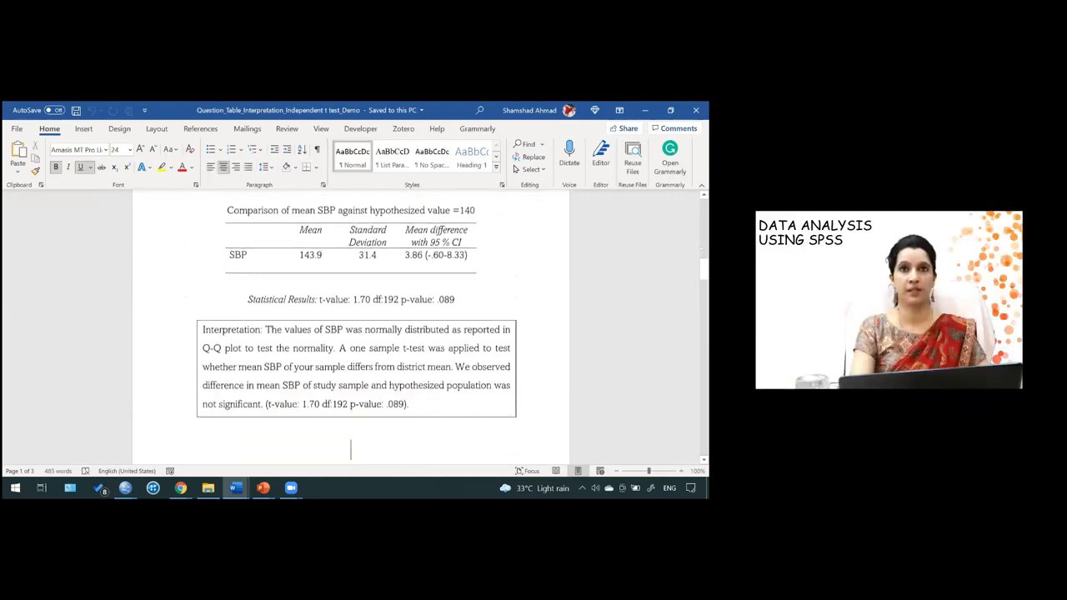
{"action": "key", "text": "Down"}
{"action": "key", "text": "Down"}
{"action": "key", "text": "Down"}
{"action": "key", "text": "Down"}
{"action": "key", "text": "Down"}
{"action": "key", "text": "Down"}
{"action": "key", "text": "Down"}
{"action": "key", "text": "Down"}
{"action": "key", "text": "Down"}
{"action": "key", "text": "Up"}
{"action": "key", "text": "Up"}
{"action": "key", "text": "Up"}
{"action": "key", "text": "Up"}
{"action": "key", "text": "Up"}
{"action": "key", "text": "Up"}
{"action": "key", "text": "Up"}
{"action": "key", "text": "Up"}
{"action": "key", "text": "Up"}
{"action": "key", "text": "Up"}
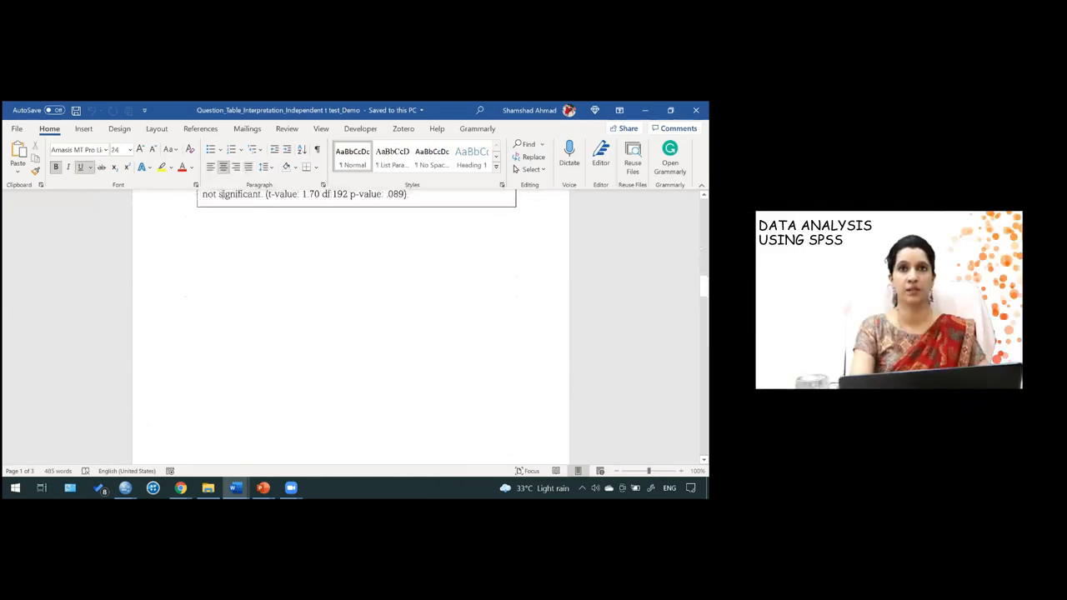
{"action": "key", "text": "Up"}
{"action": "key", "text": "Up"}
{"action": "key", "text": "Up"}
{"action": "key", "text": "Up"}
{"action": "key", "text": "Up"}
{"action": "key", "text": "Up"}
{"action": "key", "text": "Up"}
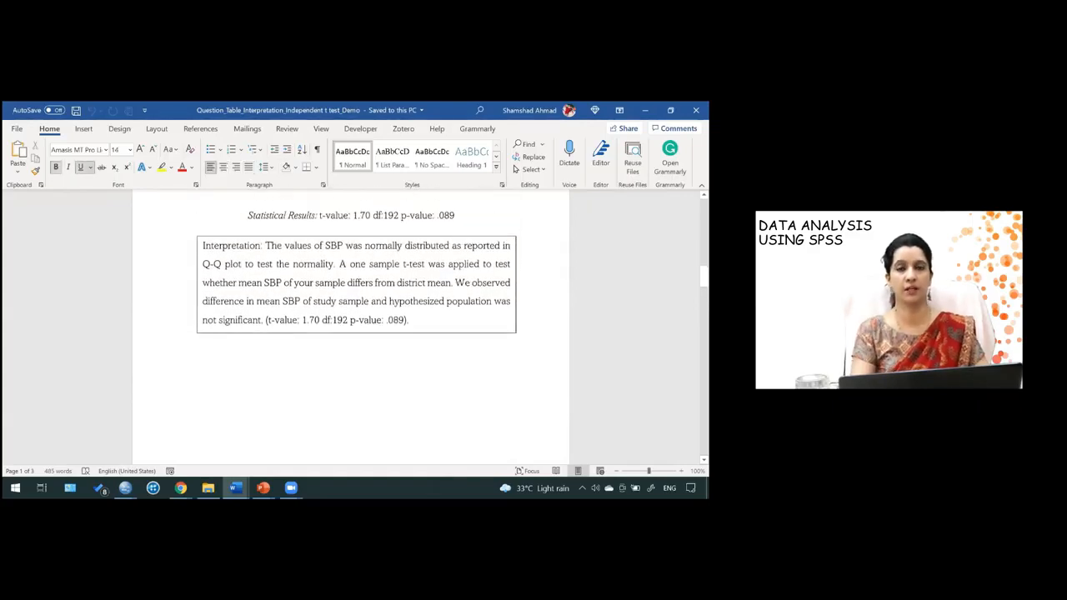
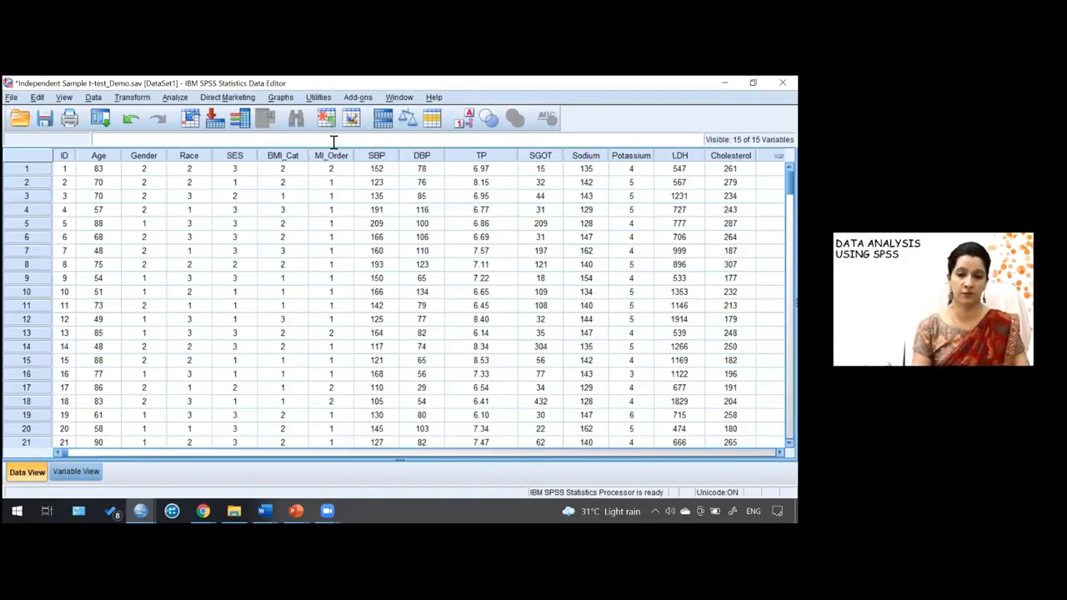
- Open the Explore procedure and add MI_Order as the factor variable for the blood pressure dependents
{"action": "left_click", "coordinate": [177, 98]}
{"action": "mouse_move", "coordinate": [208, 129]}
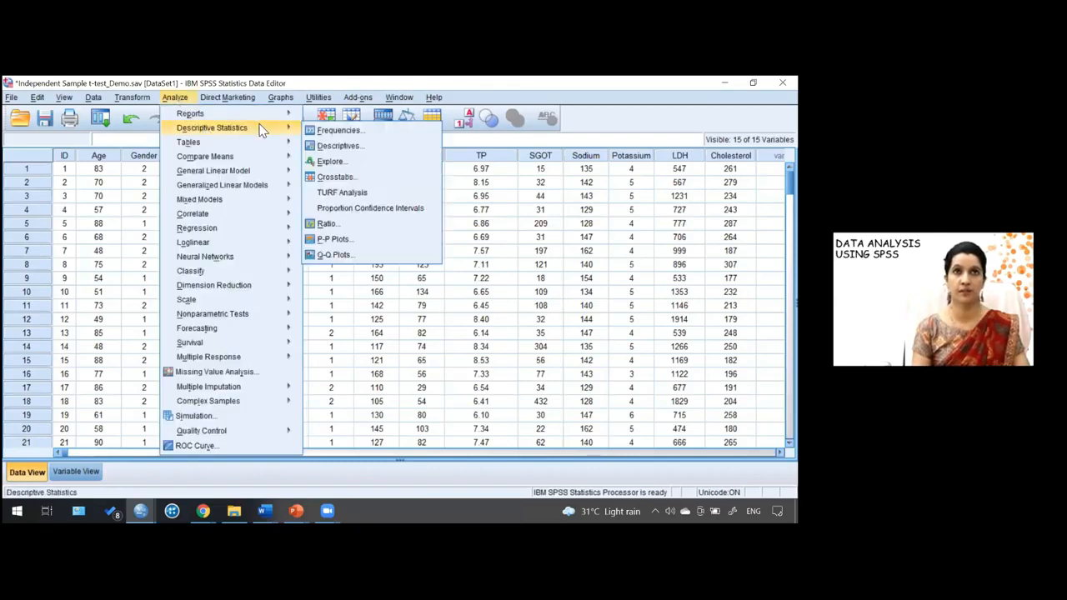
{"action": "left_click", "coordinate": [327, 160]}
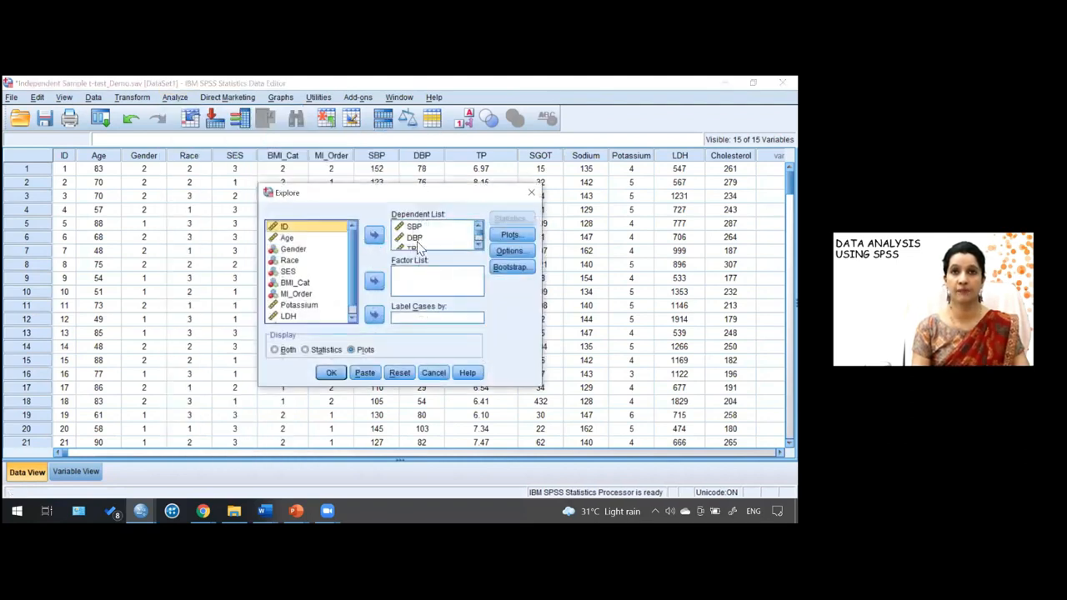
{"action": "left_click", "coordinate": [301, 294]}
{"action": "left_click", "coordinate": [372, 283]}
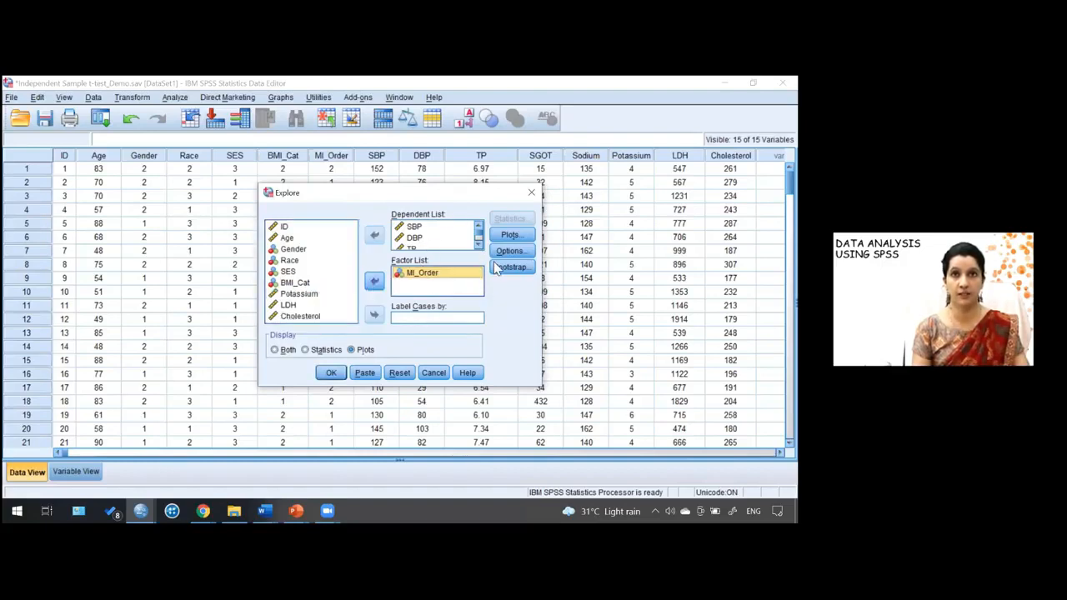
- Keep factor-level boxplots and normality plots with tests in the plot options, and run the Explore analysis
{"action": "left_click", "coordinate": [510, 235]}
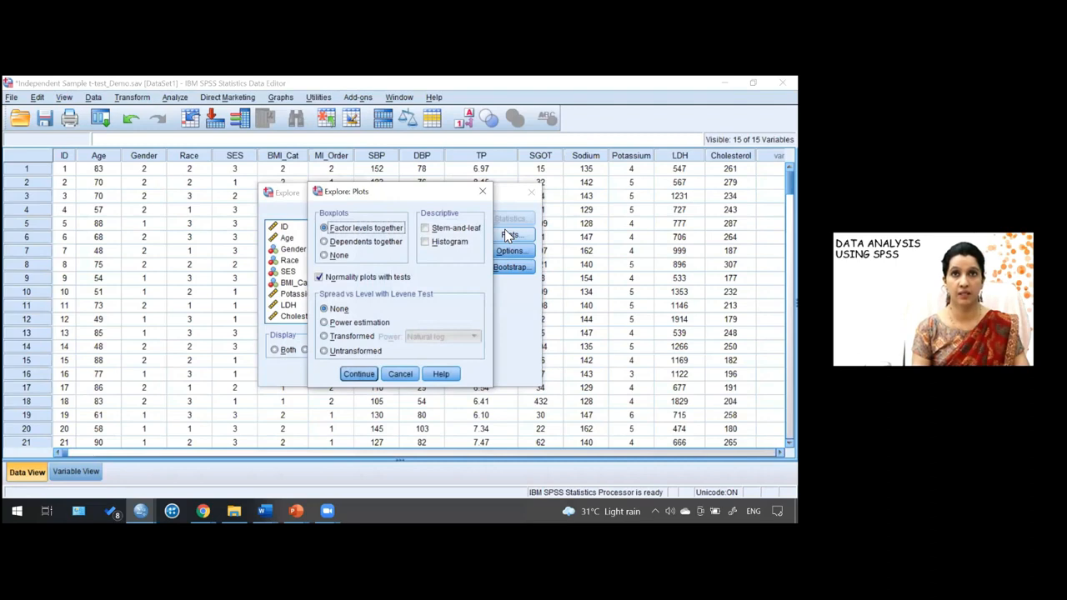
{"action": "left_click", "coordinate": [367, 376]}
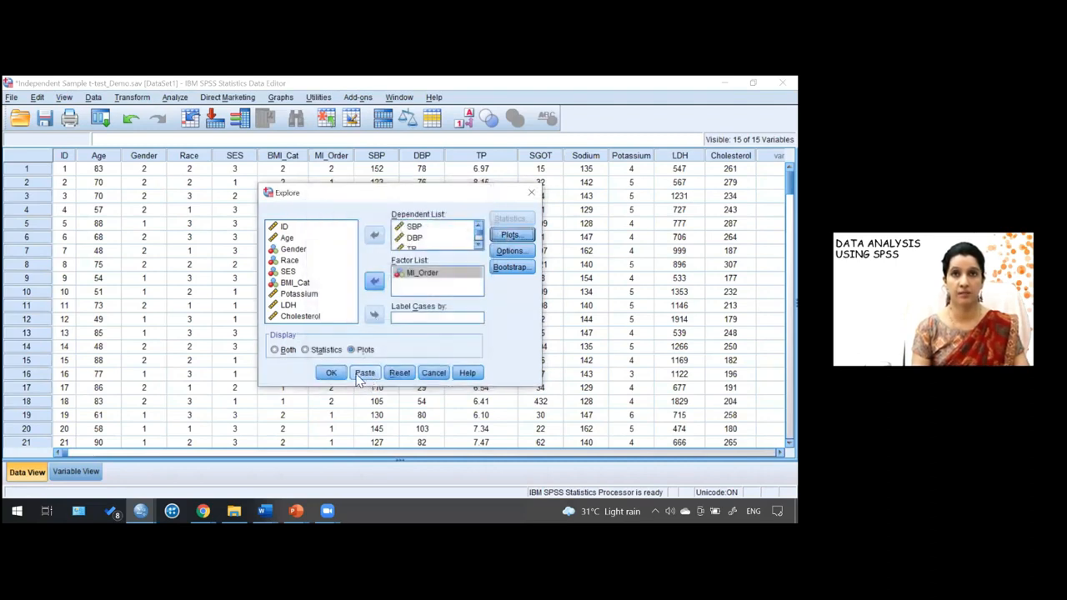
{"action": "left_click", "coordinate": [331, 374]}
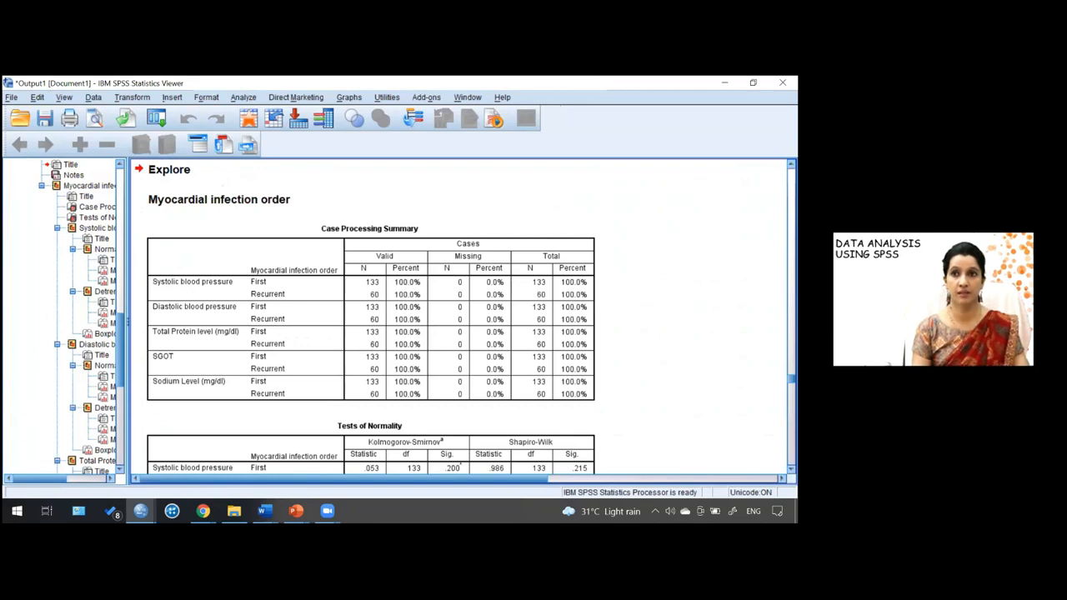
- Examine the Tests of Normality table and the normal Q-Q plot of systolic blood pressure for first MI
{"action": "scroll", "coordinate": [460, 315], "scroll_direction": "down", "scroll_amount": 5}
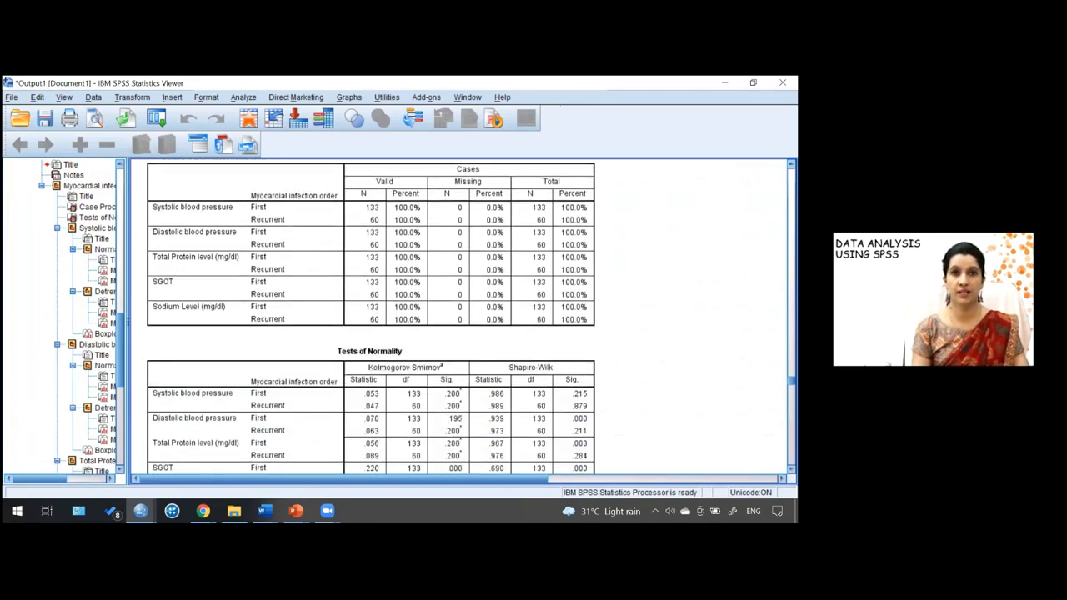
{"action": "scroll", "coordinate": [422, 423], "scroll_direction": "down", "scroll_amount": 2}
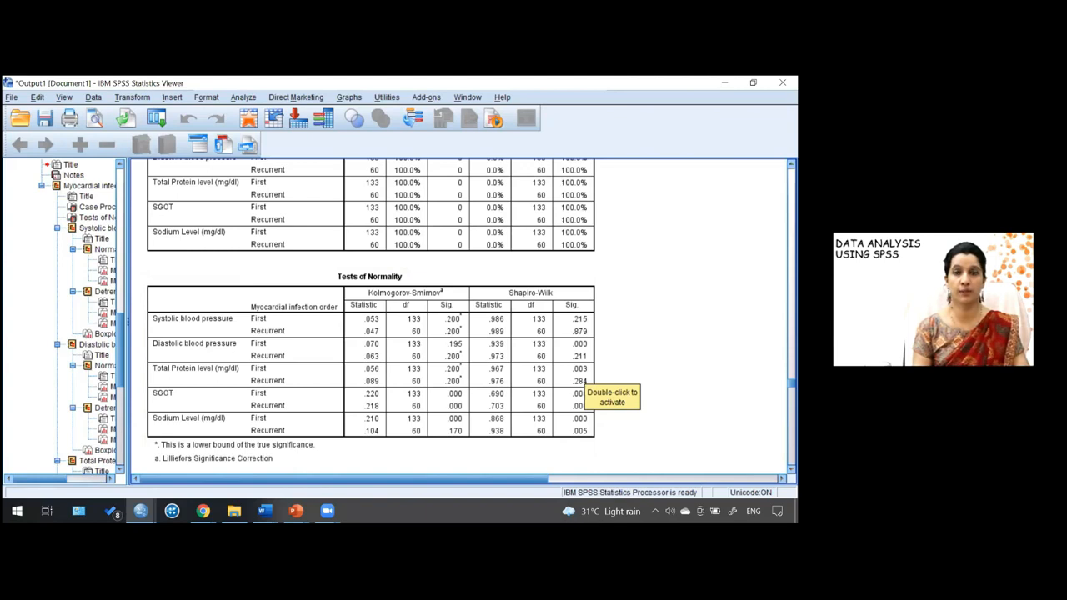
{"action": "scroll", "coordinate": [583, 381], "scroll_direction": "down", "scroll_amount": 2}
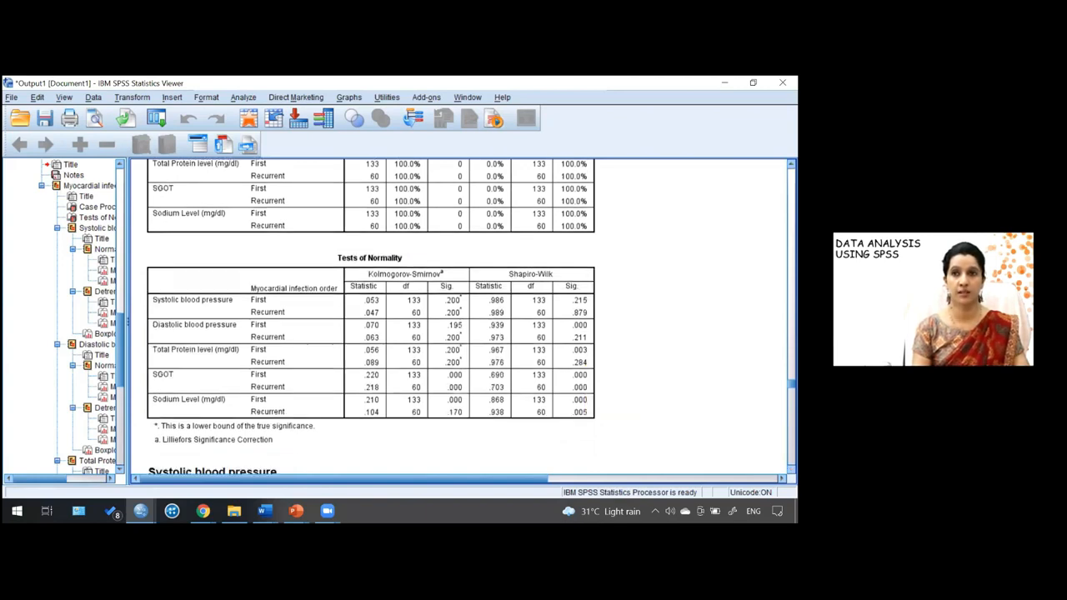
{"action": "scroll", "coordinate": [371, 317], "scroll_direction": "down", "scroll_amount": 5}
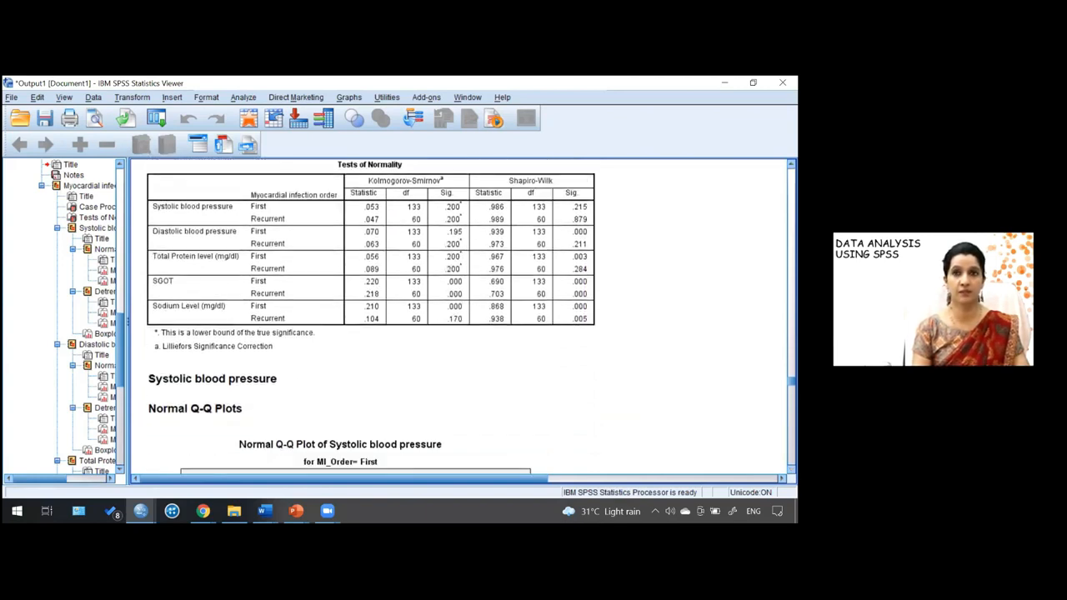
{"action": "scroll", "coordinate": [371, 317], "scroll_direction": "down", "scroll_amount": 5}
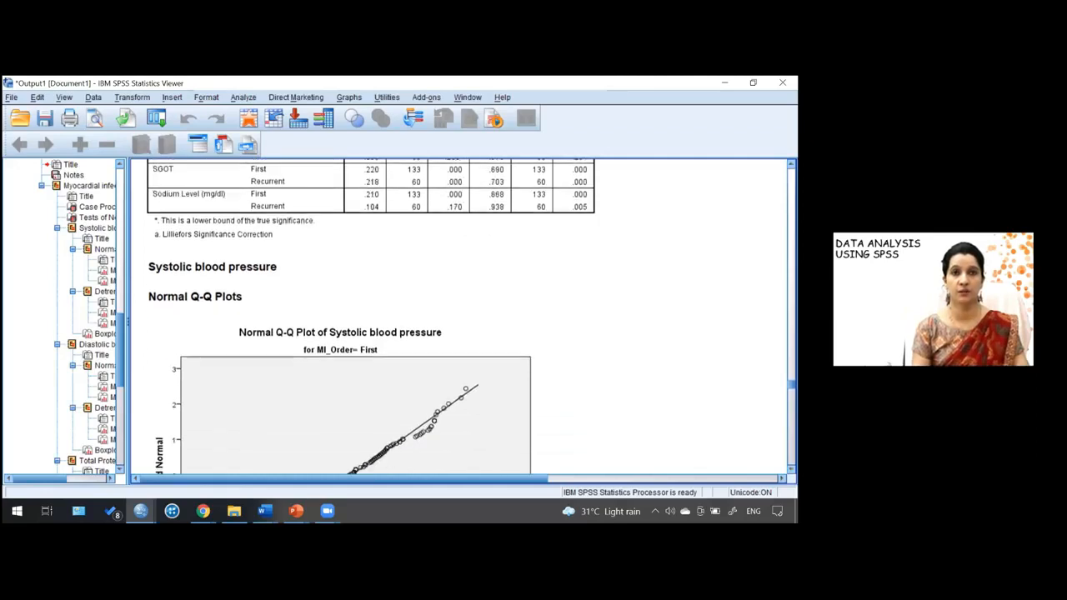
{"action": "scroll", "coordinate": [371, 317], "scroll_direction": "down", "scroll_amount": 3}
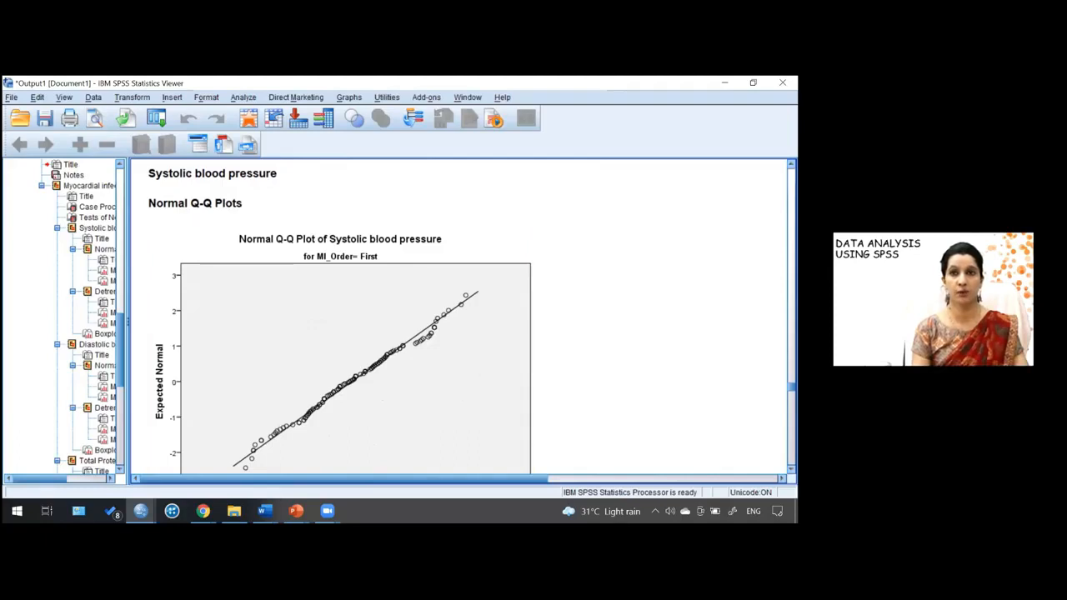
{"action": "scroll", "coordinate": [371, 317], "scroll_direction": "down", "scroll_amount": 3}
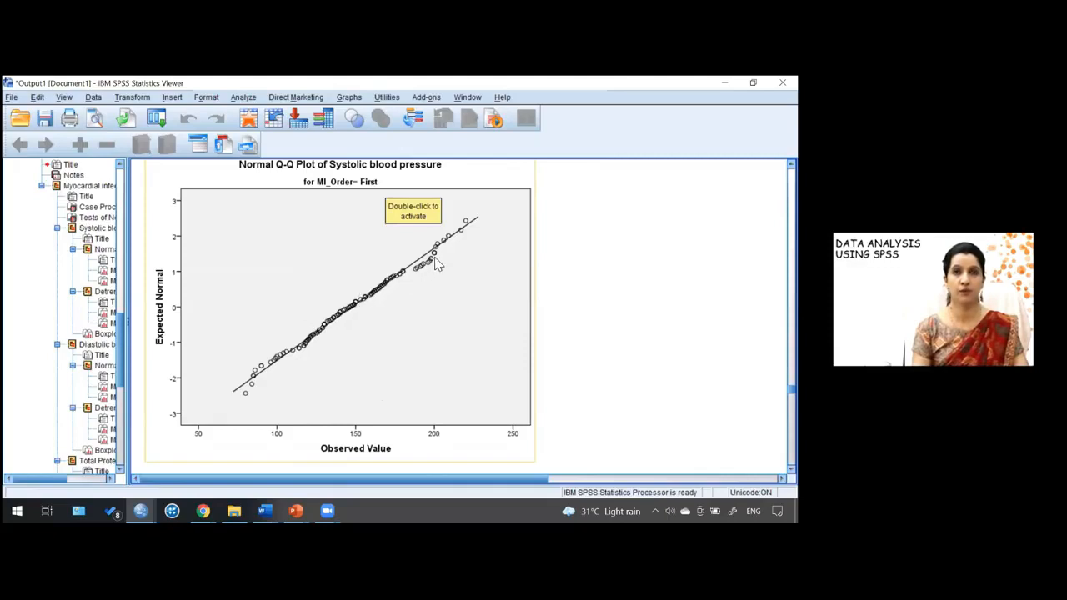
{"action": "left_click", "coordinate": [583, 371]}
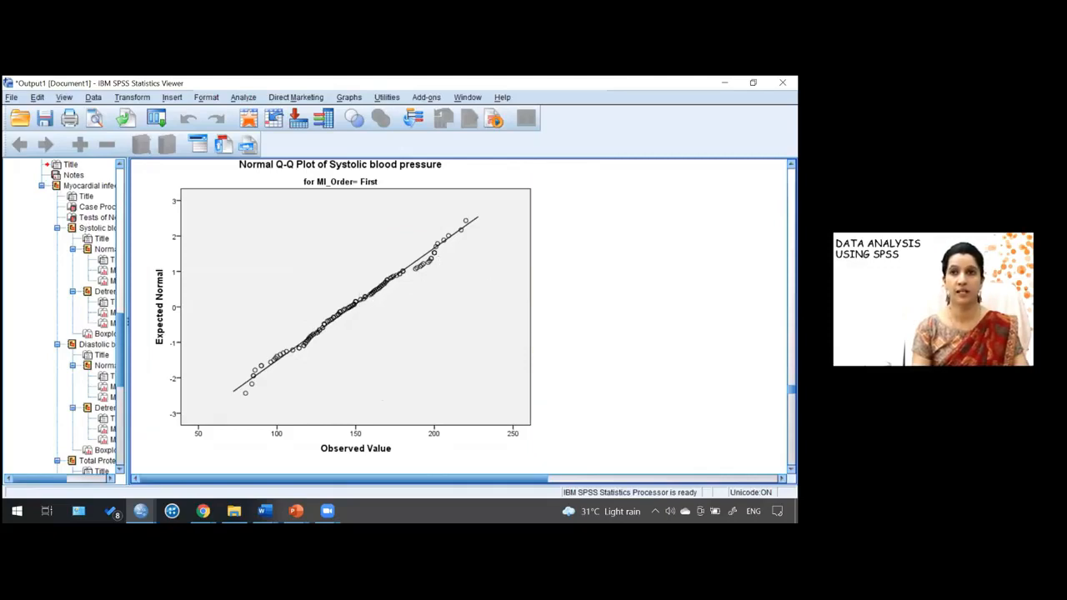
- Review the remaining systolic blood pressure Q-Q plots, detrended Q-Q plots and boxplot by myocardial infarction order
{"action": "scroll", "coordinate": [458, 317], "scroll_direction": "down", "scroll_amount": 4}
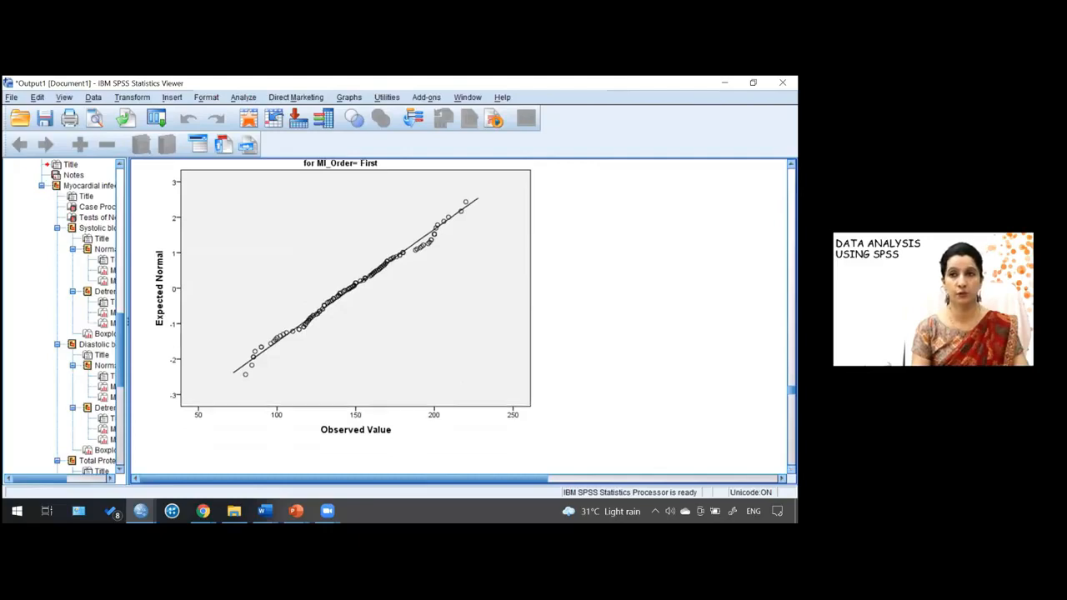
{"action": "scroll", "coordinate": [458, 317], "scroll_direction": "down", "scroll_amount": 3}
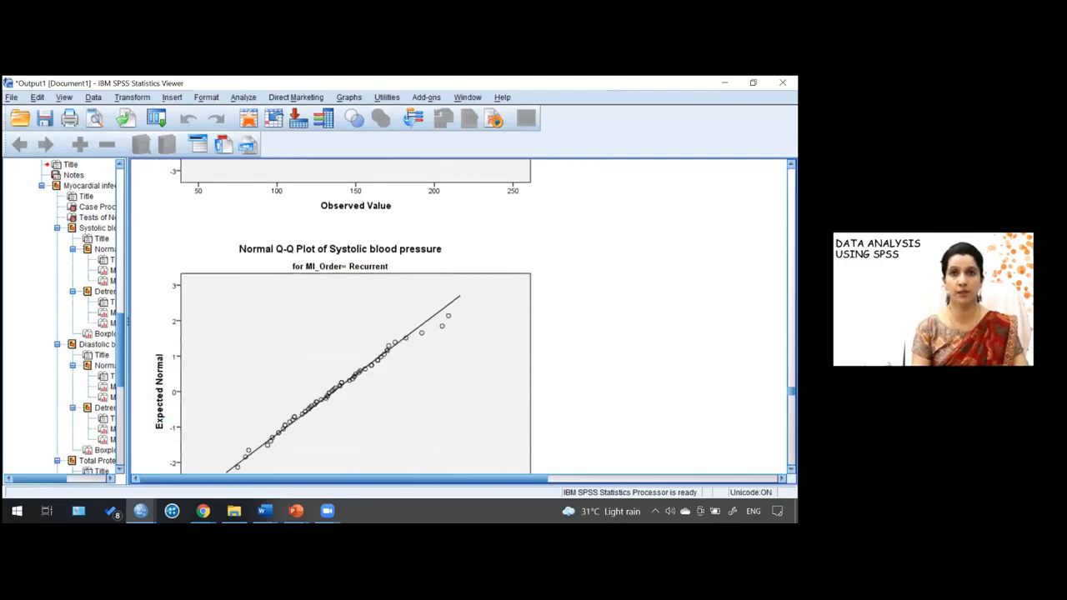
{"action": "scroll", "coordinate": [459, 316], "scroll_direction": "down", "scroll_amount": 1}
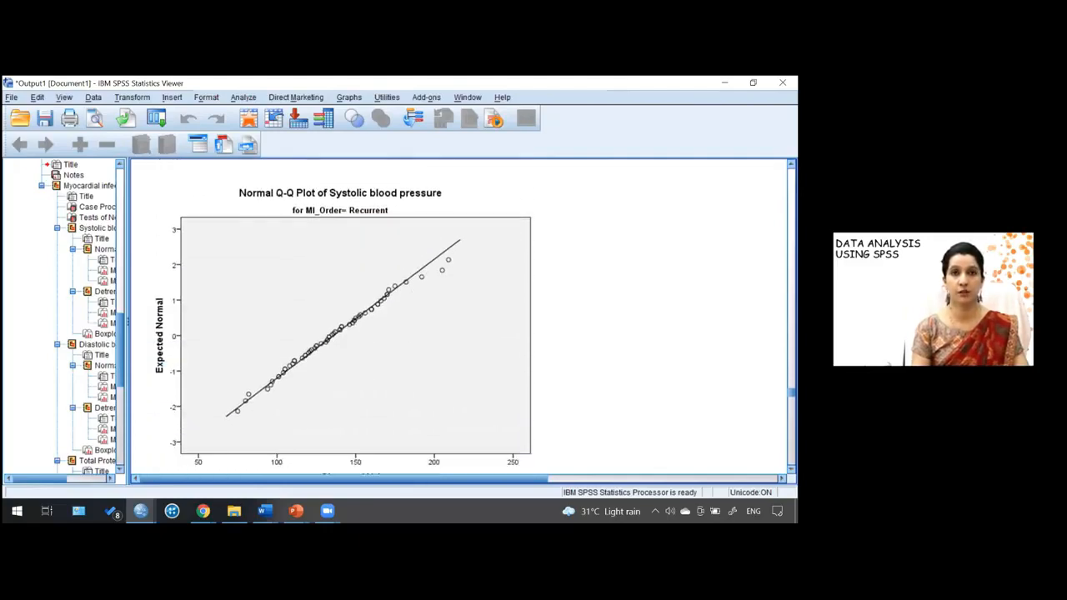
{"action": "scroll", "coordinate": [458, 316], "scroll_direction": "down", "scroll_amount": 2}
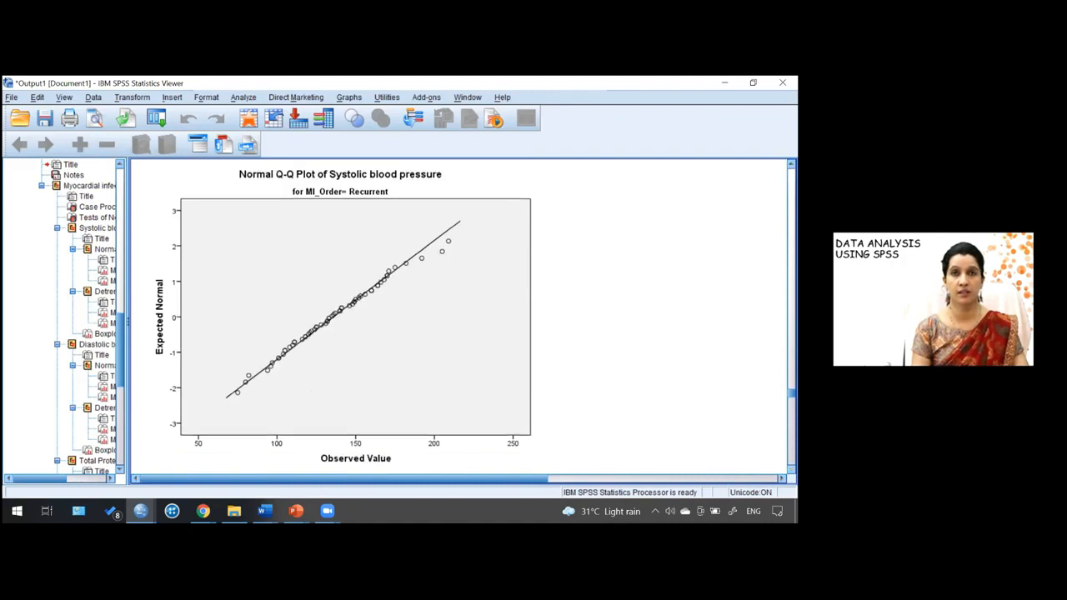
{"action": "scroll", "coordinate": [458, 316], "scroll_direction": "down", "scroll_amount": 9}
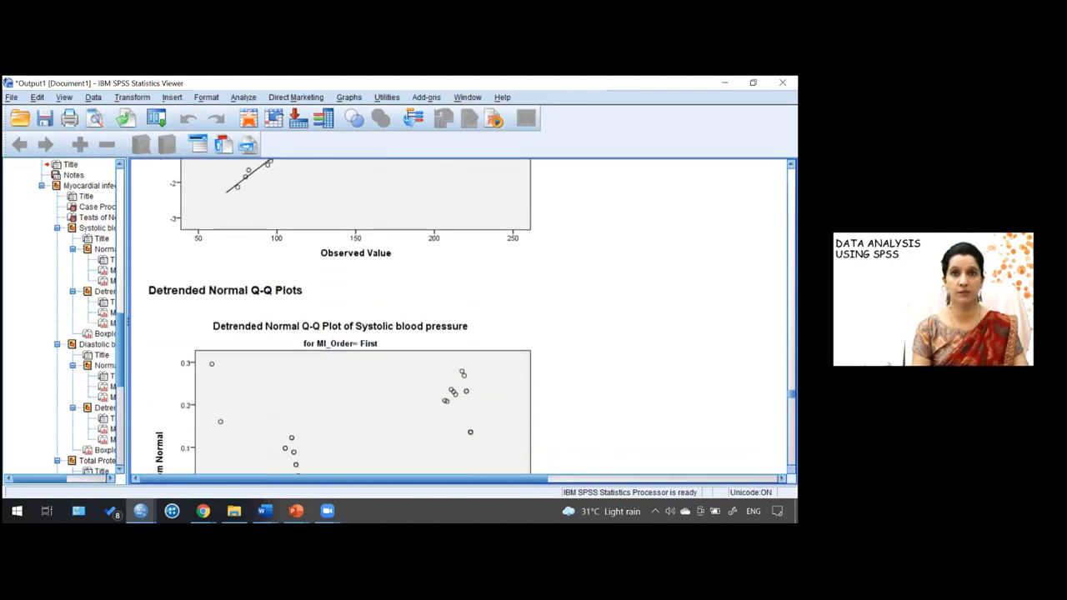
{"action": "scroll", "coordinate": [459, 317], "scroll_direction": "down", "scroll_amount": 10}
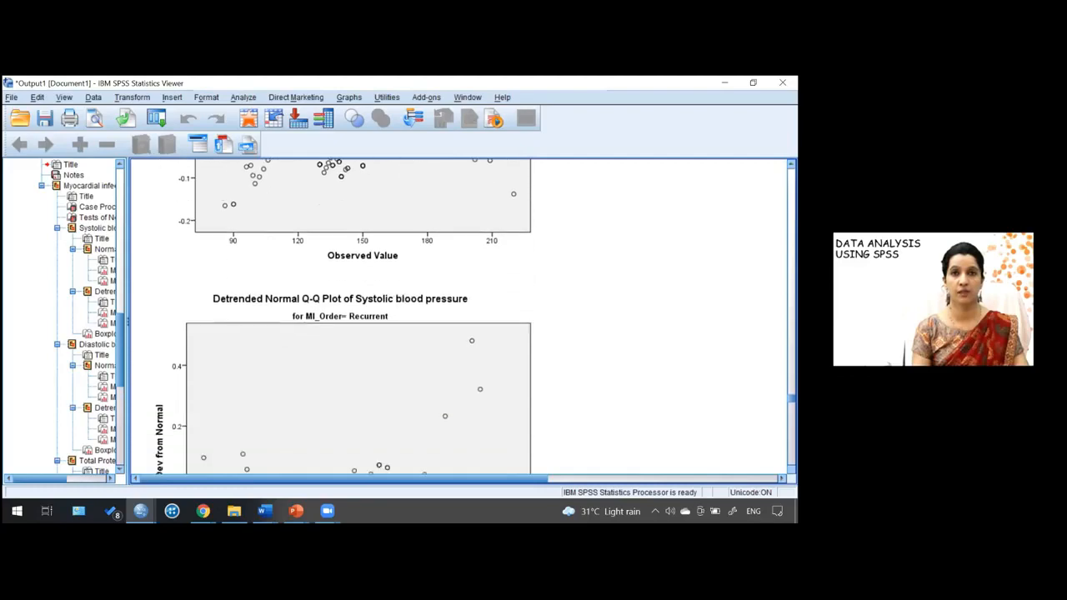
{"action": "scroll", "coordinate": [458, 316], "scroll_direction": "down", "scroll_amount": 4}
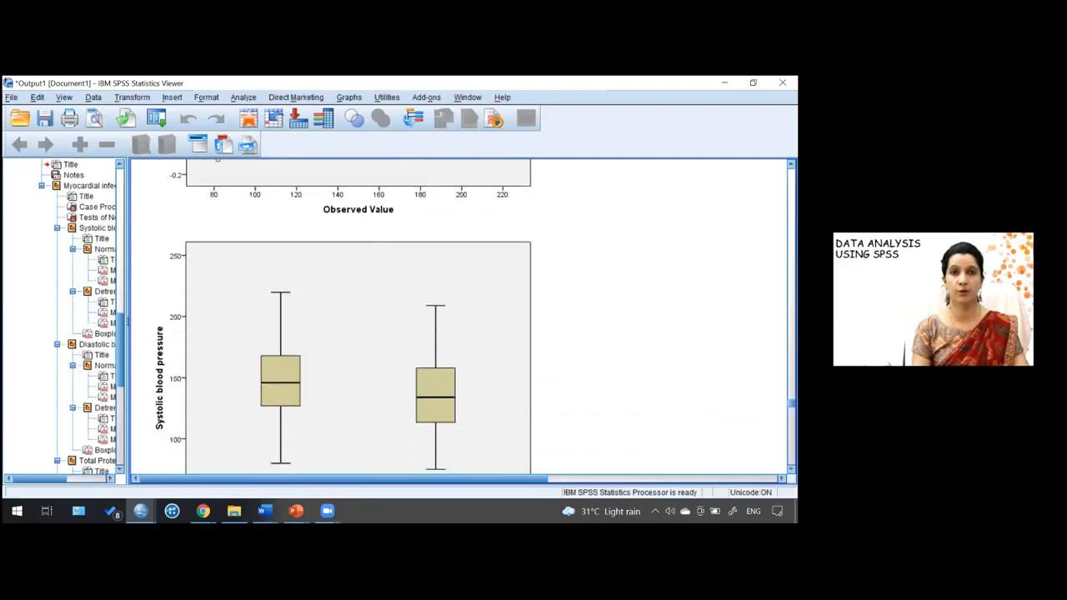
{"action": "scroll", "coordinate": [458, 316], "scroll_direction": "down", "scroll_amount": 1}
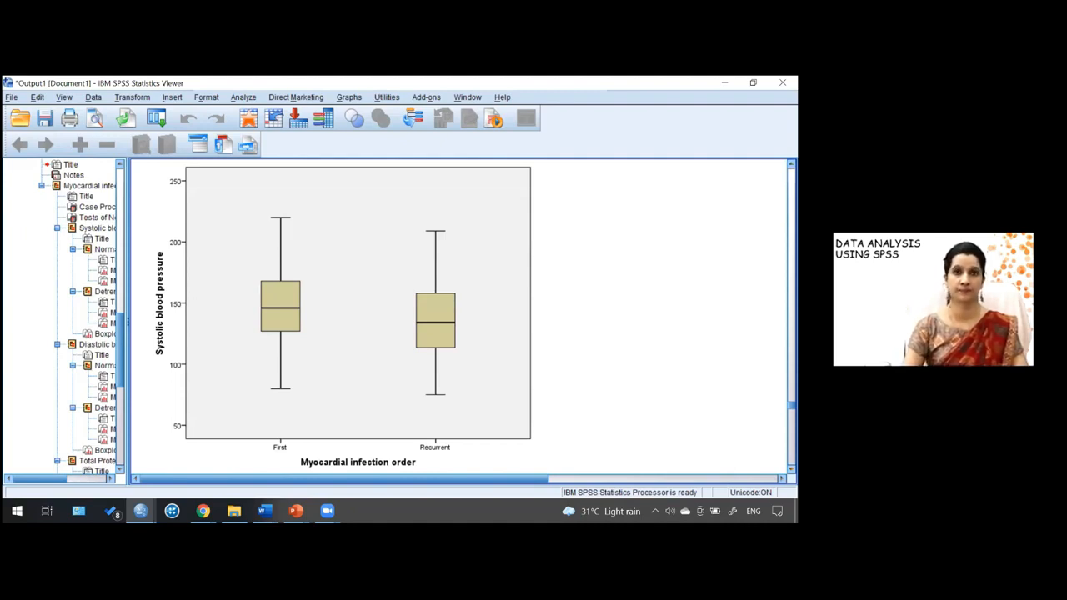
{"action": "scroll", "coordinate": [458, 317], "scroll_direction": "down", "scroll_amount": 3}
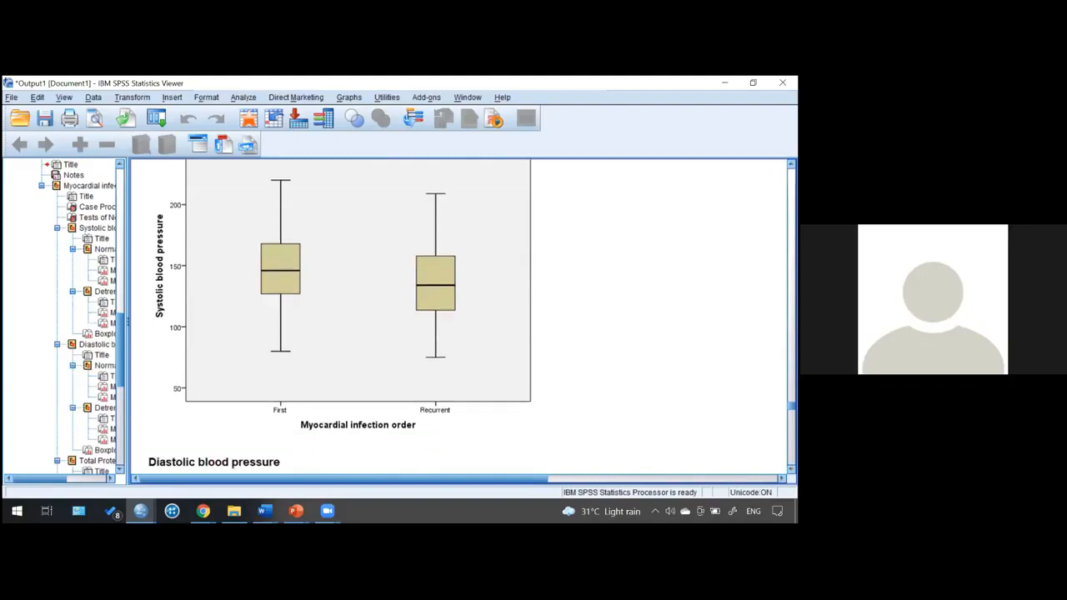
- Review the diastolic blood pressure normal and detrended Q-Q plots and boxplot by myocardial infarction order
{"action": "scroll", "coordinate": [458, 317], "scroll_direction": "down", "scroll_amount": 5}
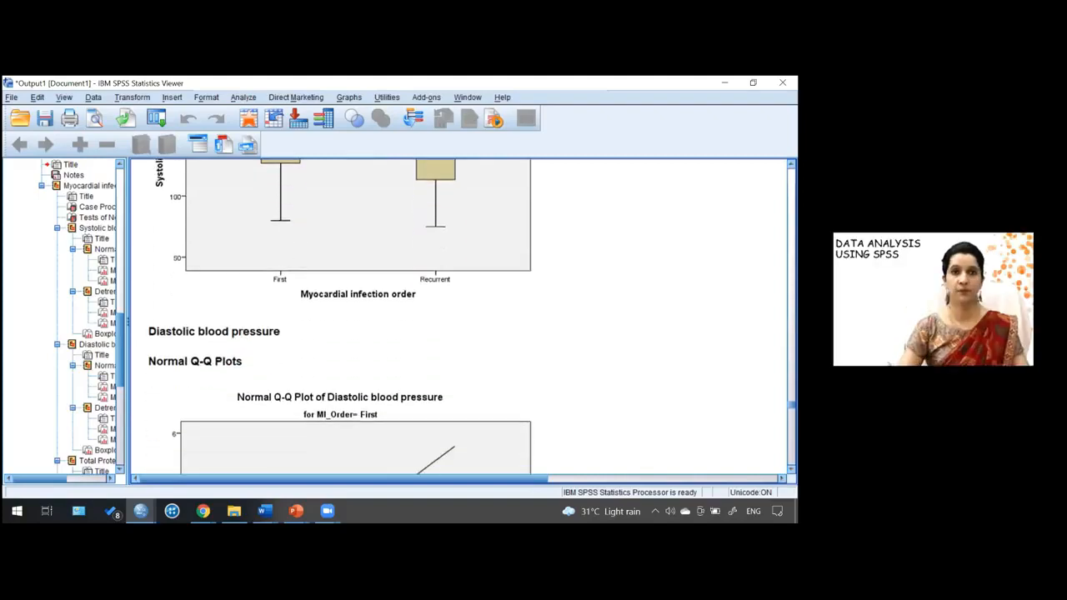
{"action": "scroll", "coordinate": [459, 317], "scroll_direction": "down", "scroll_amount": 4}
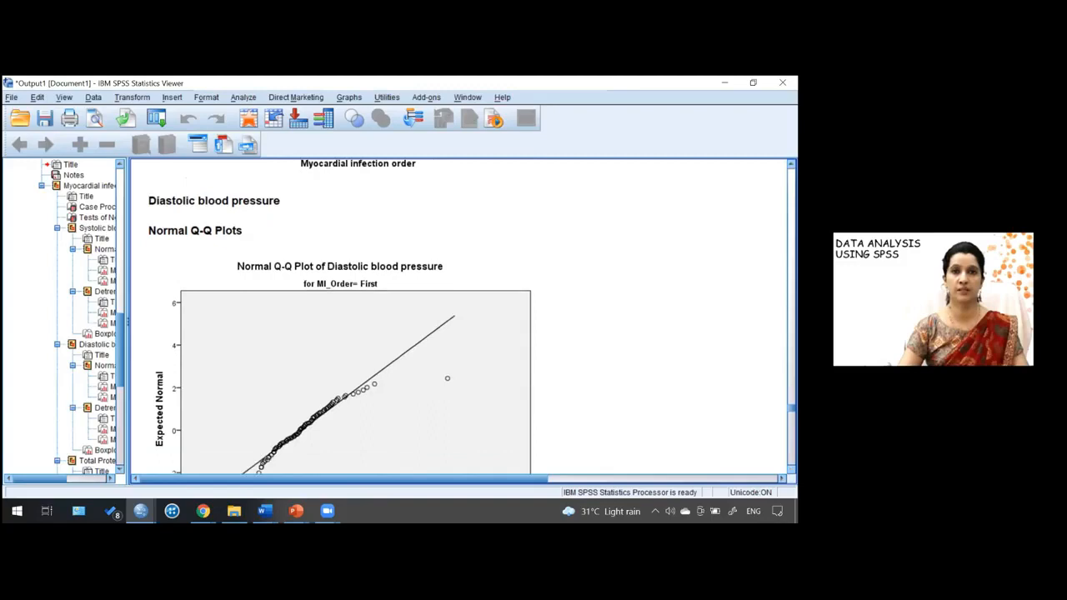
{"action": "scroll", "coordinate": [459, 316], "scroll_direction": "down", "scroll_amount": 2}
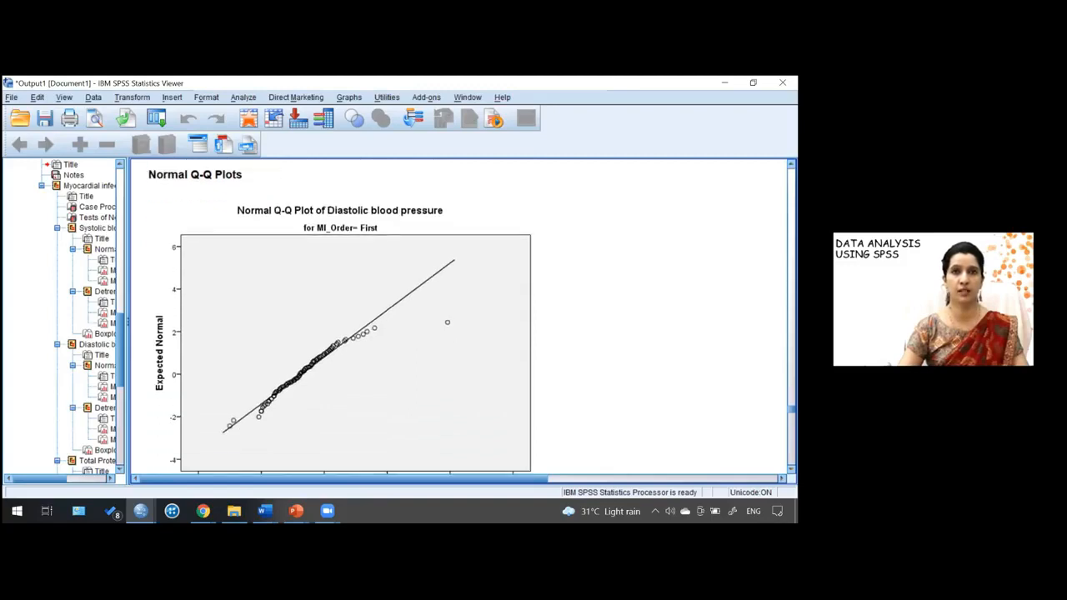
{"action": "scroll", "coordinate": [459, 317], "scroll_direction": "down", "scroll_amount": 1}
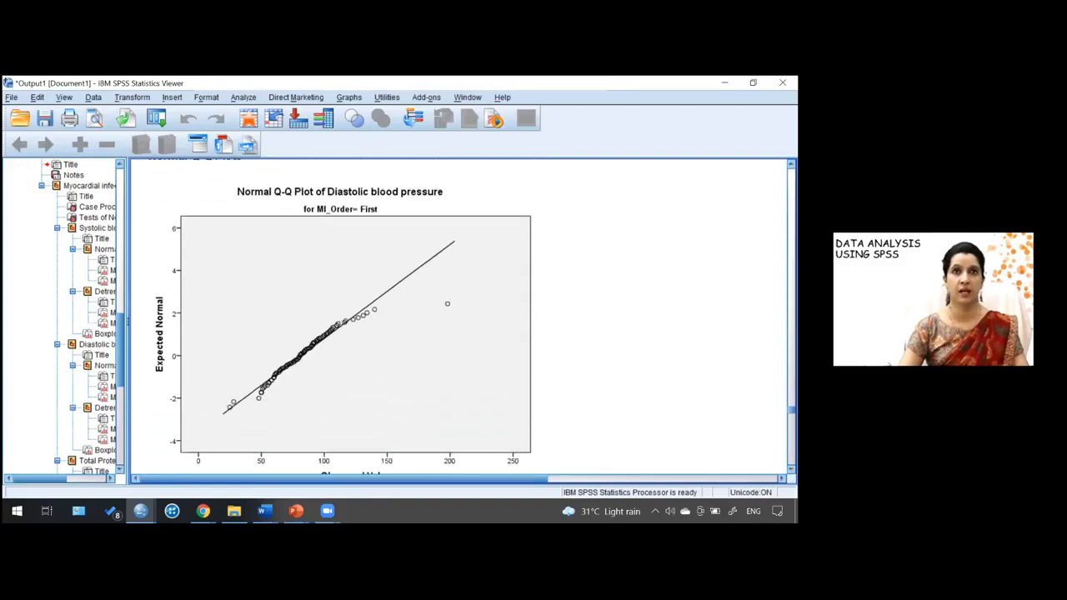
{"action": "scroll", "coordinate": [458, 317], "scroll_direction": "down", "scroll_amount": 6}
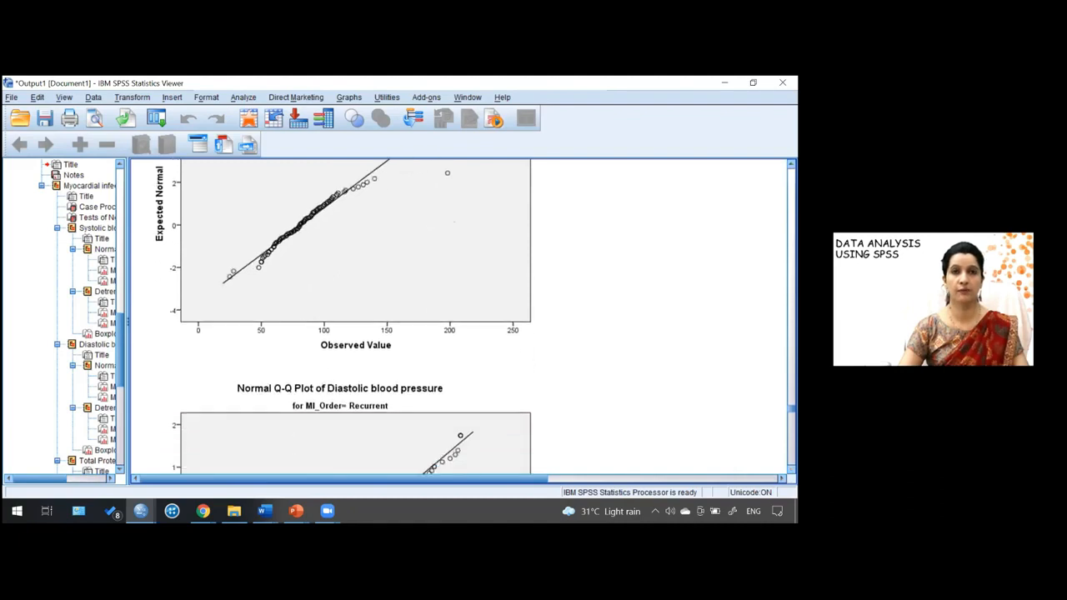
{"action": "scroll", "coordinate": [459, 316], "scroll_direction": "down", "scroll_amount": 4}
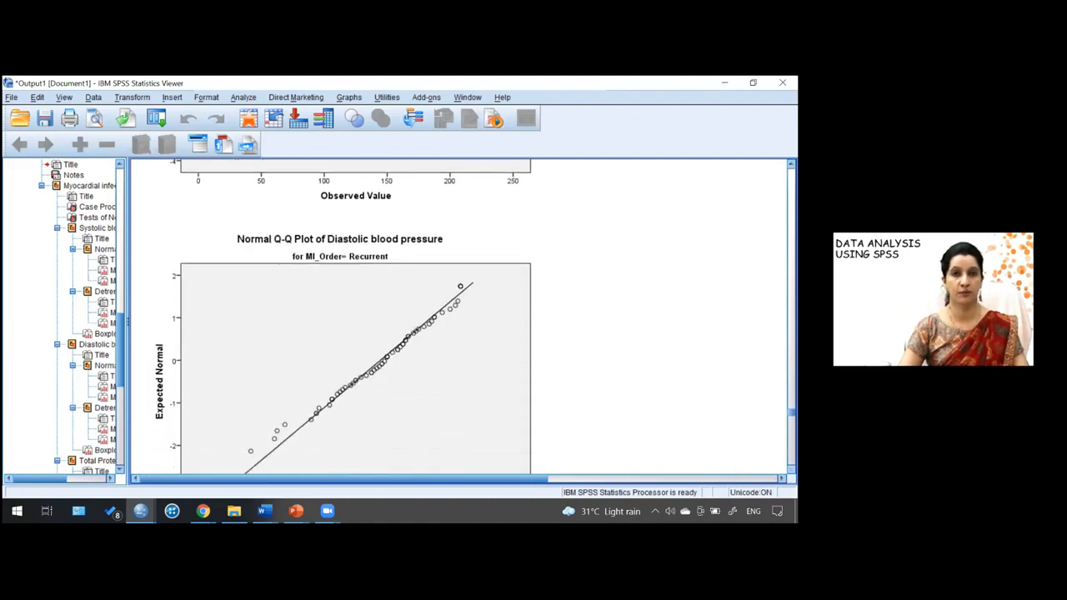
{"action": "scroll", "coordinate": [343, 316], "scroll_direction": "down", "scroll_amount": 5}
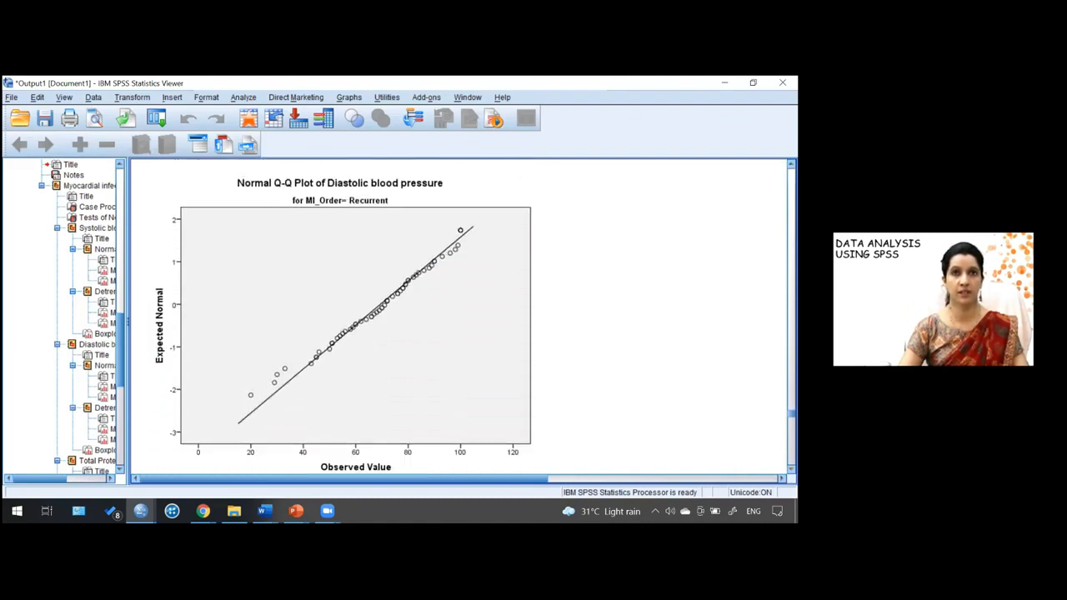
{"action": "scroll", "coordinate": [344, 317], "scroll_direction": "down", "scroll_amount": 5}
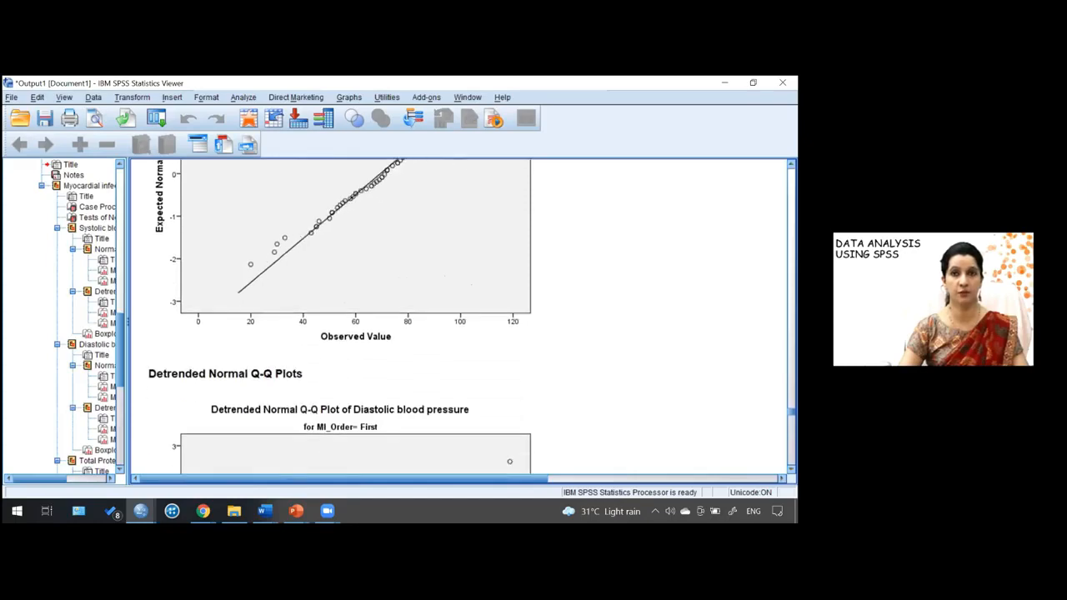
{"action": "scroll", "coordinate": [344, 317], "scroll_direction": "down", "scroll_amount": 19}
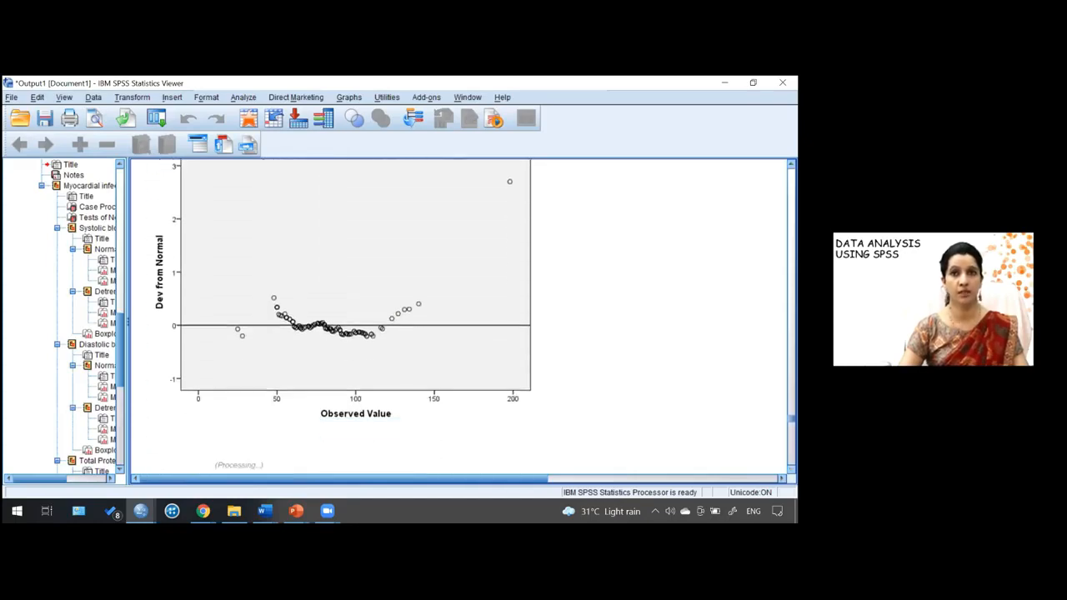
{"action": "scroll", "coordinate": [343, 316], "scroll_direction": "down", "scroll_amount": 7}
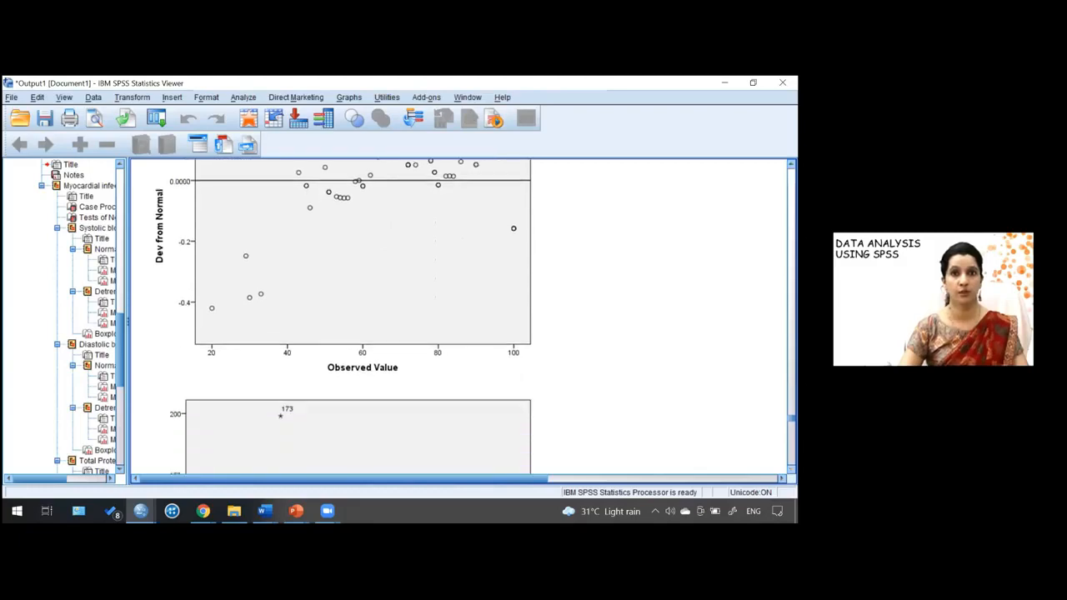
{"action": "scroll", "coordinate": [344, 316], "scroll_direction": "down", "scroll_amount": 3}
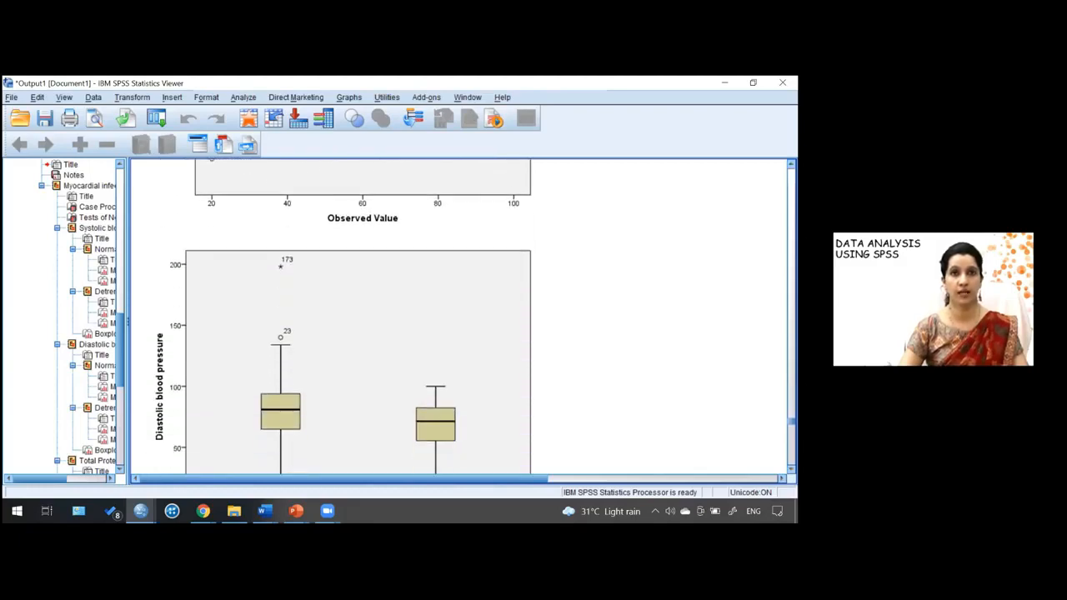
{"action": "scroll", "coordinate": [344, 317], "scroll_direction": "down", "scroll_amount": 1}
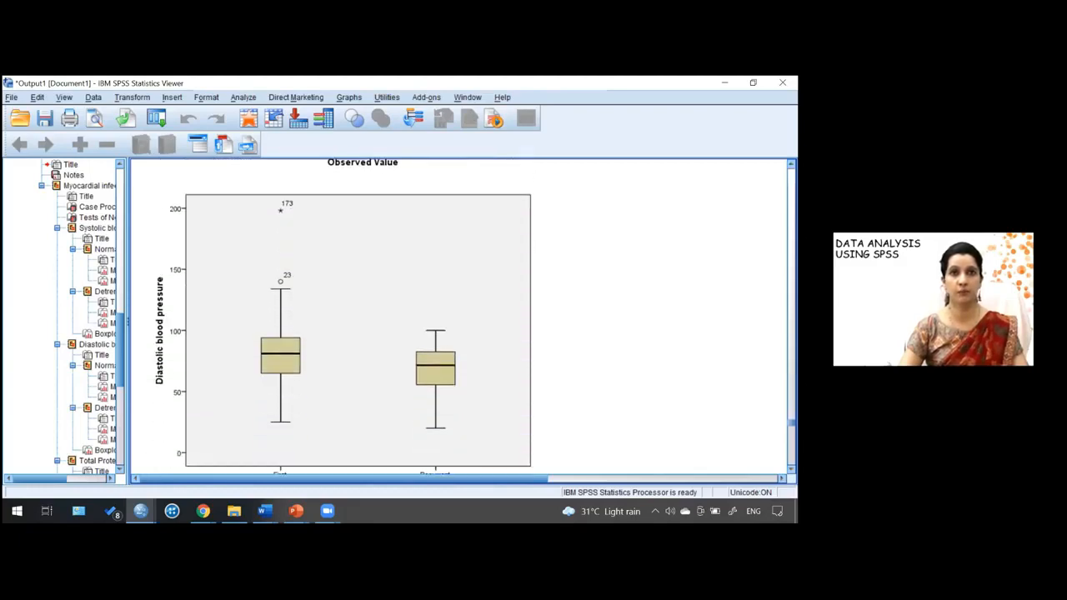
- Review the total protein normal and detrended Q-Q plots and boxplot by myocardial infarction order
{"action": "scroll", "coordinate": [344, 317], "scroll_direction": "down", "scroll_amount": 1}
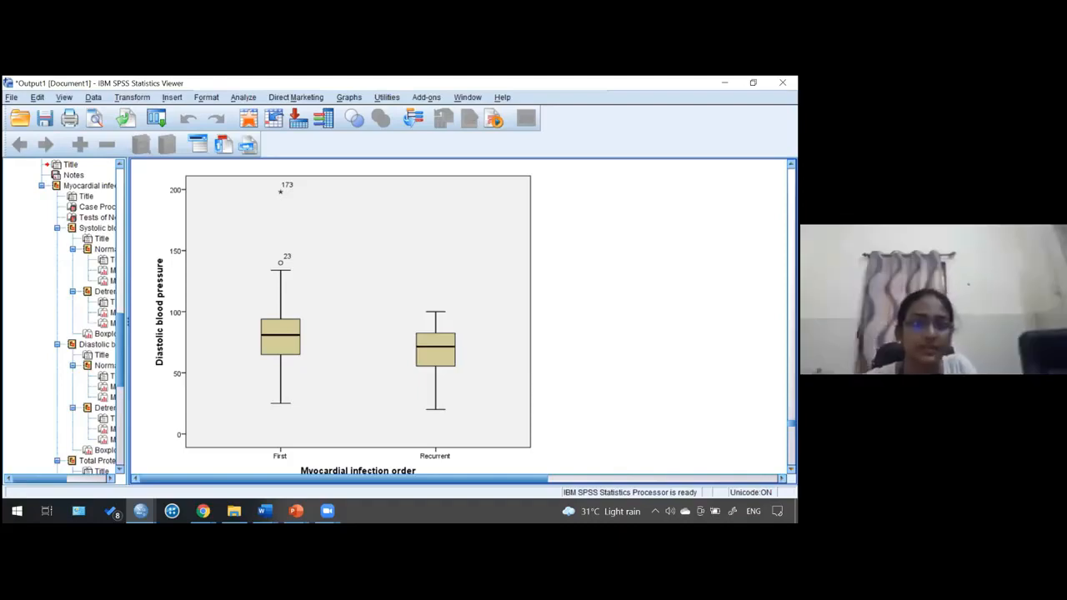
{"action": "scroll", "coordinate": [458, 317], "scroll_direction": "down", "scroll_amount": 2}
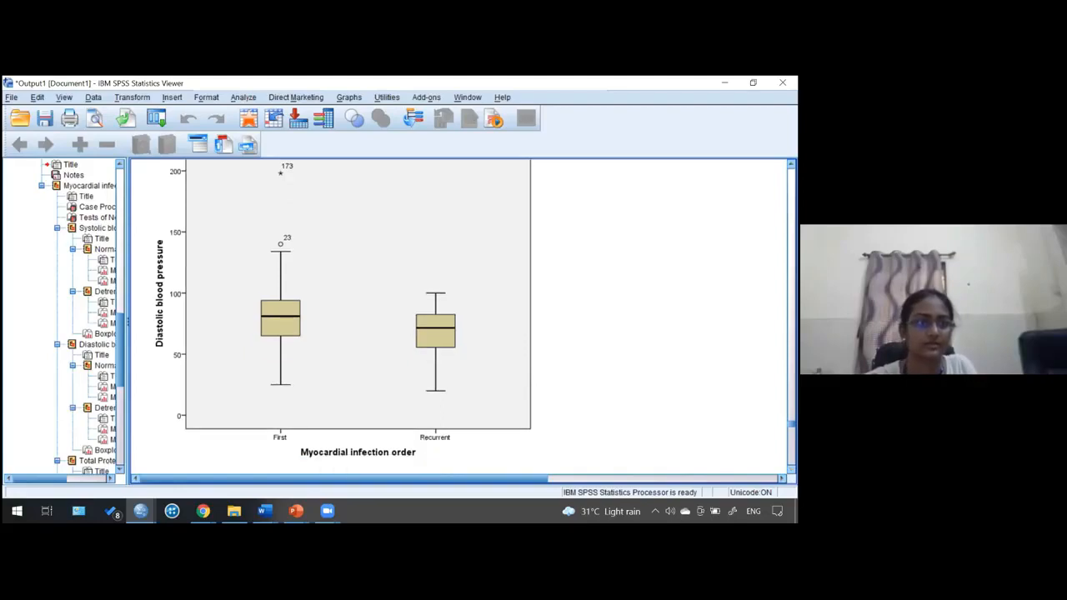
{"action": "scroll", "coordinate": [458, 317], "scroll_direction": "down", "scroll_amount": 5}
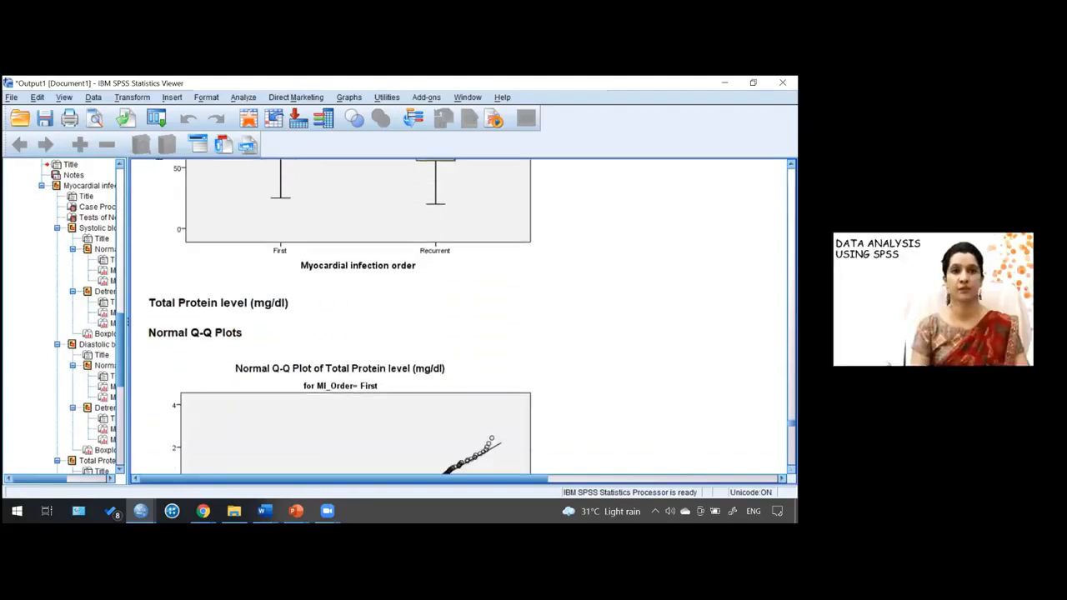
{"action": "scroll", "coordinate": [459, 317], "scroll_direction": "down", "scroll_amount": 3}
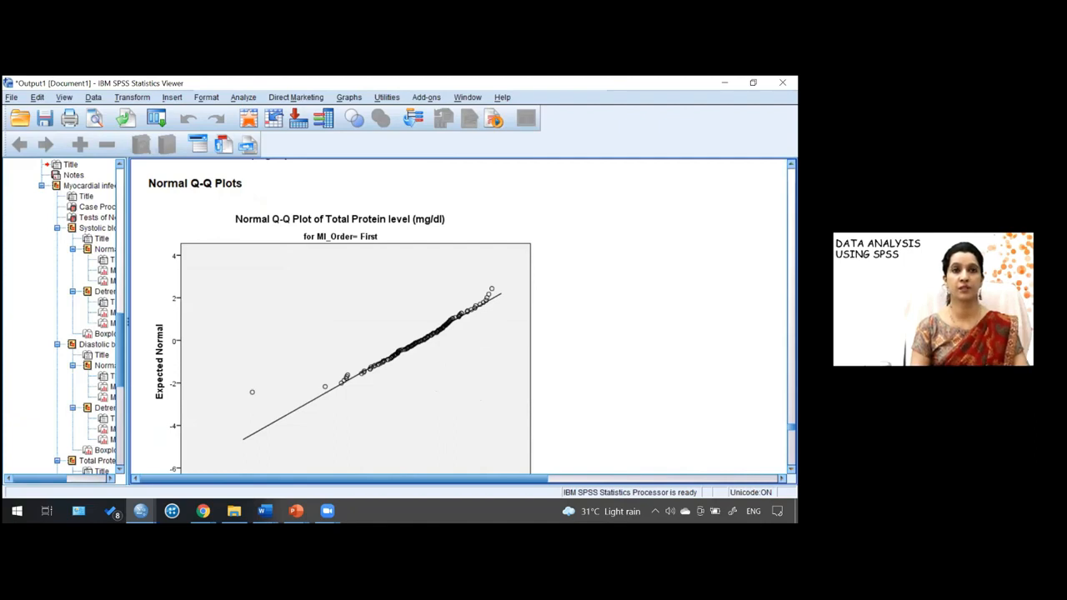
{"action": "scroll", "coordinate": [458, 317], "scroll_direction": "down", "scroll_amount": 1}
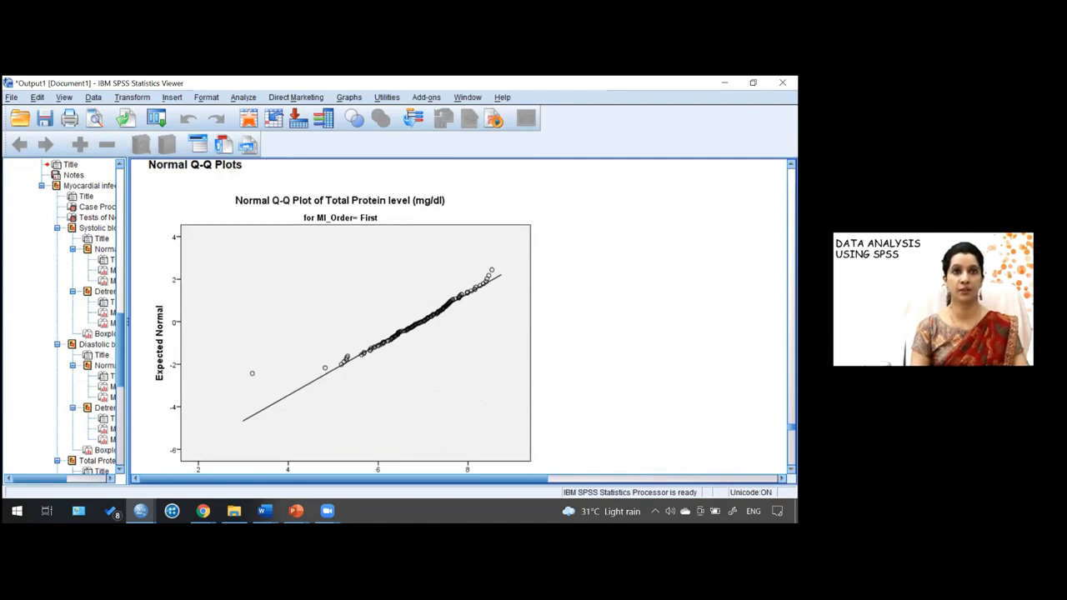
{"action": "scroll", "coordinate": [458, 317], "scroll_direction": "down", "scroll_amount": 3}
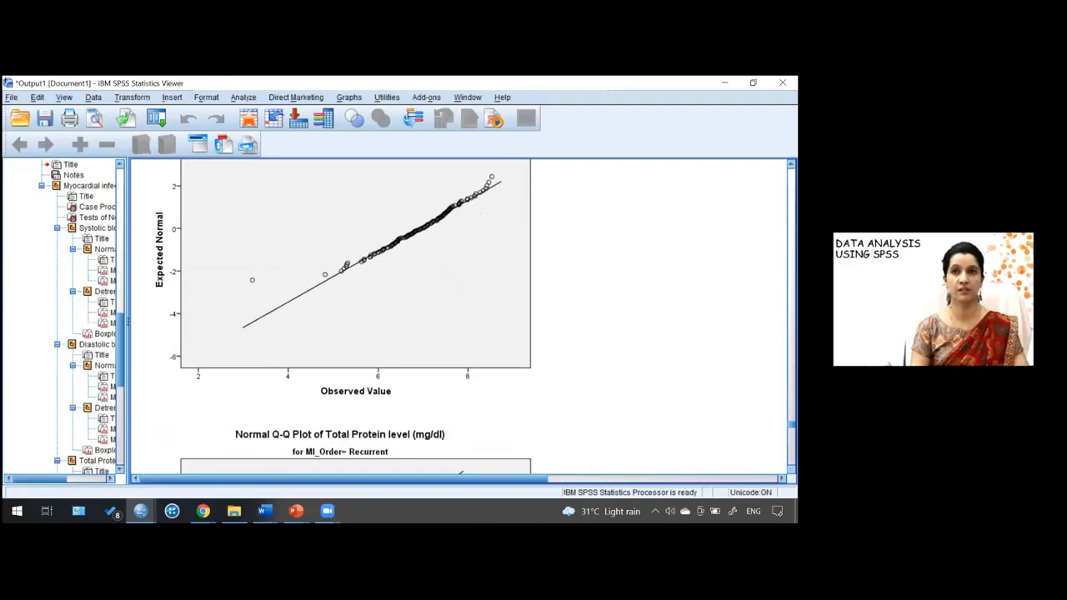
{"action": "scroll", "coordinate": [340, 316], "scroll_direction": "down", "scroll_amount": 6}
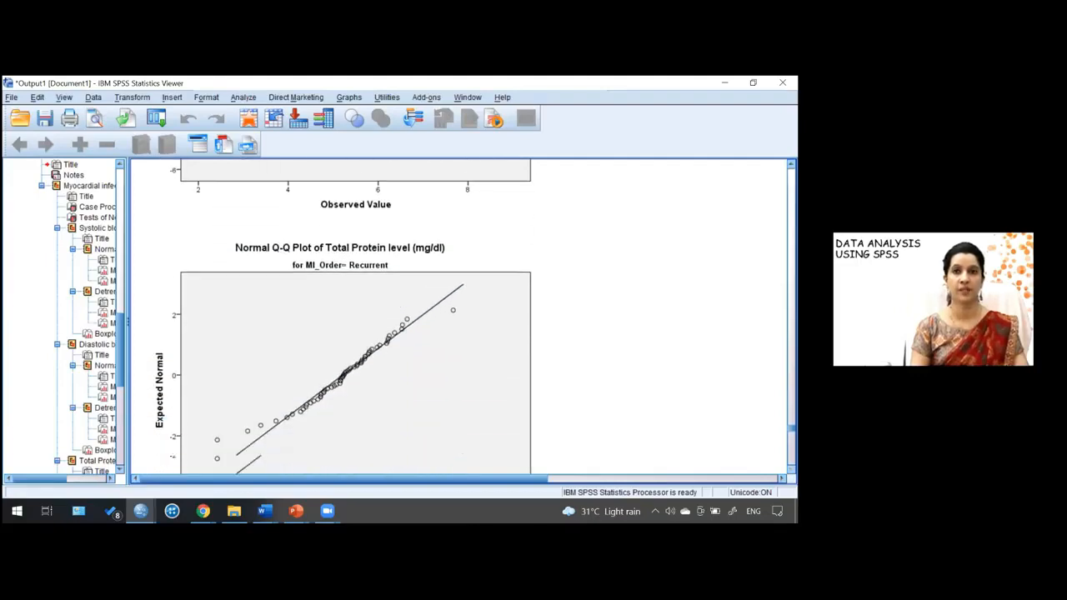
{"action": "scroll", "coordinate": [340, 316], "scroll_direction": "down", "scroll_amount": 8}
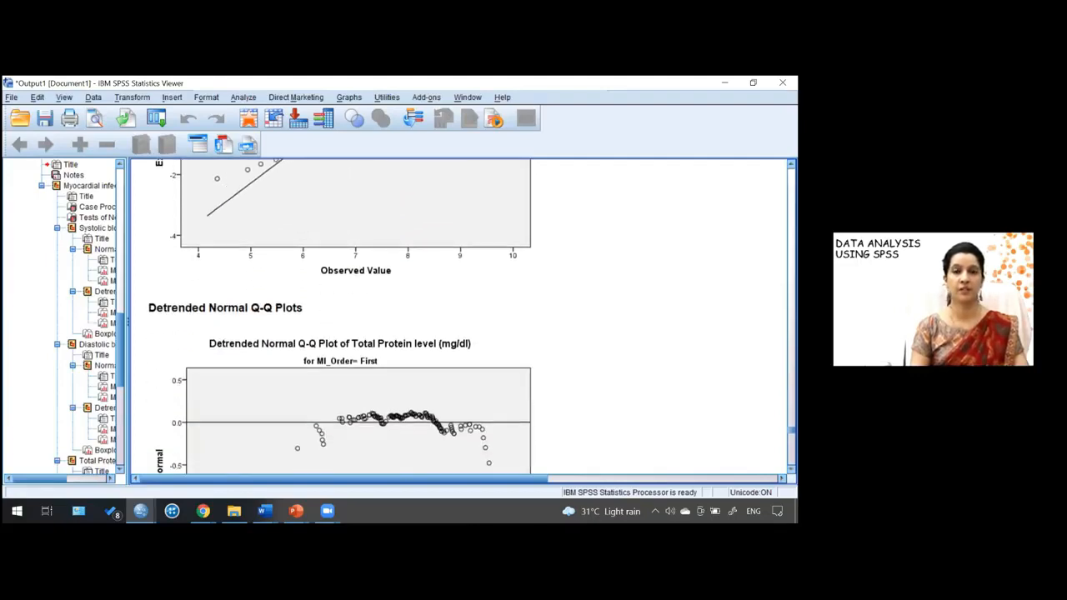
{"action": "scroll", "coordinate": [340, 317], "scroll_direction": "down", "scroll_amount": 5}
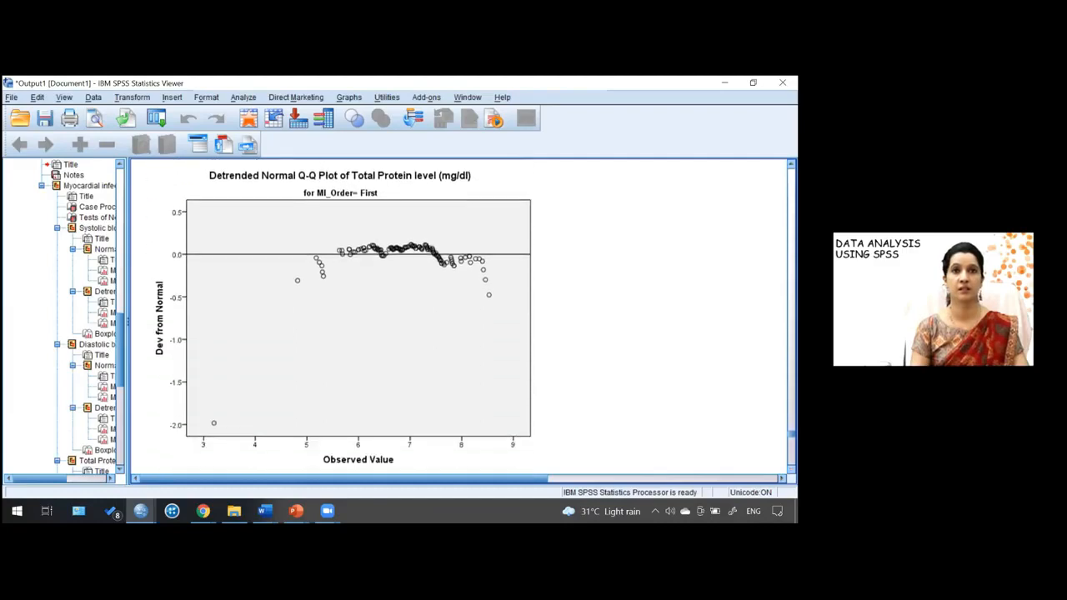
{"action": "scroll", "coordinate": [340, 317], "scroll_direction": "down", "scroll_amount": 11}
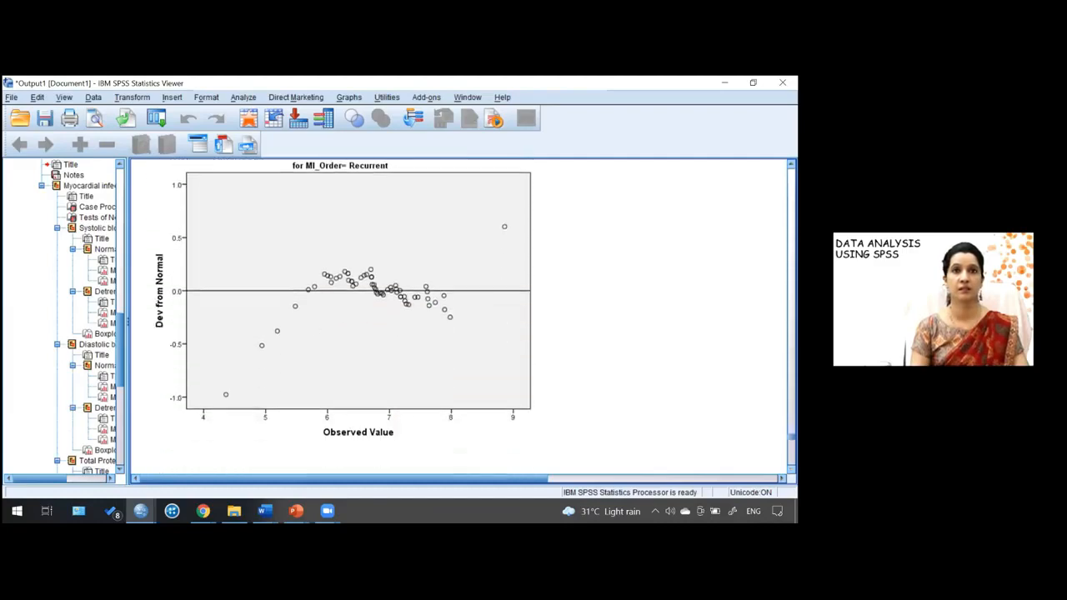
{"action": "scroll", "coordinate": [340, 317], "scroll_direction": "down", "scroll_amount": 6}
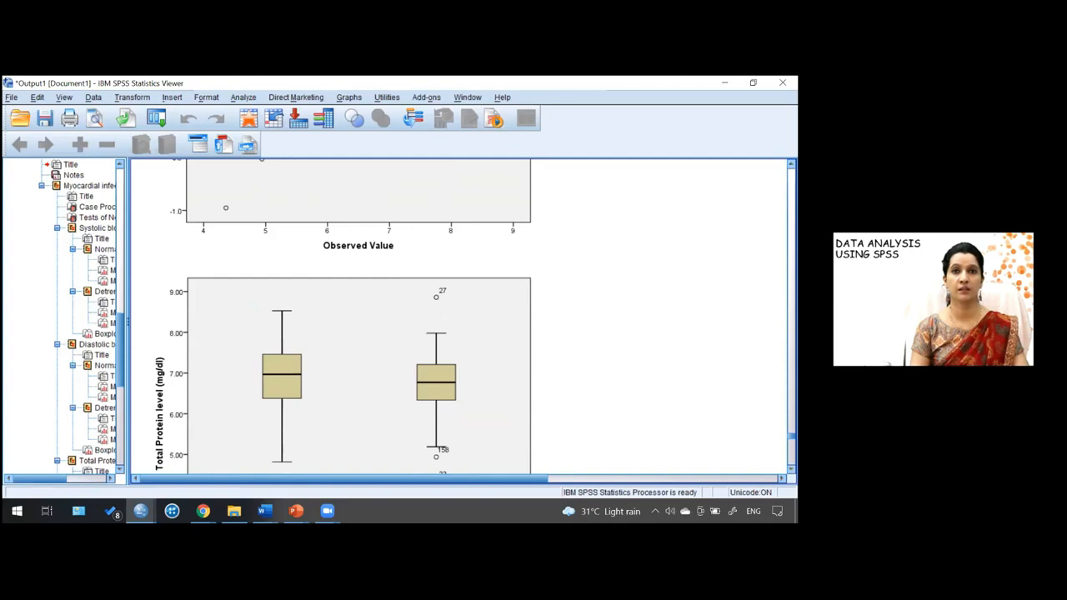
{"action": "scroll", "coordinate": [340, 317], "scroll_direction": "down", "scroll_amount": 2}
{"action": "scroll", "coordinate": [340, 317], "scroll_direction": "down", "scroll_amount": 2}
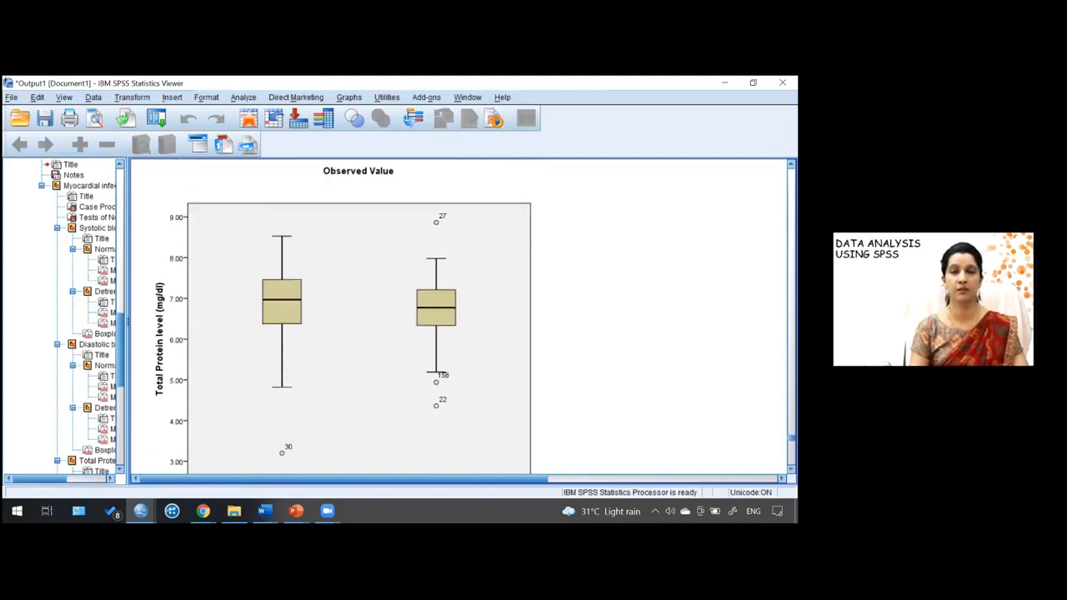
{"action": "scroll", "coordinate": [459, 317], "scroll_direction": "down", "scroll_amount": 1}
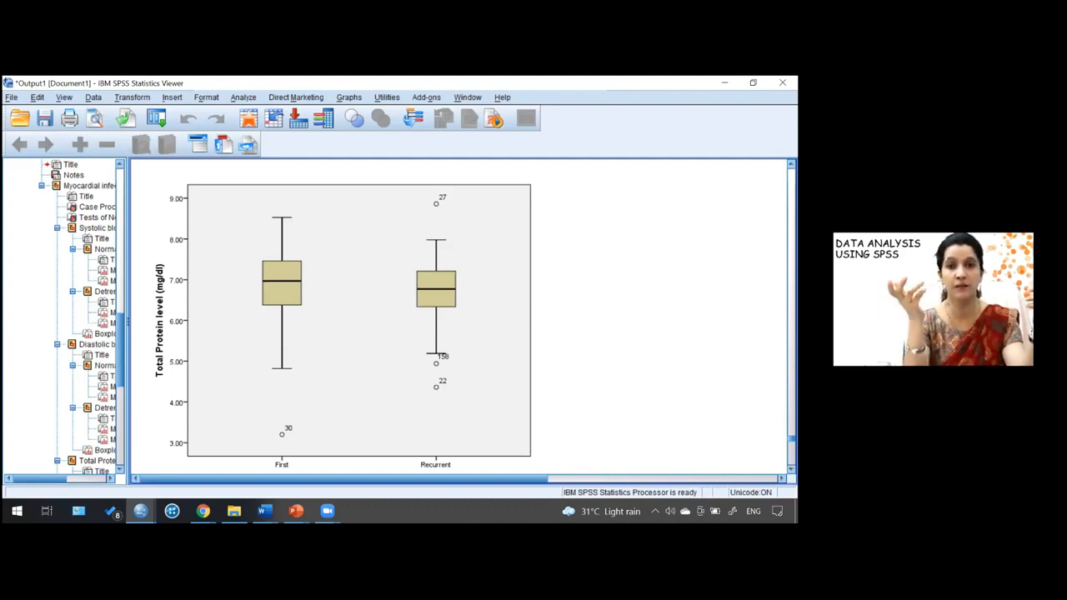
- Review the SGOT normal and detrended Q-Q plots and boxplot by myocardial infarction order
{"action": "scroll", "coordinate": [458, 316], "scroll_direction": "down", "scroll_amount": 8}
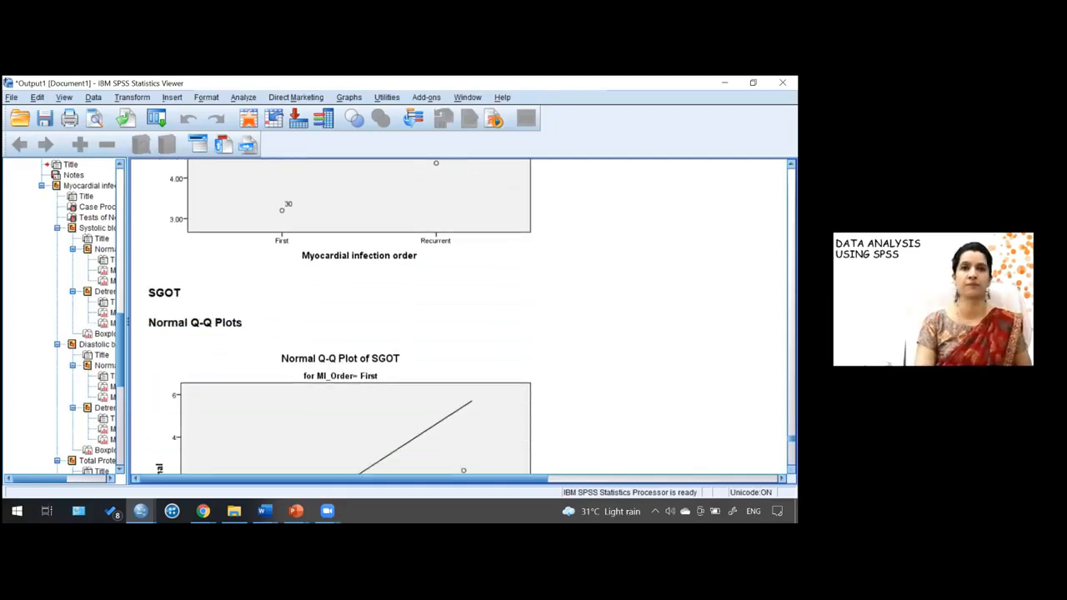
{"action": "scroll", "coordinate": [340, 317], "scroll_direction": "down", "scroll_amount": 4}
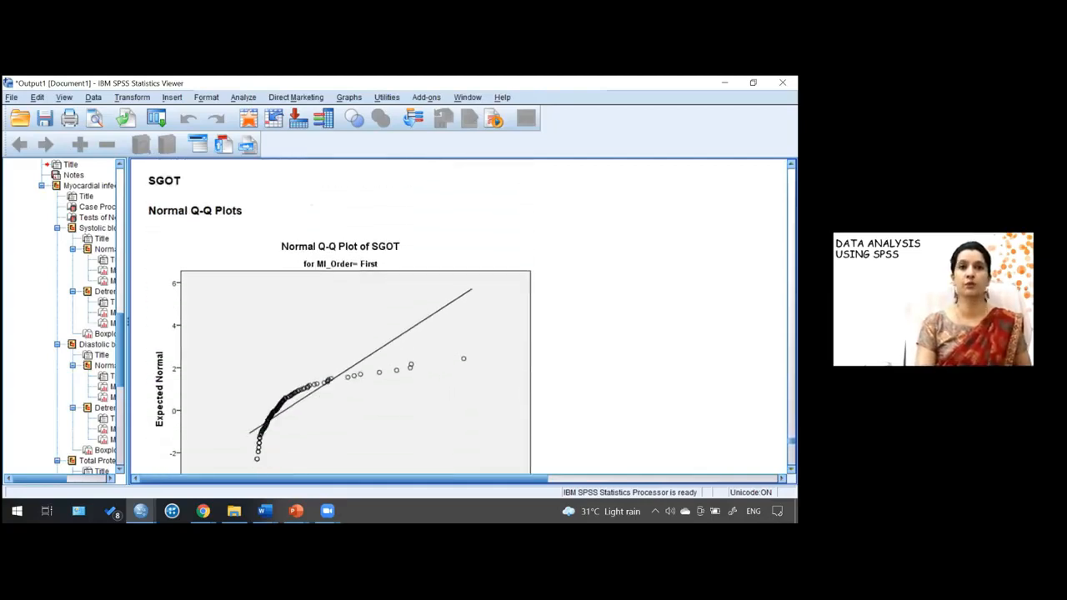
{"action": "scroll", "coordinate": [458, 317], "scroll_direction": "down", "scroll_amount": 2}
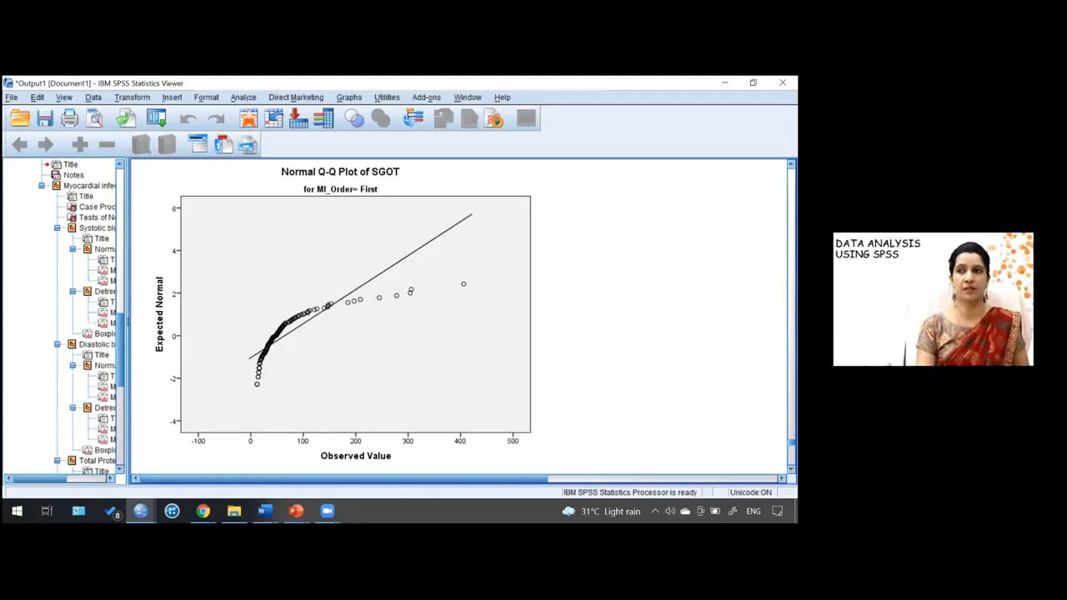
{"action": "scroll", "coordinate": [459, 316], "scroll_direction": "down", "scroll_amount": 5}
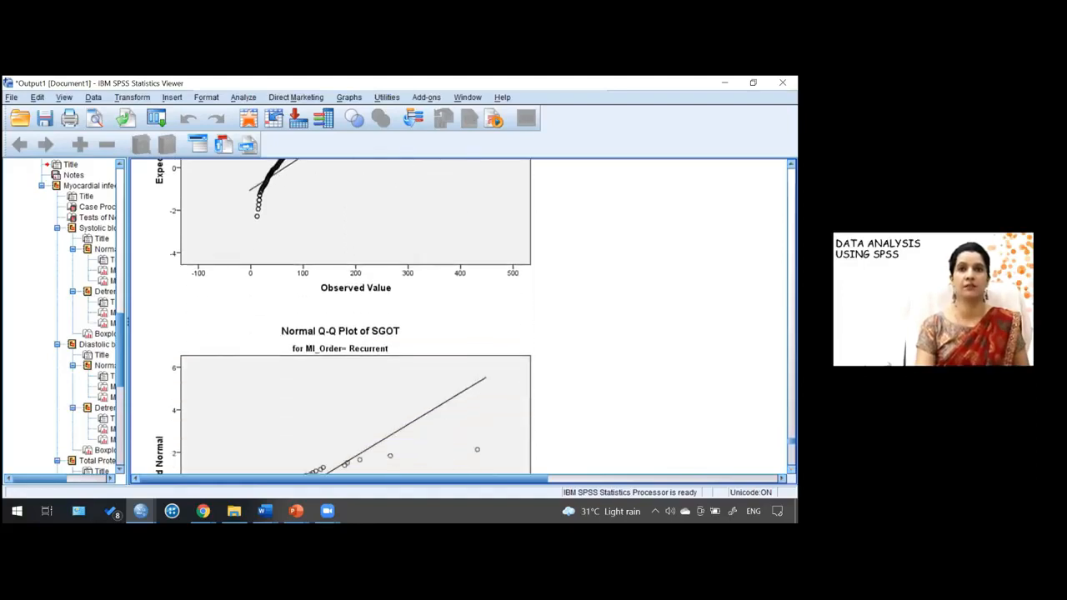
{"action": "scroll", "coordinate": [458, 317], "scroll_direction": "down", "scroll_amount": 4}
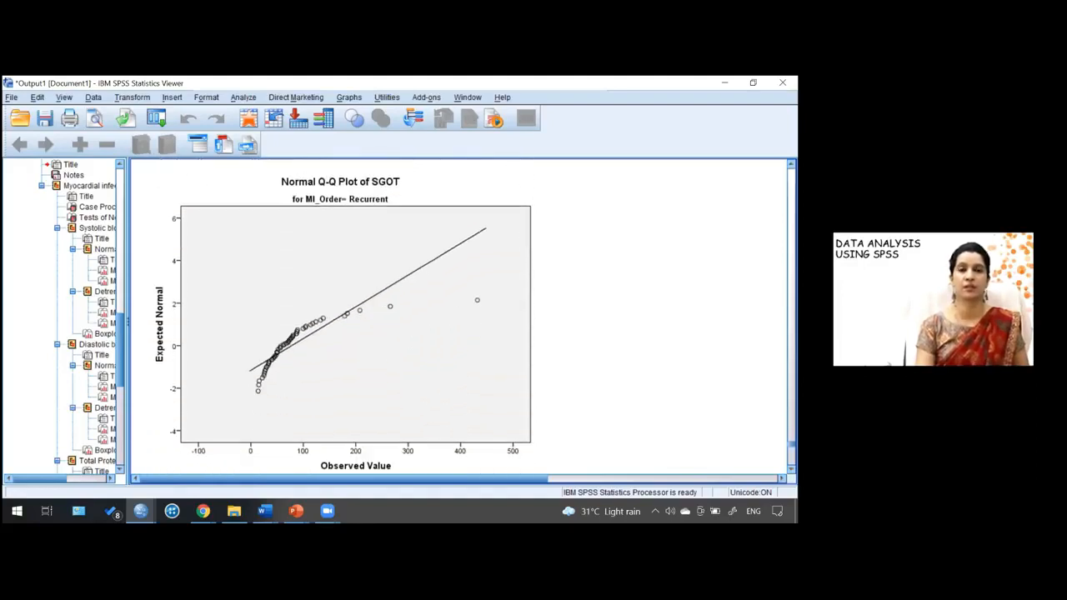
{"action": "scroll", "coordinate": [458, 317], "scroll_direction": "down", "scroll_amount": 3}
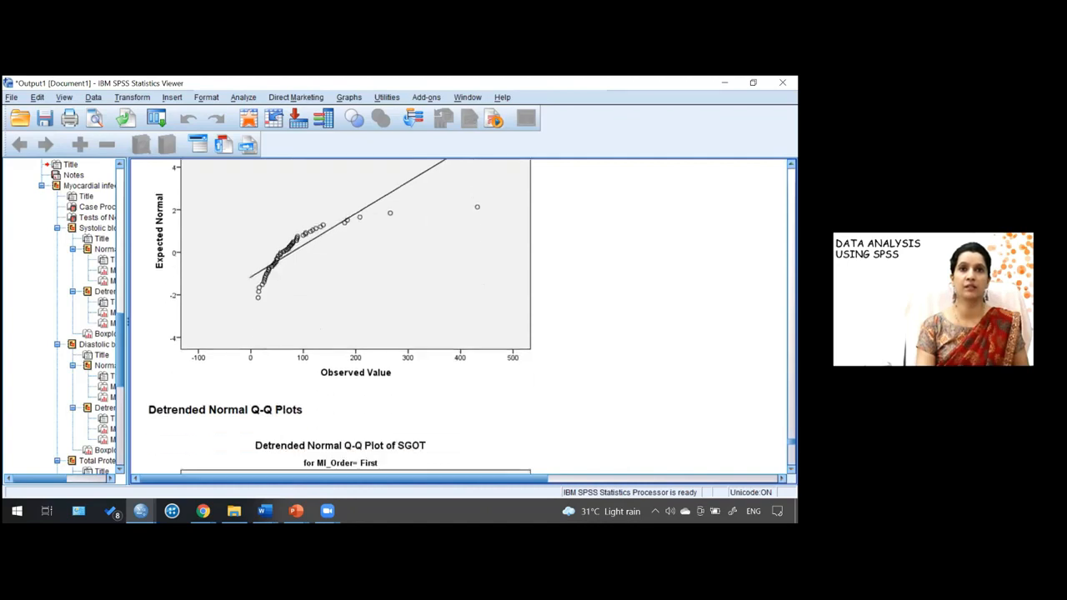
{"action": "scroll", "coordinate": [458, 317], "scroll_direction": "down", "scroll_amount": 10}
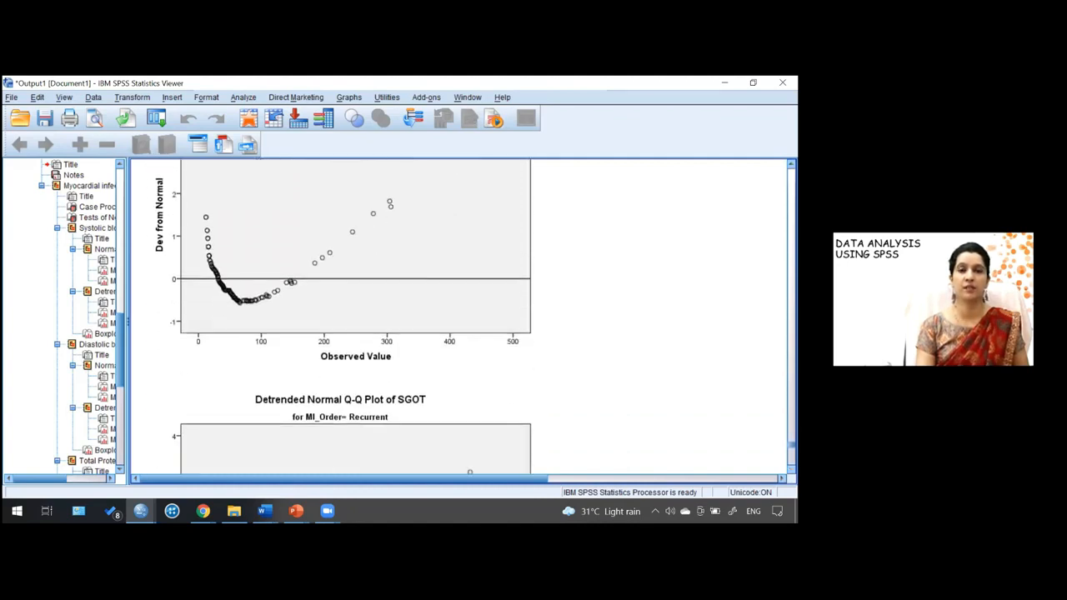
{"action": "scroll", "coordinate": [458, 316], "scroll_direction": "down", "scroll_amount": 13}
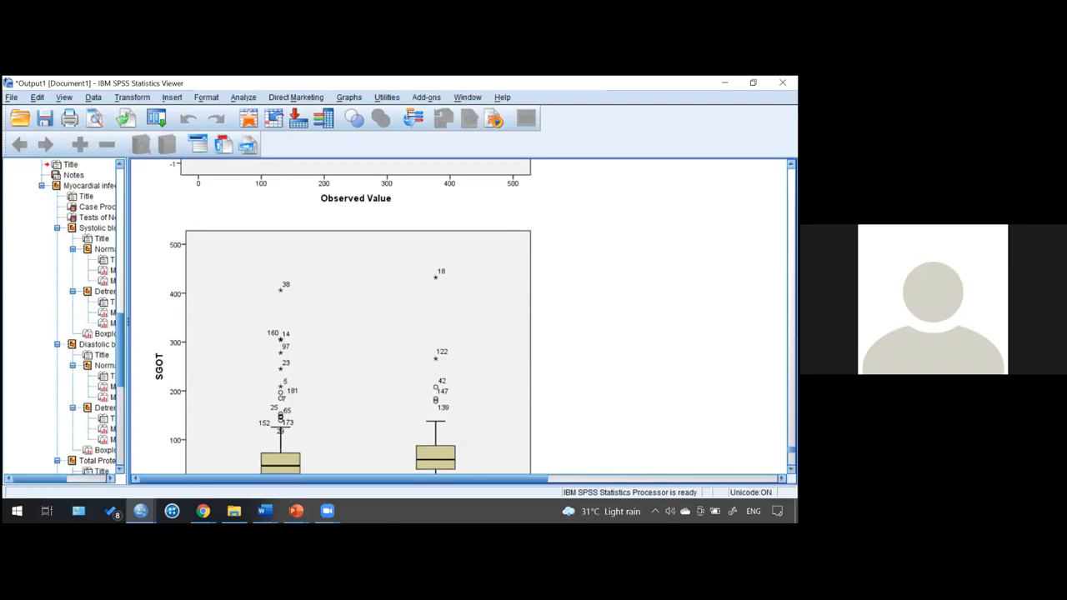
{"action": "scroll", "coordinate": [458, 317], "scroll_direction": "down", "scroll_amount": 2}
{"action": "scroll", "coordinate": [459, 317], "scroll_direction": "down", "scroll_amount": 1}
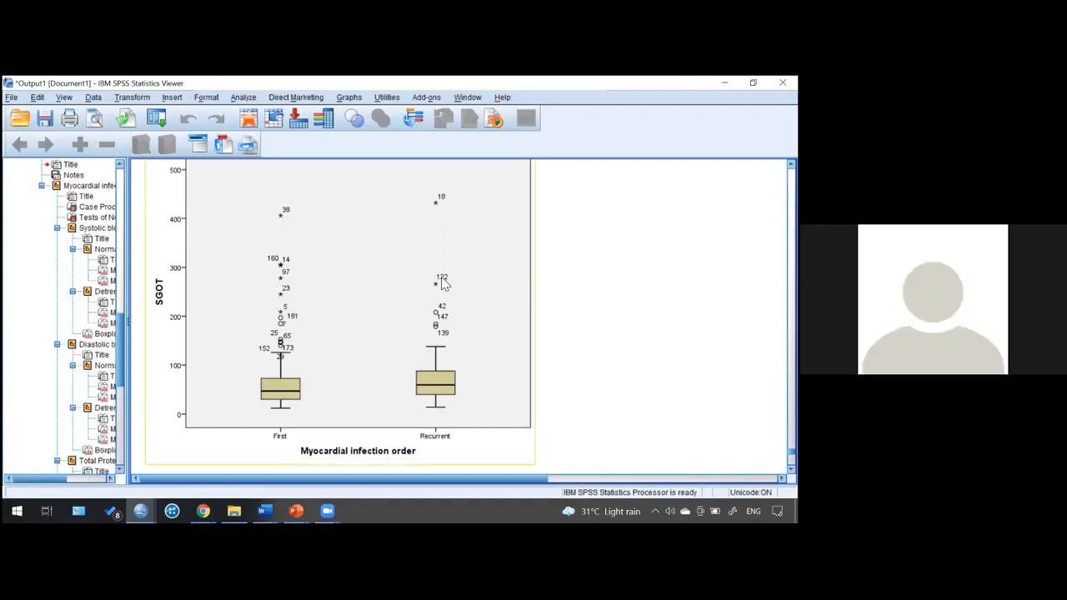
- Start an Independent-Samples T Test with SBP, DBP and TP as test variables
{"action": "left_click", "coordinate": [246, 98]}
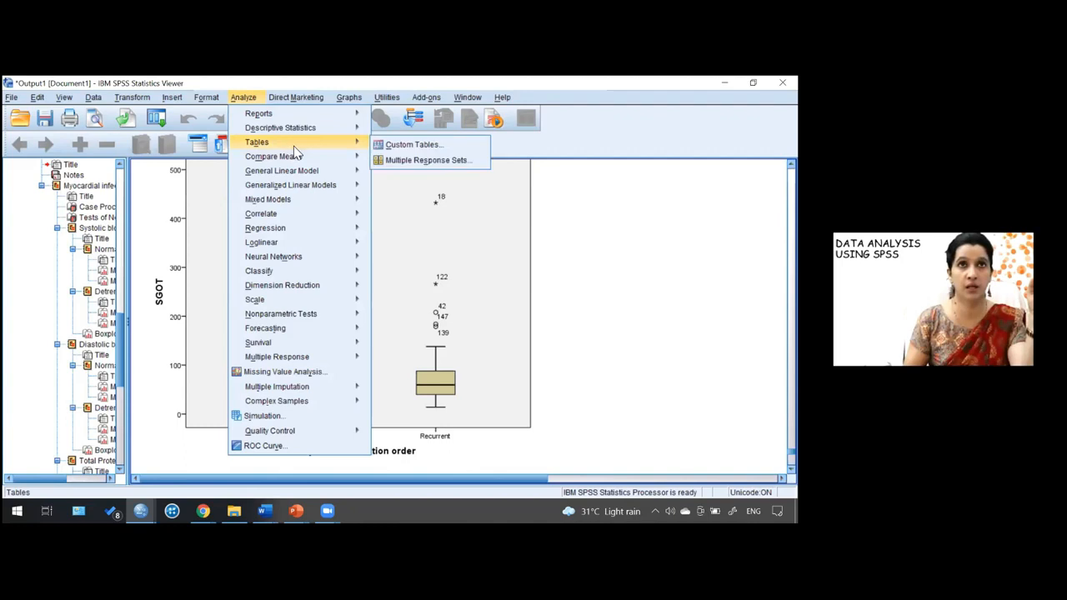
{"action": "mouse_move", "coordinate": [307, 156]}
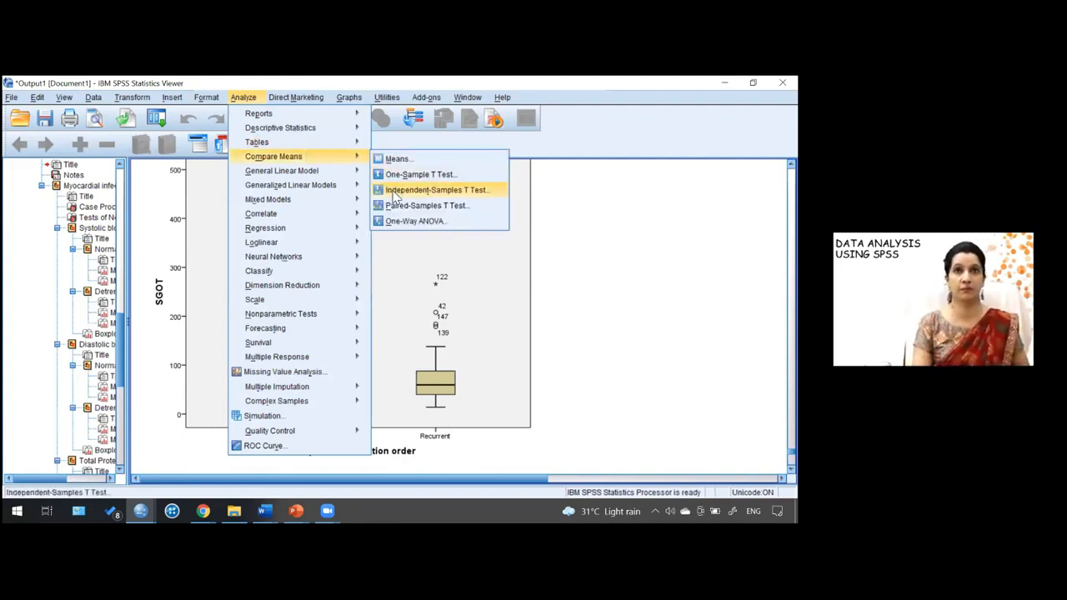
{"action": "left_click", "coordinate": [396, 192]}
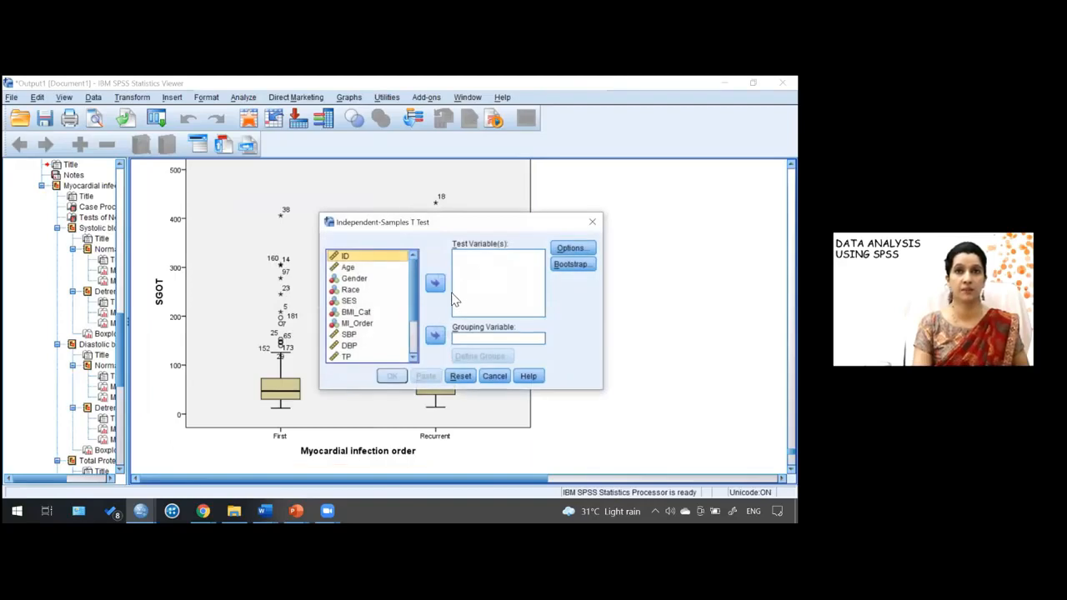
{"action": "left_click", "coordinate": [354, 336]}
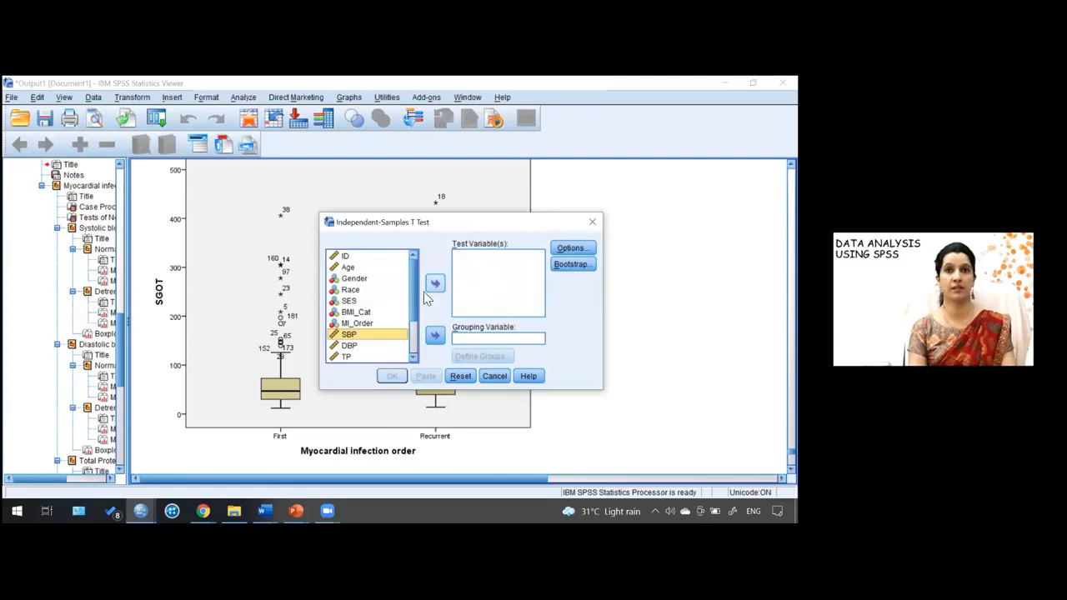
{"action": "left_click", "coordinate": [353, 346], "text": "ctrl"}
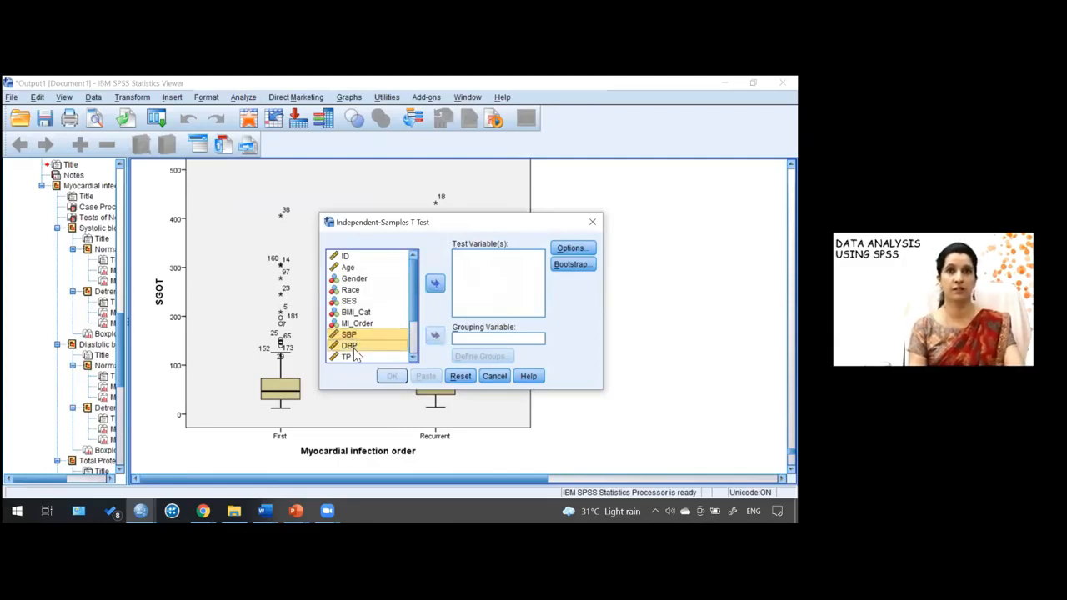
{"action": "left_click", "coordinate": [355, 357], "text": "ctrl"}
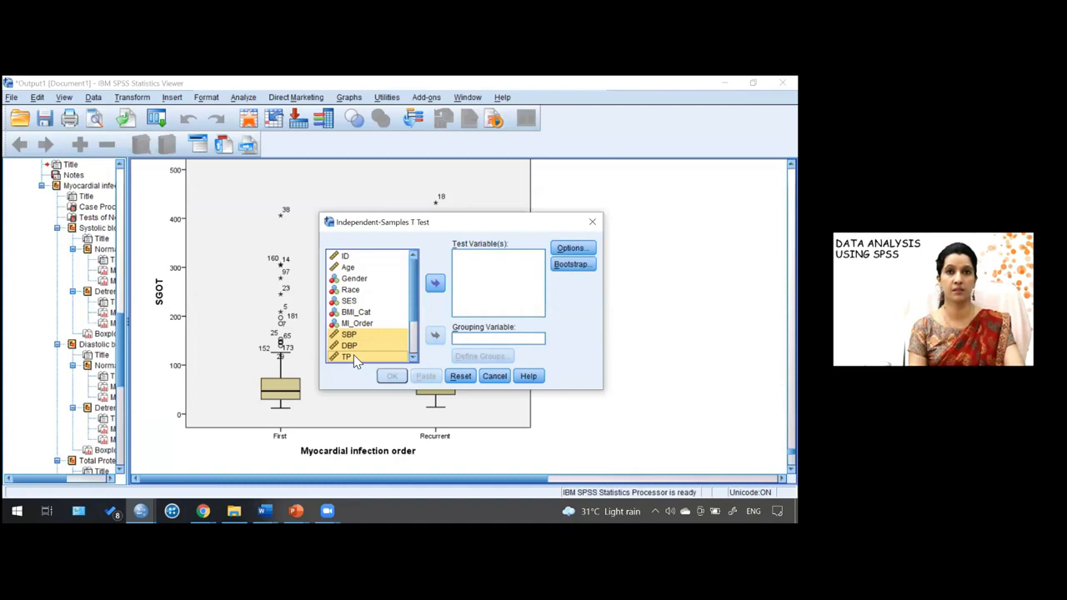
{"action": "left_click", "coordinate": [435, 285]}
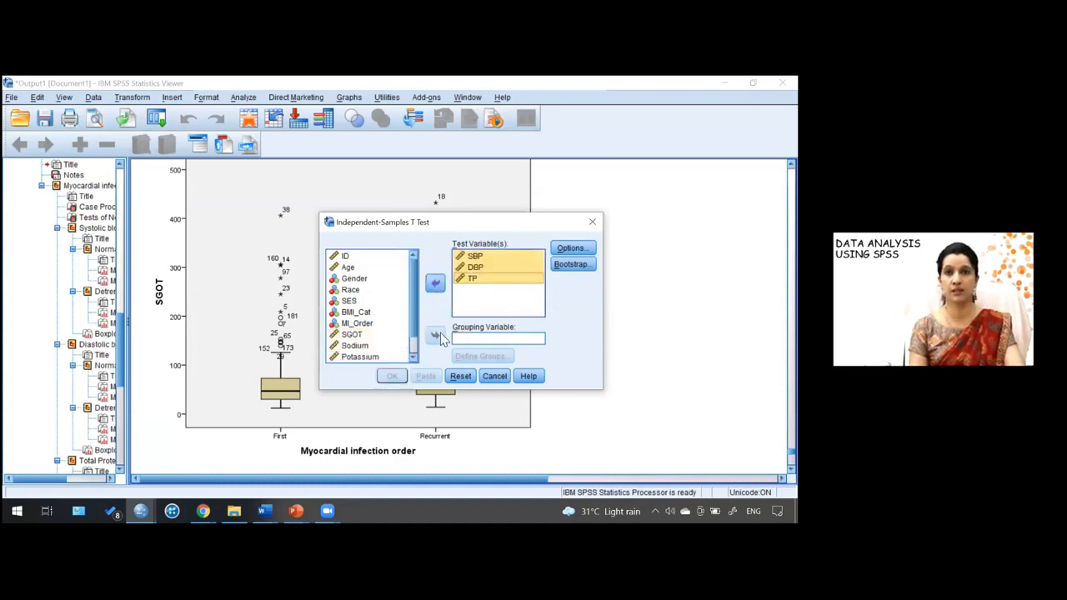
- Group the t-test by MI_Order with groups 1 and 2, keeping the 95% confidence interval option
{"action": "left_click", "coordinate": [367, 325]}
{"action": "left_click", "coordinate": [435, 336]}
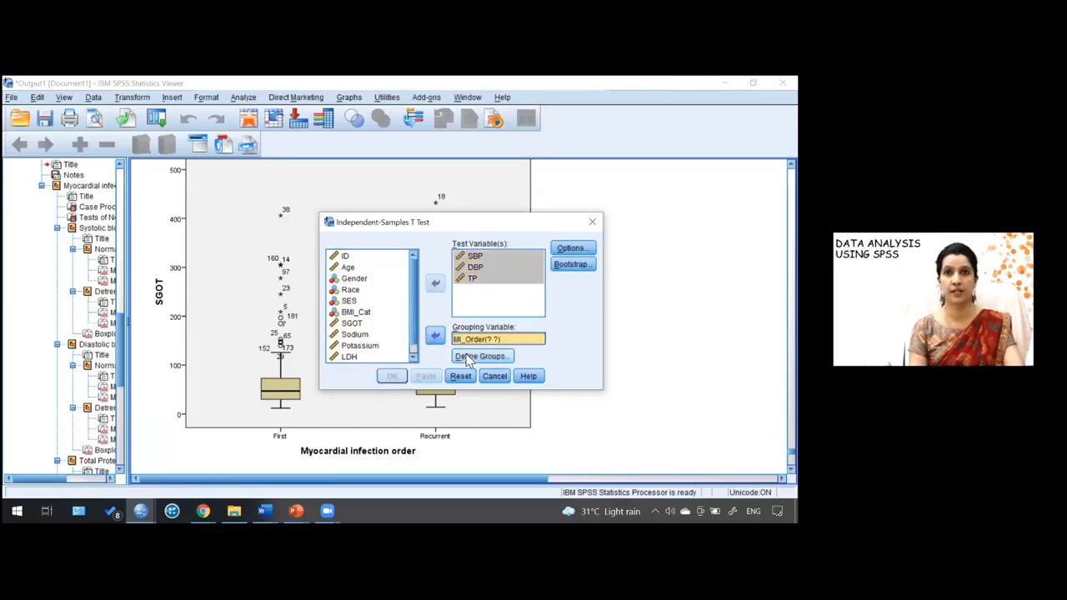
{"action": "left_click", "coordinate": [467, 356]}
{"action": "left_click", "coordinate": [406, 275]}
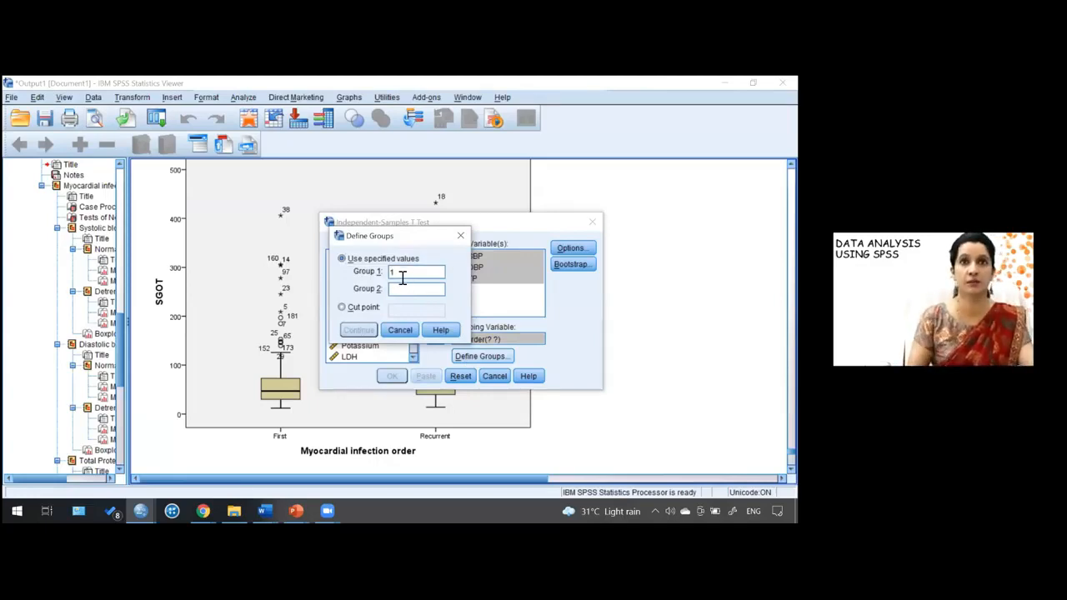
{"action": "left_click", "coordinate": [395, 290]}
{"action": "type", "text": "2"}
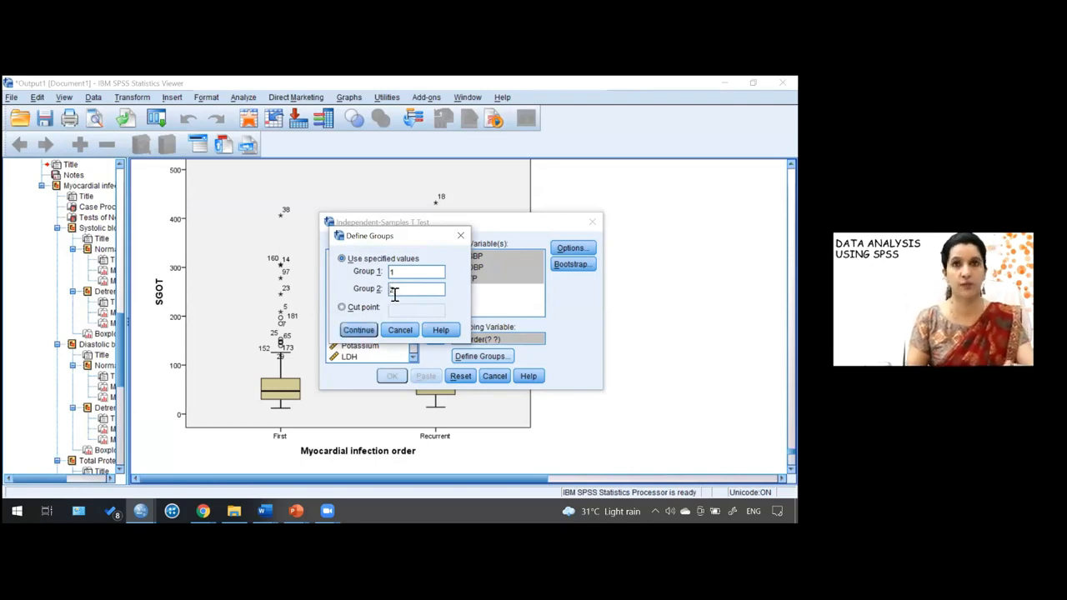
{"action": "left_click", "coordinate": [360, 330]}
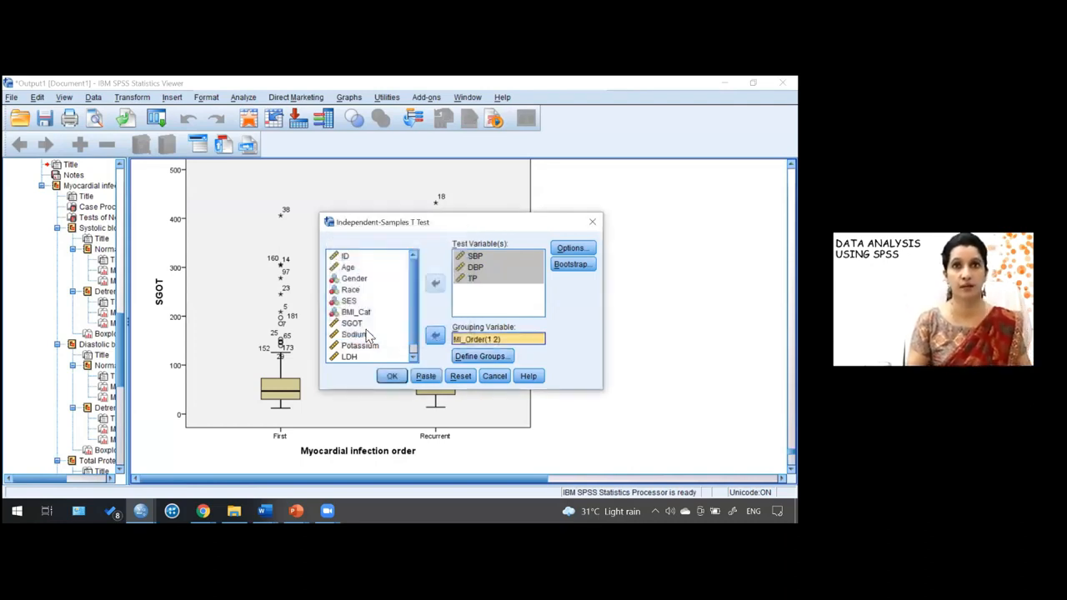
{"action": "left_click", "coordinate": [571, 250]}
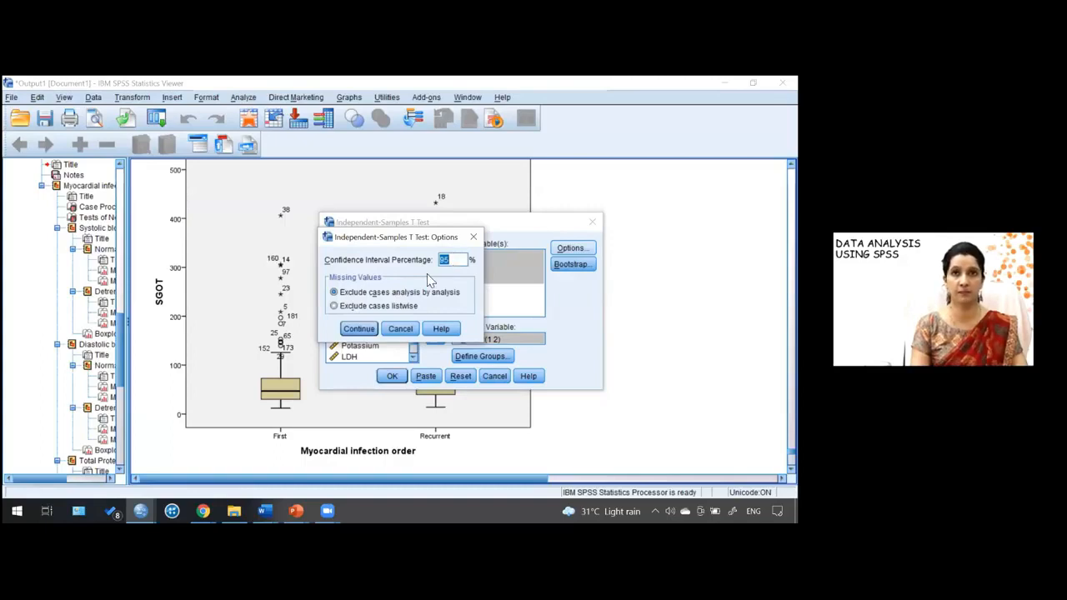
{"action": "left_click", "coordinate": [358, 329]}
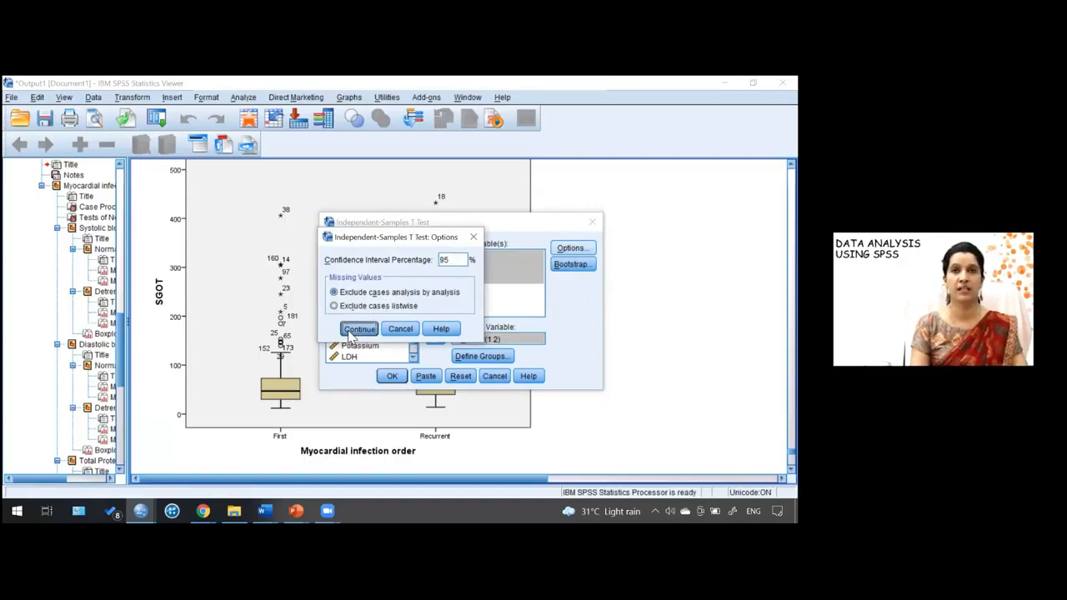
- Run the independent-samples t-test of SBP, DBP and TP by MI_Order
{"action": "left_click", "coordinate": [391, 376]}
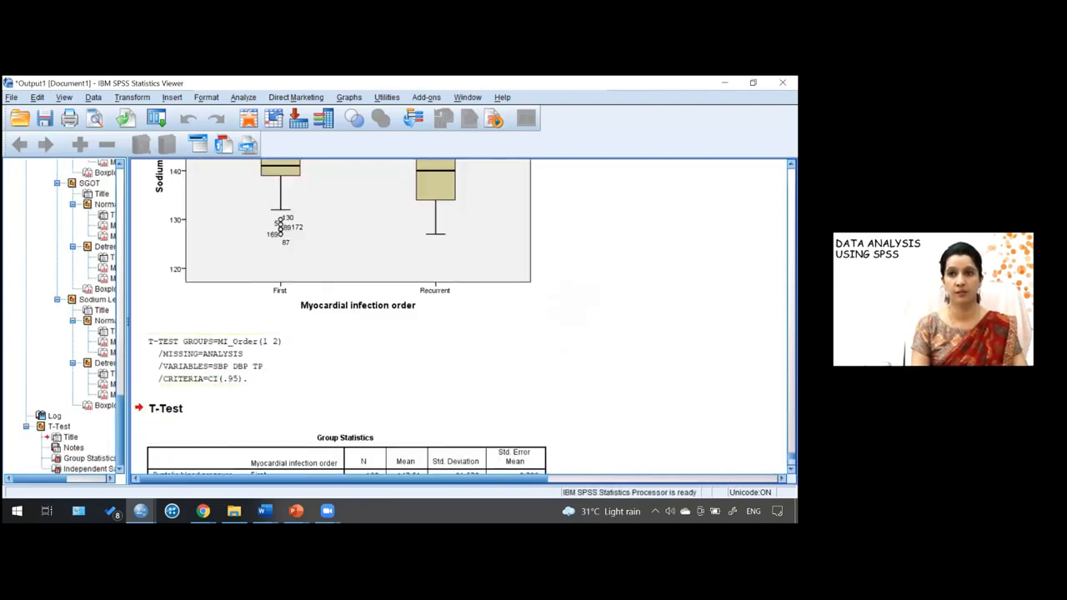
{"action": "scroll", "coordinate": [340, 317], "scroll_direction": "down", "scroll_amount": 3}
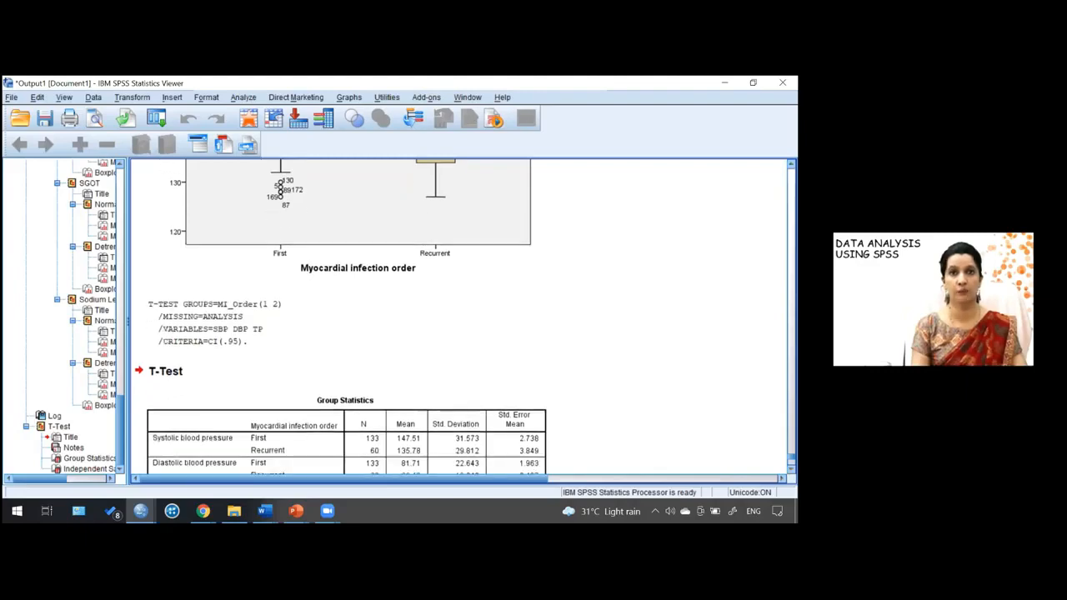
{"action": "scroll", "coordinate": [562, 298], "scroll_direction": "down", "scroll_amount": 4}
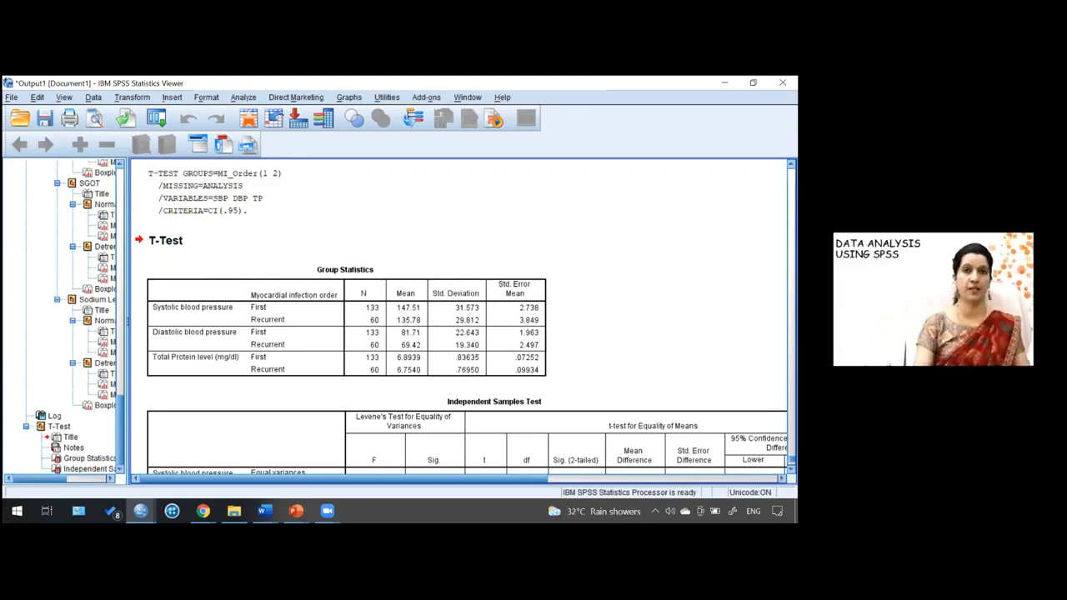
- Review the Group Statistics and Independent Samples Test output tables
{"action": "left_click", "coordinate": [528, 335]}
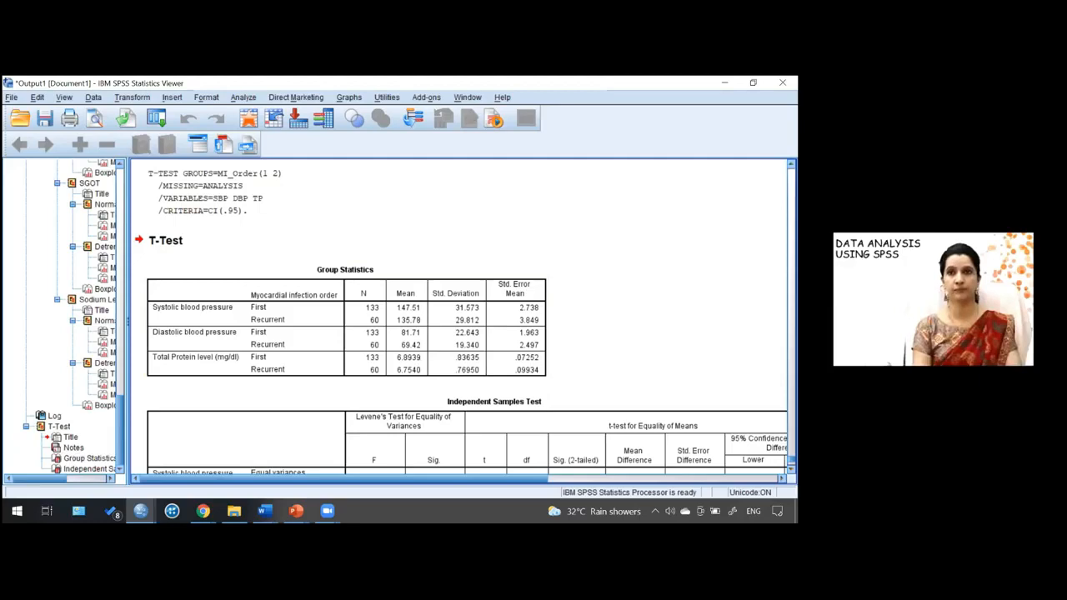
{"action": "scroll", "coordinate": [464, 319], "scroll_direction": "down", "scroll_amount": 5}
{"action": "scroll", "coordinate": [464, 319], "scroll_direction": "down", "scroll_amount": 1}
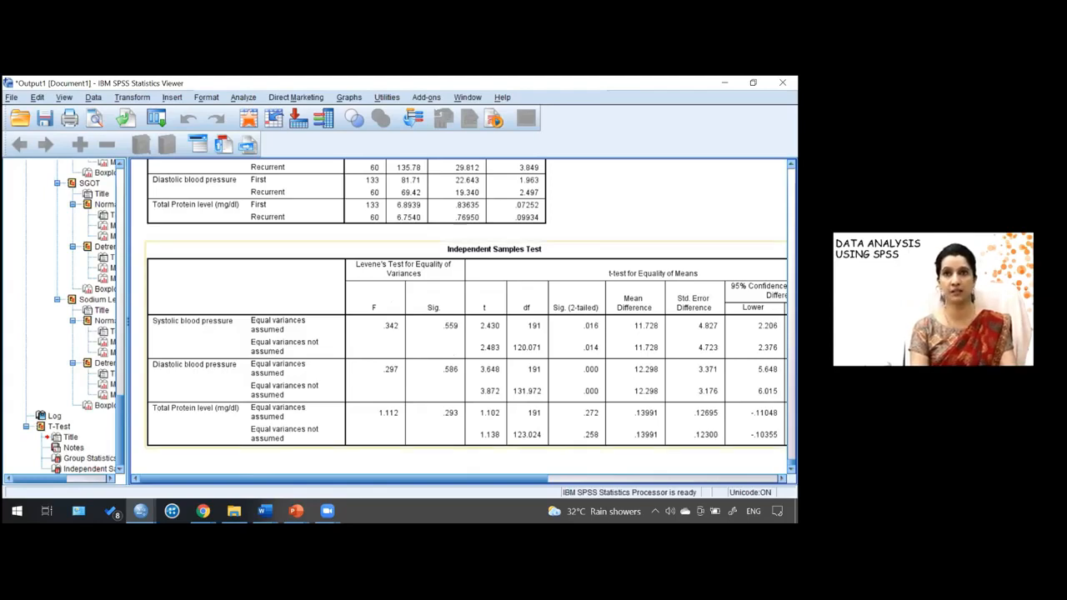
{"action": "left_click", "coordinate": [575, 250]}
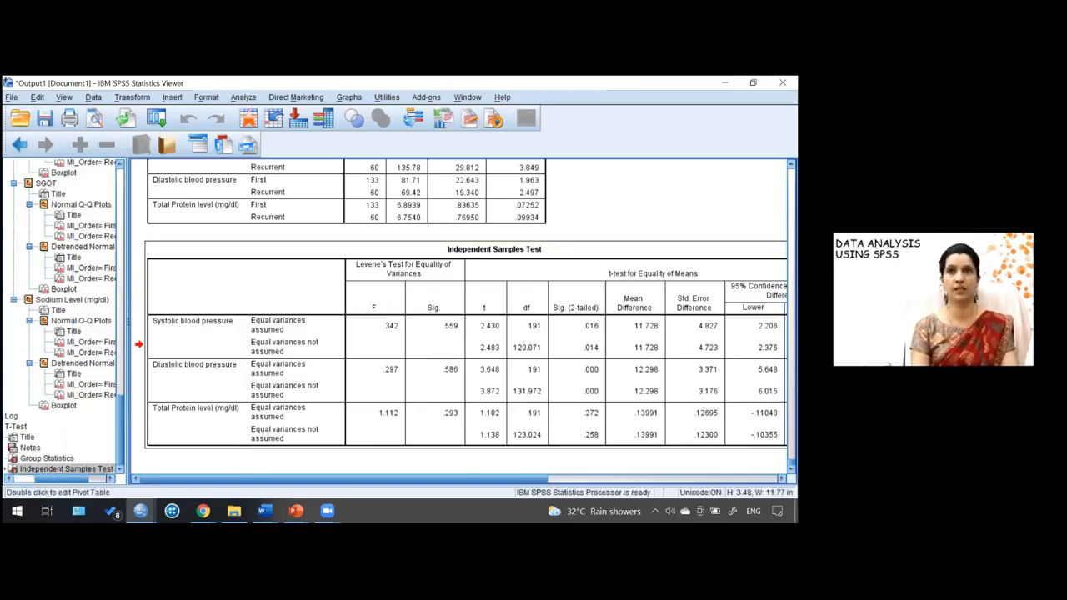
- Transpose the rows and columns of the Independent Samples Test table in the pivot table editor
{"action": "double_click", "coordinate": [477, 209]}
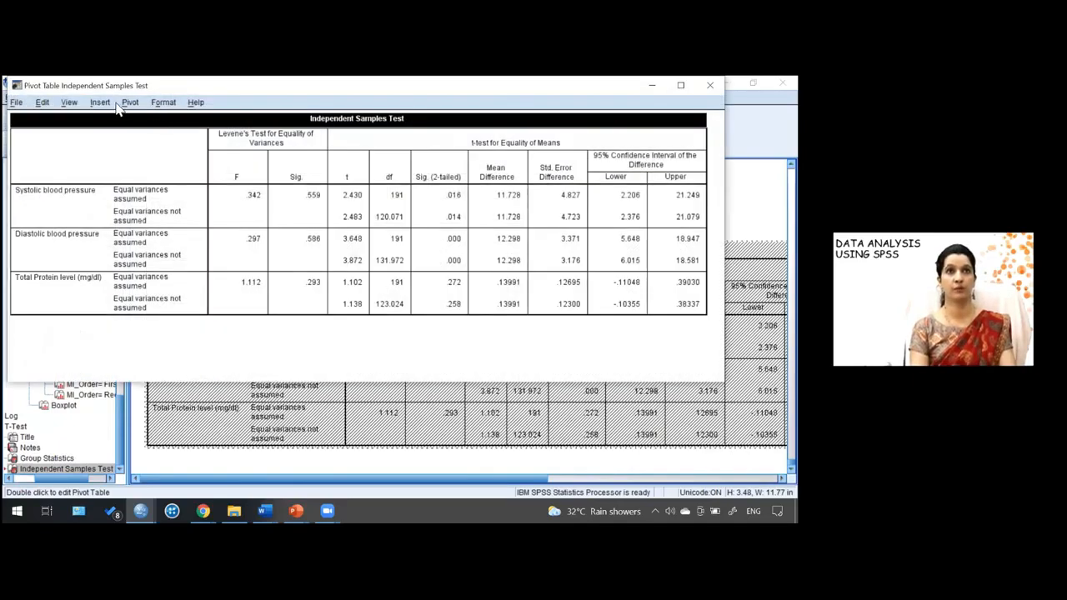
{"action": "left_click", "coordinate": [130, 103]}
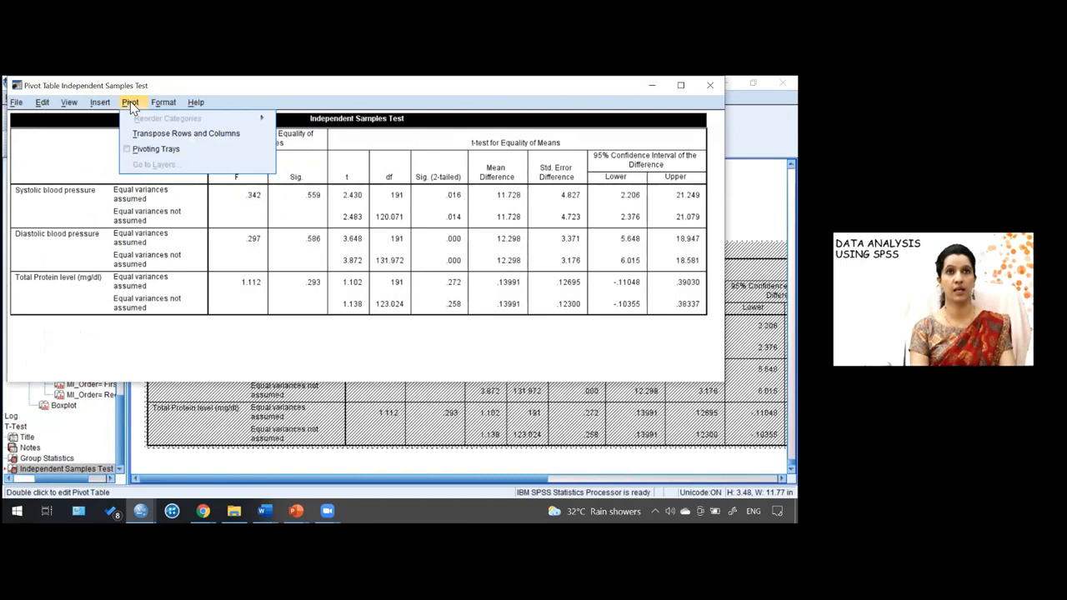
{"action": "left_click", "coordinate": [167, 133]}
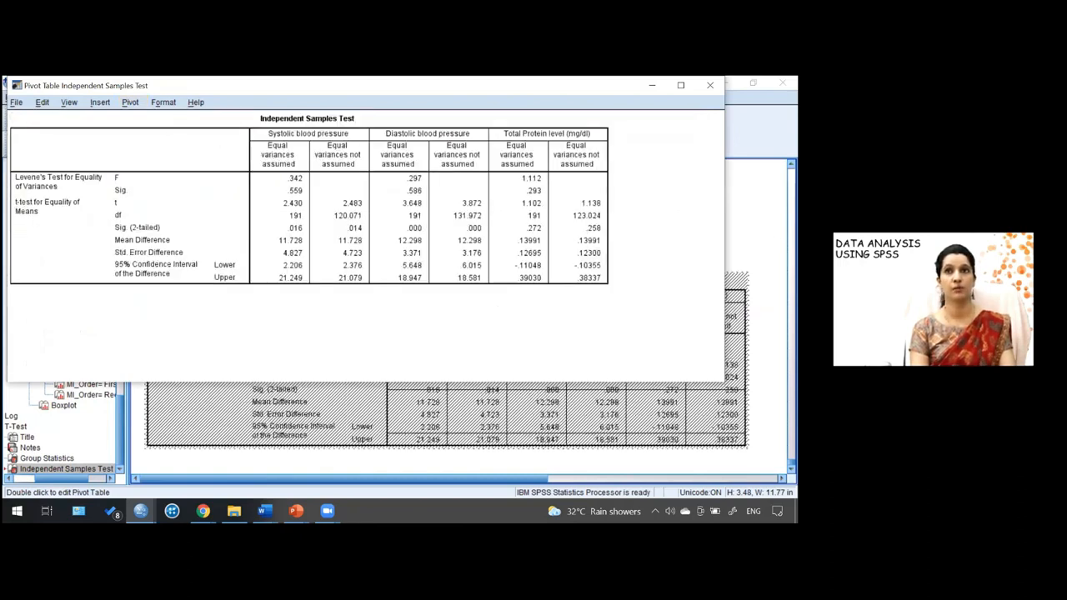
{"action": "left_click", "coordinate": [710, 85]}
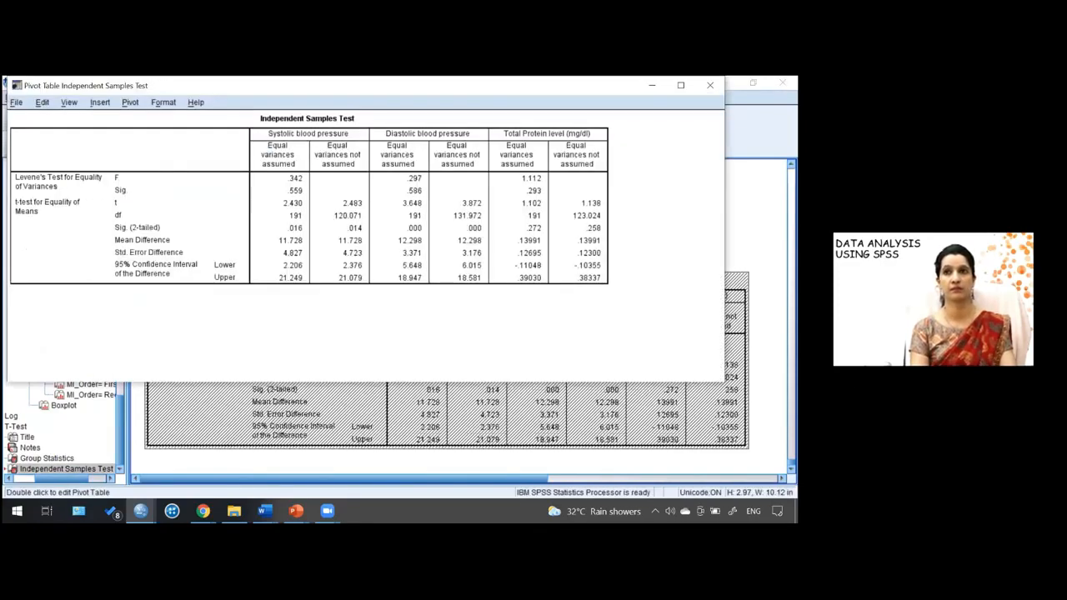
{"action": "left_click", "coordinate": [710, 85]}
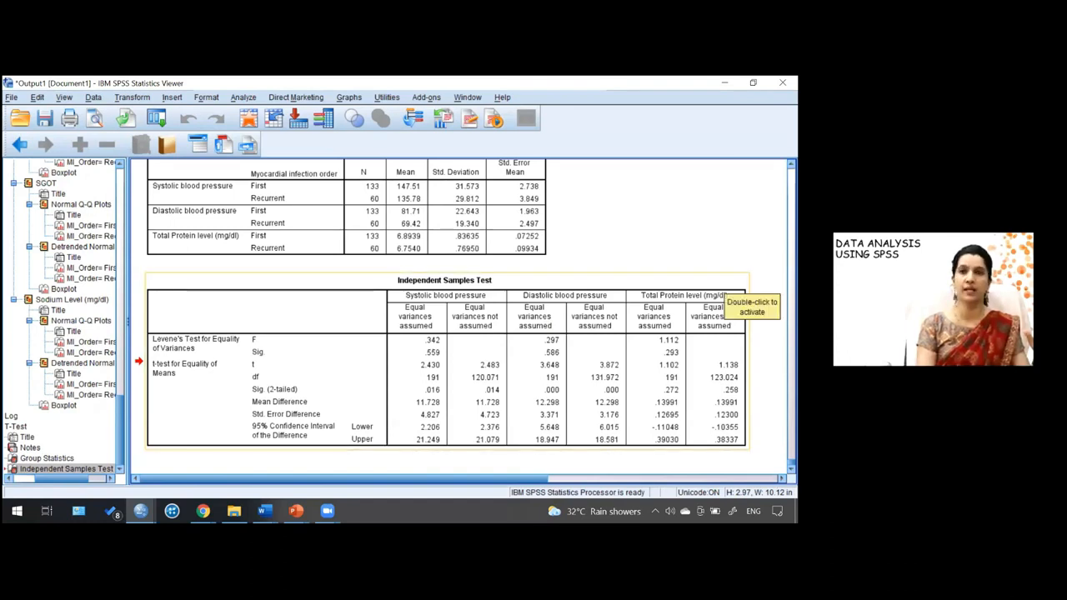
- Transpose the Independent Samples Test table back to its original row and column layout
{"action": "left_click", "coordinate": [722, 298]}
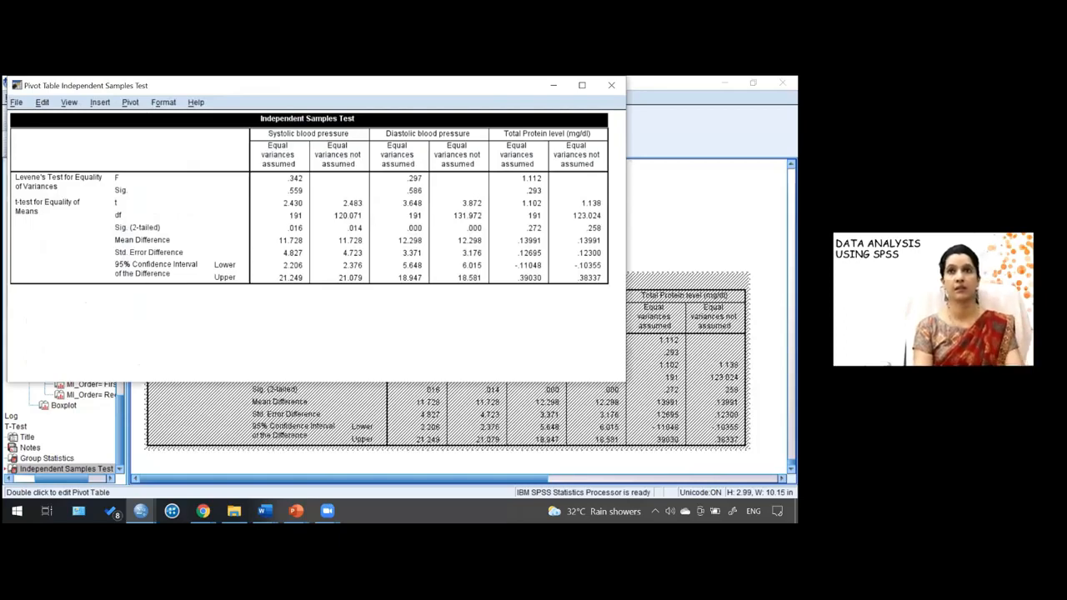
{"action": "key", "text": "alt+p"}
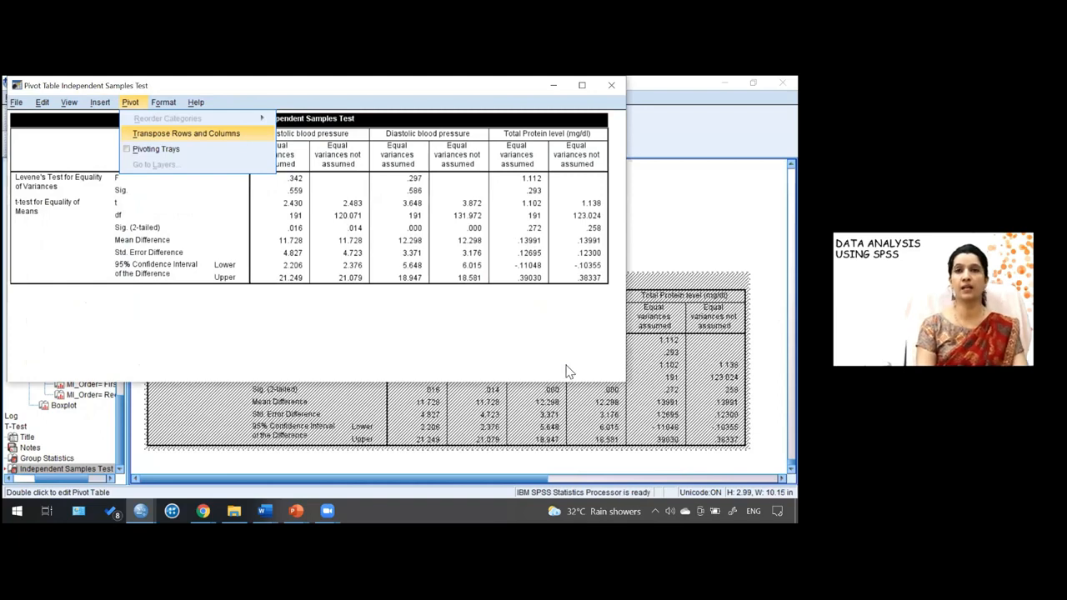
{"action": "left_click", "coordinate": [185, 133]}
{"action": "left_click", "coordinate": [611, 85]}
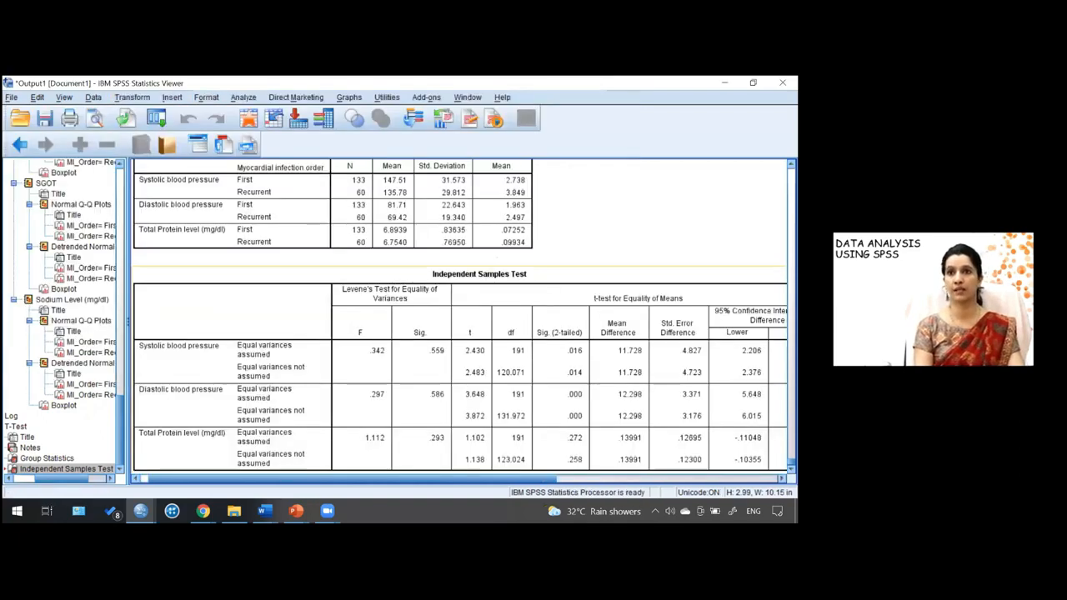
- Scroll across the Independent Samples Test table to view its confidence interval columns
{"action": "double_click", "coordinate": [573, 451]}
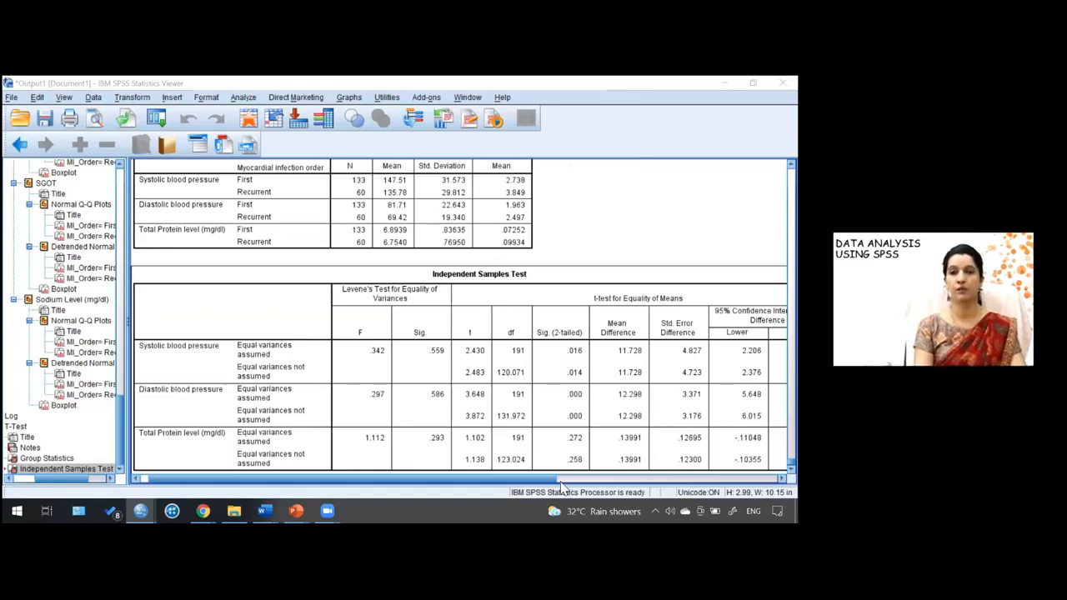
{"action": "left_click_drag", "start_coordinate": [548, 482], "coordinate": [641, 482]}
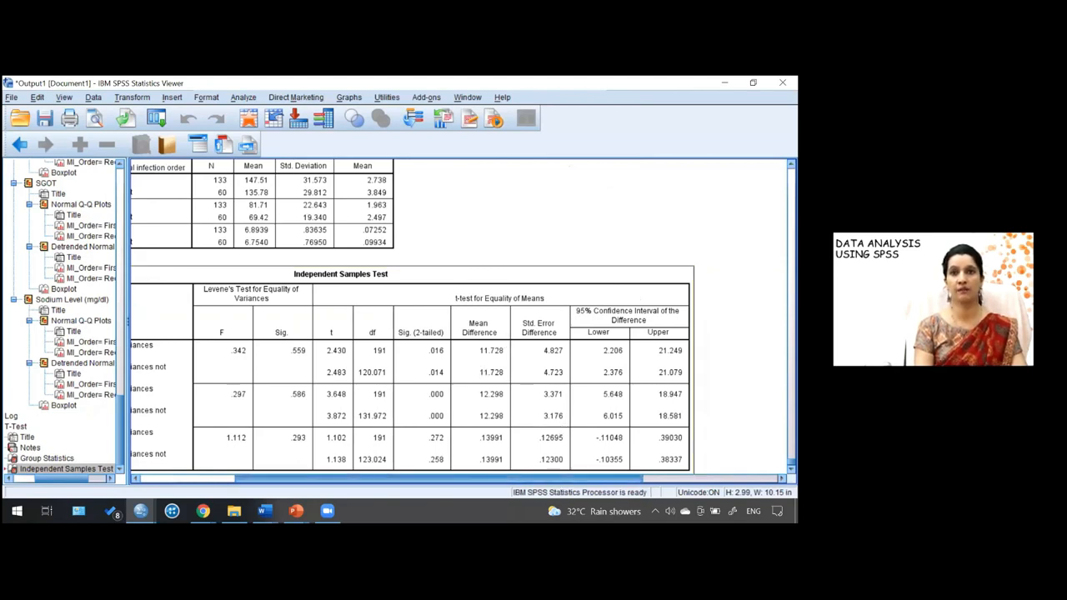
{"action": "left_click_drag", "start_coordinate": [575, 483], "coordinate": [485, 493]}
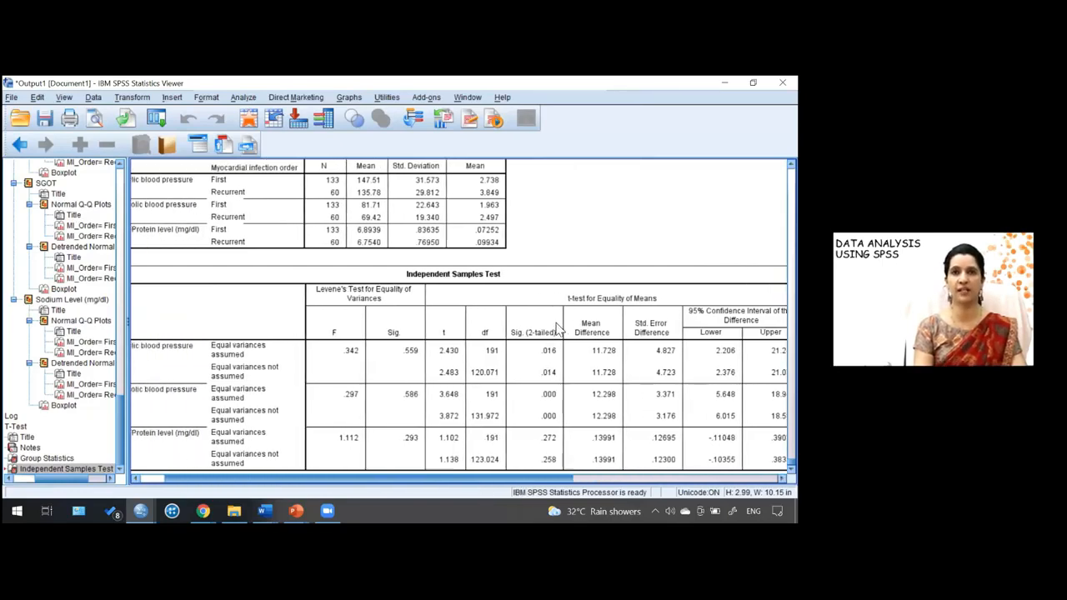
{"action": "scroll", "coordinate": [559, 301], "scroll_direction": "left", "scroll_amount": 3}
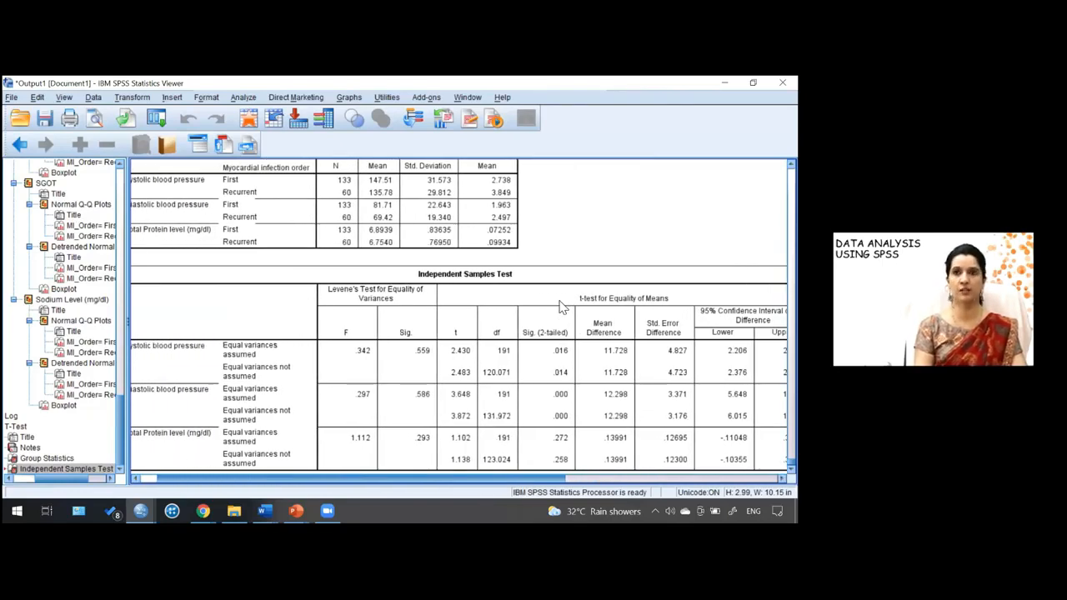
{"action": "right_click", "coordinate": [561, 305]}
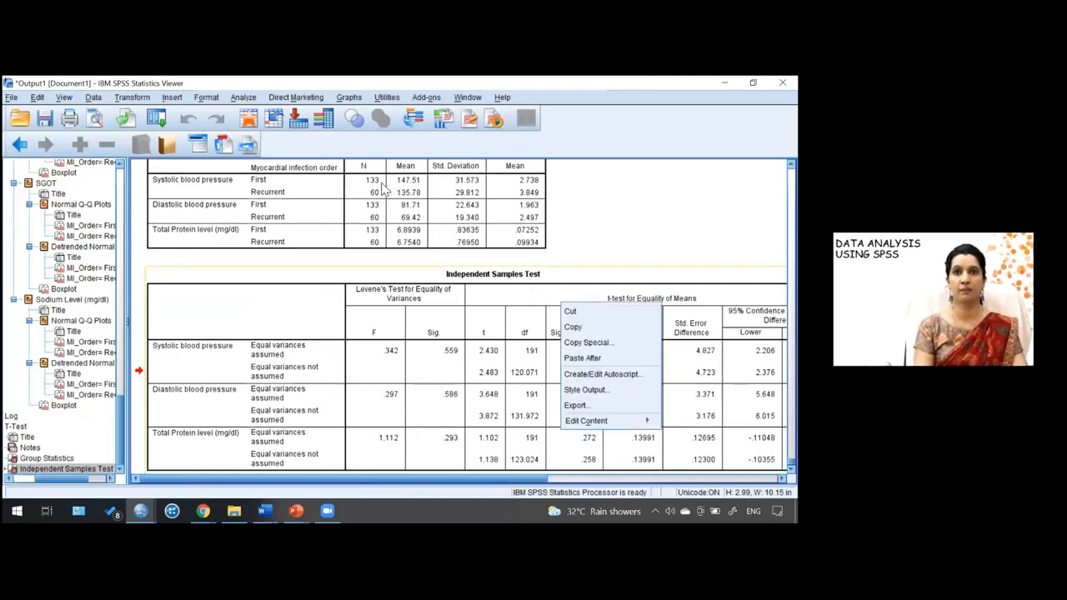
{"action": "left_click", "coordinate": [141, 107]}
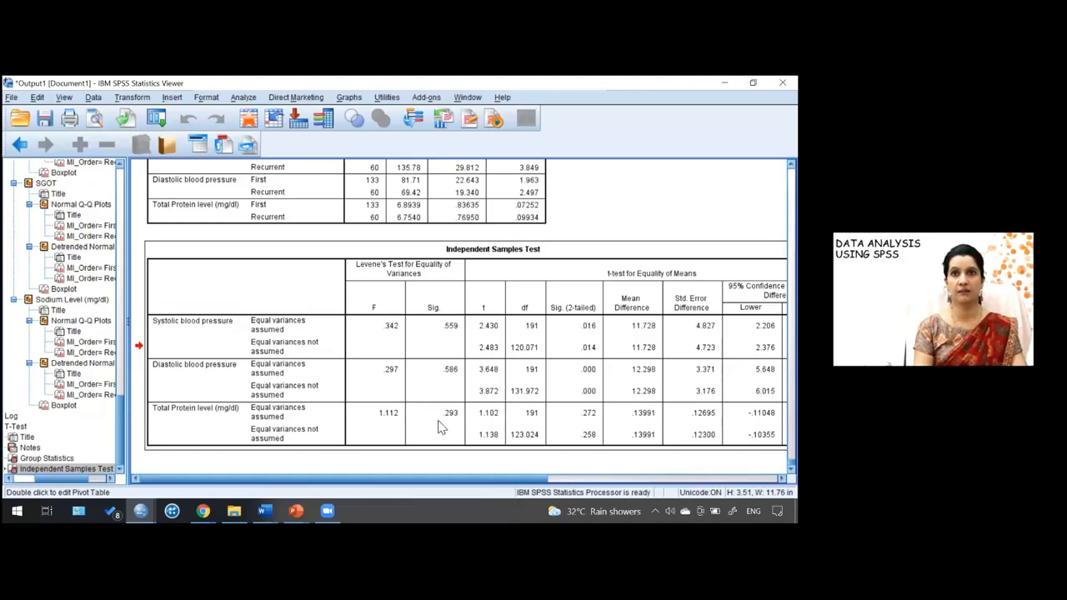
- Transpose the Independent Samples Test table's rows and columns again in the pivot table editor
{"action": "double_click", "coordinate": [481, 428]}
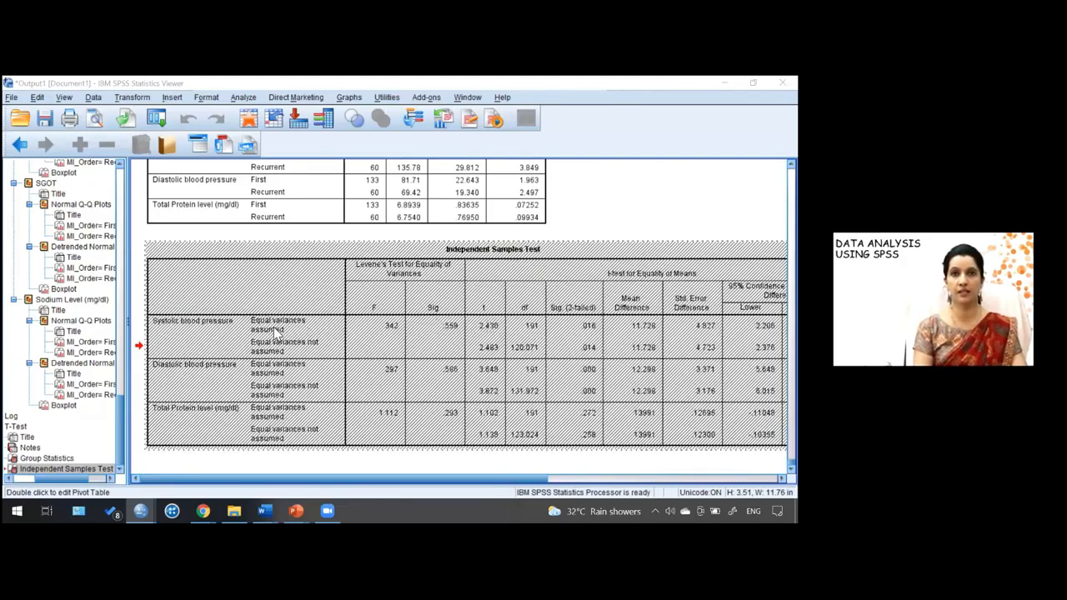
{"action": "left_click", "coordinate": [269, 348]}
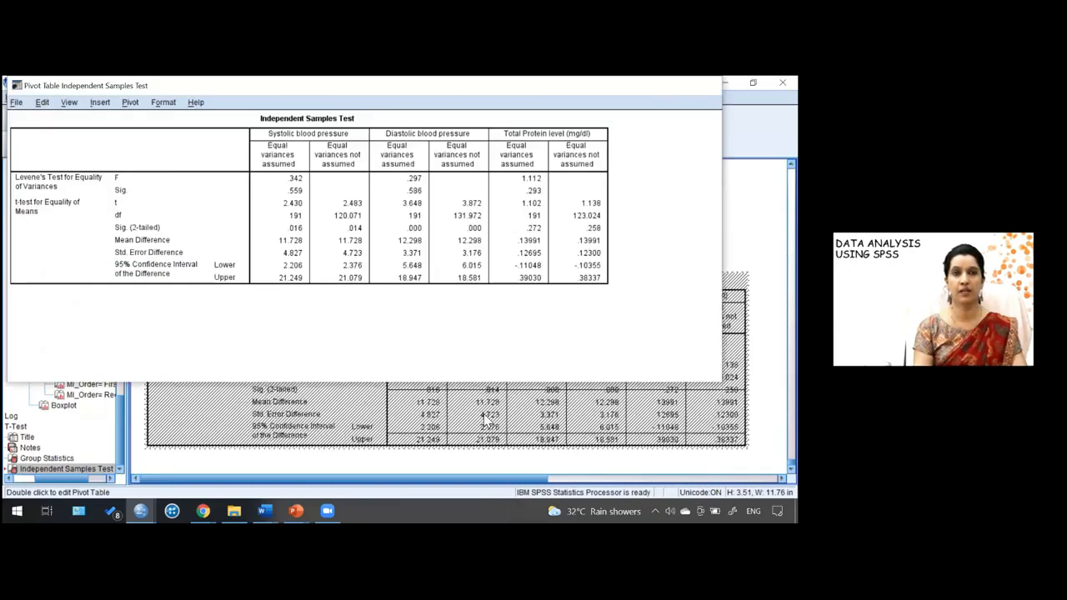
{"action": "left_click", "coordinate": [568, 452]}
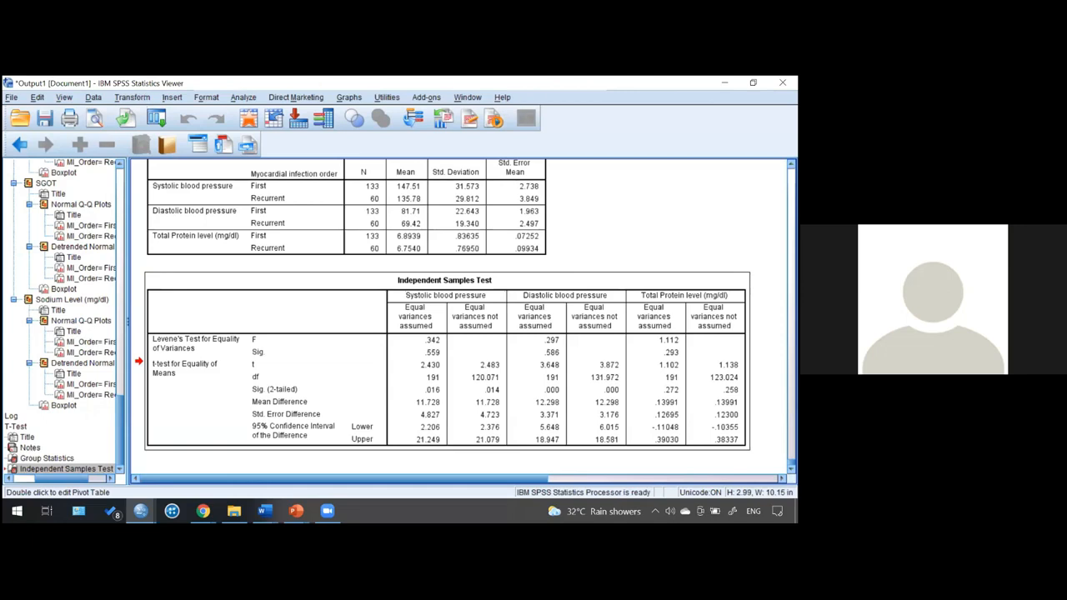
- Reopen the Independent-Samples T Test dialog, keep groups 1 and 2 for MI_Order, and rerun the test
{"action": "double_click", "coordinate": [446, 365]}
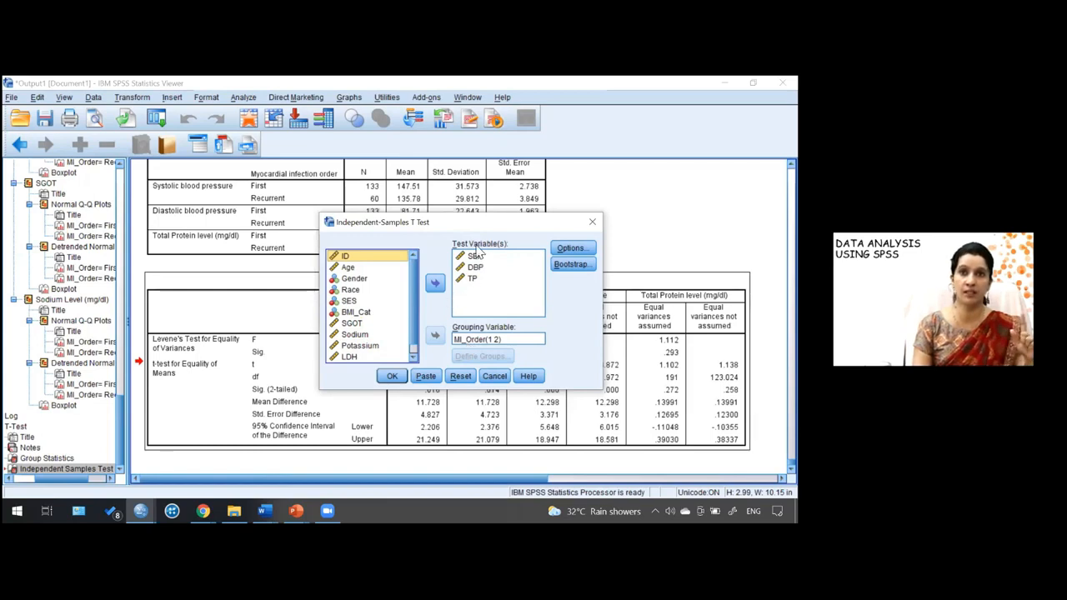
{"action": "left_click", "coordinate": [477, 342]}
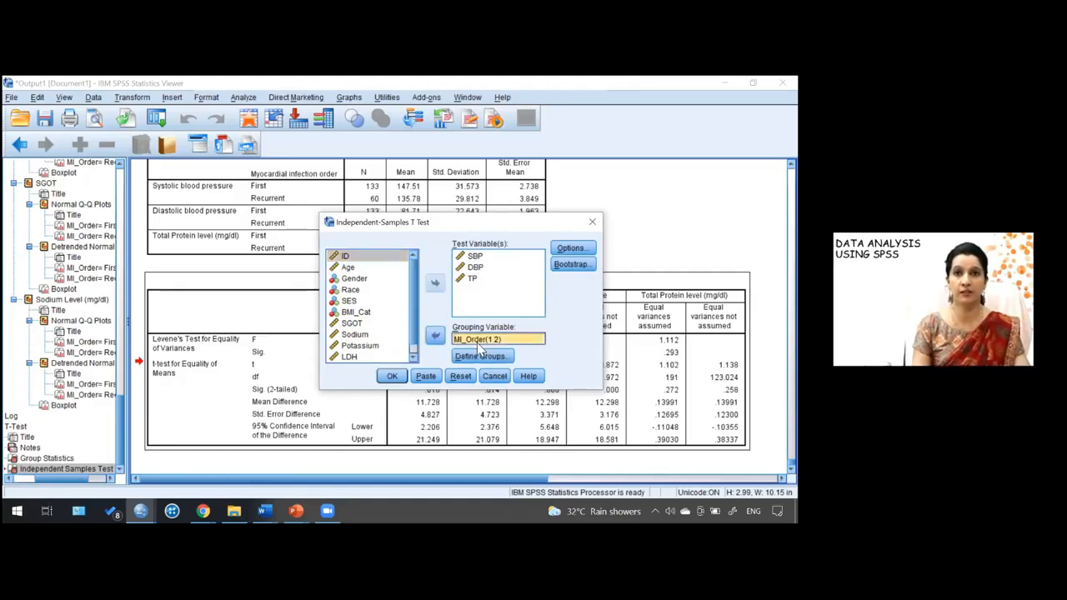
{"action": "left_click", "coordinate": [479, 356]}
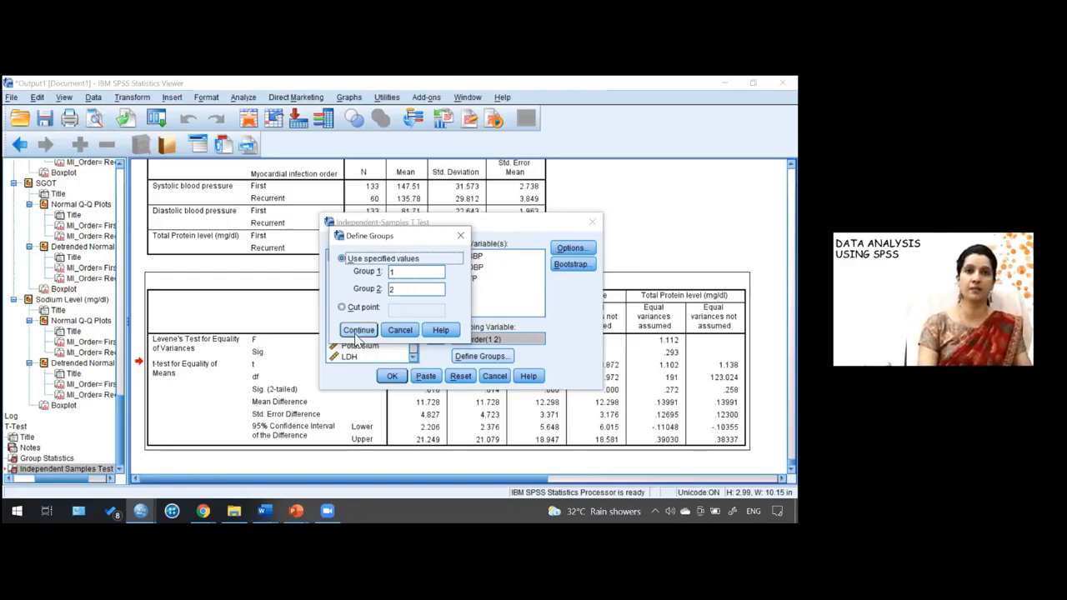
{"action": "left_click", "coordinate": [359, 330]}
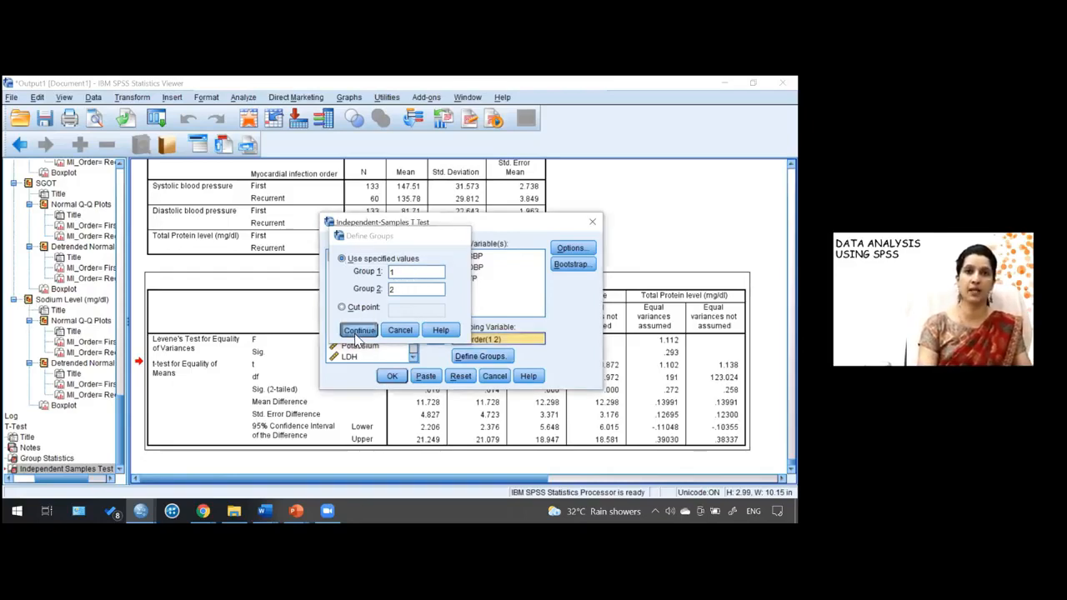
{"action": "left_click", "coordinate": [389, 376]}
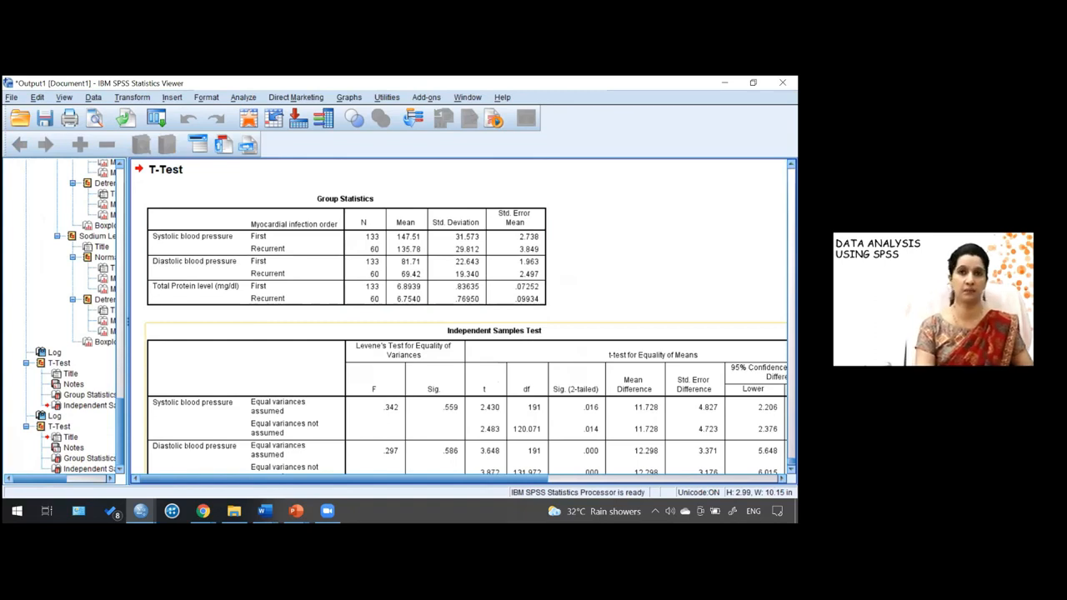
- Transpose the new Independent Samples Test table and examine its equal-variances-assumed columns for systolic and diastolic pressure
{"action": "left_click", "coordinate": [582, 351]}
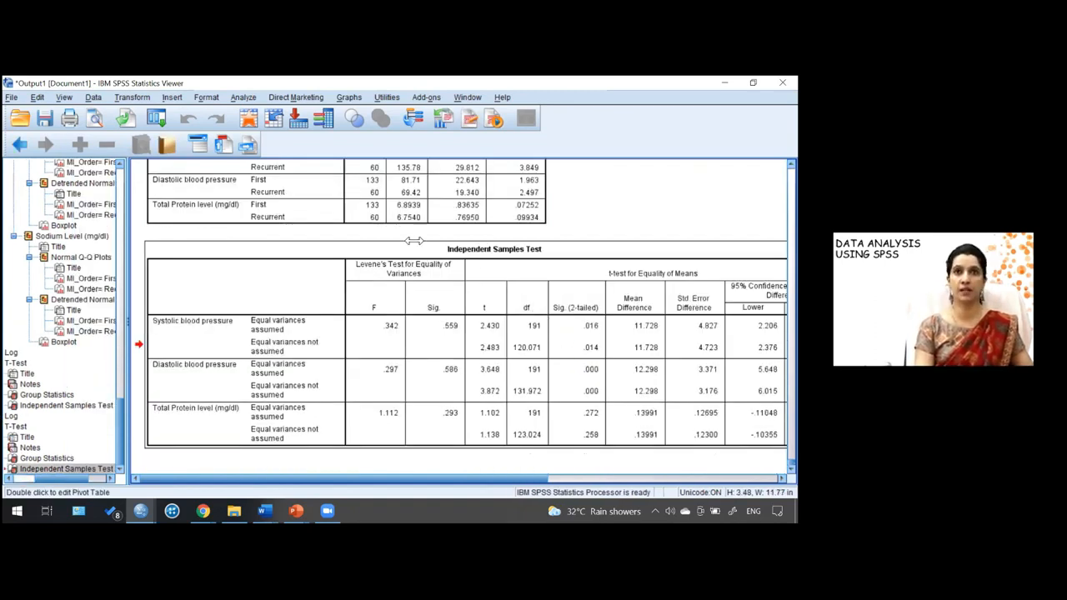
{"action": "double_click", "coordinate": [540, 315]}
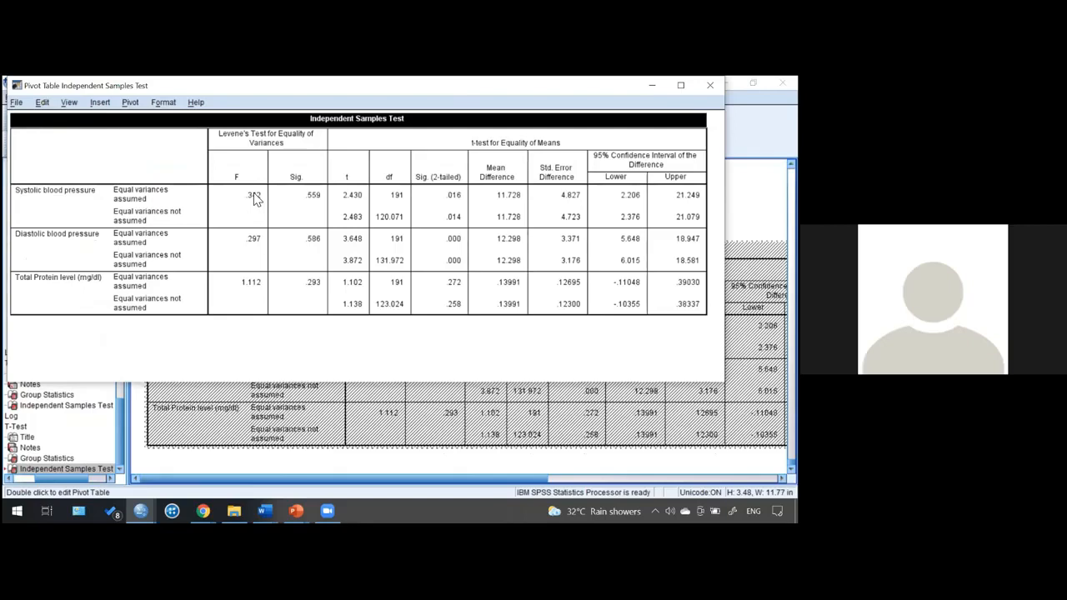
{"action": "left_click", "coordinate": [131, 104]}
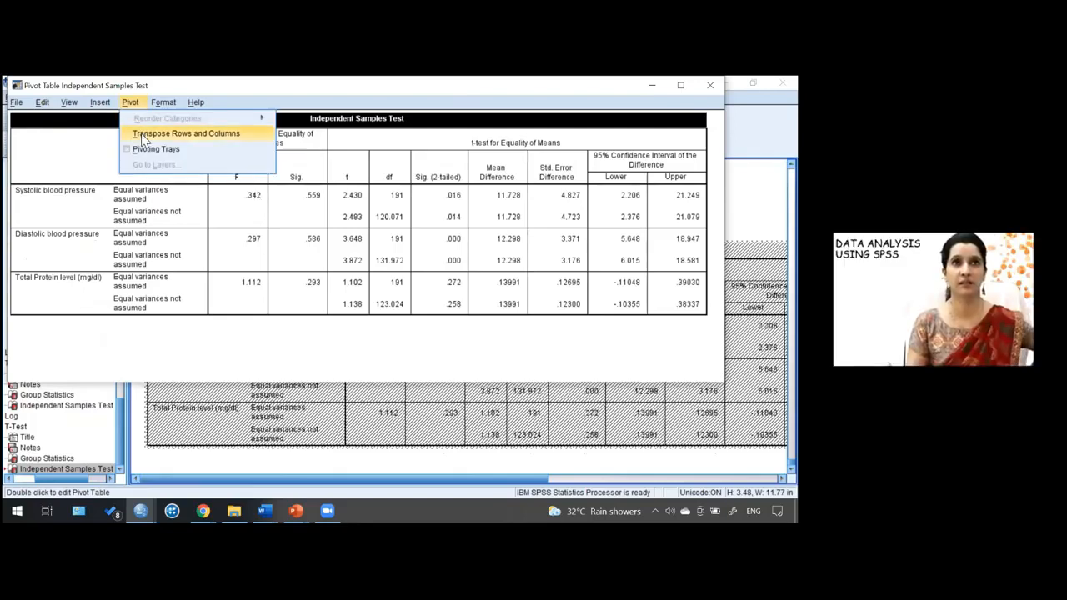
{"action": "left_click", "coordinate": [142, 136]}
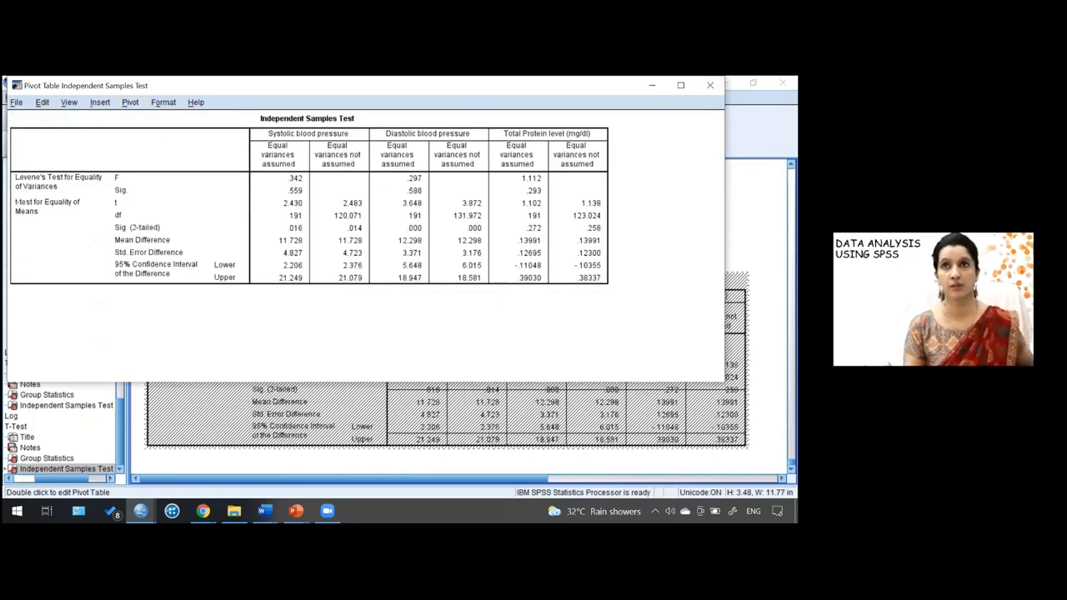
{"action": "left_click", "coordinate": [709, 85]}
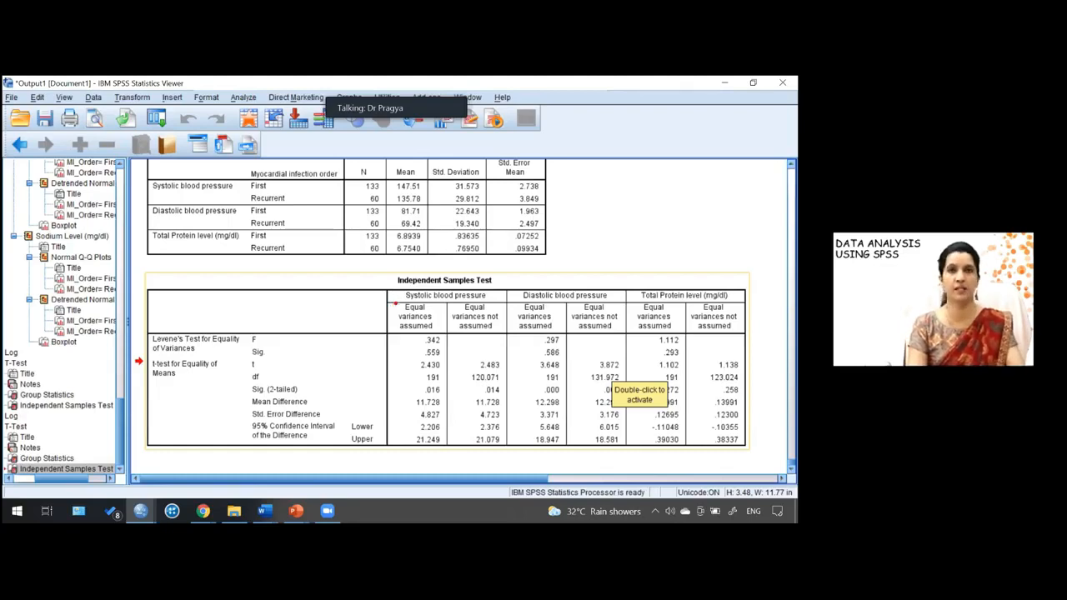
{"action": "mouse_move", "coordinate": [395, 303]}
{"action": "left_mouse_down"}
{"action": "mouse_move", "coordinate": [432, 323]}
{"action": "mouse_move", "coordinate": [452, 451]}
{"action": "left_mouse_up"}
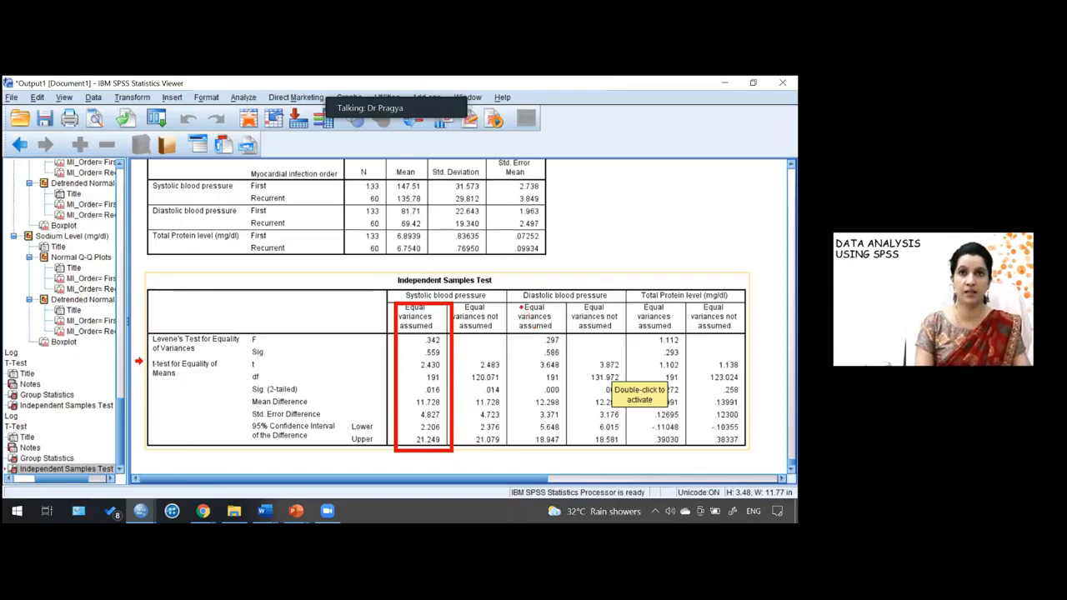
{"action": "mouse_move", "coordinate": [517, 304]}
{"action": "left_mouse_down"}
{"action": "mouse_move", "coordinate": [560, 367]}
{"action": "mouse_move", "coordinate": [573, 456]}
{"action": "left_mouse_up"}
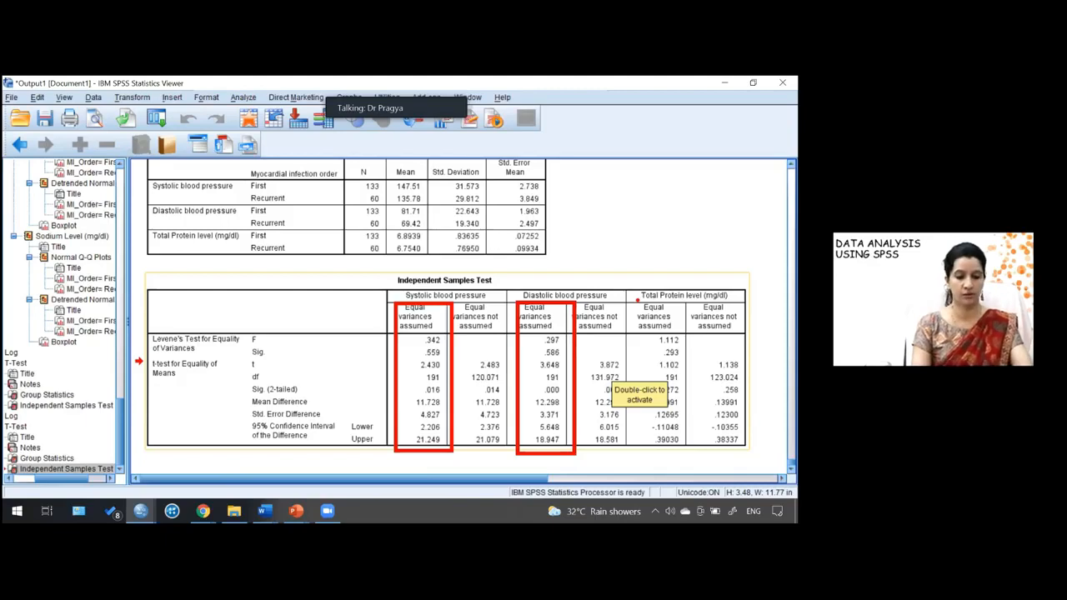
{"action": "left_click_drag", "start_coordinate": [639, 298], "coordinate": [669, 362]}
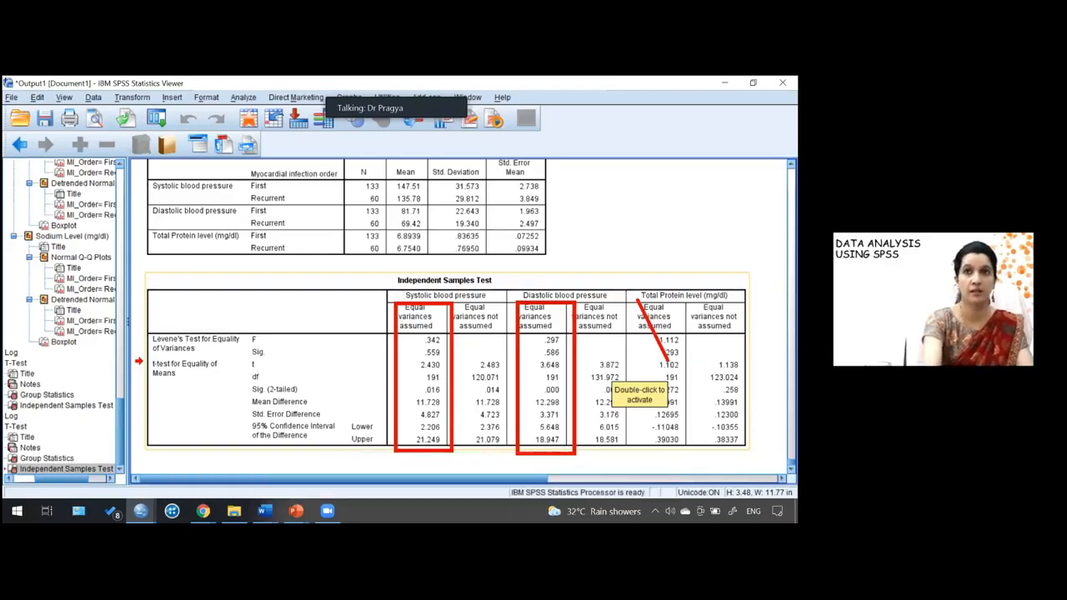
{"action": "key", "text": "Escape"}
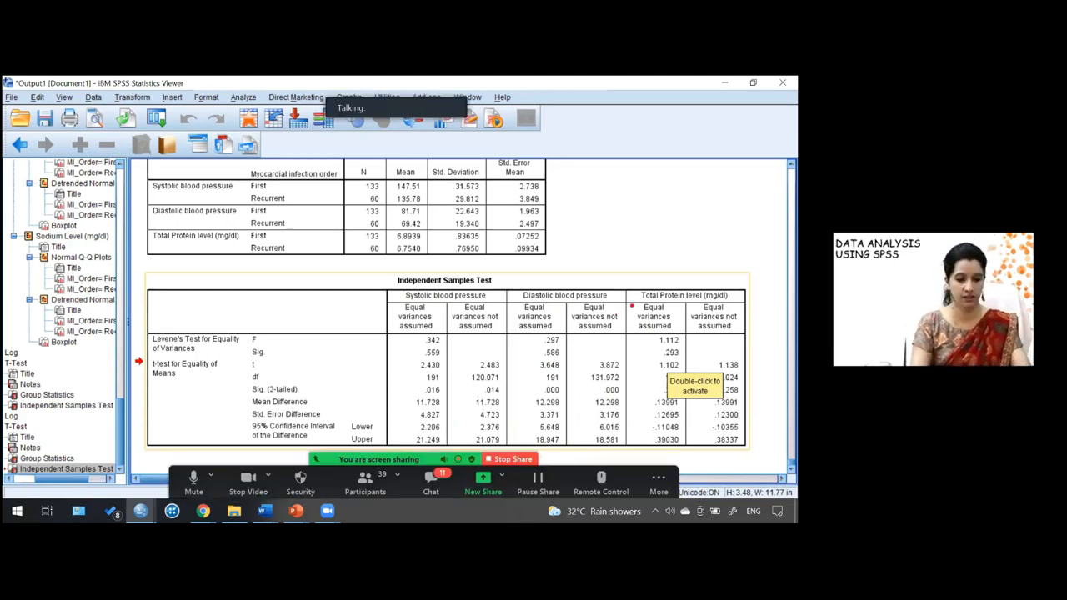
{"action": "mouse_move", "coordinate": [631, 307]}
{"action": "left_mouse_down"}
{"action": "mouse_move", "coordinate": [657, 337]}
{"action": "mouse_move", "coordinate": [686, 452]}
{"action": "left_mouse_up"}
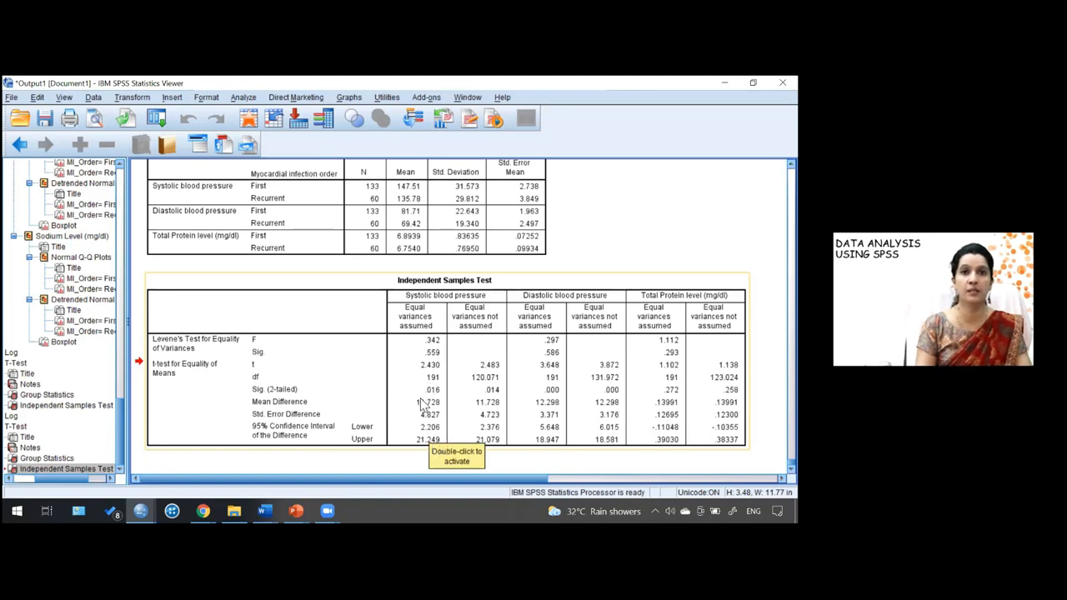
{"action": "left_click", "coordinate": [415, 215]}
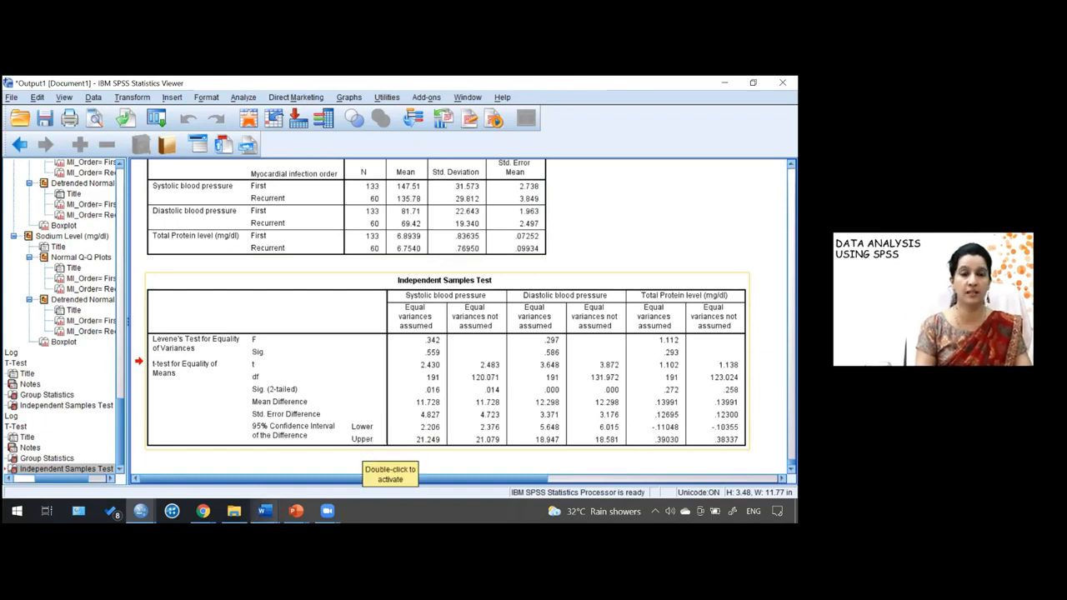
- Switch to the Word interpretation document and scroll to the single-table comparison of mean SBP across MI order
{"action": "mouse_move", "coordinate": [265, 510]}
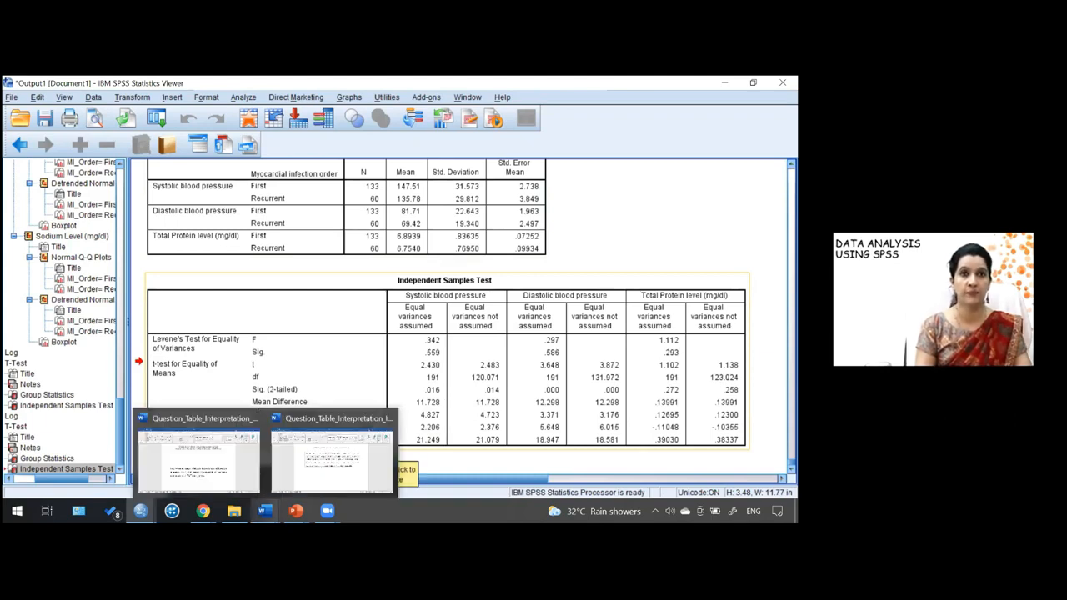
{"action": "left_click", "coordinate": [321, 446]}
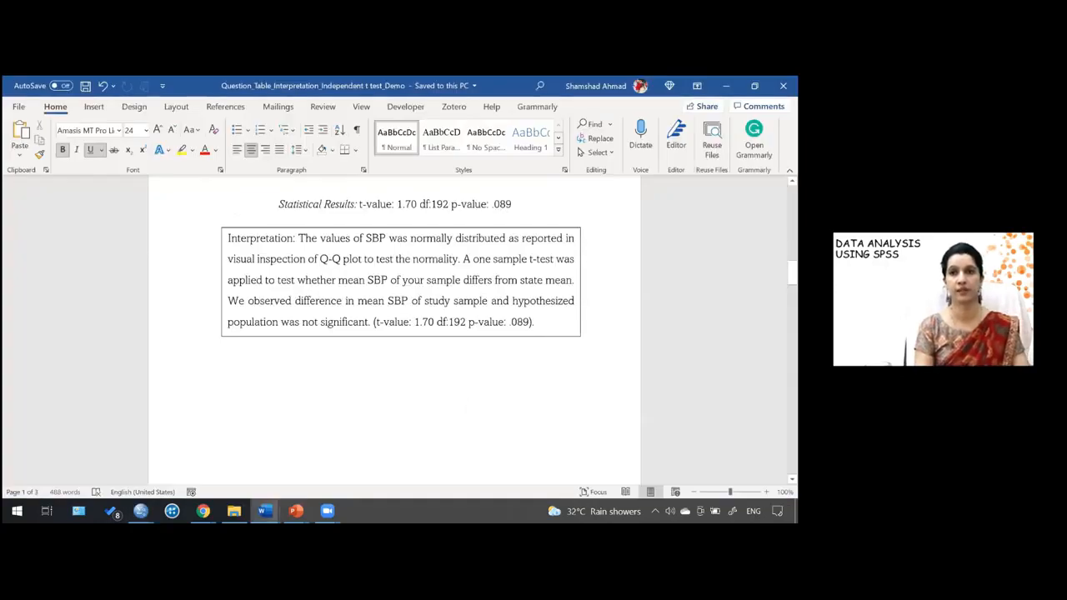
{"action": "scroll", "coordinate": [394, 333], "scroll_direction": "down", "scroll_amount": 1}
{"action": "scroll", "coordinate": [394, 334], "scroll_direction": "down", "scroll_amount": 8}
{"action": "scroll", "coordinate": [394, 333], "scroll_direction": "down", "scroll_amount": 7}
{"action": "scroll", "coordinate": [394, 333], "scroll_direction": "down", "scroll_amount": 2}
{"action": "scroll", "coordinate": [394, 334], "scroll_direction": "down", "scroll_amount": 7}
{"action": "scroll", "coordinate": [394, 333], "scroll_direction": "down", "scroll_amount": 9}
{"action": "scroll", "coordinate": [394, 333], "scroll_direction": "down", "scroll_amount": 5}
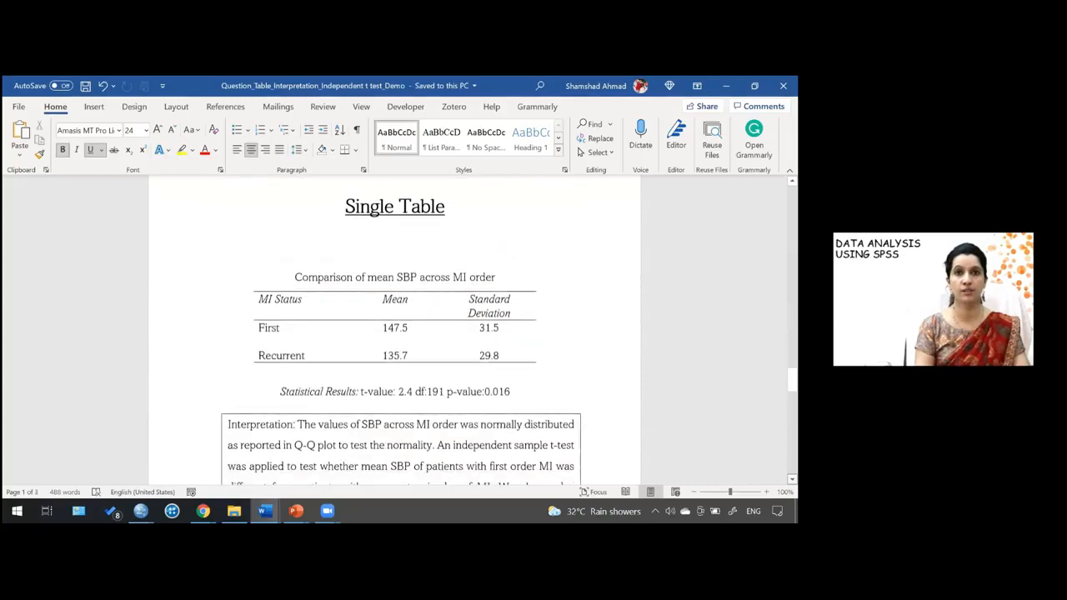
{"action": "scroll", "coordinate": [401, 329], "scroll_direction": "down", "scroll_amount": 1}
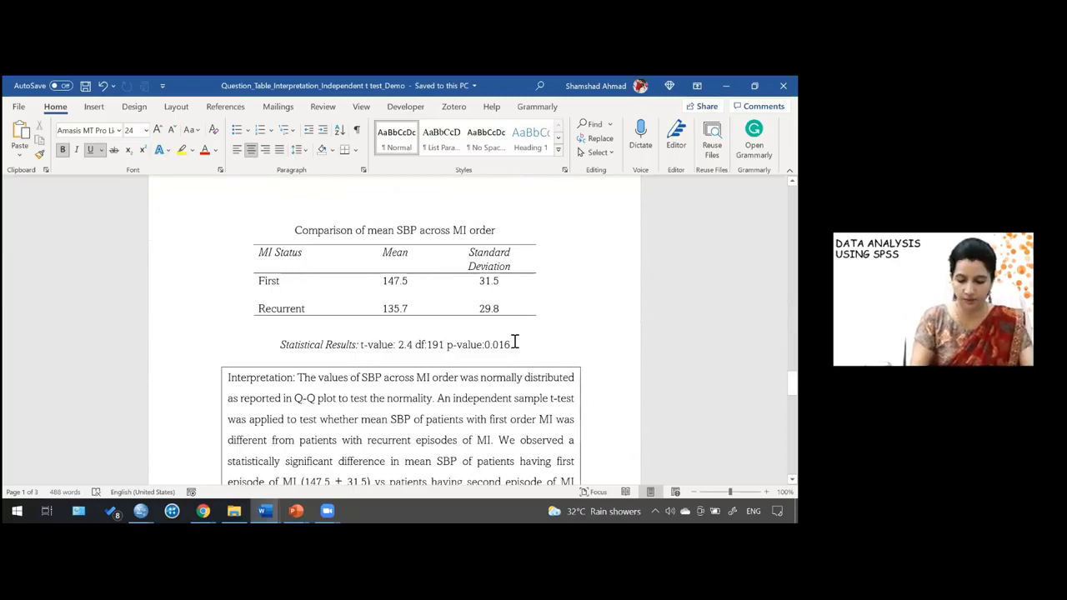
- Place the document and the SPSS output viewer side by side and bring the Independent Samples Test table into view
{"action": "key", "text": "super+Left"}
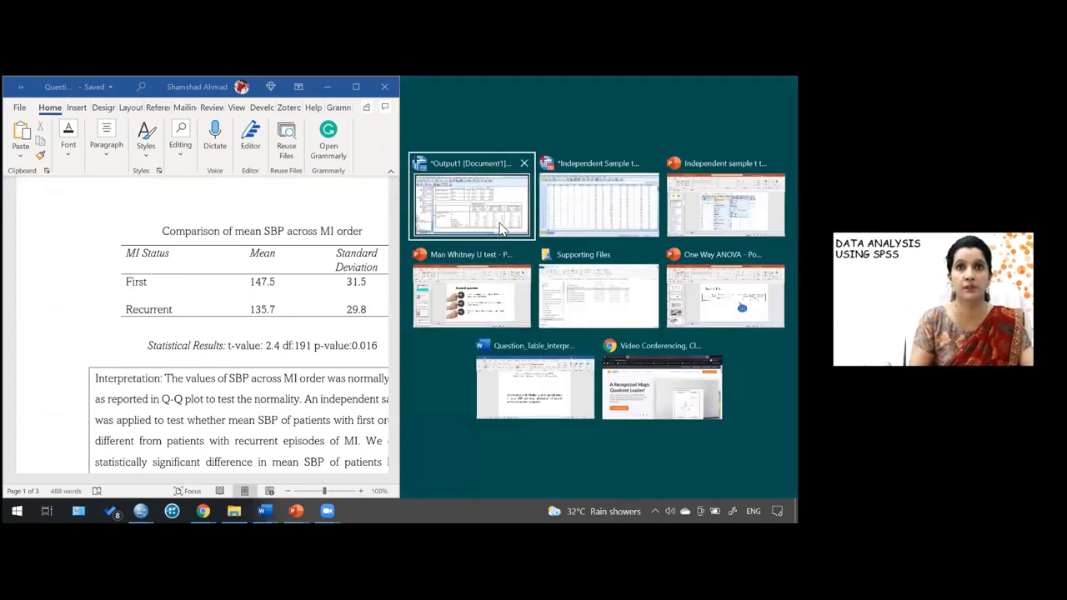
{"action": "left_click", "coordinate": [501, 229]}
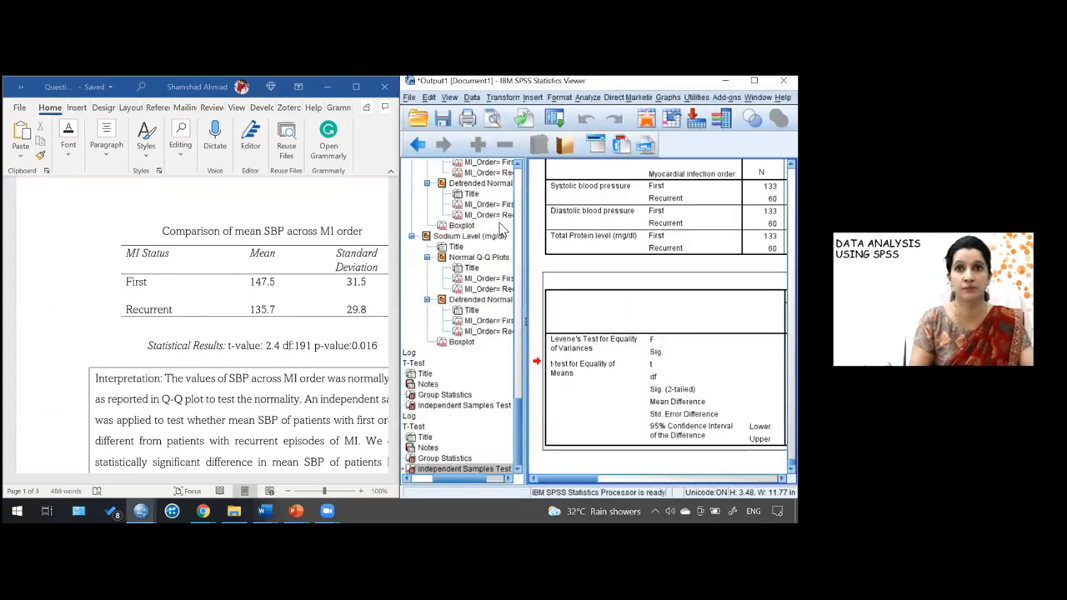
{"action": "left_click_drag", "start_coordinate": [529, 313], "coordinate": [452, 318]}
{"action": "left_click", "coordinate": [514, 308]}
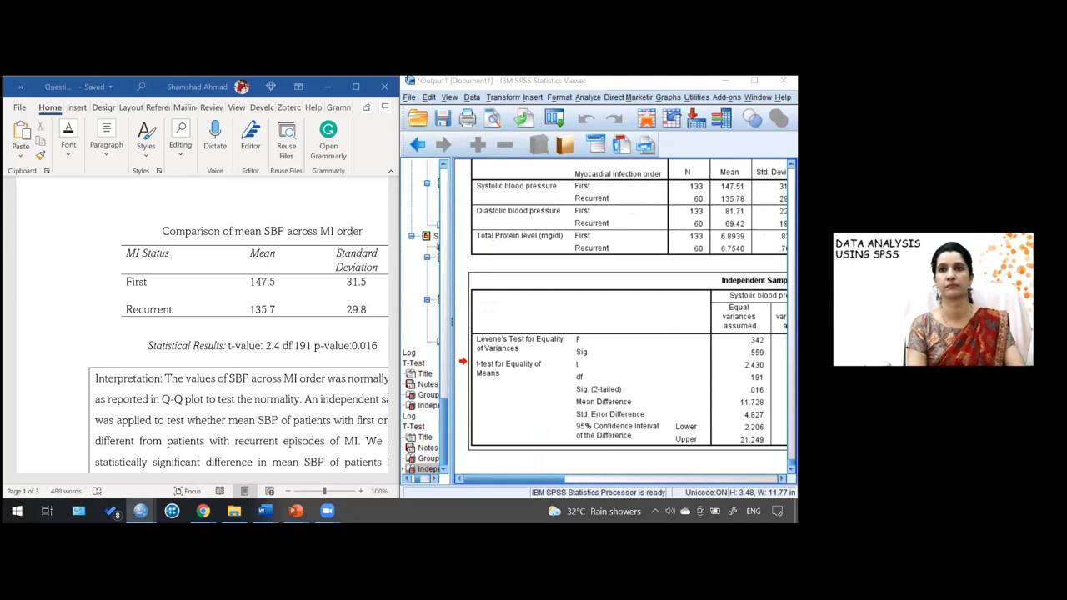
{"action": "left_click", "coordinate": [558, 481]}
{"action": "left_click_drag", "start_coordinate": [558, 481], "coordinate": [575, 481]}
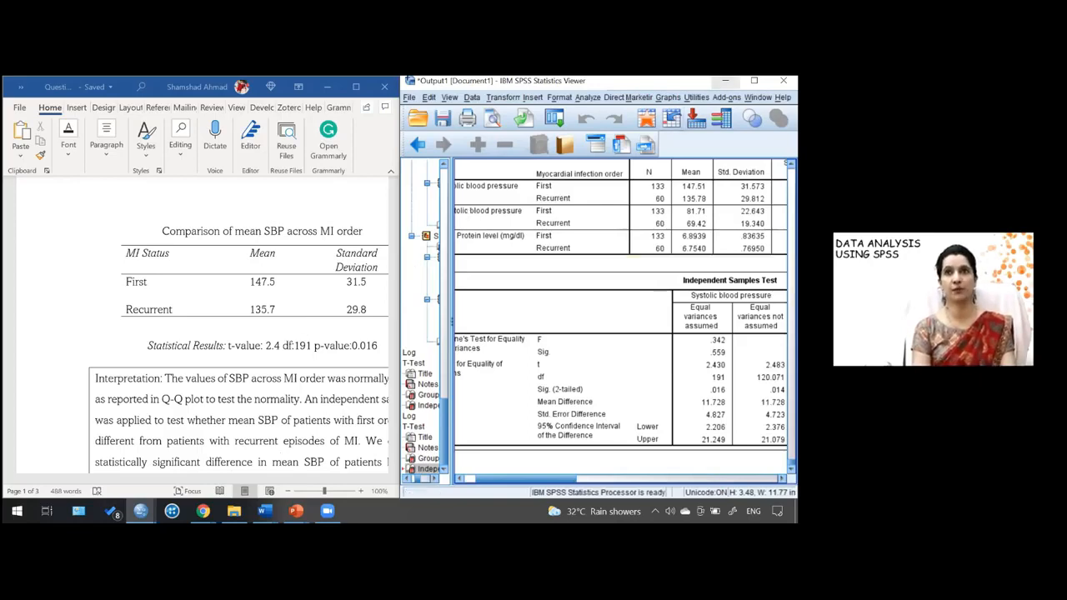
- In the SBP interpretation box, change 'as reported in Q-Q plot' to 'as reported by visual inspection of Q-Q plot'
{"action": "left_click", "coordinate": [725, 81]}
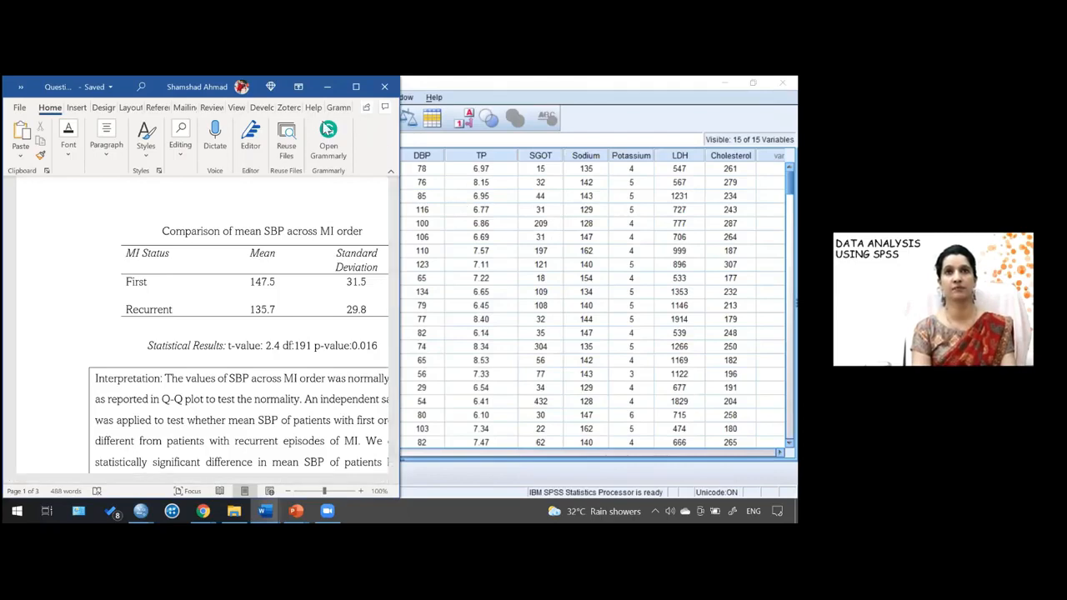
{"action": "left_click", "coordinate": [356, 87]}
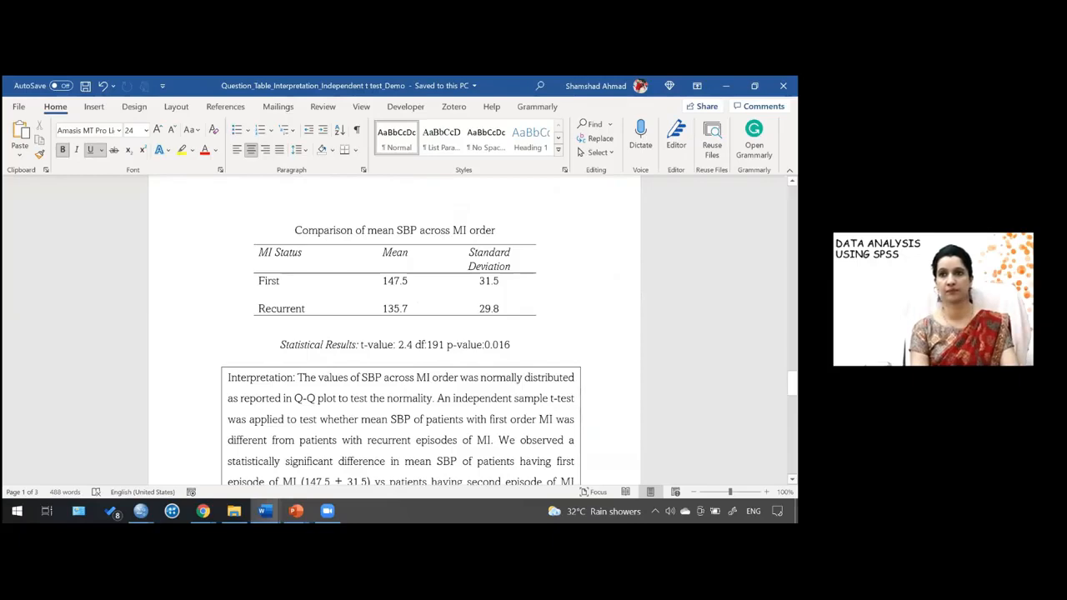
{"action": "scroll", "coordinate": [400, 334], "scroll_direction": "down", "scroll_amount": 1}
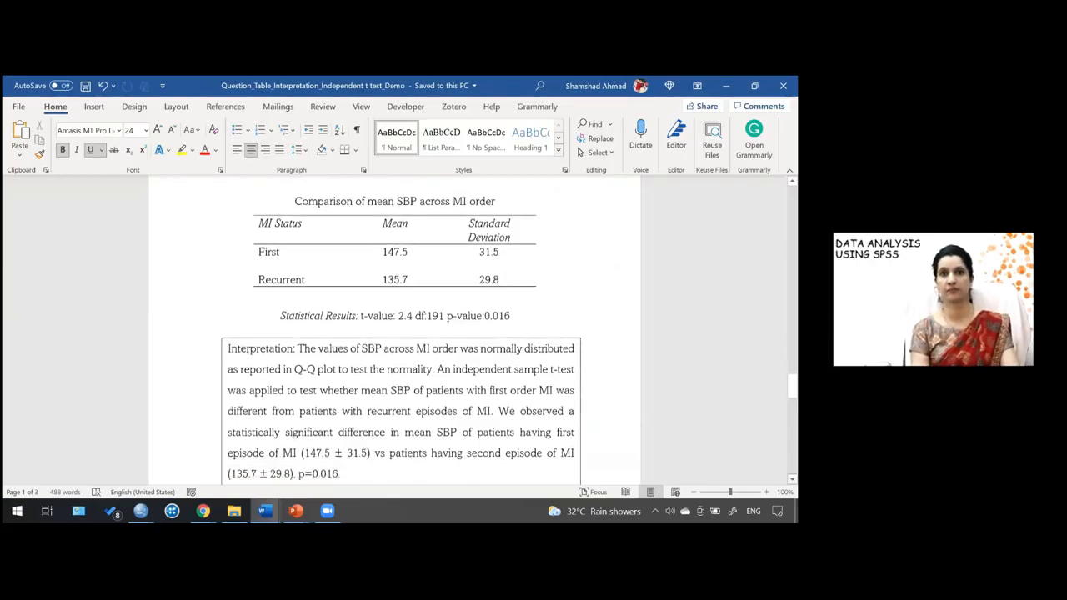
{"action": "scroll", "coordinate": [400, 333], "scroll_direction": "down", "scroll_amount": 1}
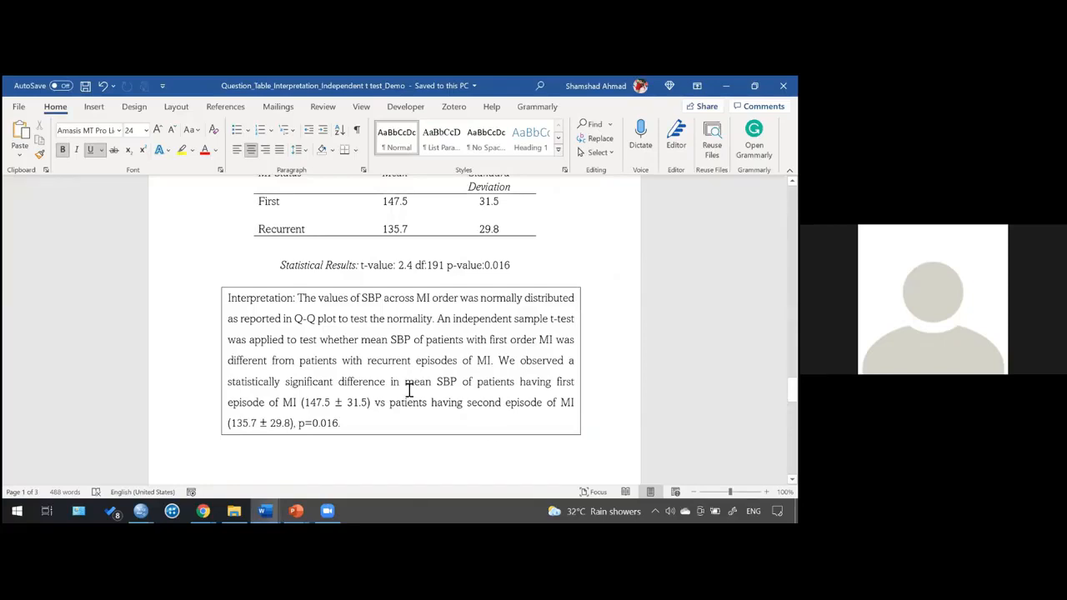
{"action": "left_click", "coordinate": [296, 318]}
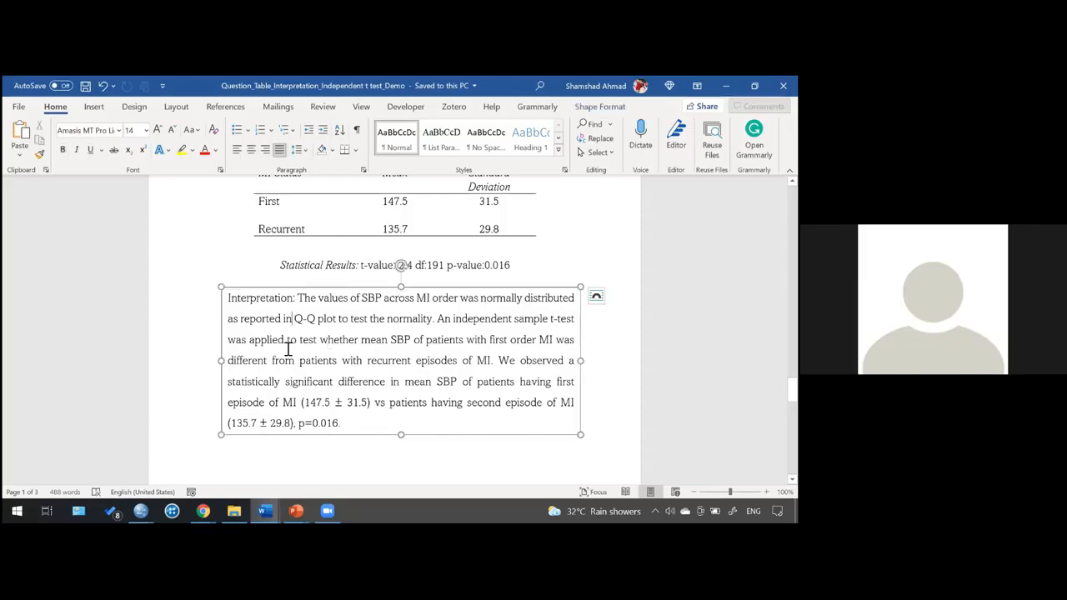
{"action": "key", "text": "BackSpace"}
{"action": "key", "text": "BackSpace"}
{"action": "key", "text": "BackSpace"}
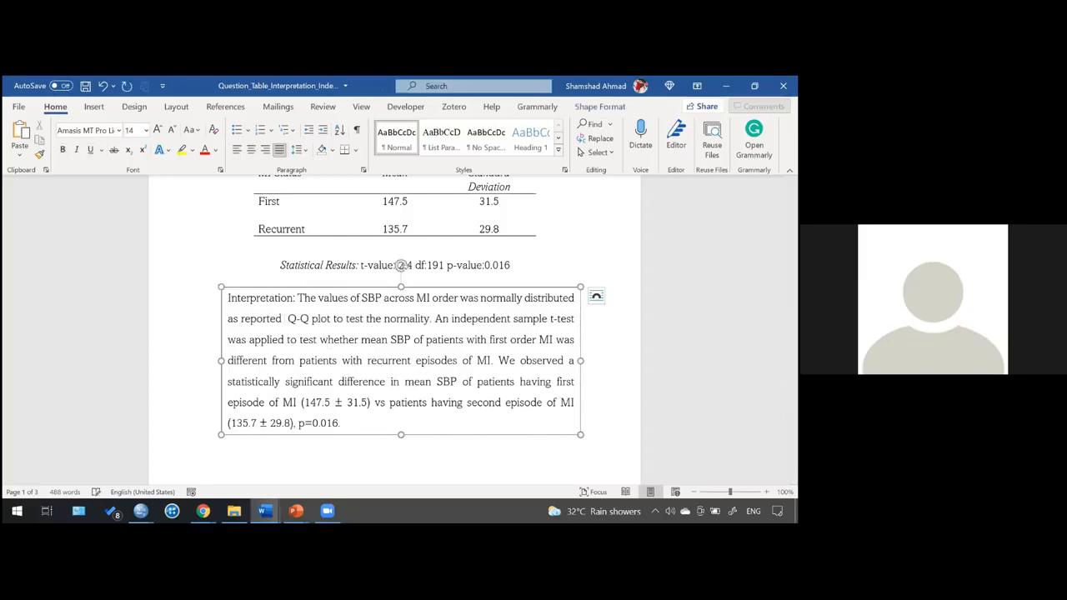
{"action": "type", "text": "by v"}
{"action": "type", "text": "isual ins"}
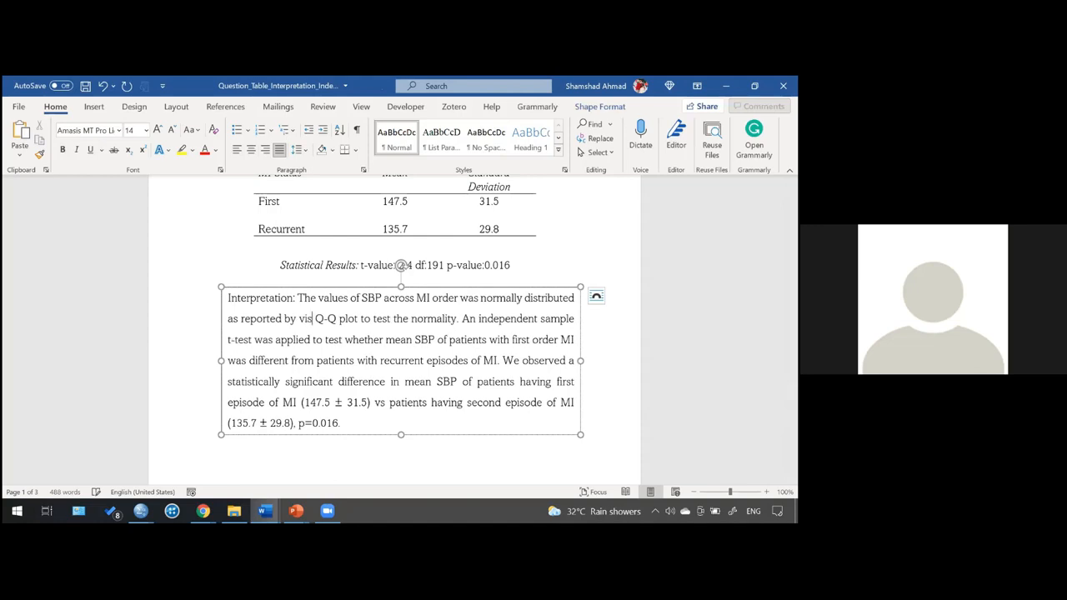
{"action": "type", "text": "pection"}
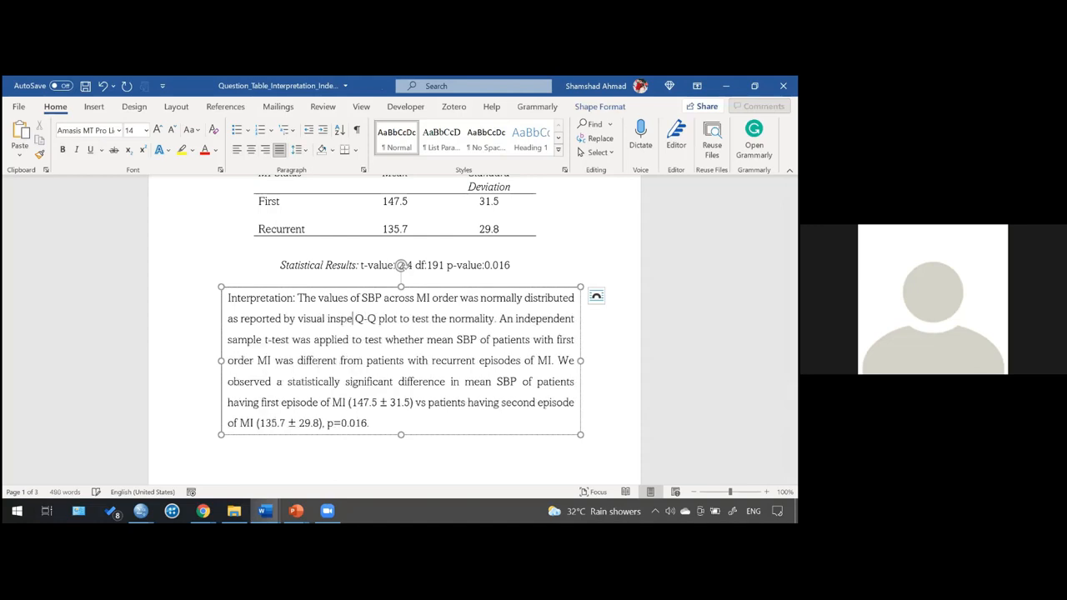
{"action": "type", "text": " of"}
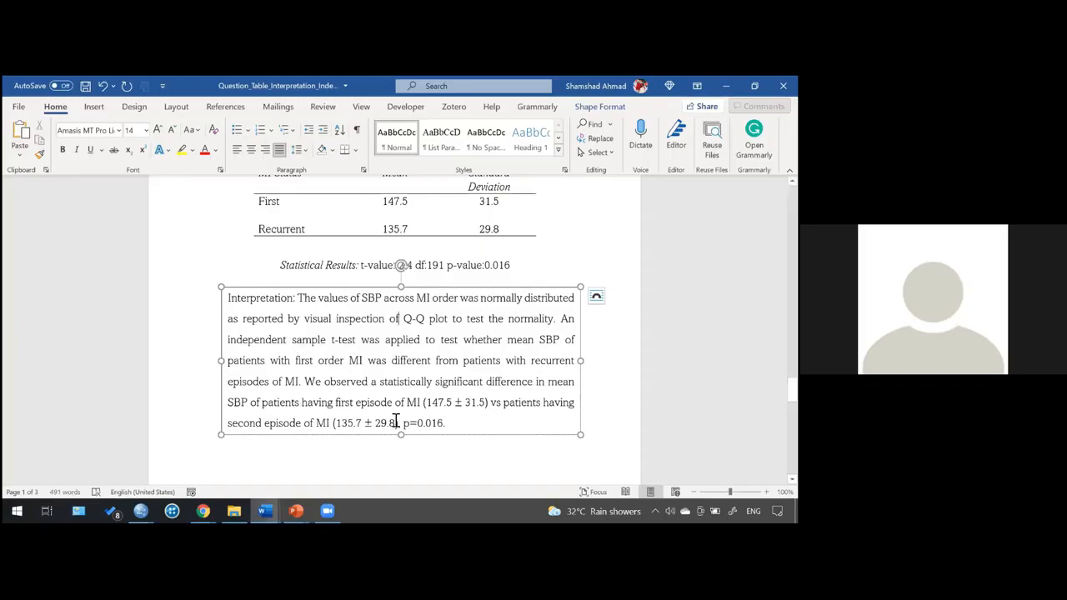
- Compare the clubbed SBP, DBP and Total Protein table in the document against the SPSS t-test results side by side
{"action": "left_click", "coordinate": [447, 464]}
{"action": "key", "text": "super+Left"}
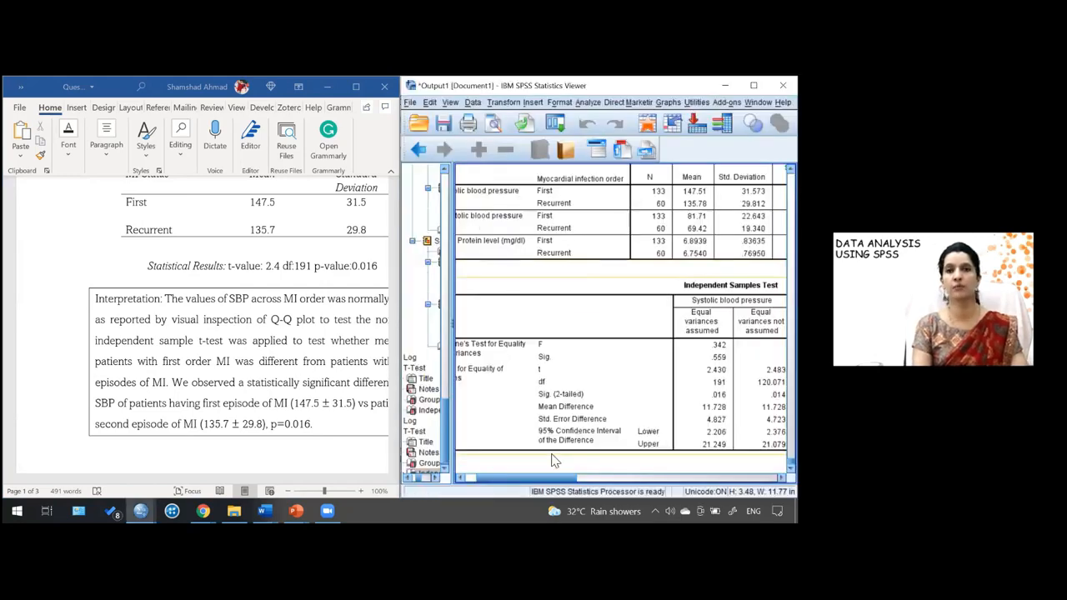
{"action": "left_click_drag", "start_coordinate": [571, 483], "coordinate": [618, 483]}
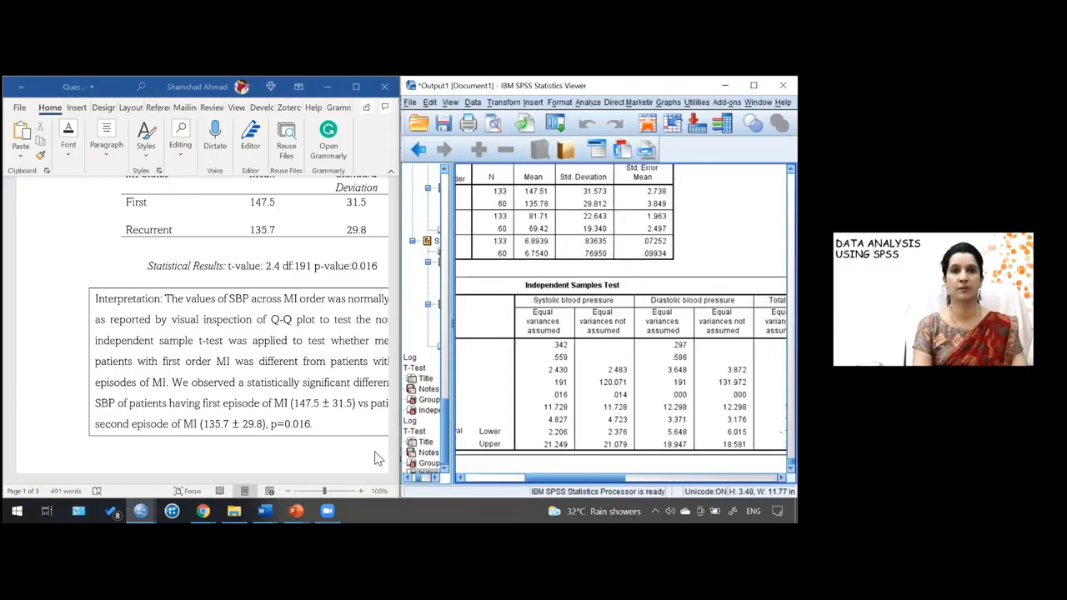
{"action": "left_click", "coordinate": [382, 383]}
{"action": "left_click_drag", "start_coordinate": [397, 382], "coordinate": [398, 421]}
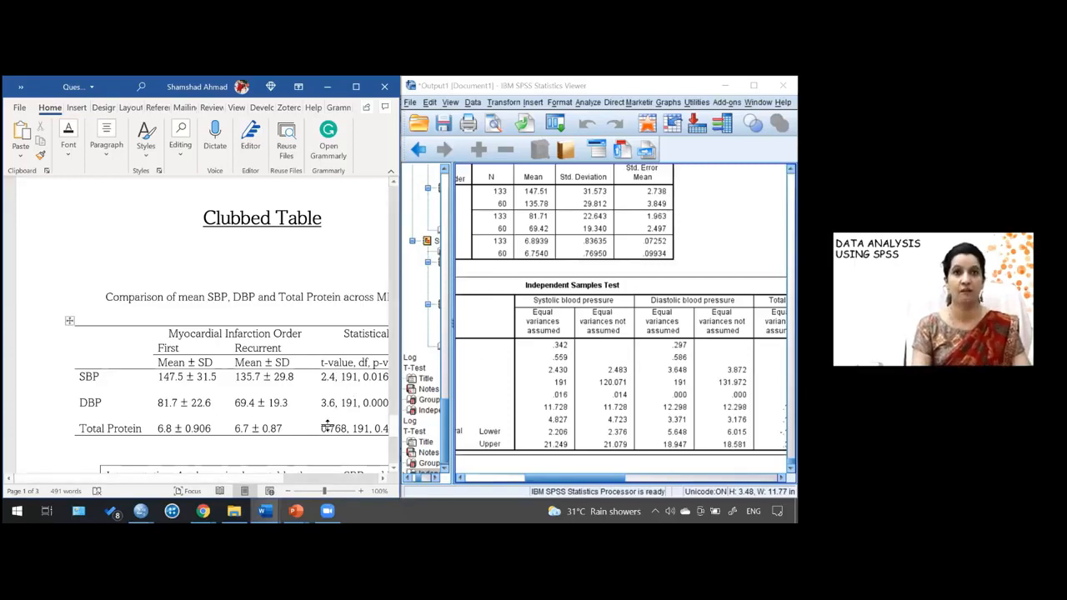
{"action": "left_click_drag", "start_coordinate": [269, 484], "coordinate": [326, 482]}
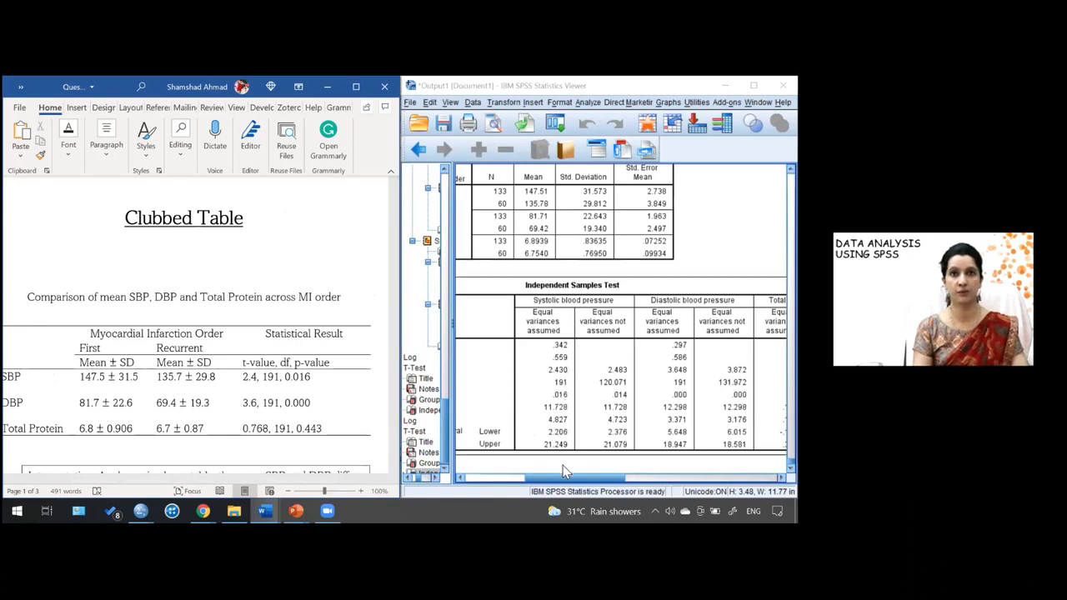
{"action": "left_click_drag", "start_coordinate": [570, 481], "coordinate": [599, 481]}
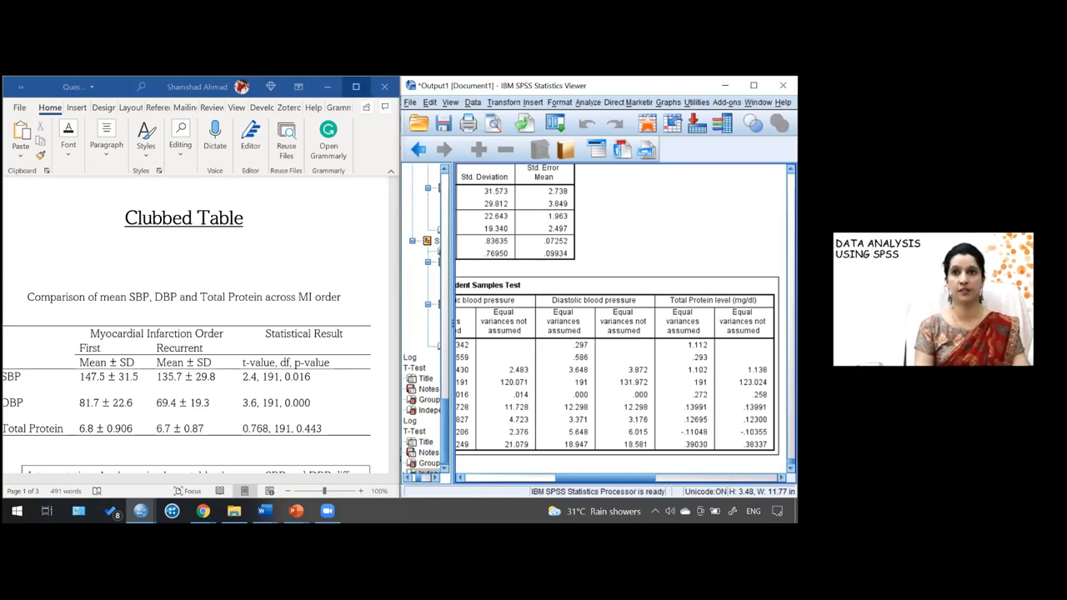
{"action": "left_click", "coordinate": [358, 88]}
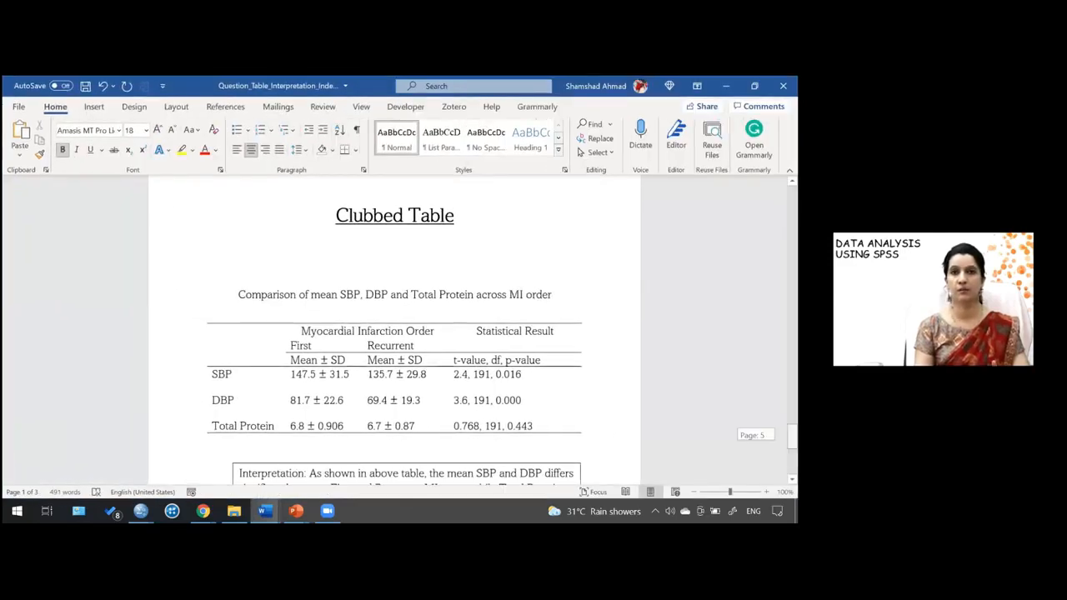
{"action": "scroll", "coordinate": [552, 390], "scroll_direction": "down", "scroll_amount": 3}
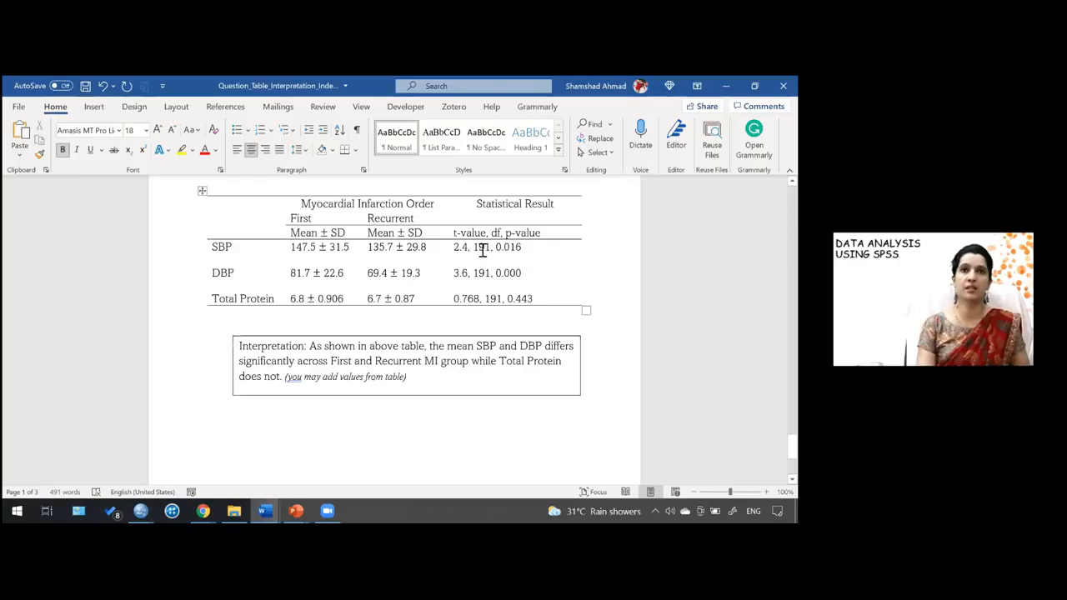
{"action": "left_click", "coordinate": [553, 285]}
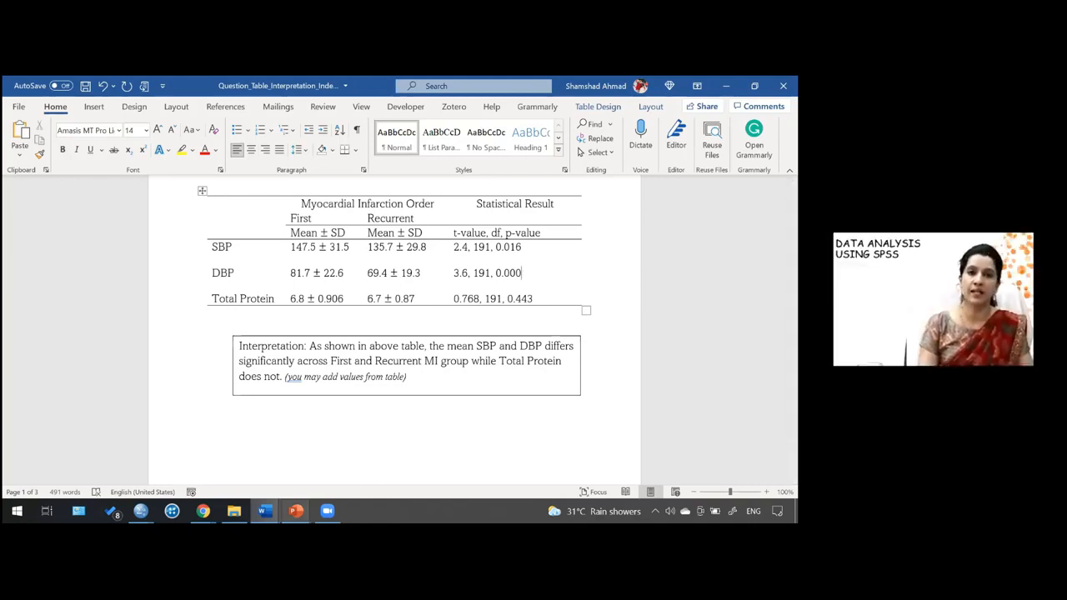
- Return to the SPSS output viewer, maximize it, and scroll back to the full Independent Samples Test table
{"action": "mouse_move", "coordinate": [296, 511]}
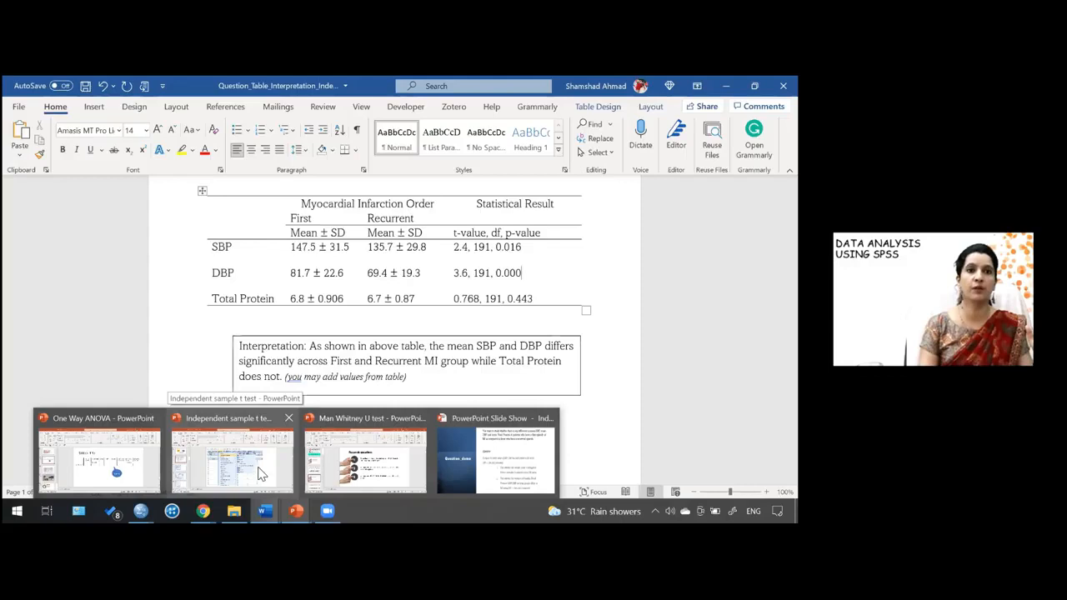
{"action": "mouse_move", "coordinate": [141, 511]}
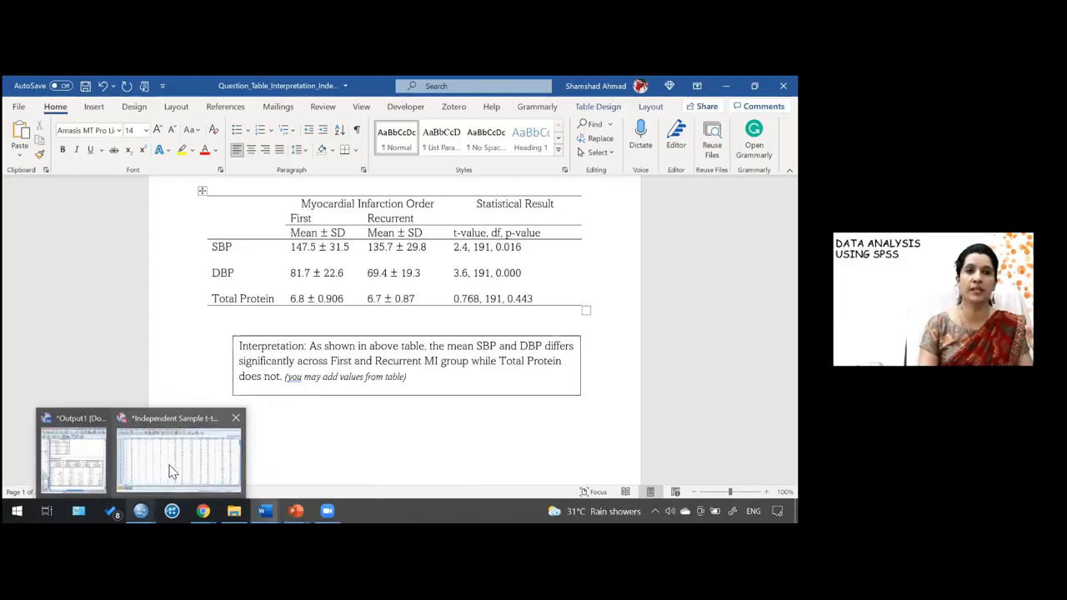
{"action": "left_click", "coordinate": [181, 460]}
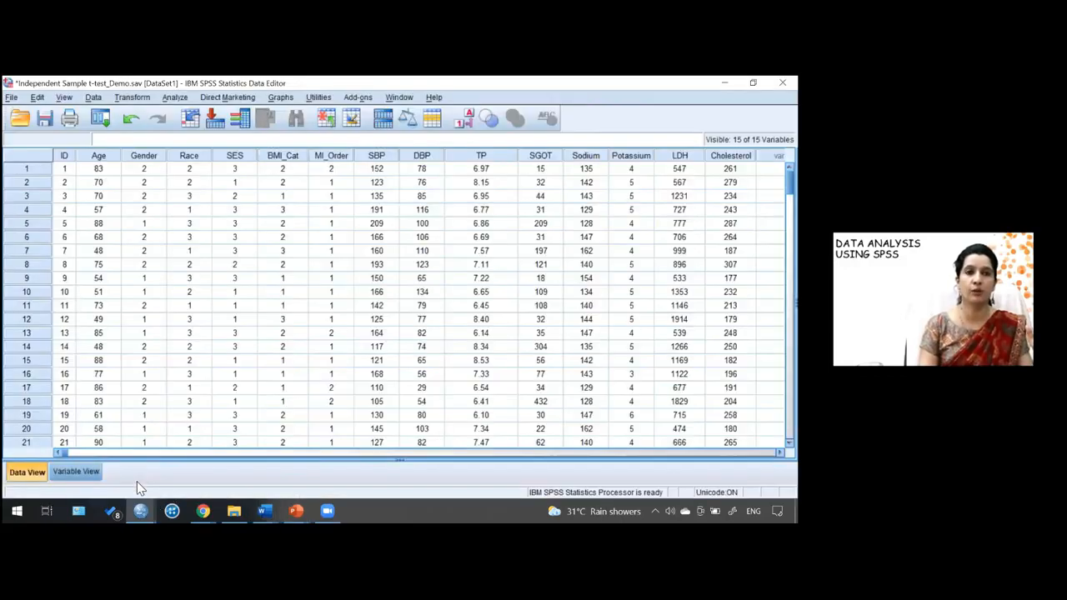
{"action": "mouse_move", "coordinate": [140, 511]}
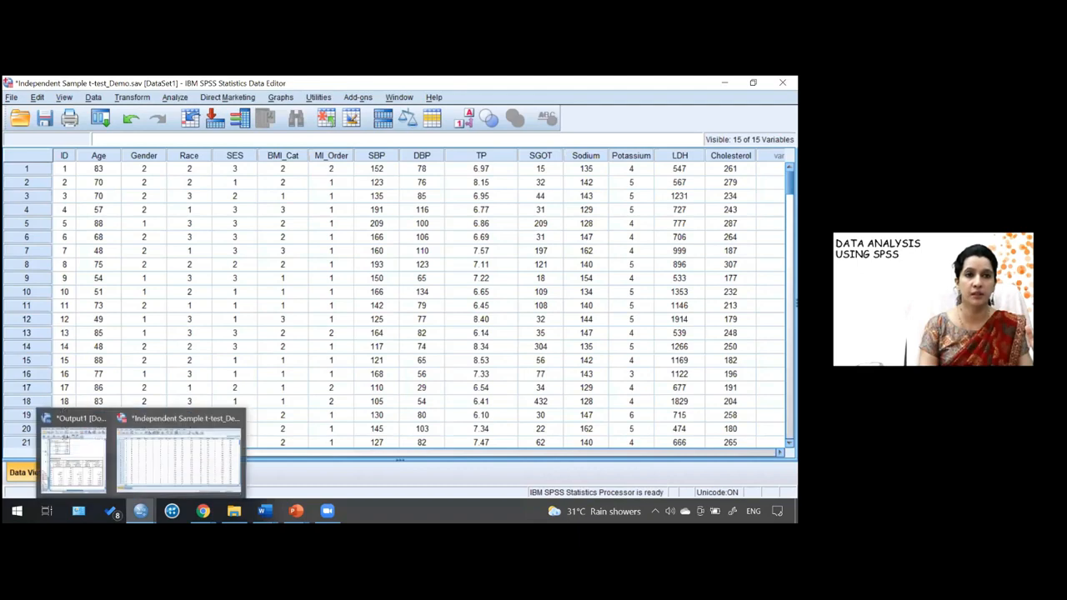
{"action": "left_click", "coordinate": [71, 454]}
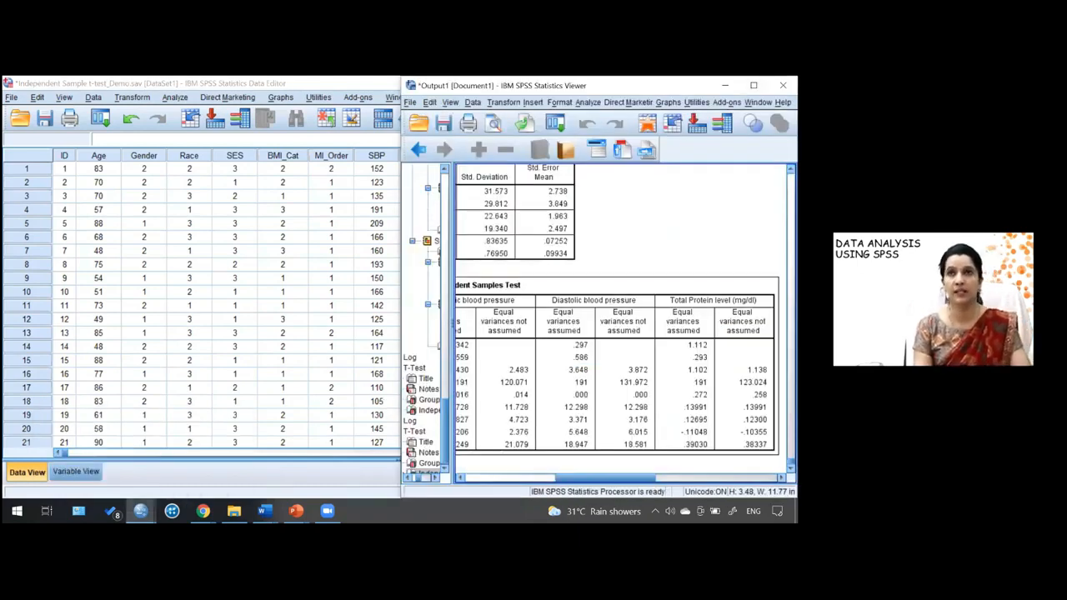
{"action": "left_click", "coordinate": [753, 85]}
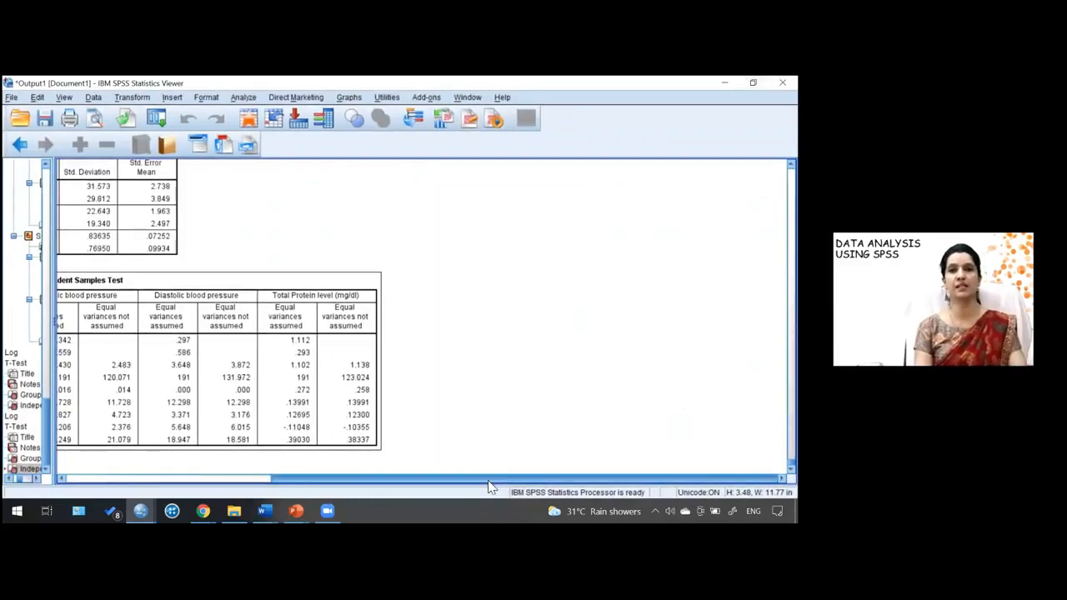
{"action": "left_click_drag", "start_coordinate": [488, 481], "coordinate": [313, 467]}
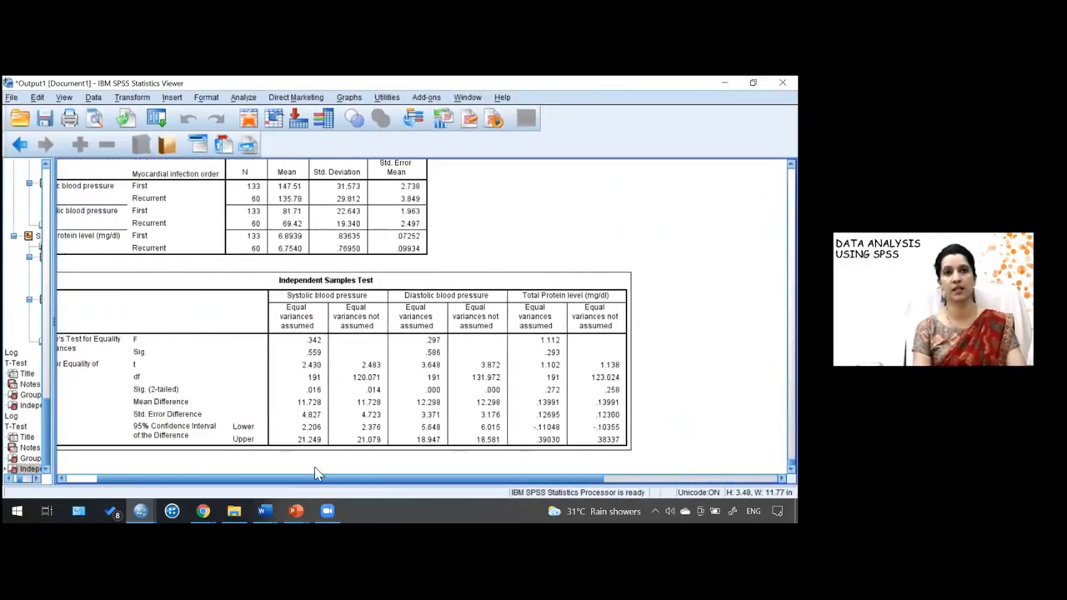
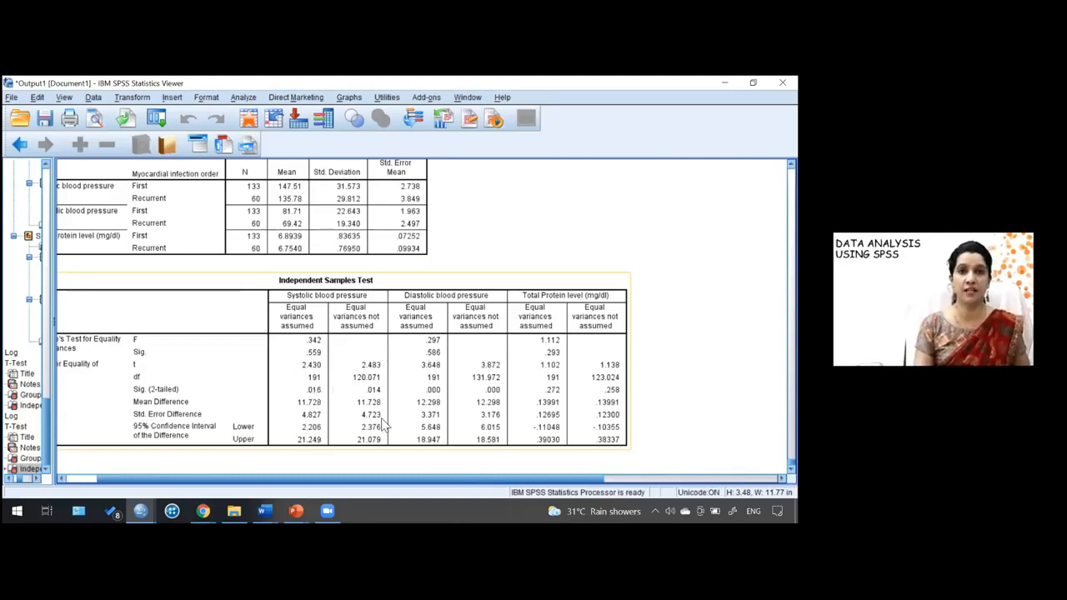
{"action": "left_click", "coordinate": [554, 390]}
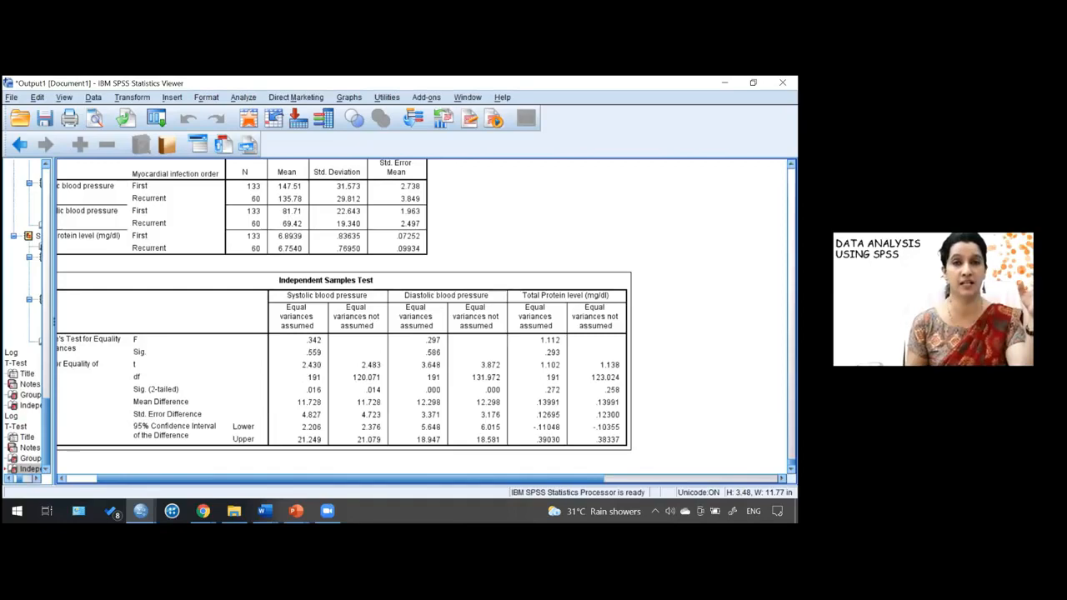
{"action": "left_click", "coordinate": [507, 378]}
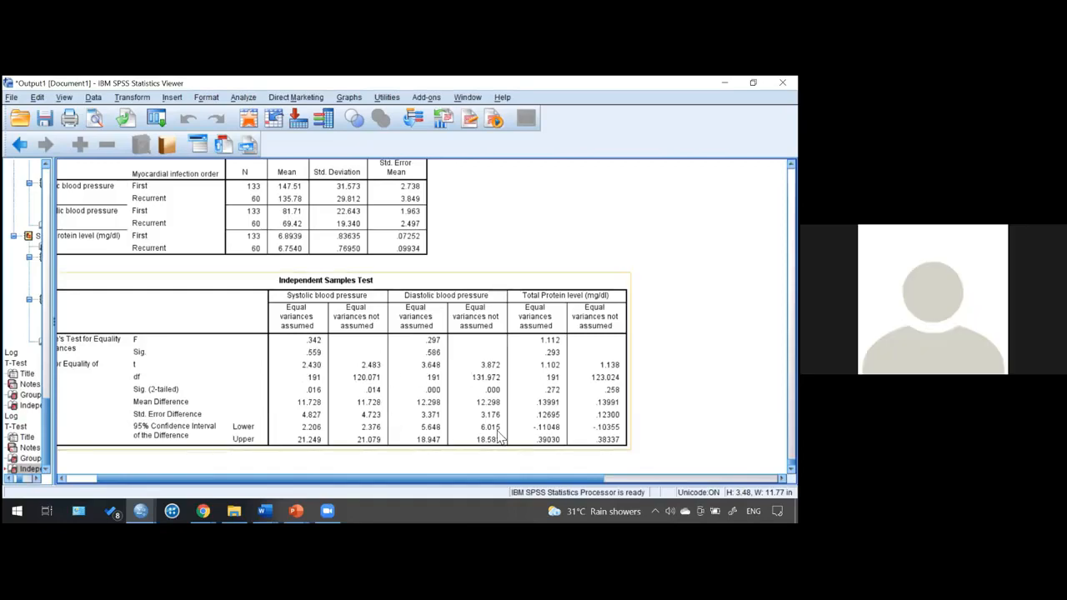
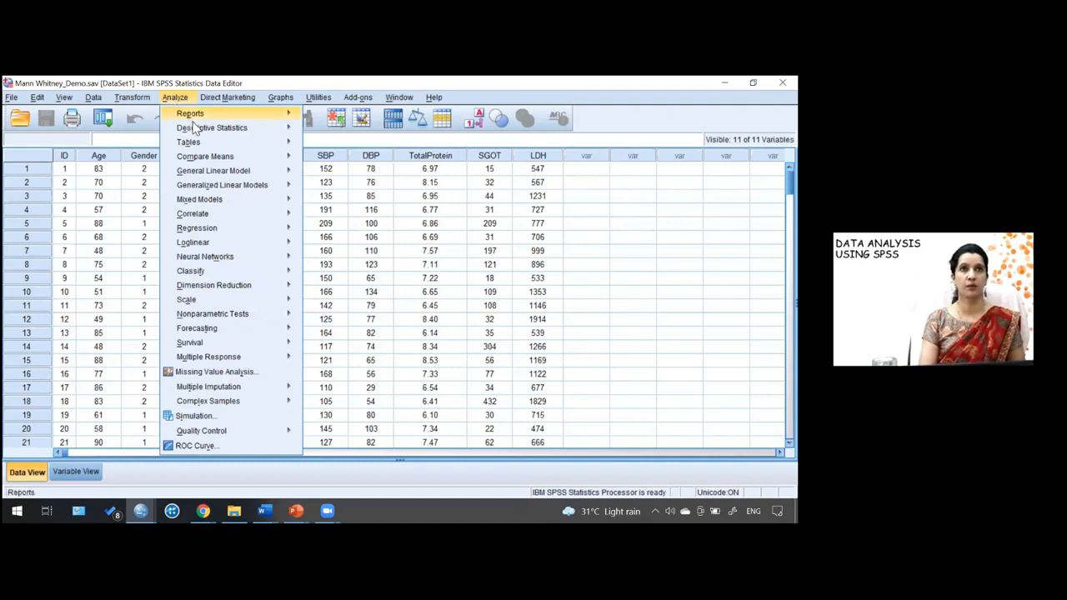
- Open the Explore dialog and add SGOT and LDH to the dependent list
{"action": "mouse_move", "coordinate": [296, 126]}
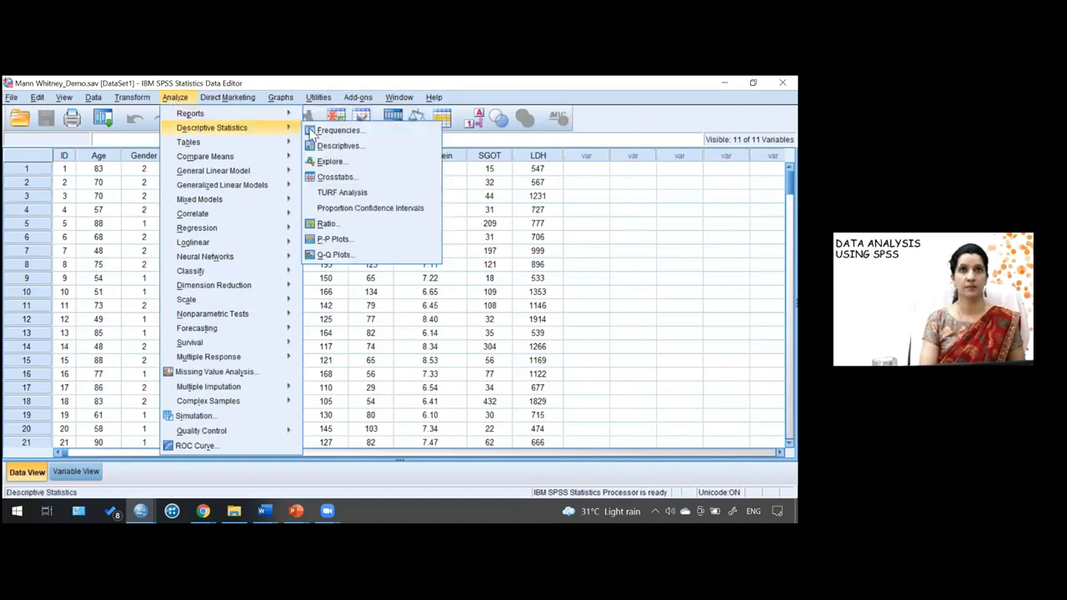
{"action": "left_click", "coordinate": [329, 161]}
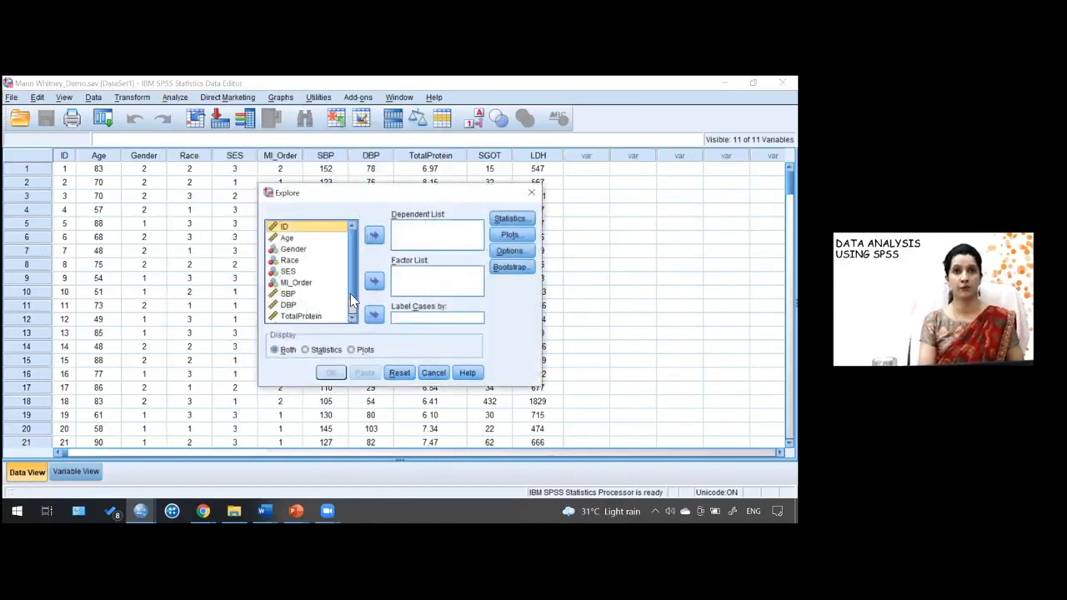
{"action": "scroll", "coordinate": [351, 298], "scroll_direction": "down", "scroll_amount": 1}
{"action": "scroll", "coordinate": [350, 297], "scroll_direction": "down", "scroll_amount": 1}
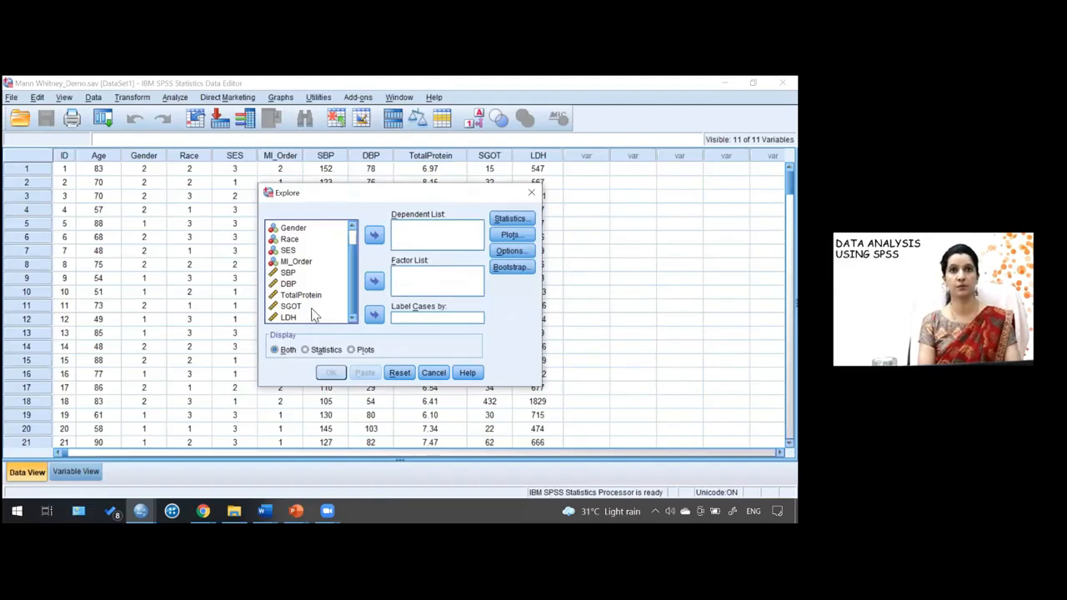
{"action": "left_click", "coordinate": [312, 307]}
{"action": "left_click", "coordinate": [374, 235]}
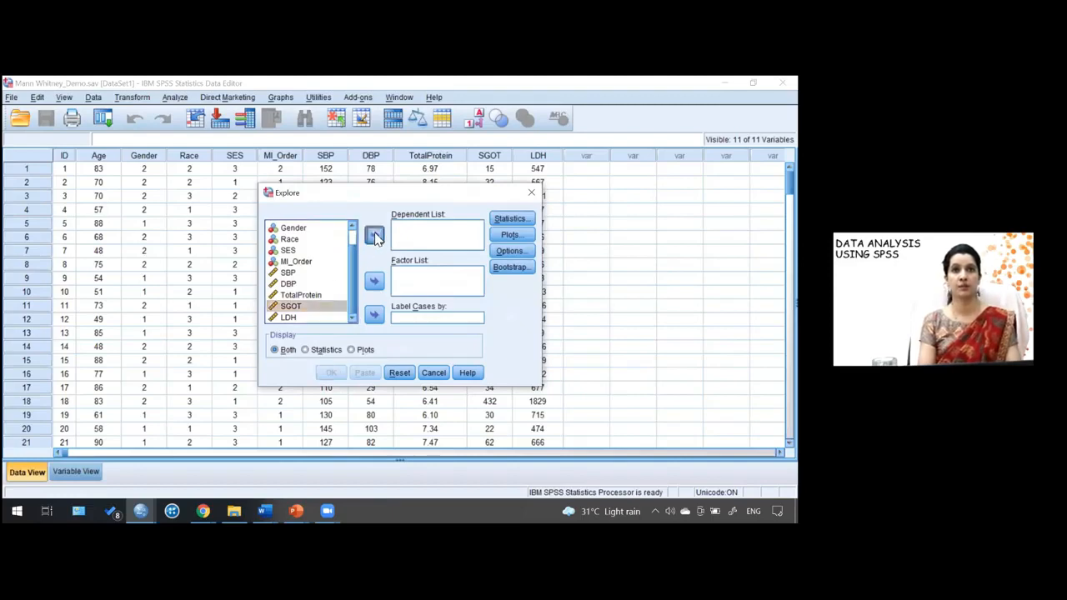
{"action": "left_click", "coordinate": [293, 318]}
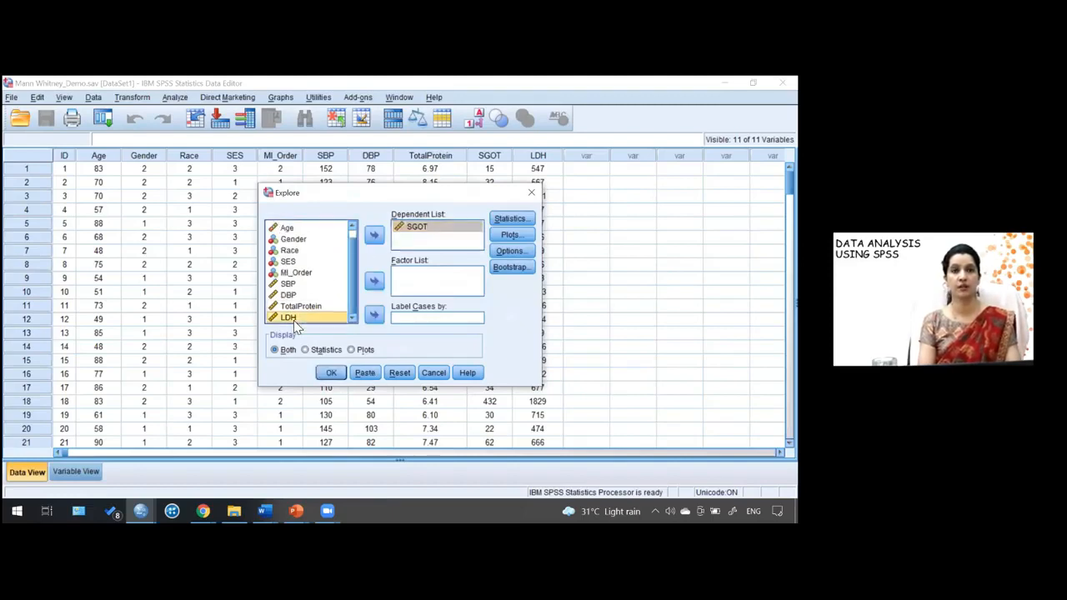
{"action": "left_click", "coordinate": [375, 235]}
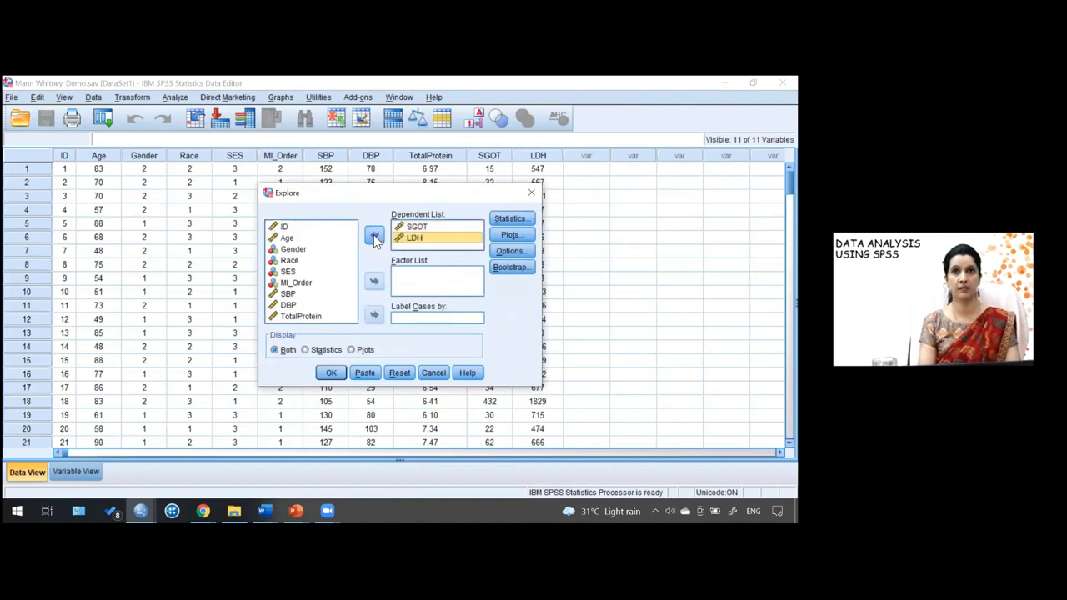
- Set MI_Order as the factor and choose to display plots only
{"action": "left_click", "coordinate": [307, 284]}
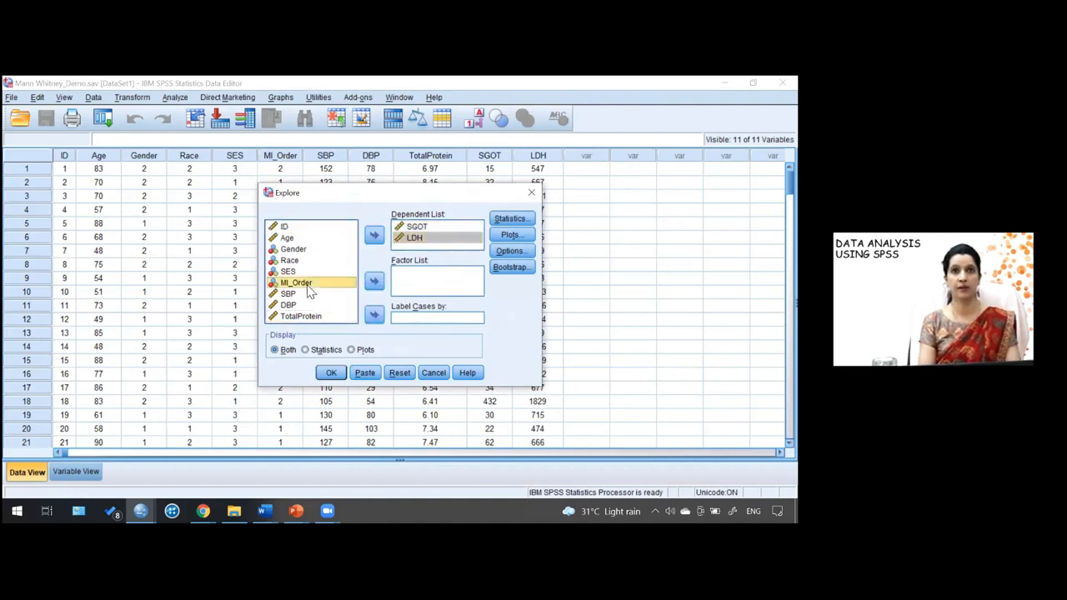
{"action": "left_click", "coordinate": [375, 284]}
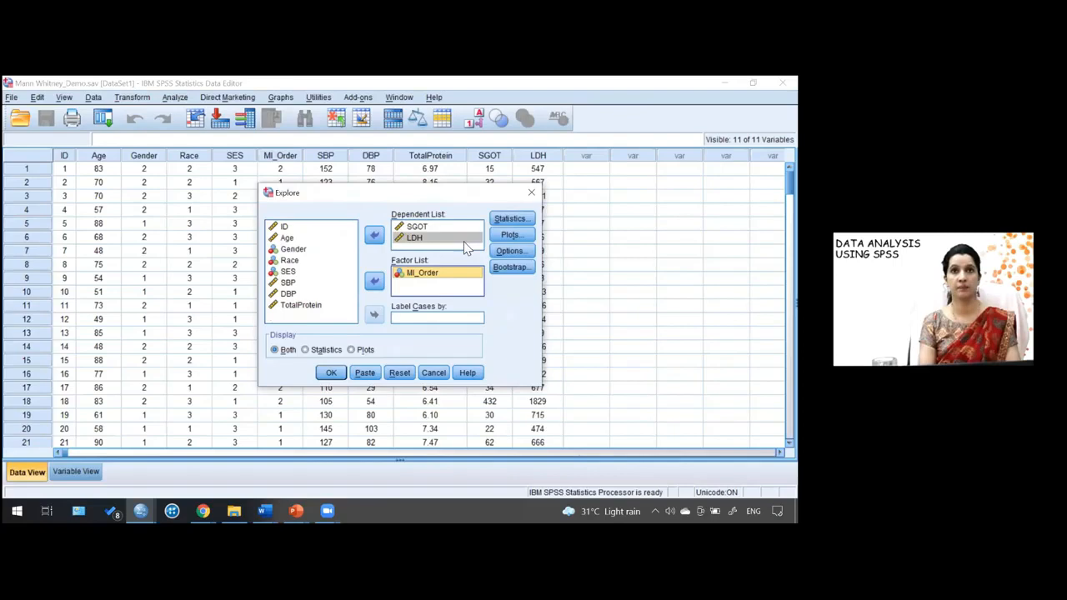
{"action": "left_click", "coordinate": [351, 350]}
- Turn off stem-and-leaf, enable normality plots with tests, and run the Explore analysis
{"action": "left_click", "coordinate": [509, 236]}
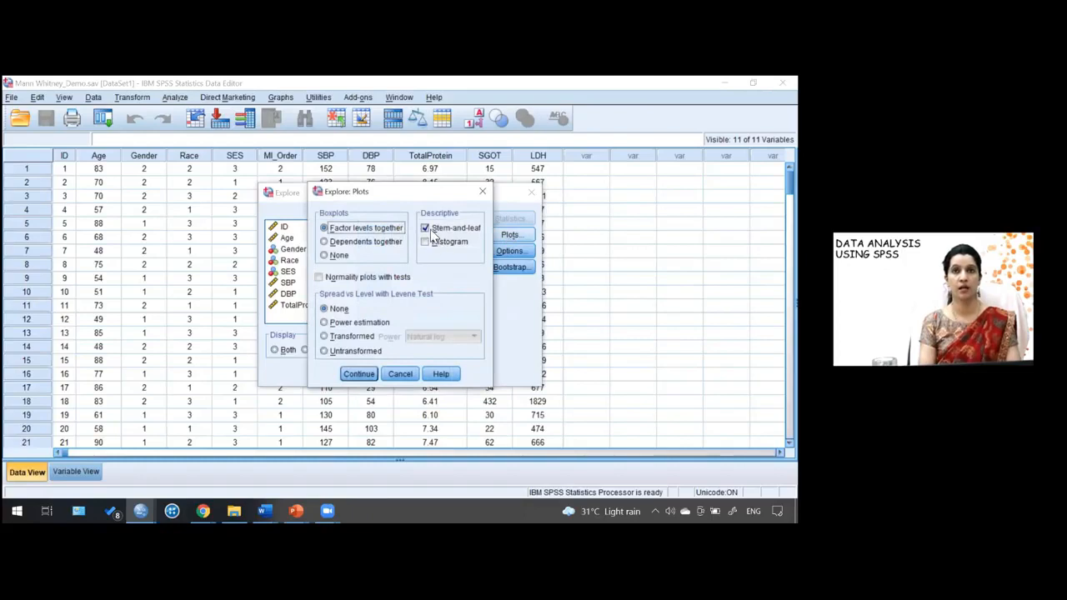
{"action": "left_click", "coordinate": [425, 228]}
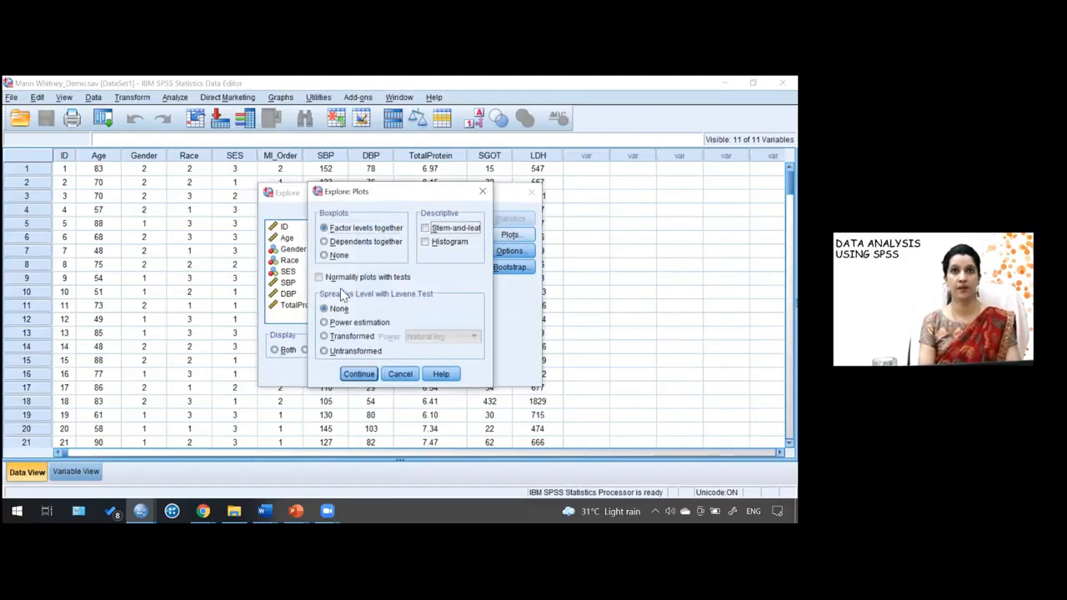
{"action": "left_click", "coordinate": [321, 277]}
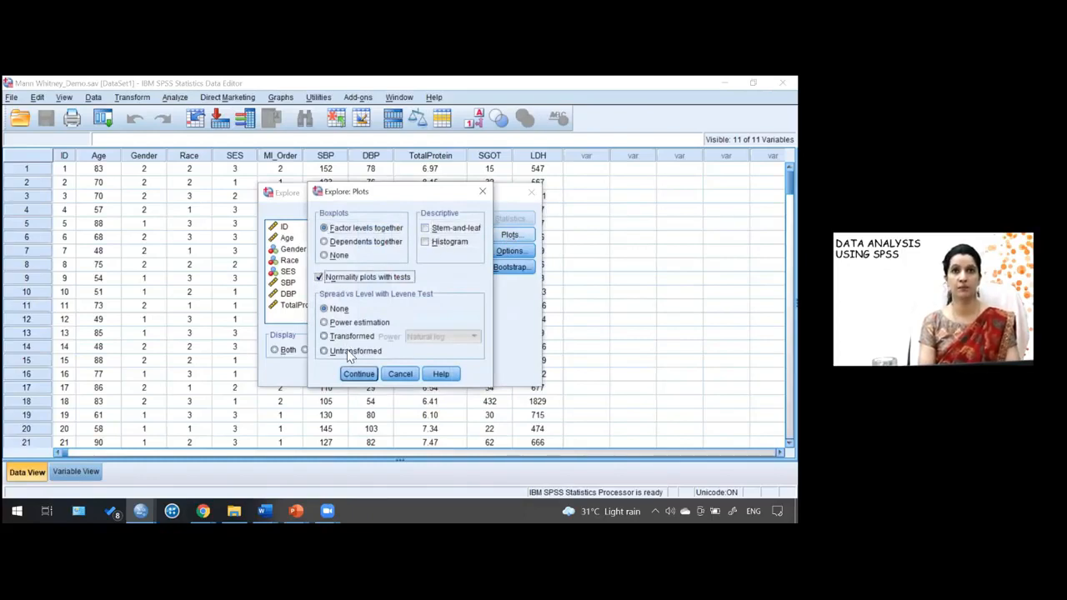
{"action": "left_click", "coordinate": [357, 373]}
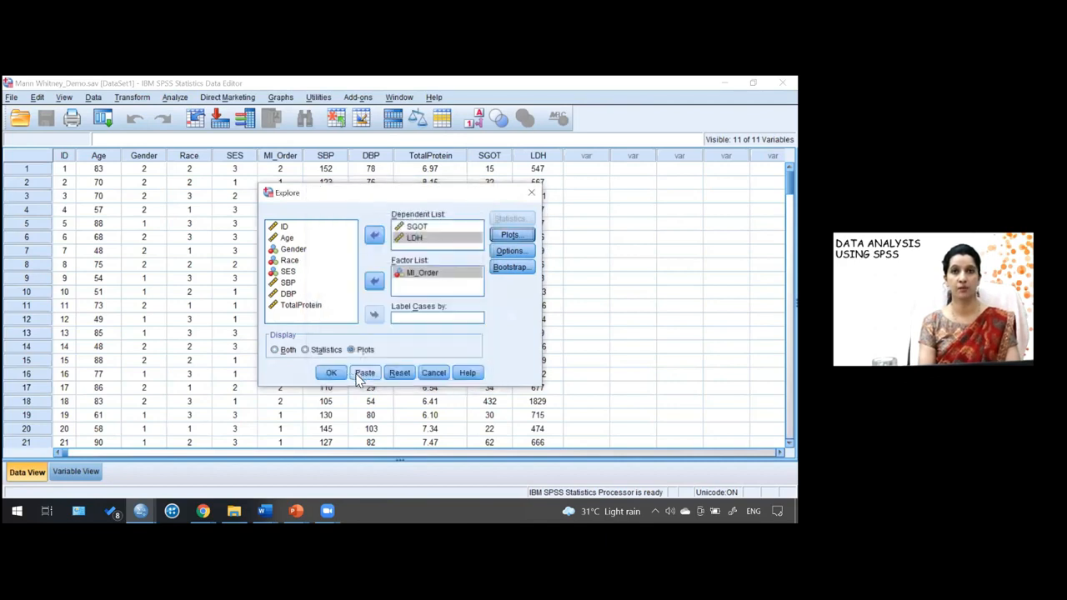
{"action": "left_click", "coordinate": [339, 376]}
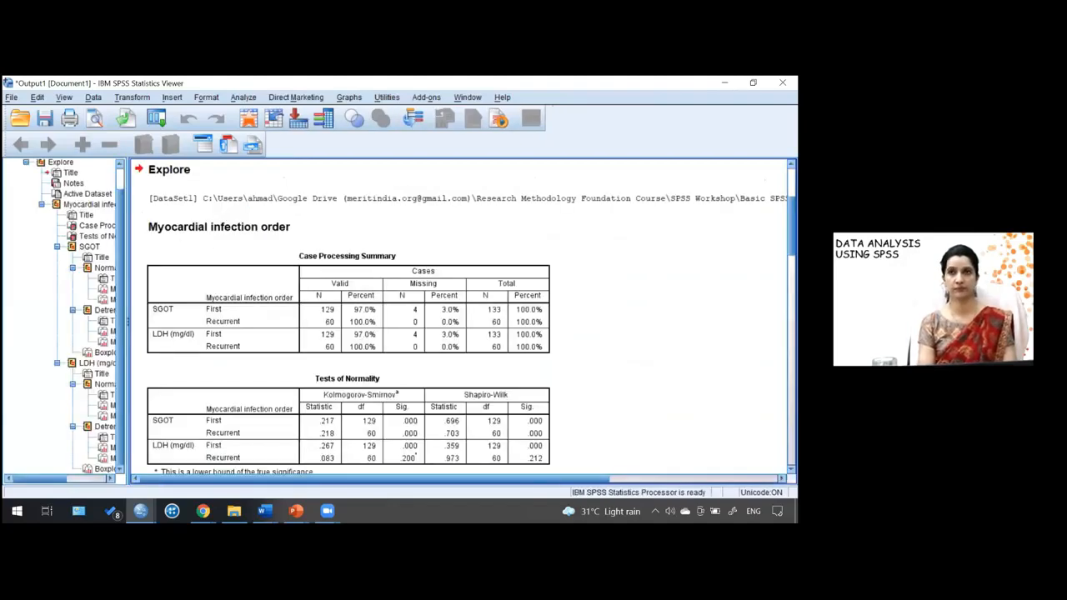
- Scroll through the output to examine the normality tests, Q-Q plots and boxplots for SGOT and LDH
{"action": "scroll", "coordinate": [458, 316], "scroll_direction": "down", "scroll_amount": 6}
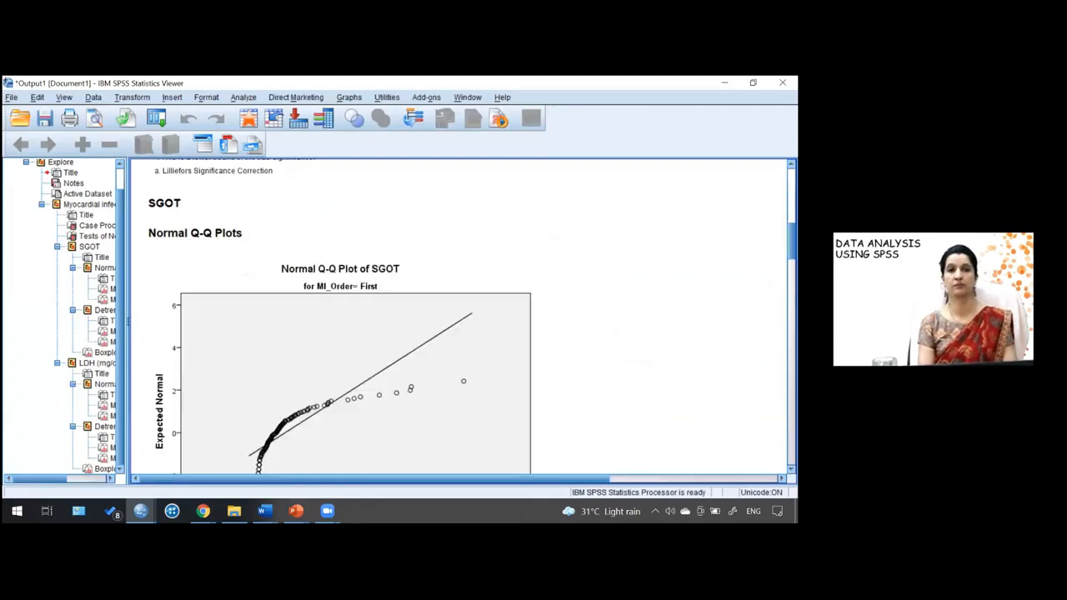
{"action": "scroll", "coordinate": [459, 317], "scroll_direction": "down", "scroll_amount": 2}
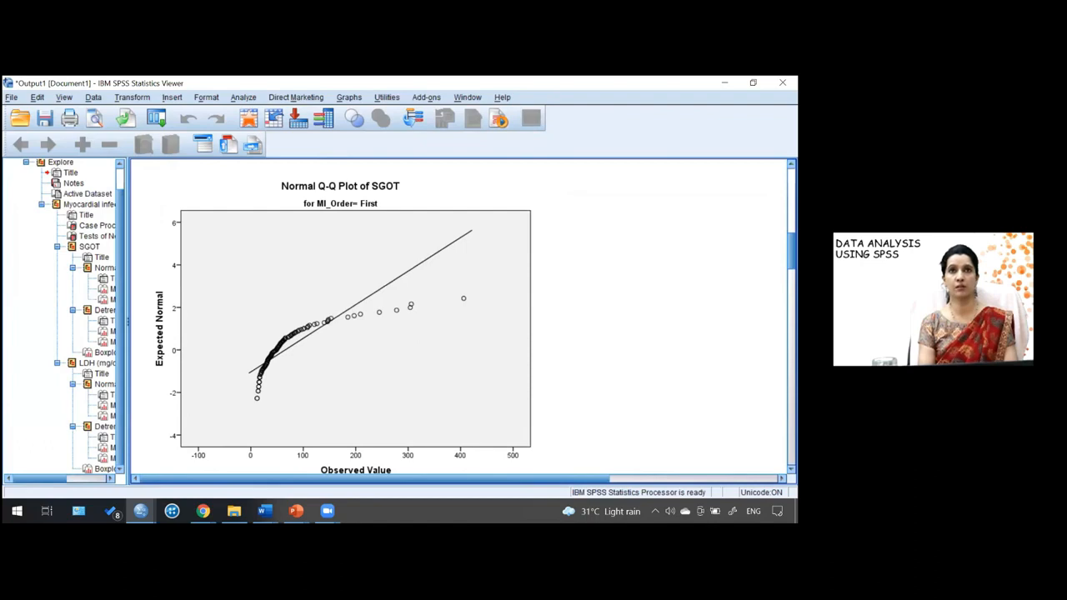
{"action": "scroll", "coordinate": [459, 316], "scroll_direction": "down", "scroll_amount": 10}
{"action": "scroll", "coordinate": [458, 317], "scroll_direction": "down", "scroll_amount": 10}
{"action": "scroll", "coordinate": [459, 317], "scroll_direction": "down", "scroll_amount": 5}
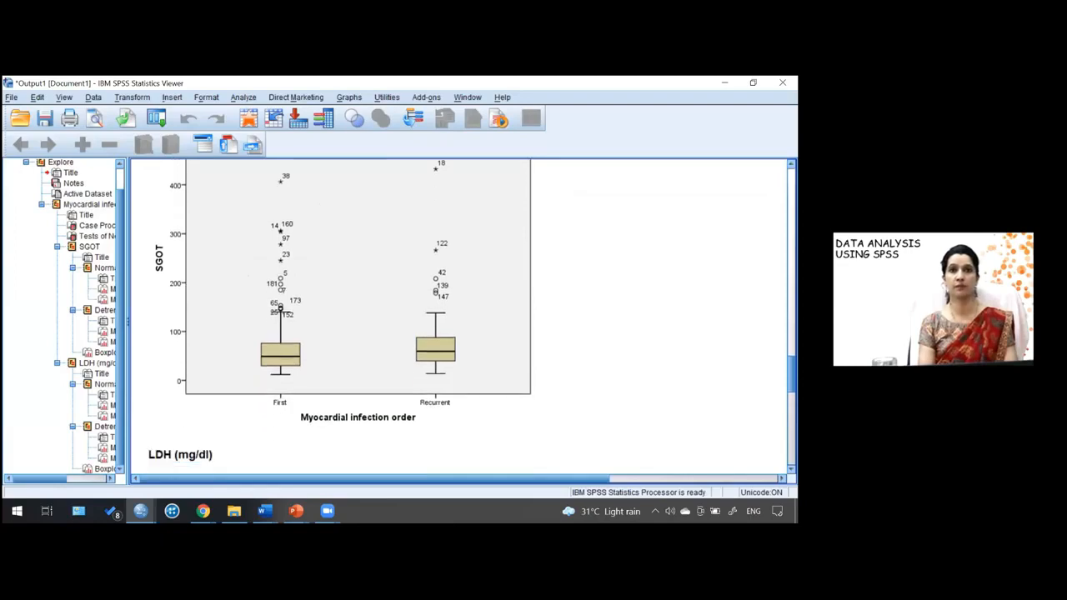
{"action": "scroll", "coordinate": [459, 316], "scroll_direction": "down", "scroll_amount": 1}
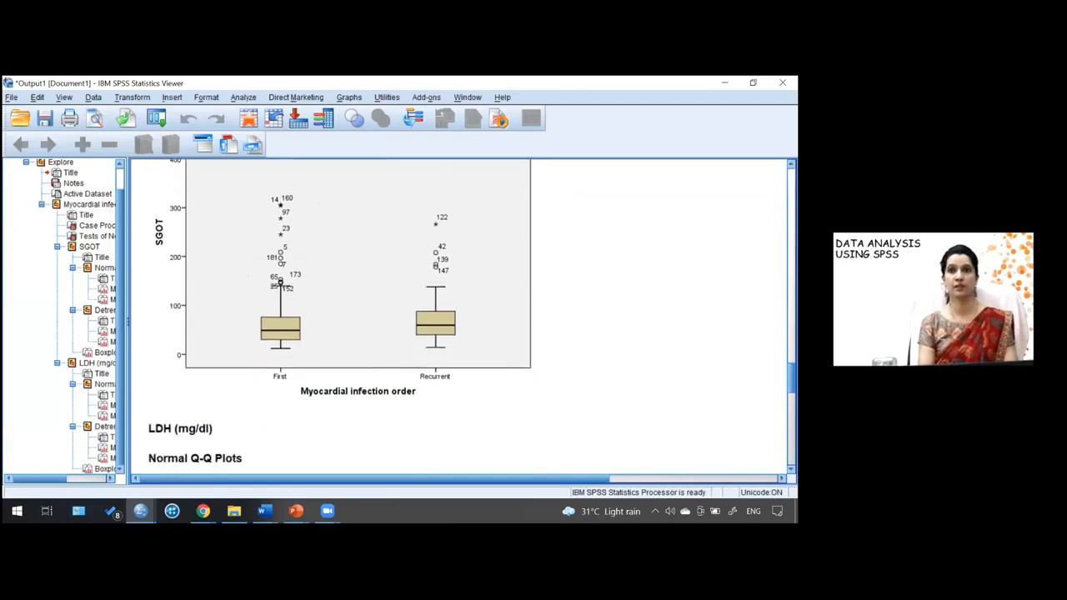
{"action": "scroll", "coordinate": [458, 317], "scroll_direction": "down", "scroll_amount": 10}
{"action": "scroll", "coordinate": [459, 316], "scroll_direction": "down", "scroll_amount": 12}
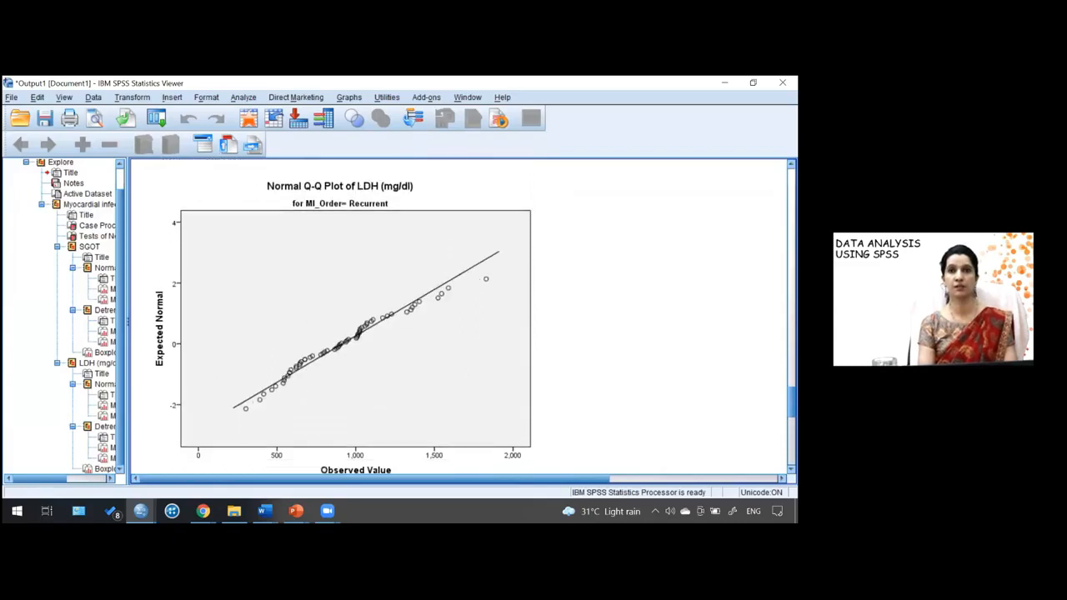
{"action": "scroll", "coordinate": [458, 317], "scroll_direction": "down", "scroll_amount": 12}
{"action": "scroll", "coordinate": [459, 317], "scroll_direction": "down", "scroll_amount": 10}
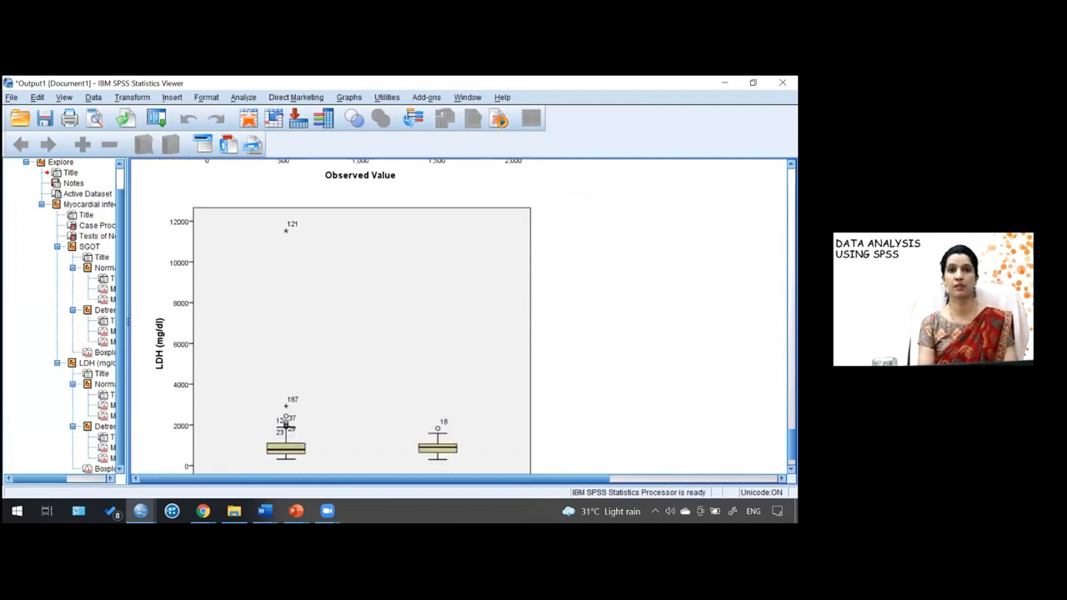
{"action": "scroll", "coordinate": [458, 317], "scroll_direction": "down", "scroll_amount": 2}
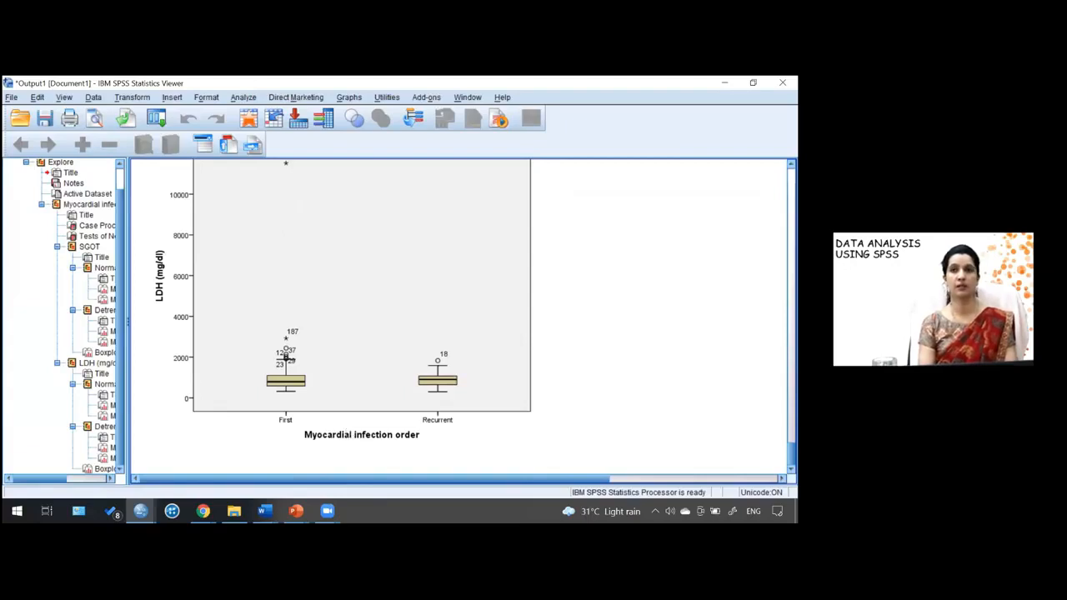
{"action": "scroll", "coordinate": [286, 358], "scroll_direction": "up", "scroll_amount": 20}
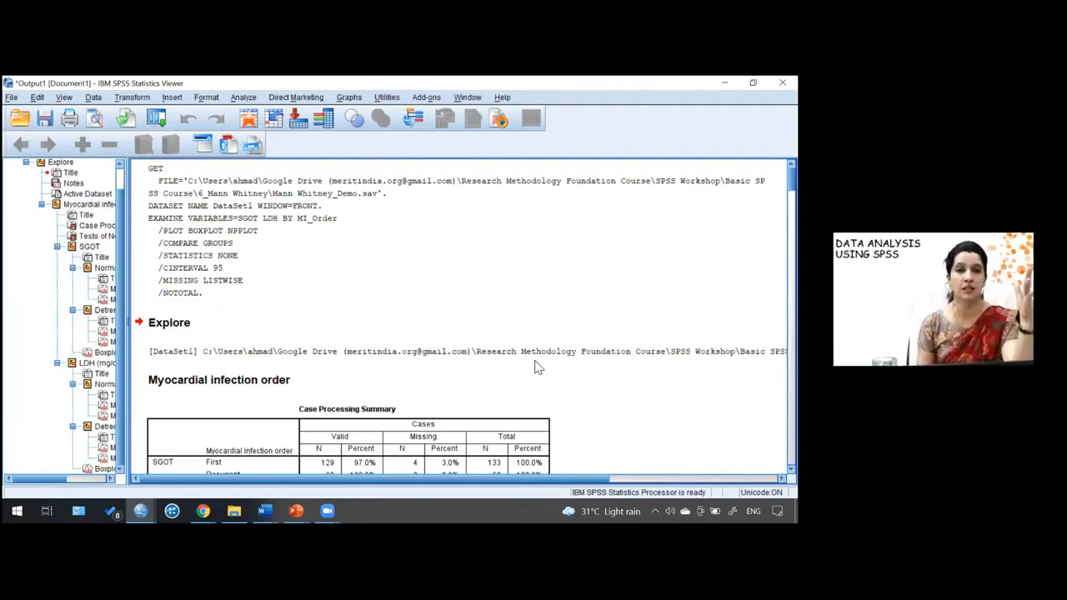
- Open the nonparametric Independent Samples test and move SGOT and LDH into the test fields
{"action": "left_click", "coordinate": [243, 98]}
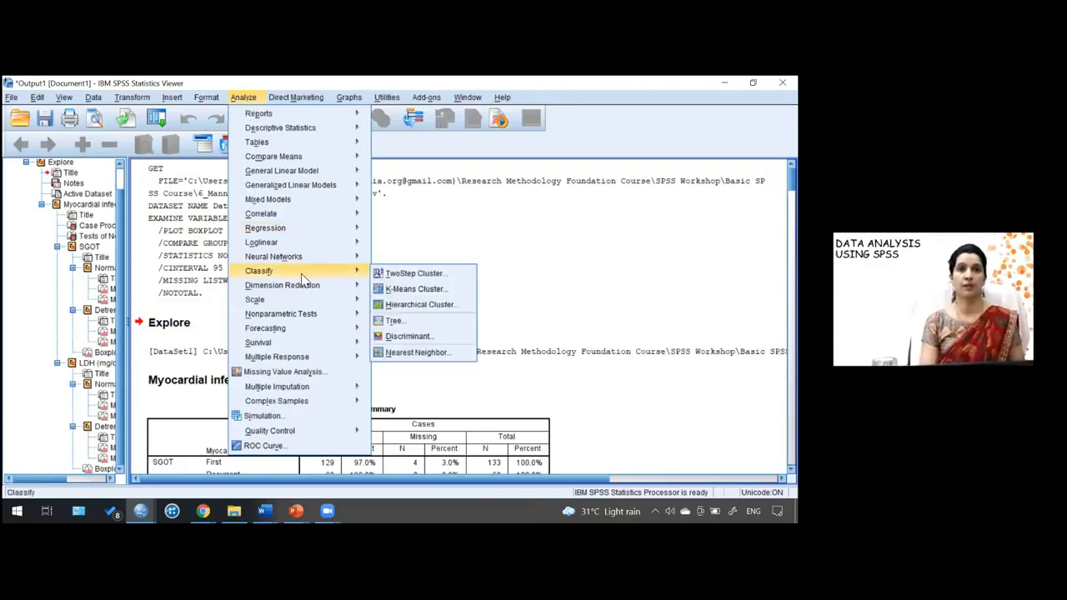
{"action": "mouse_move", "coordinate": [263, 316]}
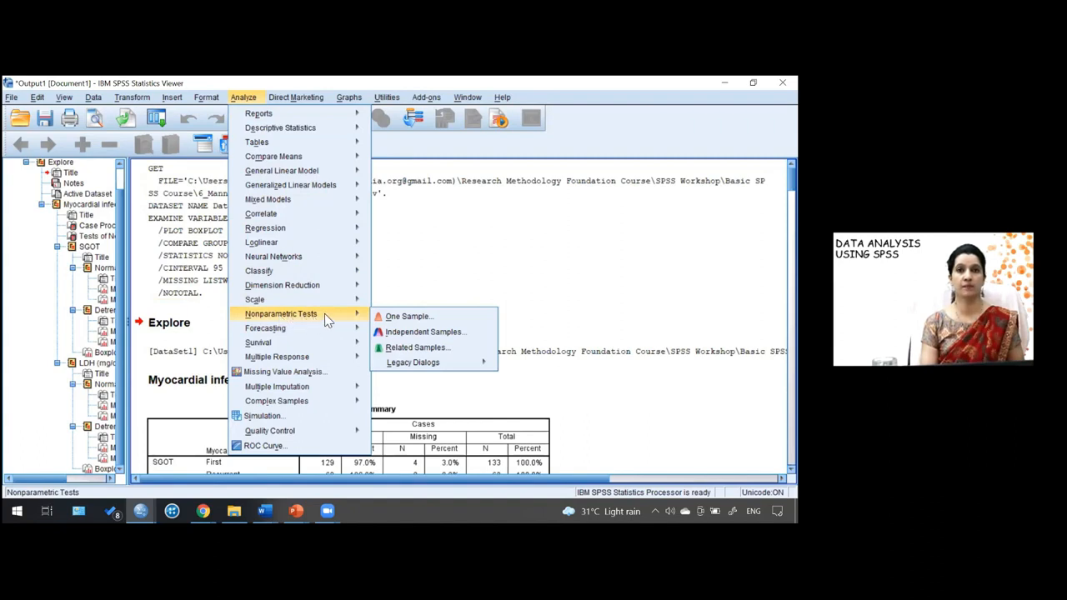
{"action": "left_click", "coordinate": [395, 333]}
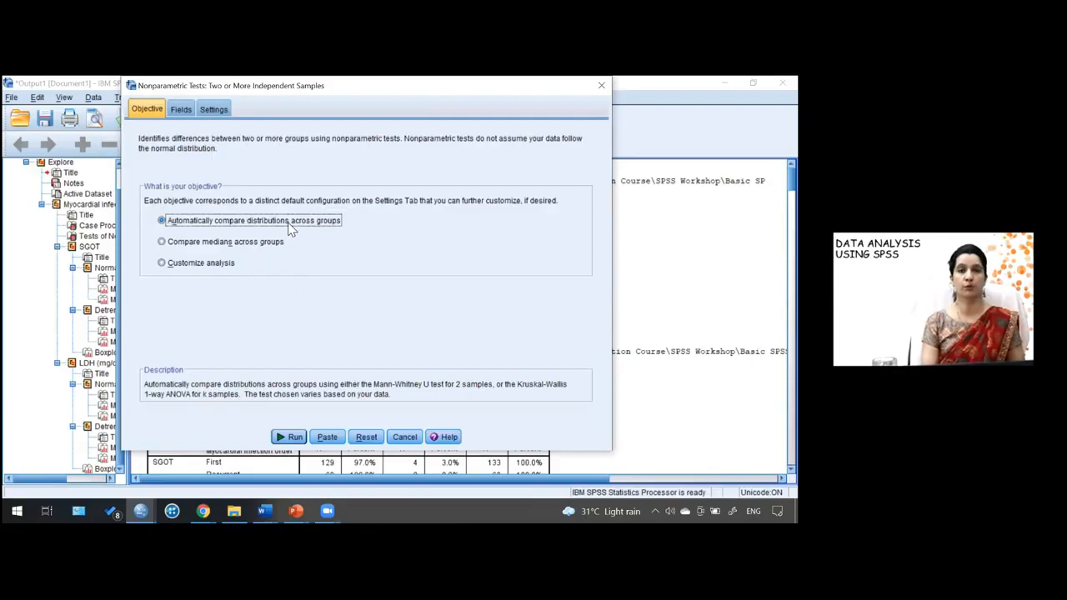
{"action": "left_click", "coordinate": [181, 110]}
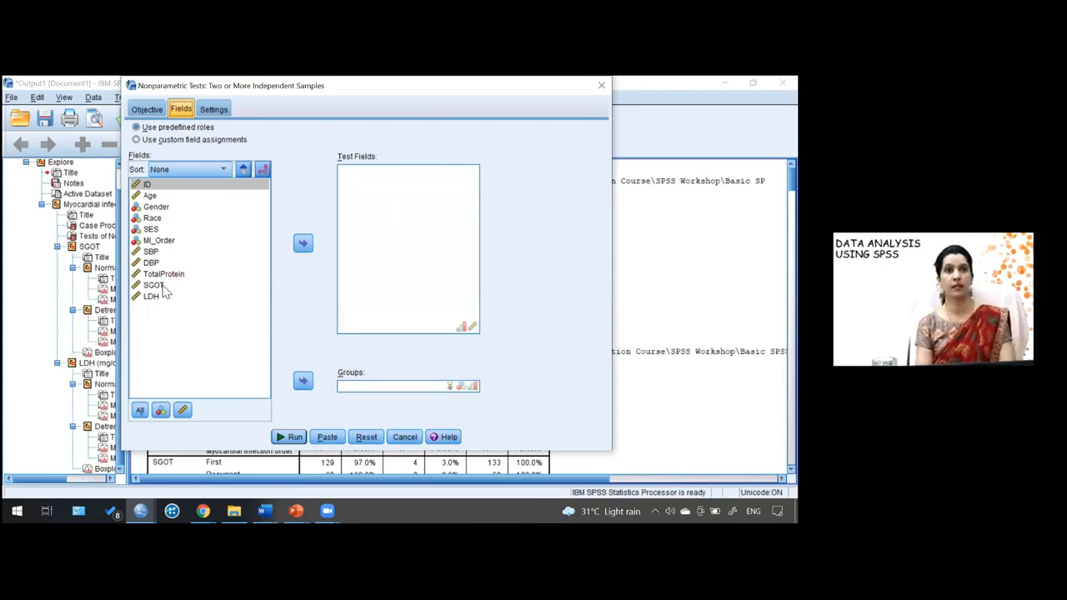
{"action": "left_click", "coordinate": [164, 287]}
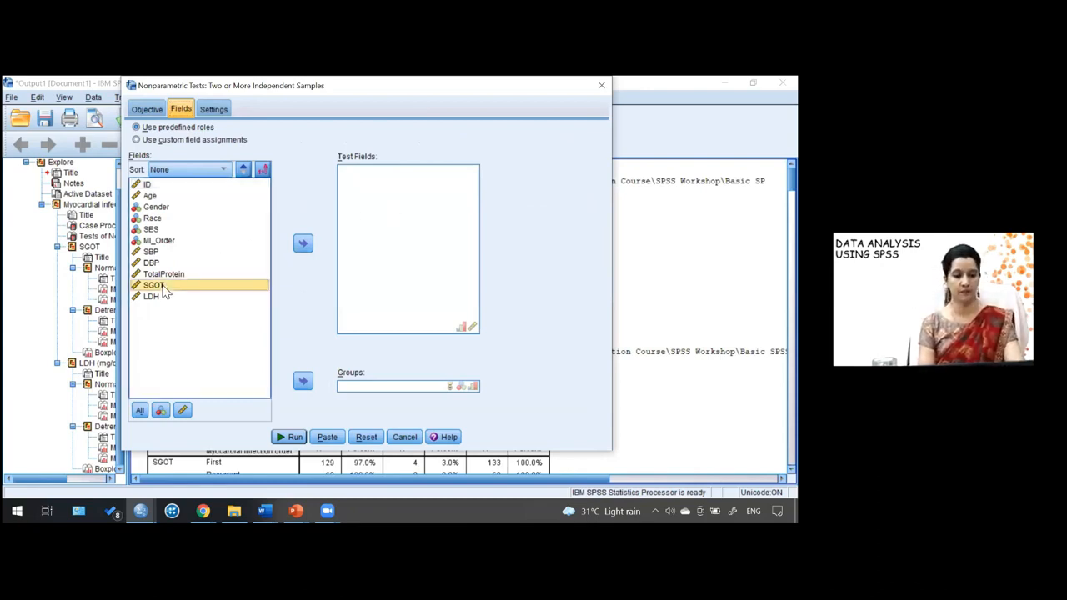
{"action": "left_click", "coordinate": [163, 300], "text": "shift"}
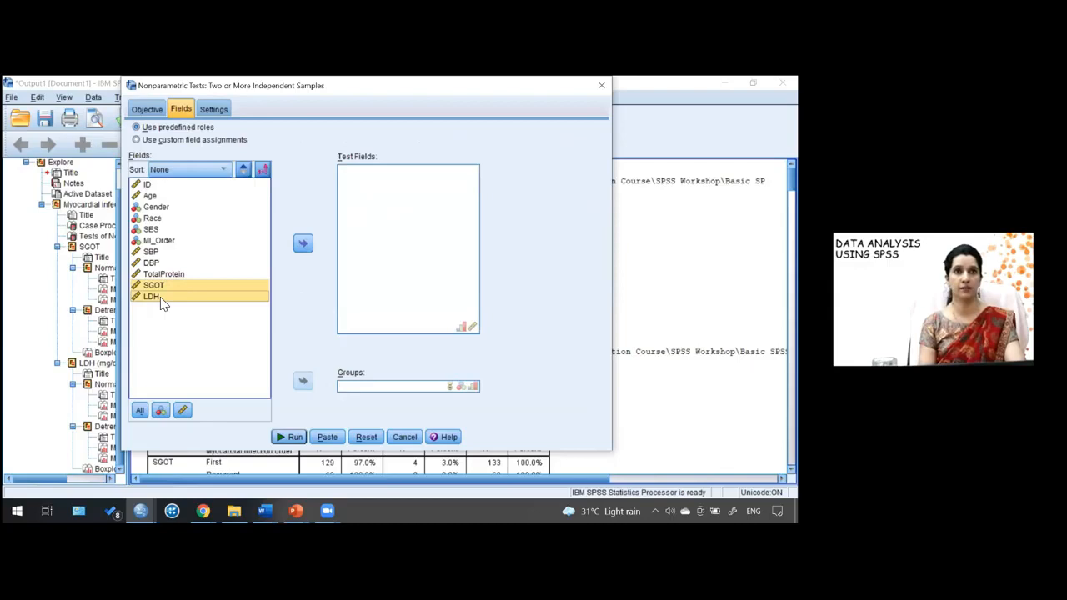
{"action": "left_click", "coordinate": [294, 247]}
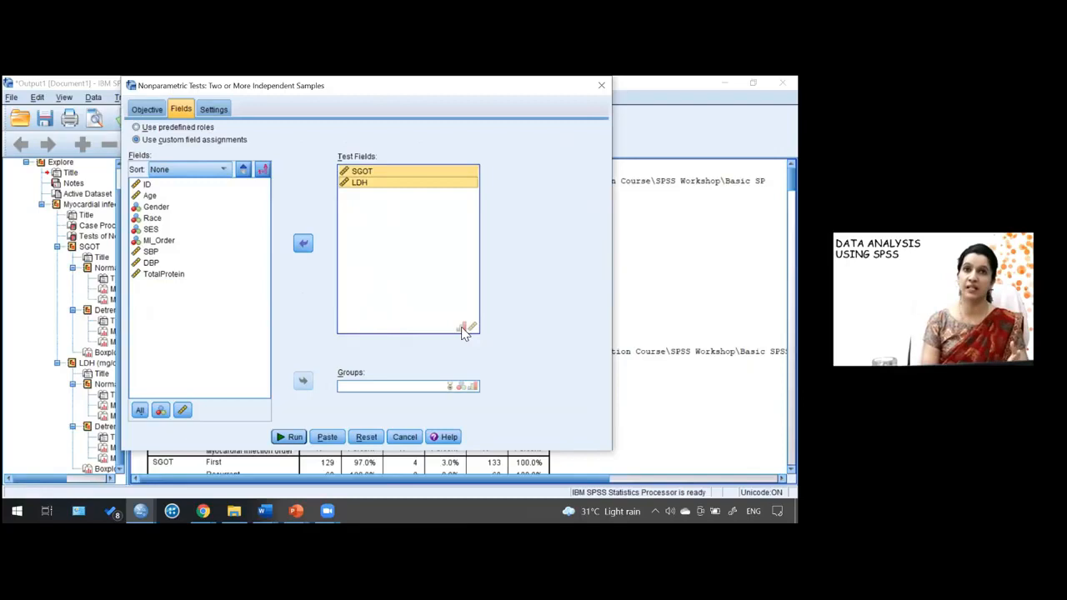
- Assign MI_Order as the grouping field
{"action": "left_click", "coordinate": [464, 331]}
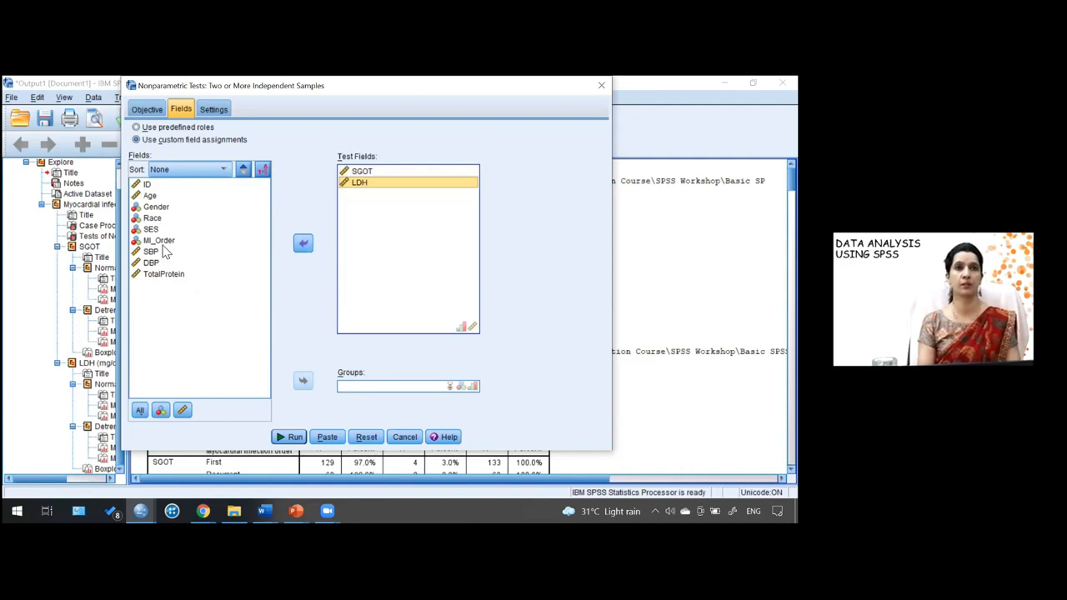
{"action": "left_click", "coordinate": [161, 241]}
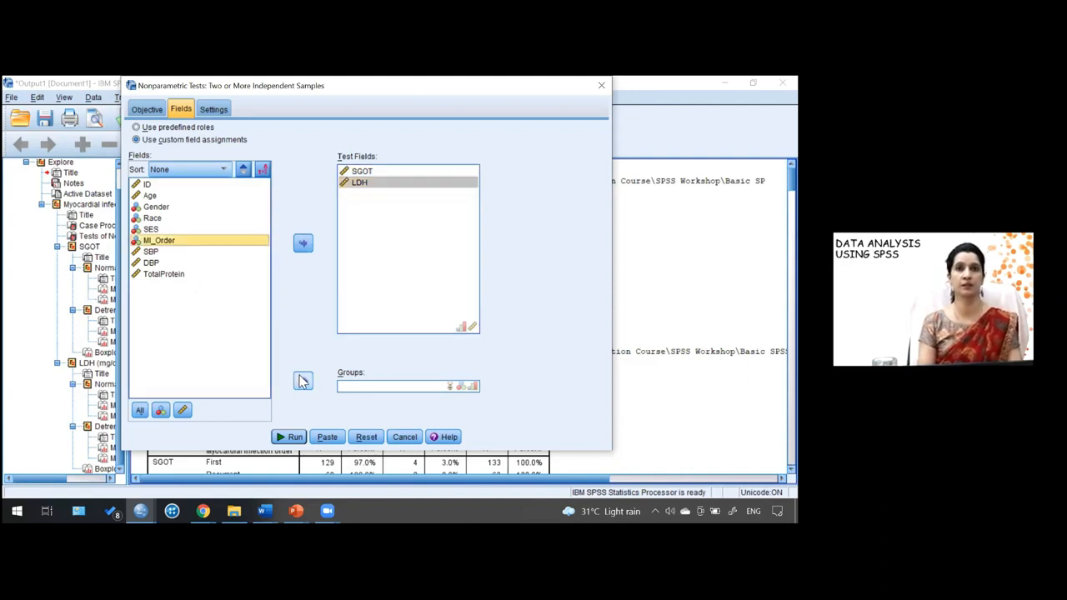
{"action": "left_click", "coordinate": [302, 381]}
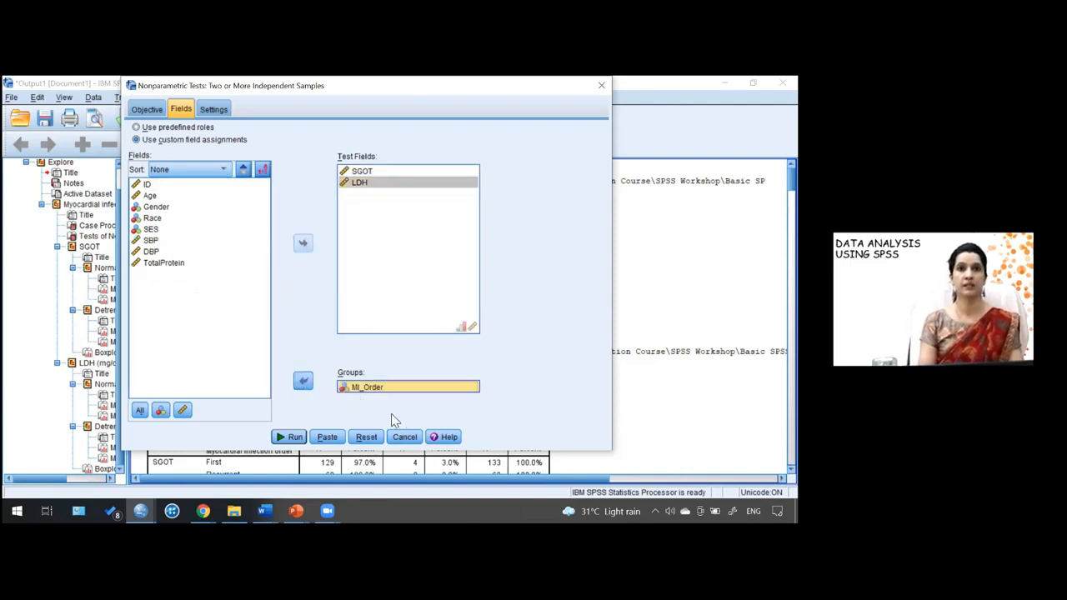
- Customize the tests to Mann-Whitney U (2 samples) and run the analysis
{"action": "left_click", "coordinate": [214, 111]}
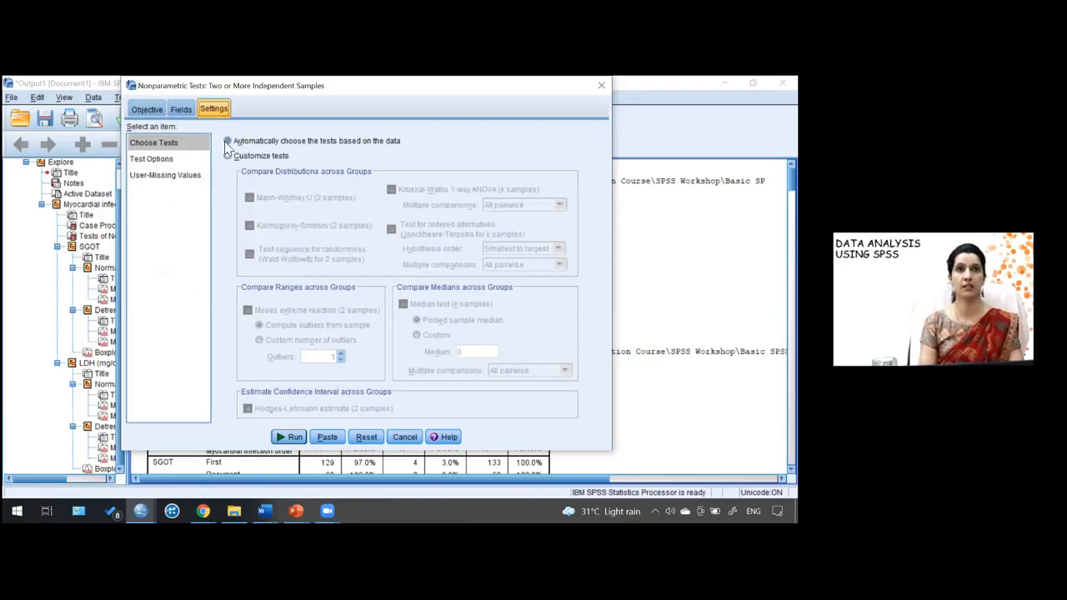
{"action": "left_click", "coordinate": [228, 157]}
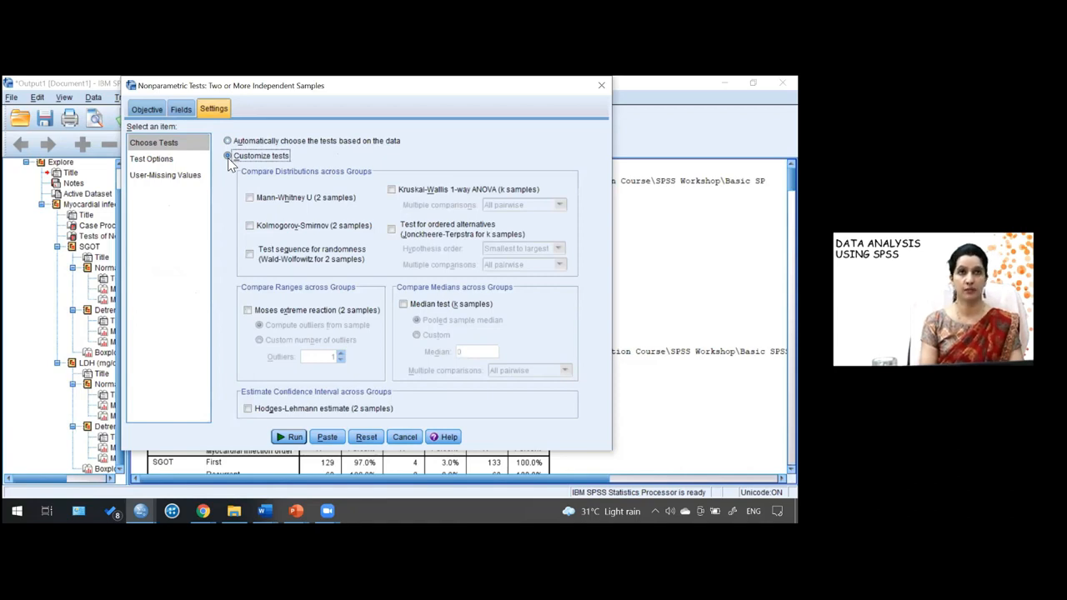
{"action": "left_click", "coordinate": [250, 198]}
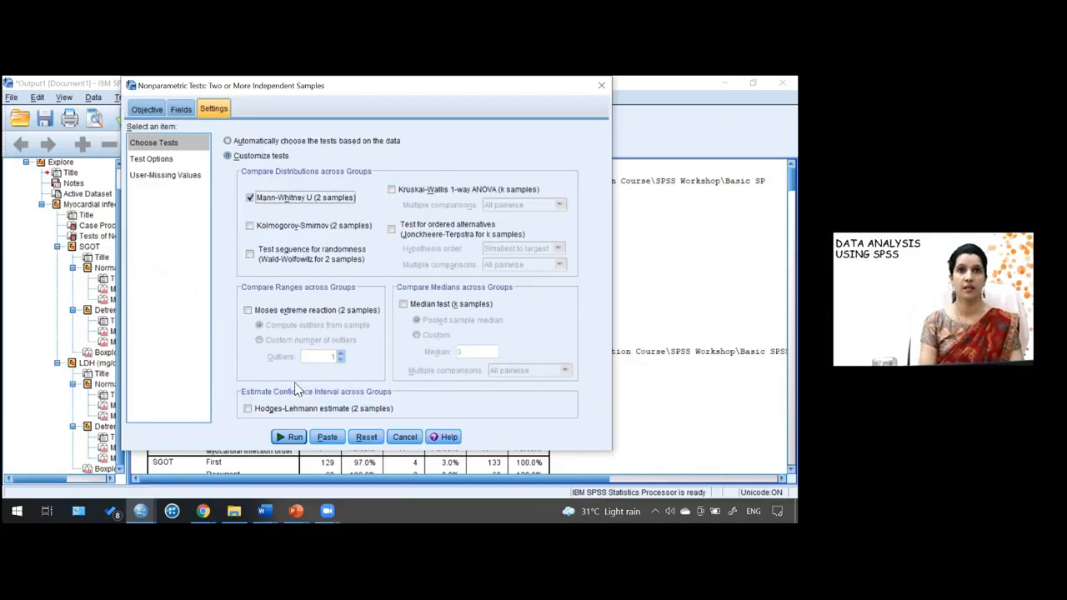
{"action": "left_click", "coordinate": [293, 437]}
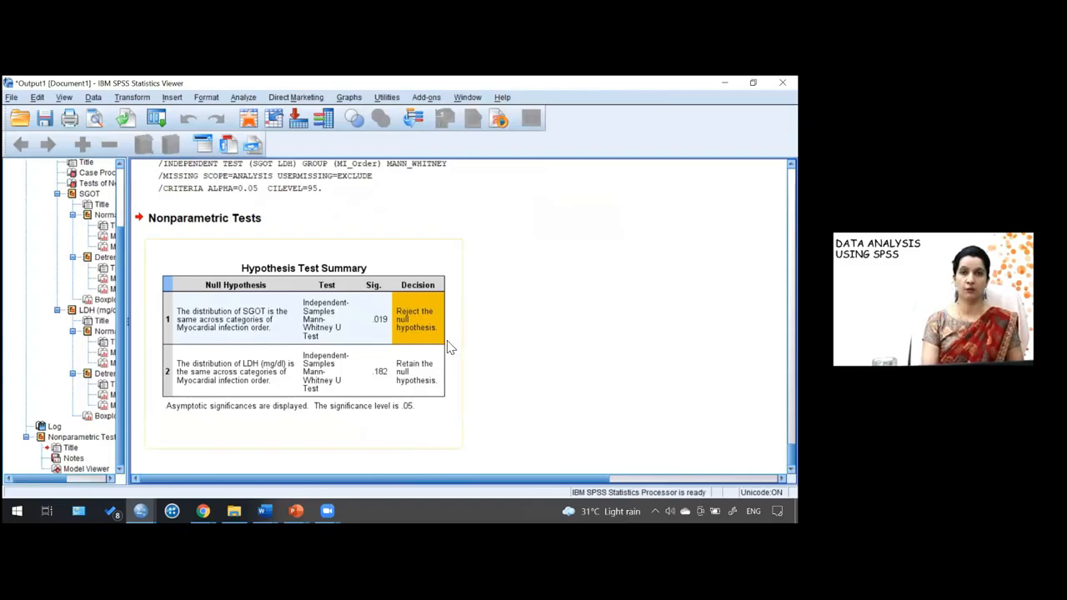
- Open the nonparametric test results in the Model Viewer to show the Mann-Whitney U test details
{"action": "left_click", "coordinate": [415, 344]}
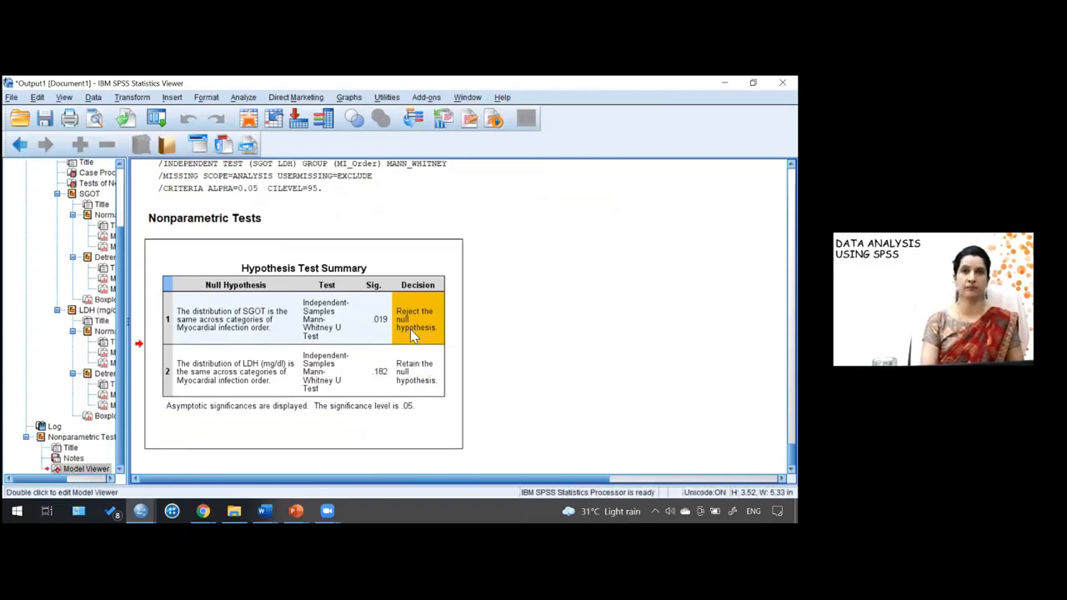
{"action": "double_click", "coordinate": [410, 326]}
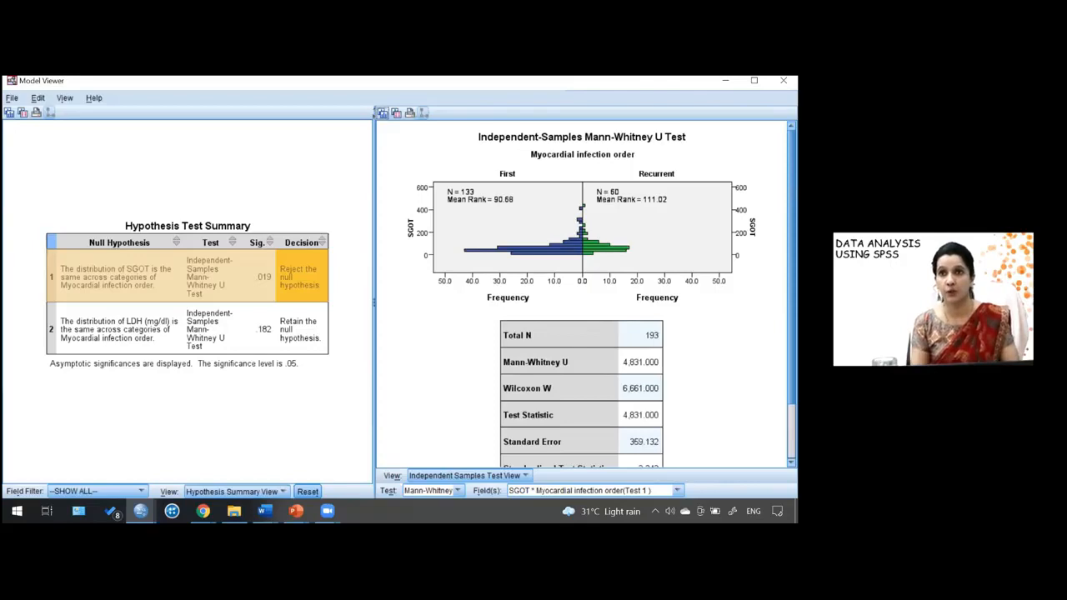
{"action": "scroll", "coordinate": [583, 292], "scroll_direction": "down", "scroll_amount": 3}
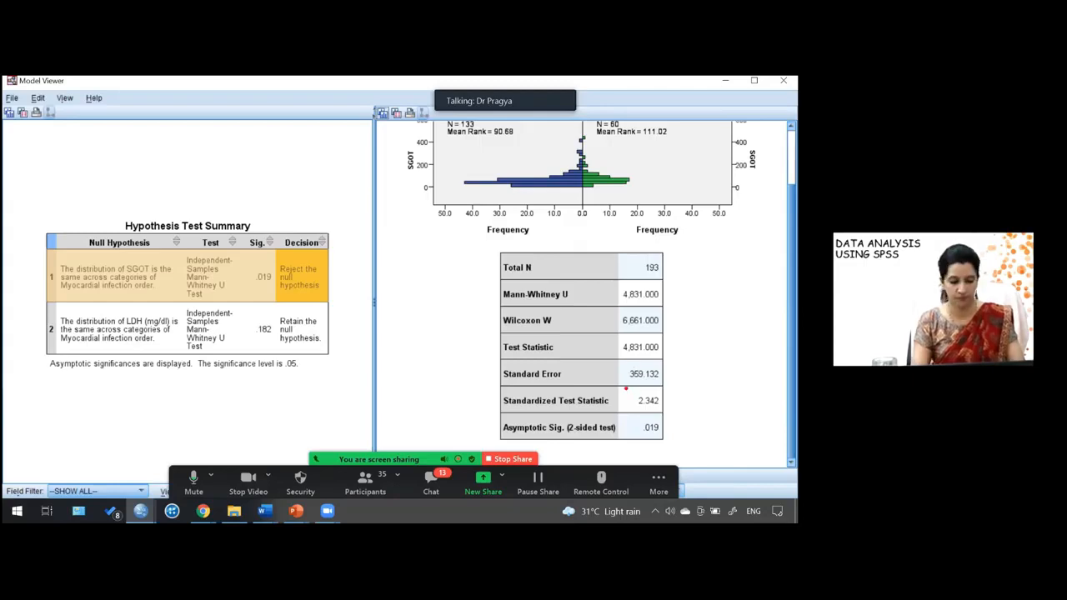
- Examine the SGOT Mann-Whitney U statistics, then display the test details for LDH
{"action": "left_click_drag", "start_coordinate": [626, 388], "coordinate": [668, 412]}
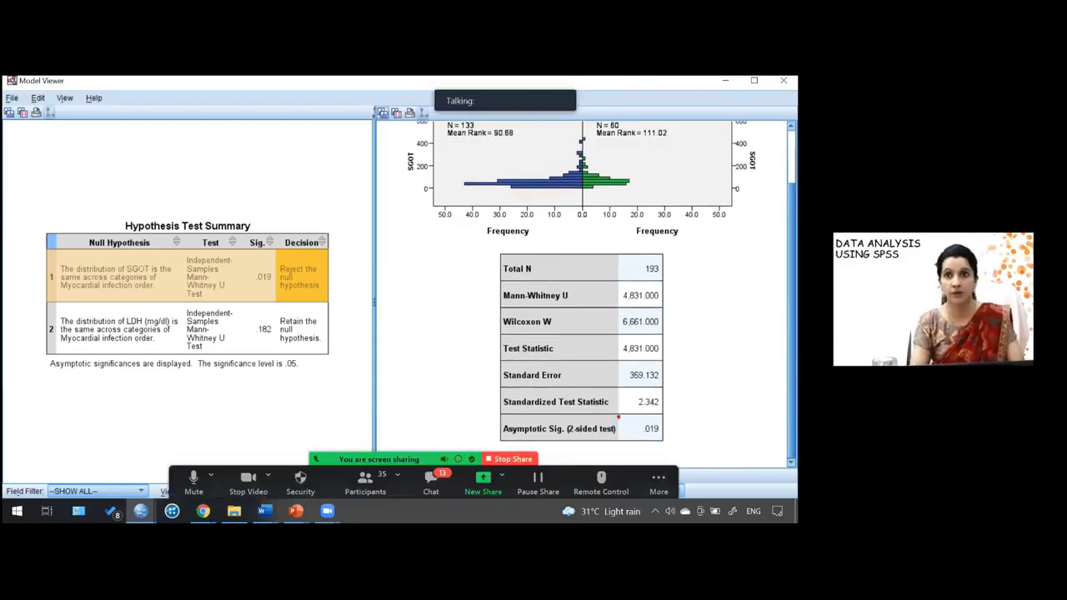
{"action": "left_click_drag", "start_coordinate": [616, 415], "coordinate": [672, 441]}
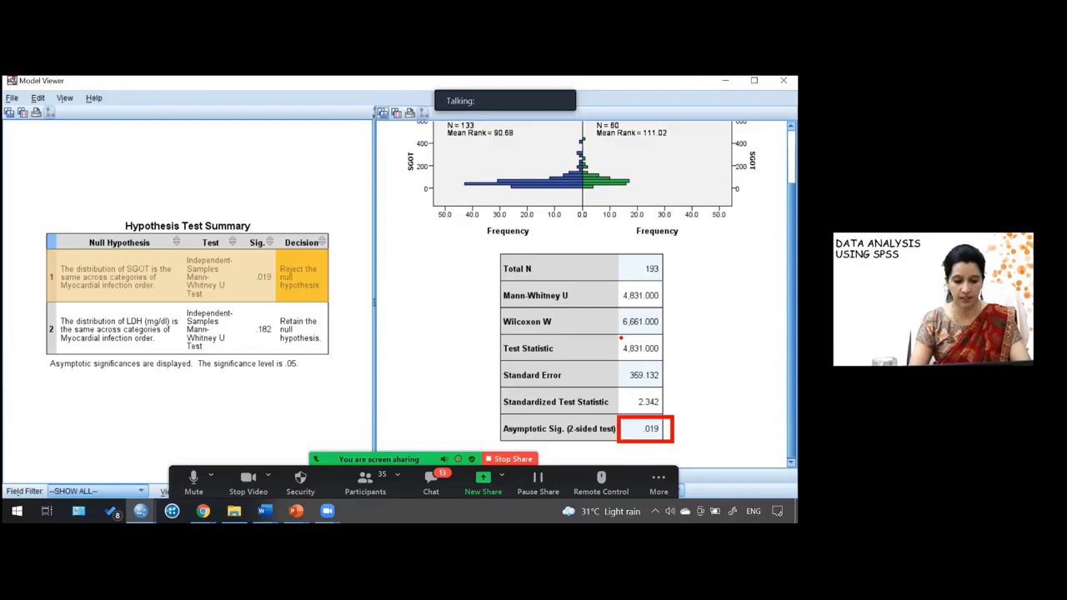
{"action": "left_click_drag", "start_coordinate": [620, 338], "coordinate": [667, 371]}
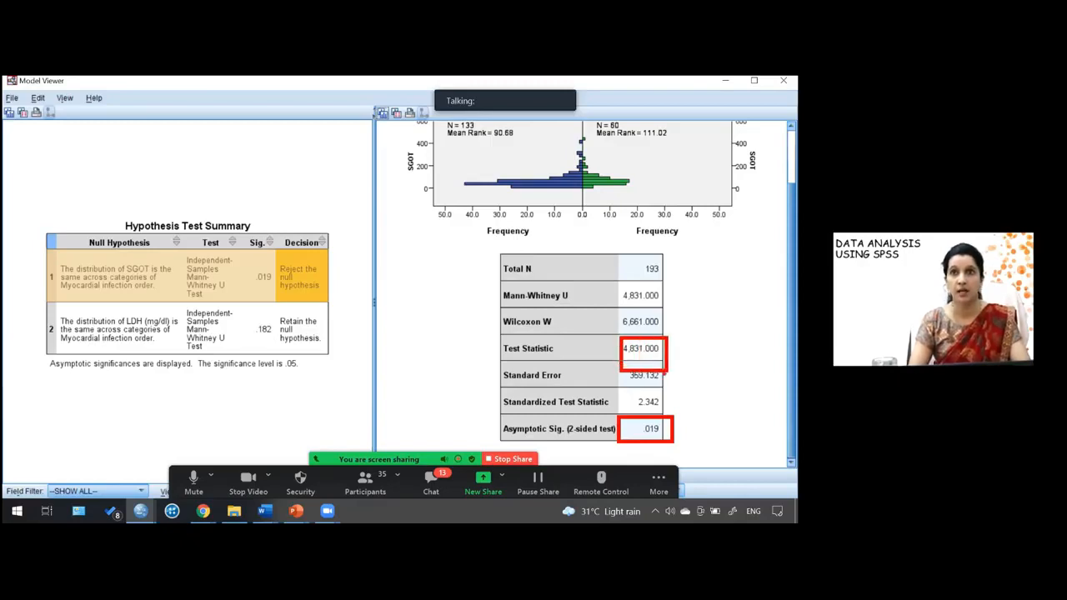
{"action": "left_click_drag", "start_coordinate": [620, 387], "coordinate": [676, 414]}
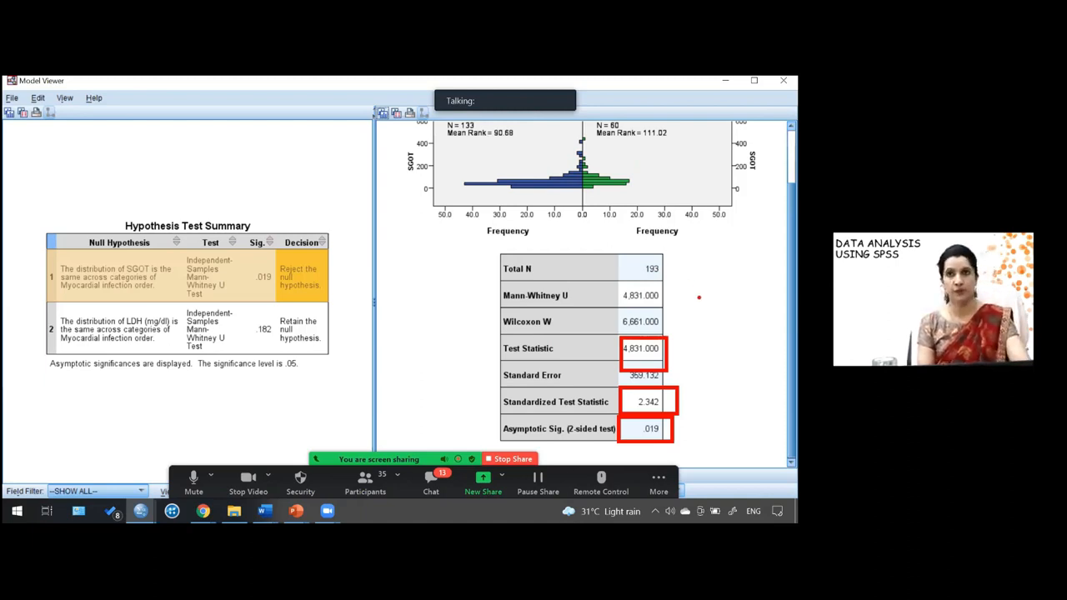
{"action": "key", "text": "Escape"}
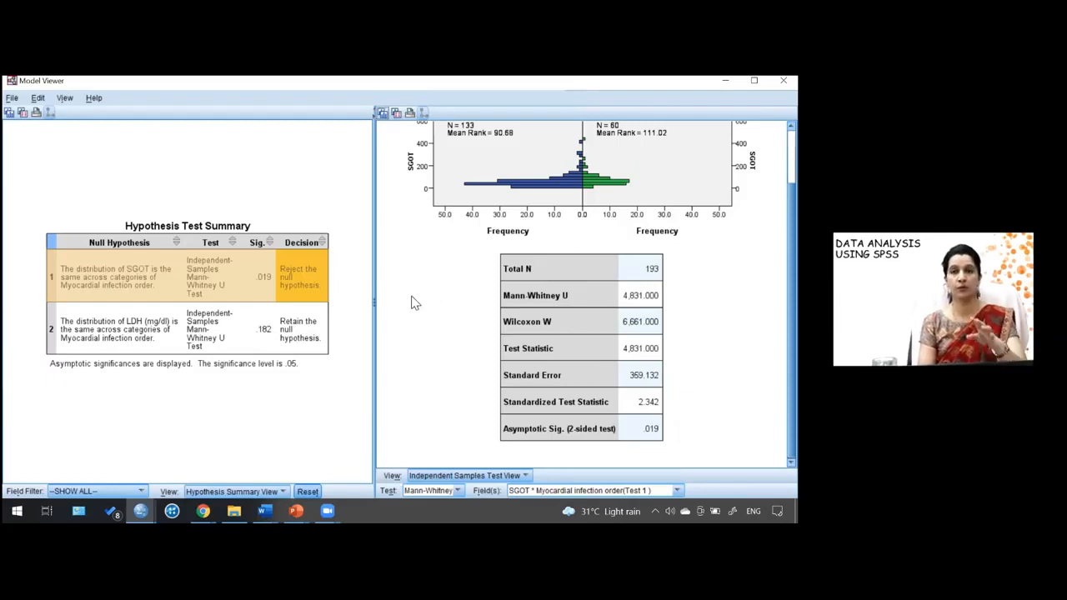
{"action": "left_click", "coordinate": [216, 337]}
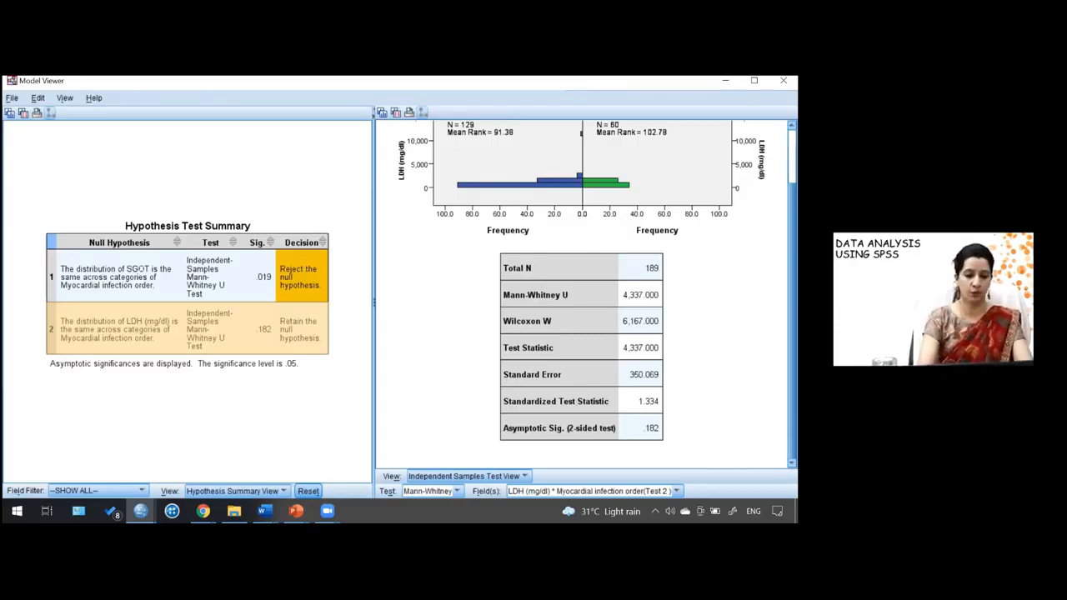
- Switch to the data editor and open the Means dialog under Compare Means
{"action": "key", "text": "super+Tab"}
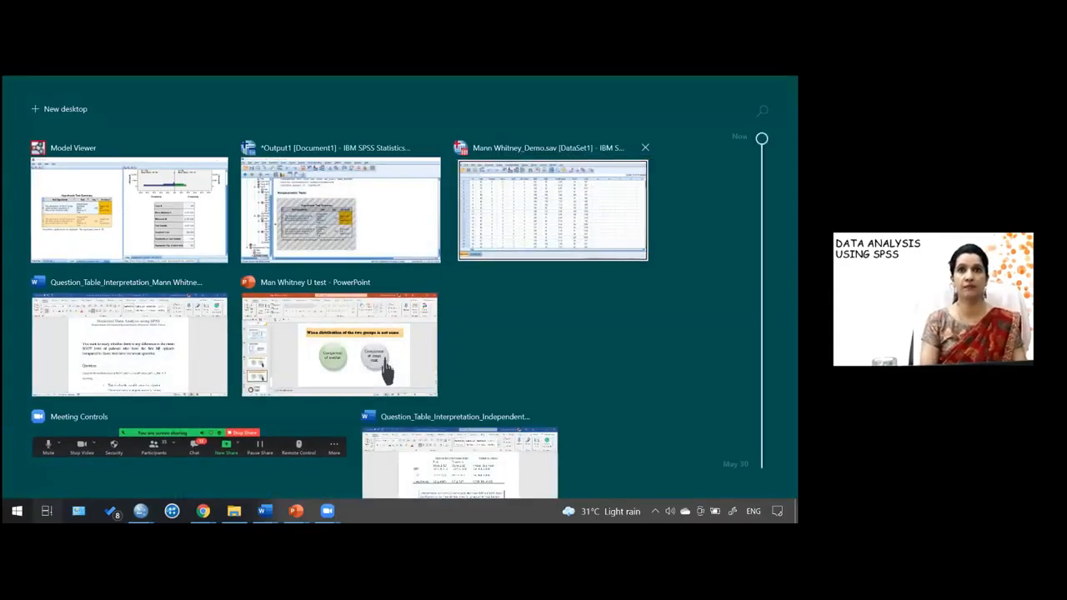
{"action": "key", "text": "Return"}
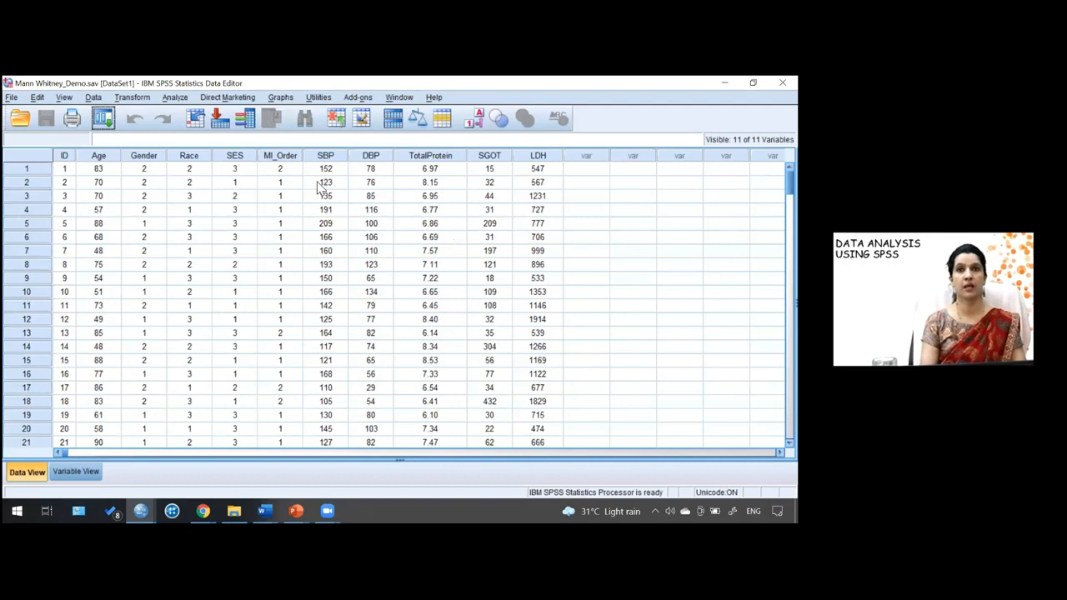
{"action": "left_click", "coordinate": [177, 99]}
{"action": "mouse_move", "coordinate": [208, 170]}
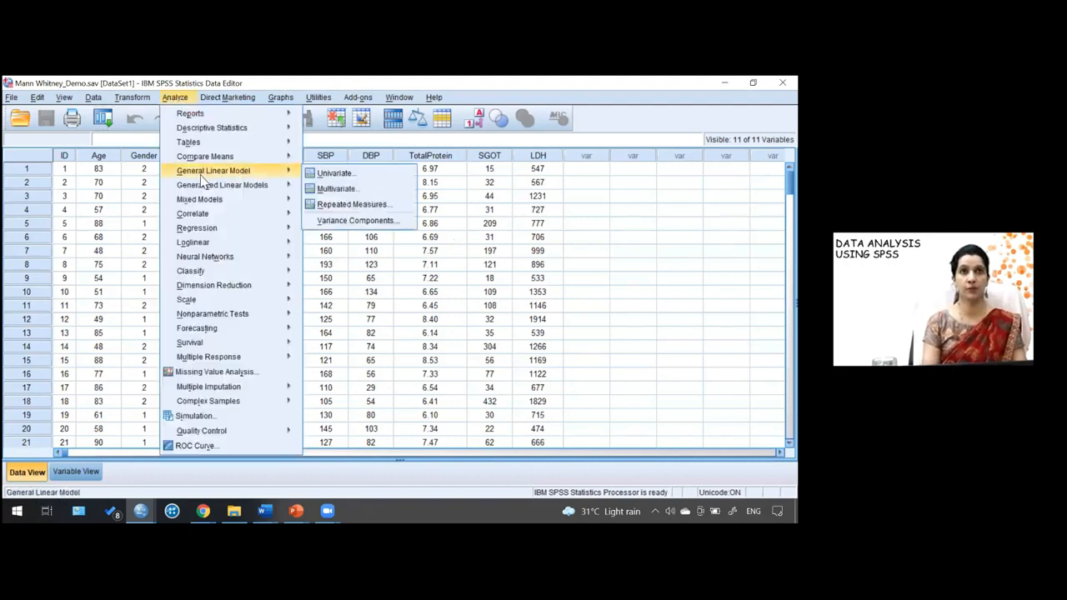
{"action": "mouse_move", "coordinate": [249, 157]}
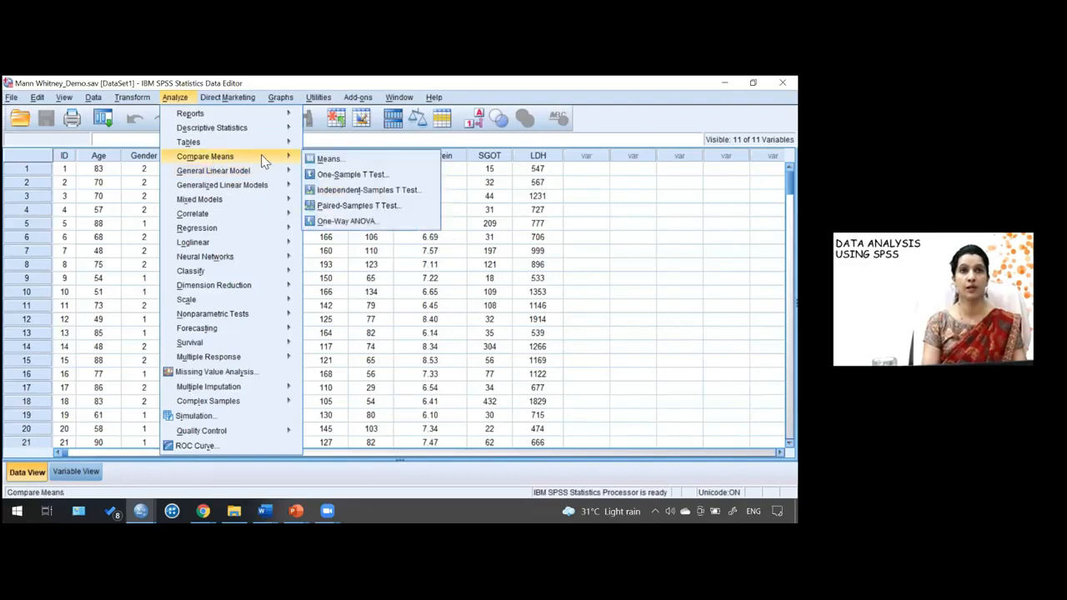
{"action": "left_click", "coordinate": [323, 160]}
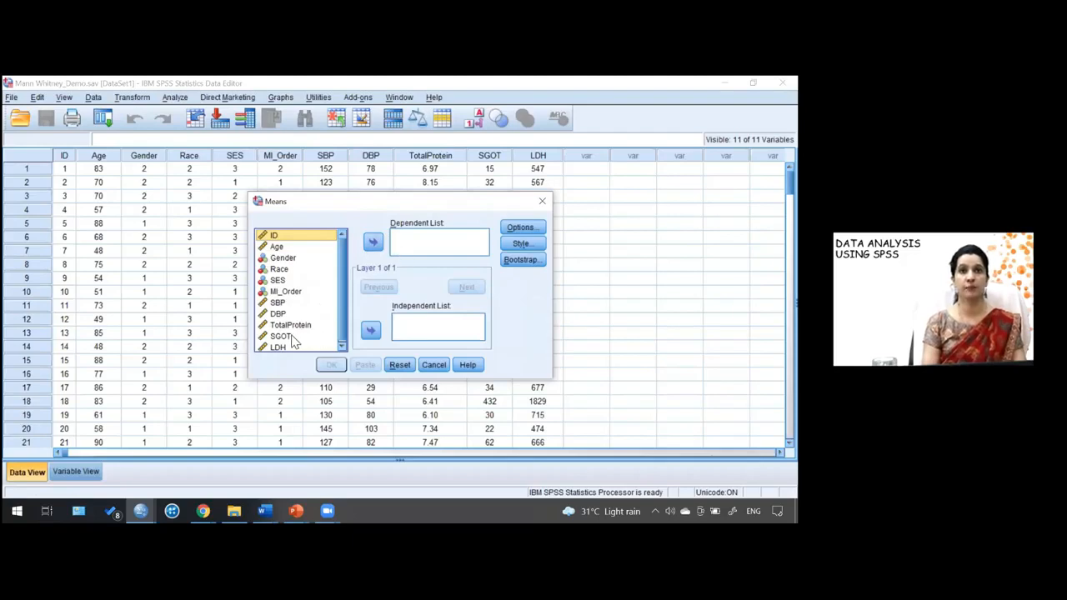
- Add SGOT and LDH to the dependent list and MI_Order to the independent list
{"action": "left_click", "coordinate": [288, 337]}
{"action": "left_click", "coordinate": [373, 242]}
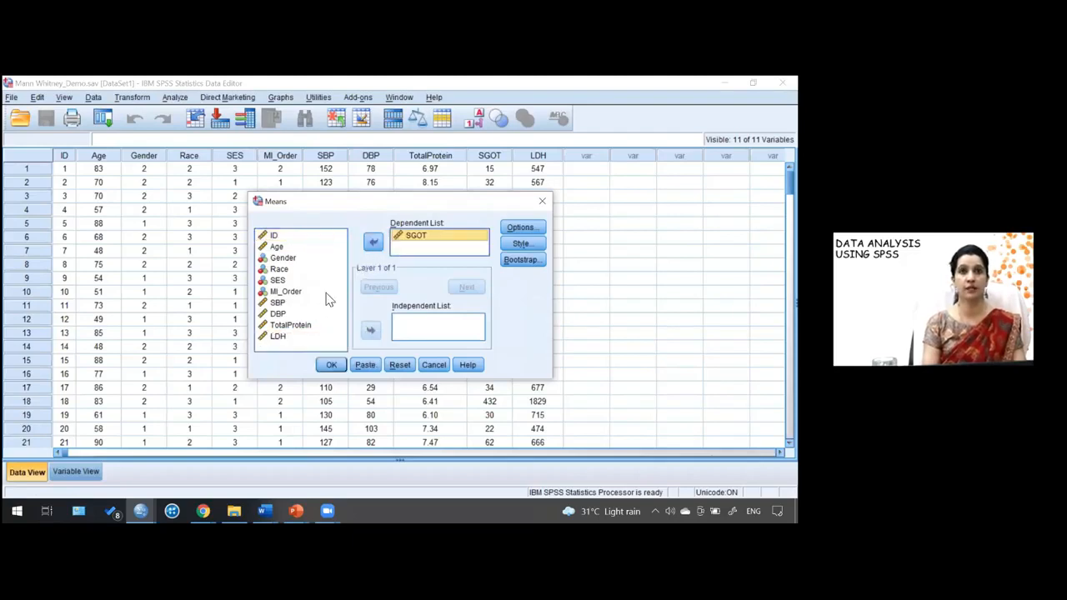
{"action": "left_click", "coordinate": [284, 337]}
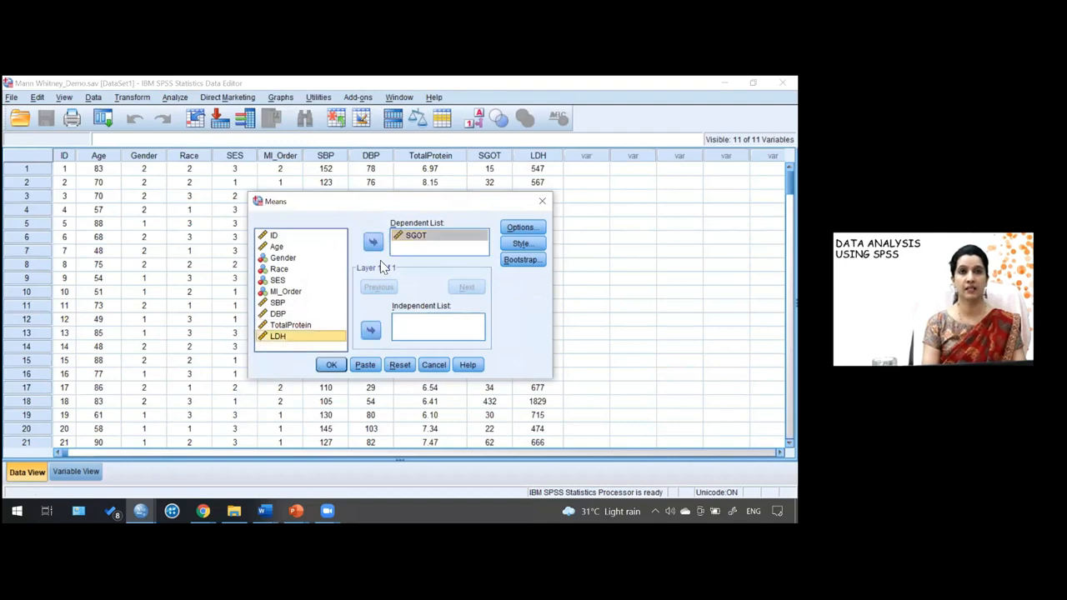
{"action": "left_click", "coordinate": [372, 242]}
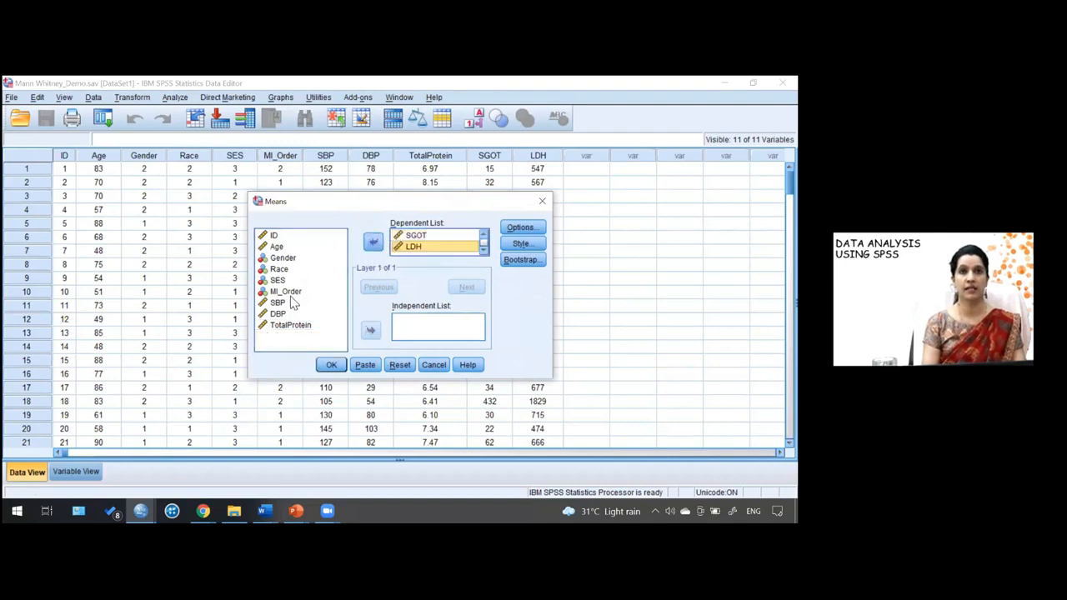
{"action": "left_click", "coordinate": [286, 292]}
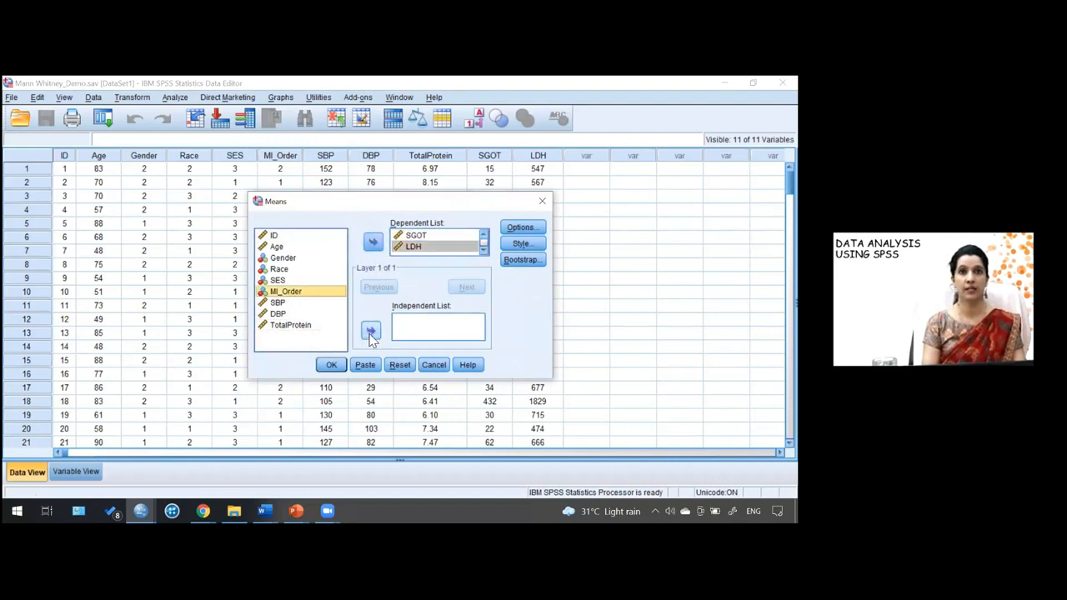
{"action": "left_click", "coordinate": [371, 332]}
- In Options, remove the default cell statistics and add Median as the only cell statistic
{"action": "left_click", "coordinate": [532, 232]}
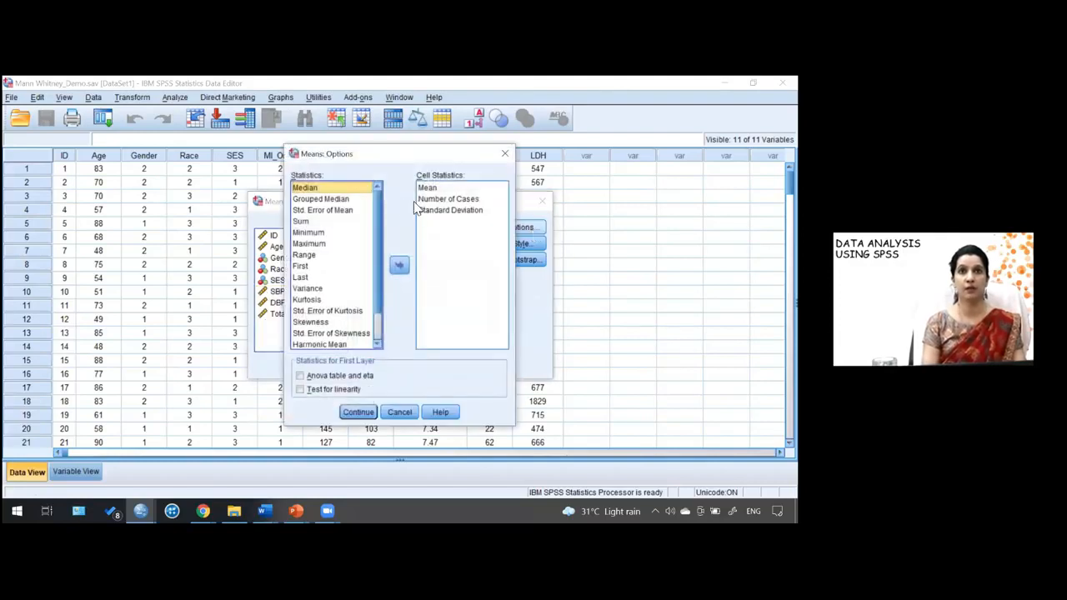
{"action": "left_click", "coordinate": [464, 190]}
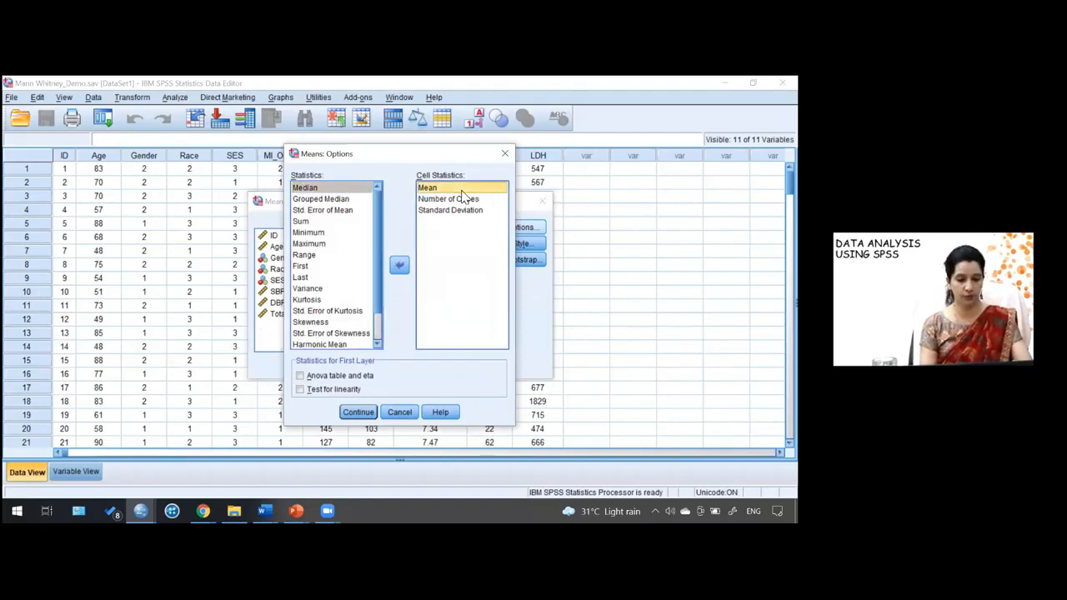
{"action": "key", "text": "ctrl+a"}
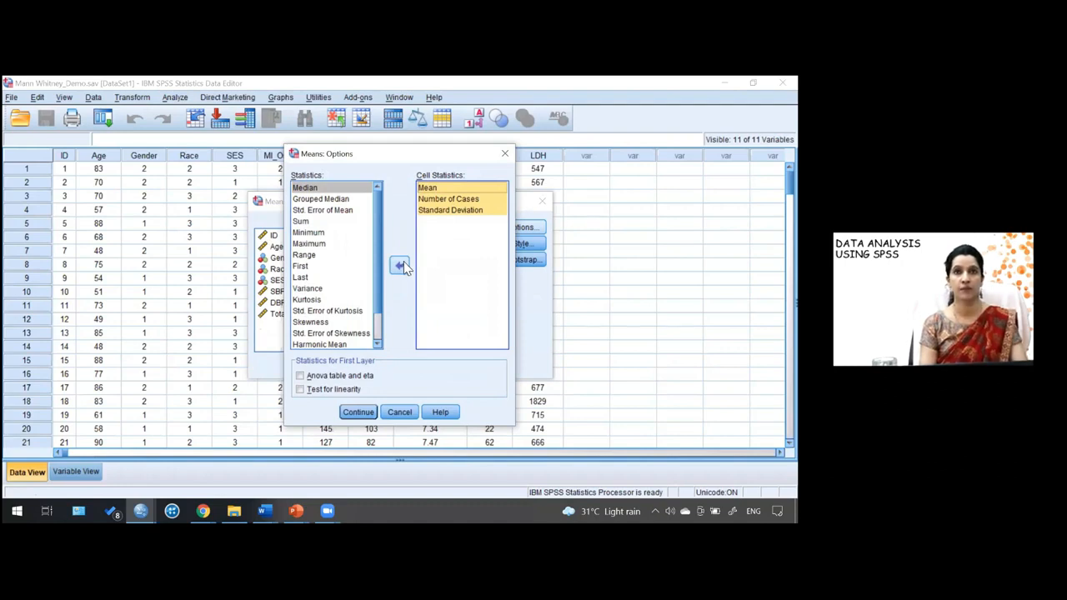
{"action": "left_click", "coordinate": [400, 265]}
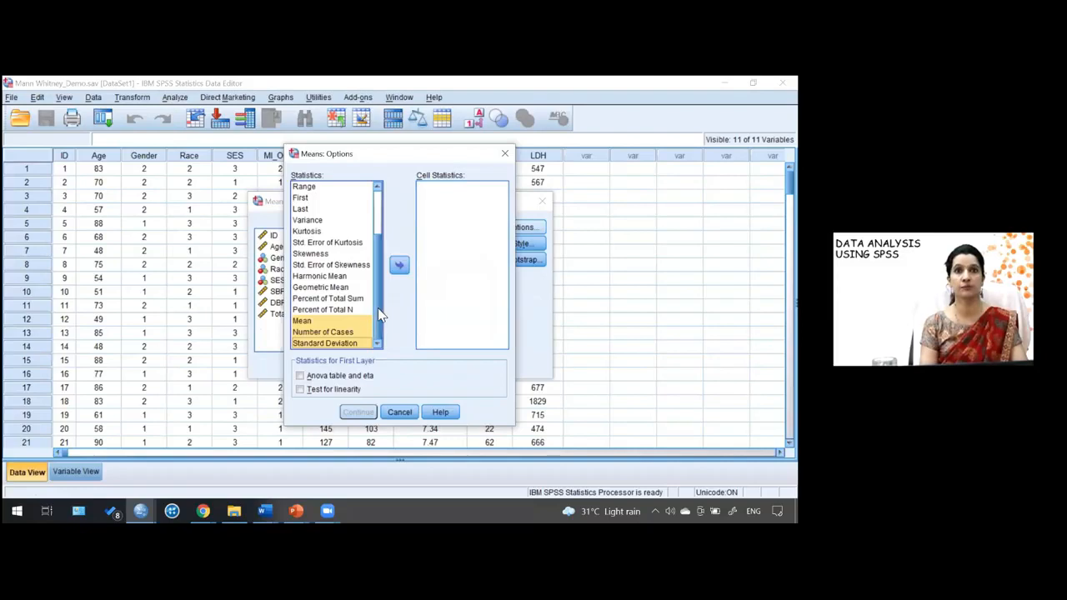
{"action": "scroll", "coordinate": [377, 305], "scroll_direction": "up", "scroll_amount": 2}
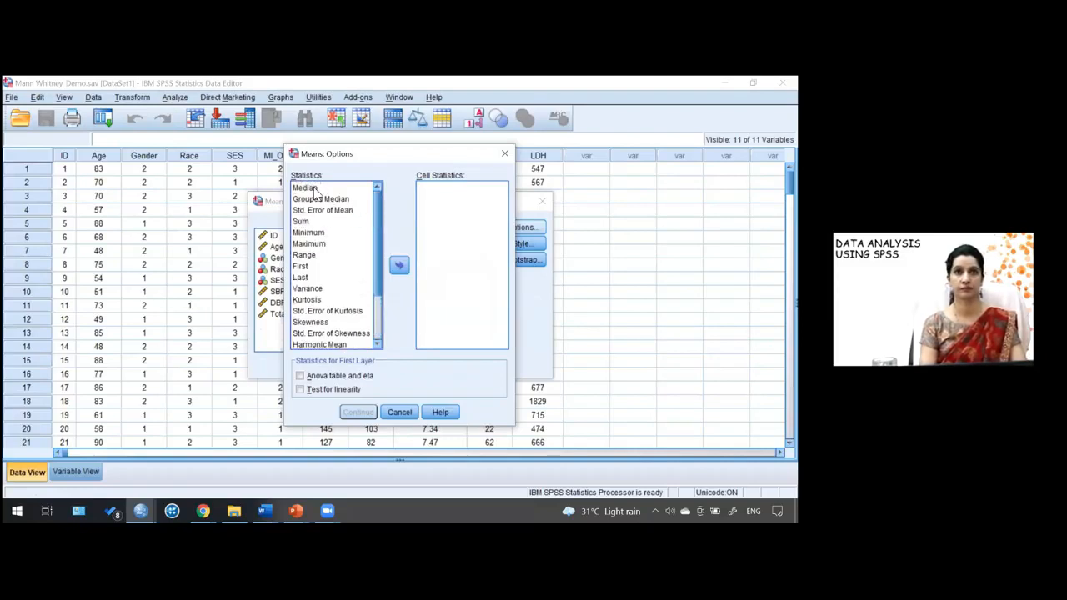
{"action": "left_click", "coordinate": [316, 189]}
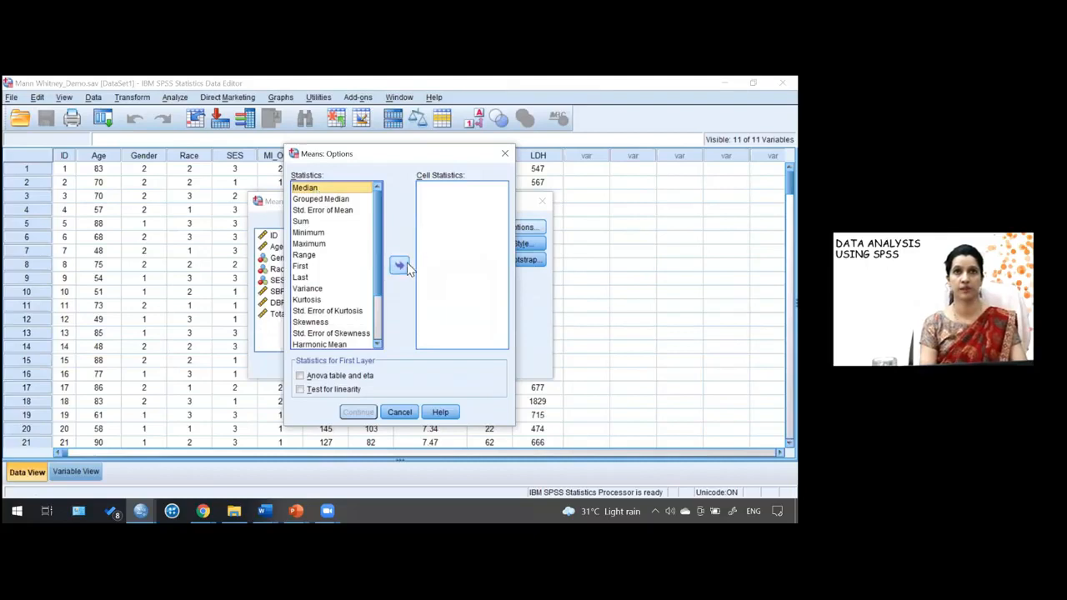
{"action": "left_click", "coordinate": [401, 265]}
{"action": "left_click", "coordinate": [364, 414]}
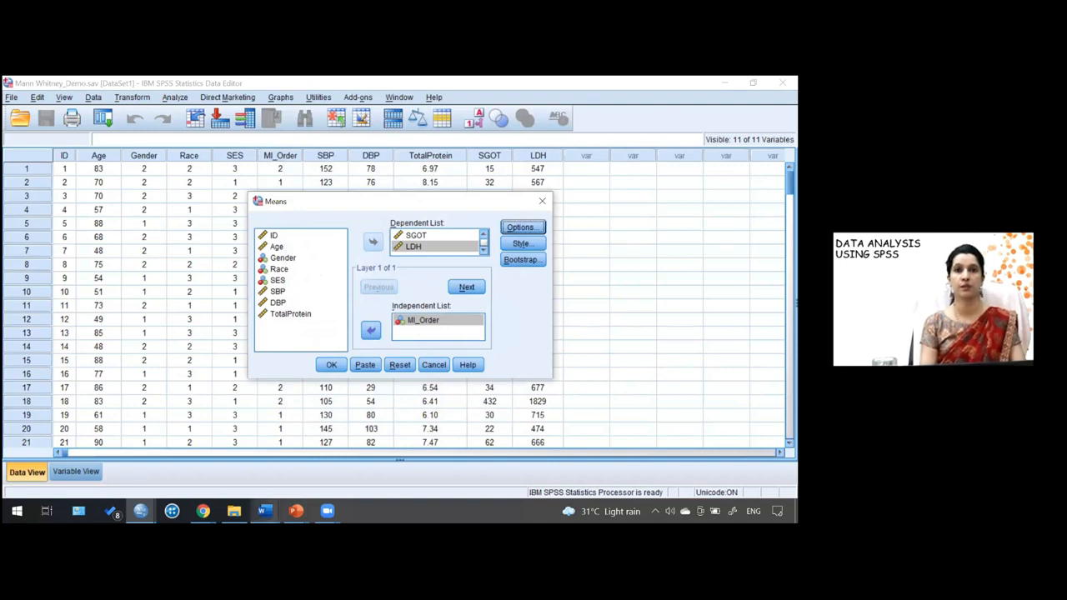
- Run the Means analysis for median SGOT and LDH by MI order
{"action": "mouse_move", "coordinate": [265, 511]}
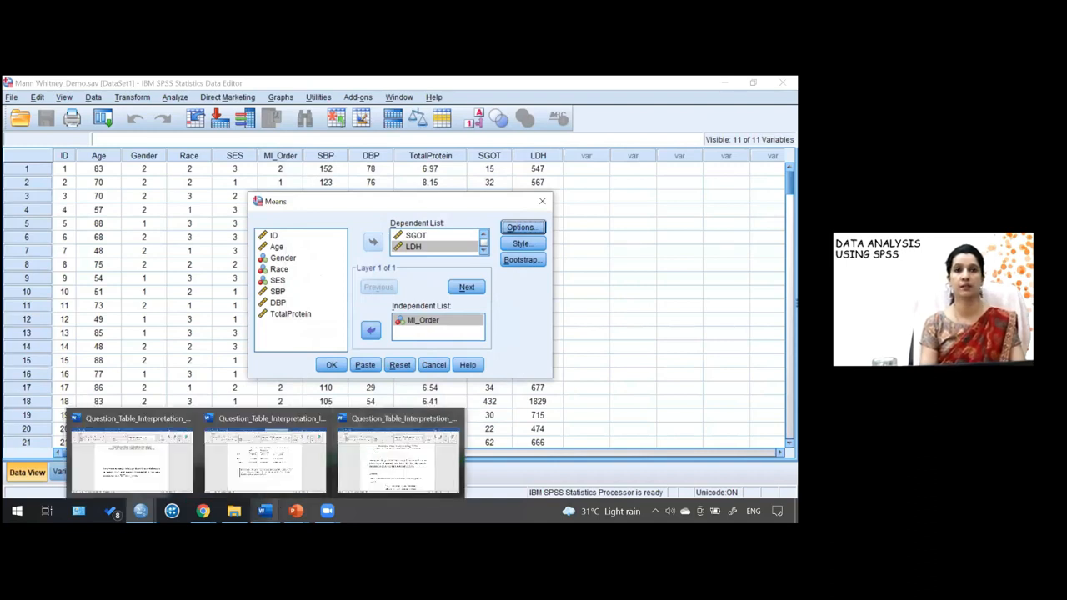
{"action": "mouse_move", "coordinate": [140, 511]}
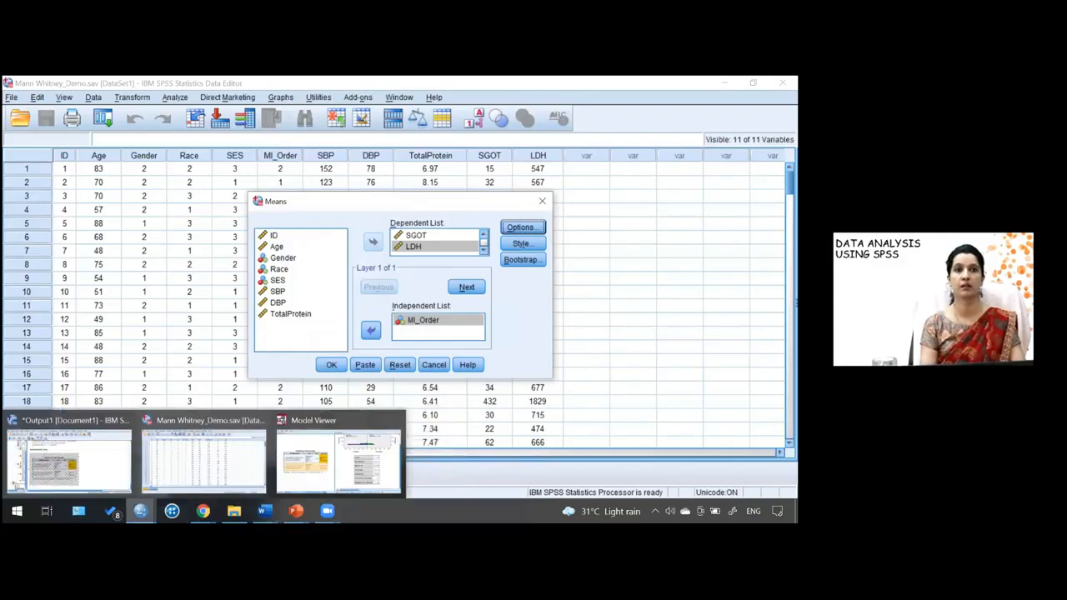
{"action": "left_click", "coordinate": [329, 368]}
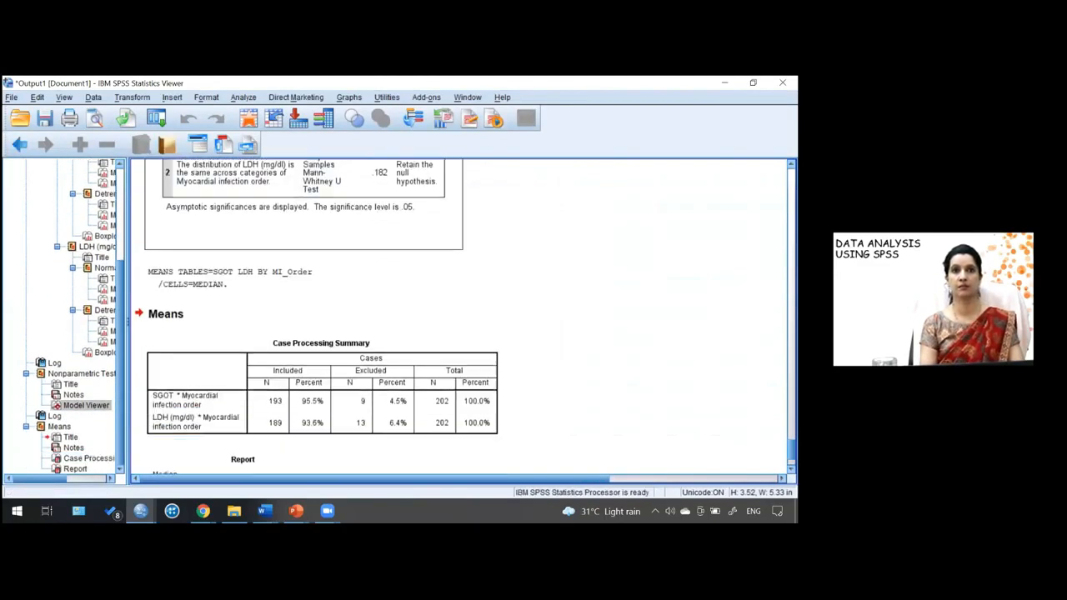
{"action": "left_click", "coordinate": [194, 428]}
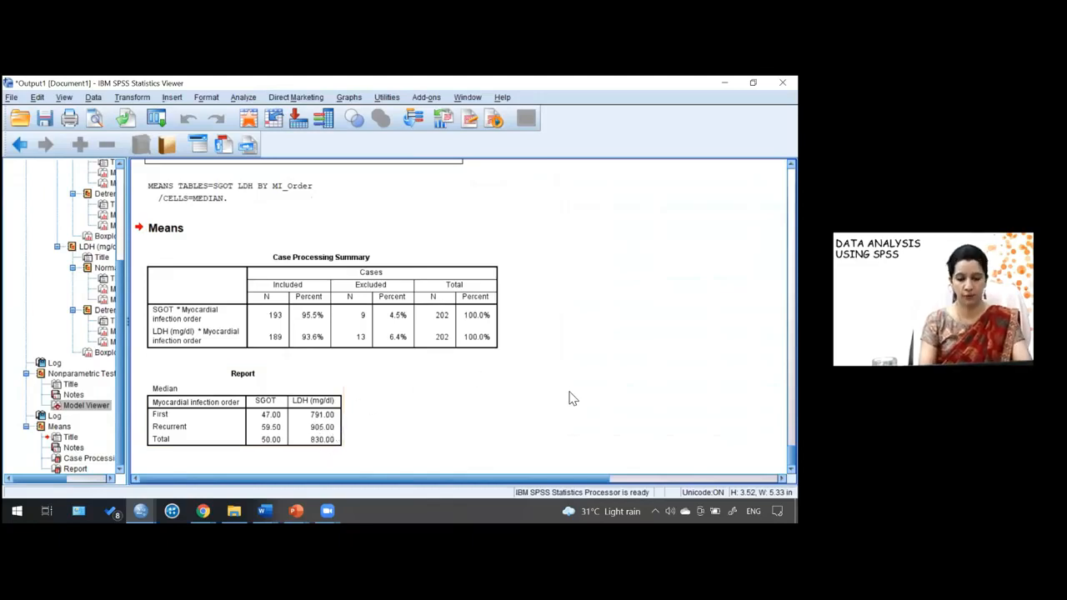
- Snap the output viewer aside and switch to the Word document with the independent-samples results table
{"action": "key", "text": "super+Right"}
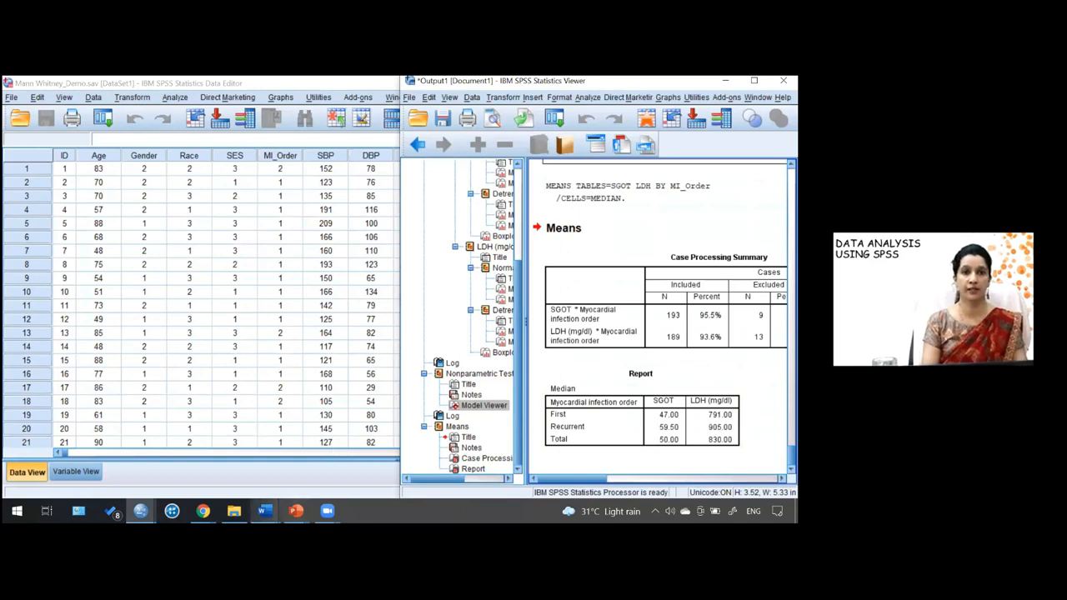
{"action": "mouse_move", "coordinate": [264, 510]}
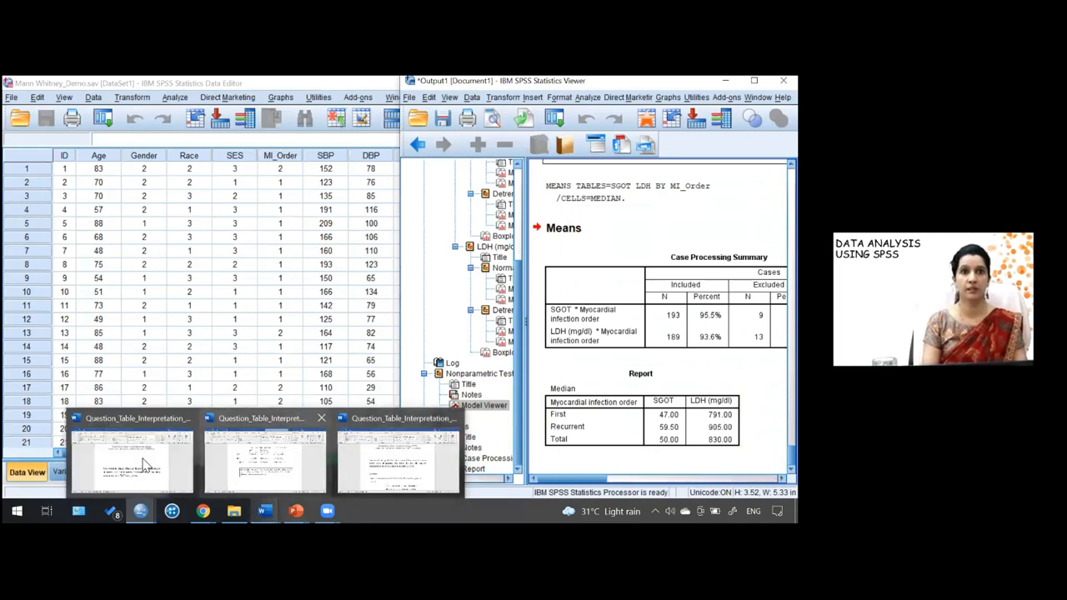
{"action": "left_click", "coordinate": [127, 475]}
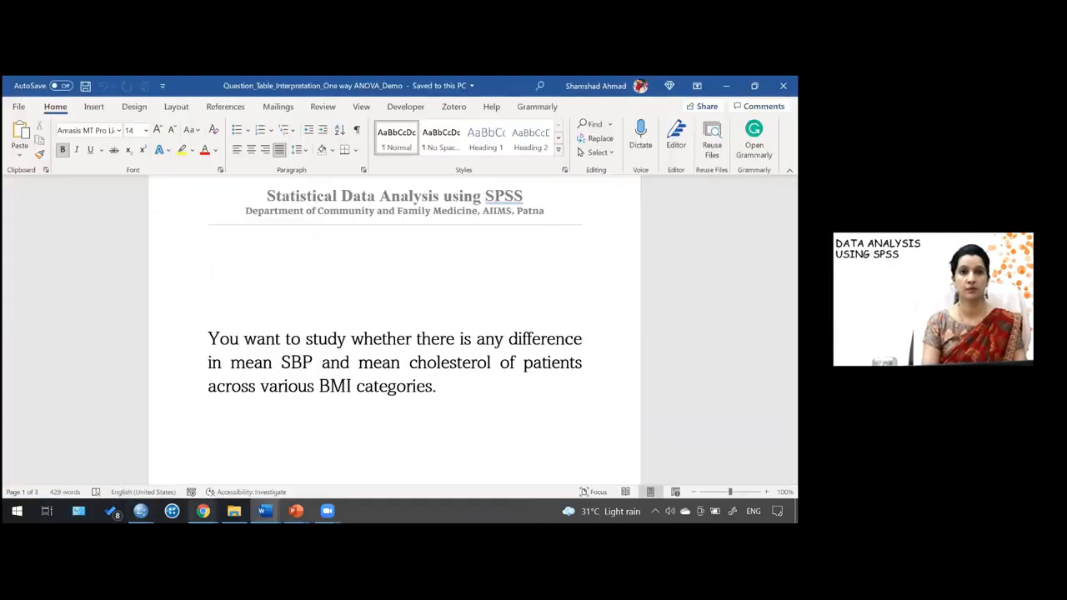
{"action": "mouse_move", "coordinate": [265, 510]}
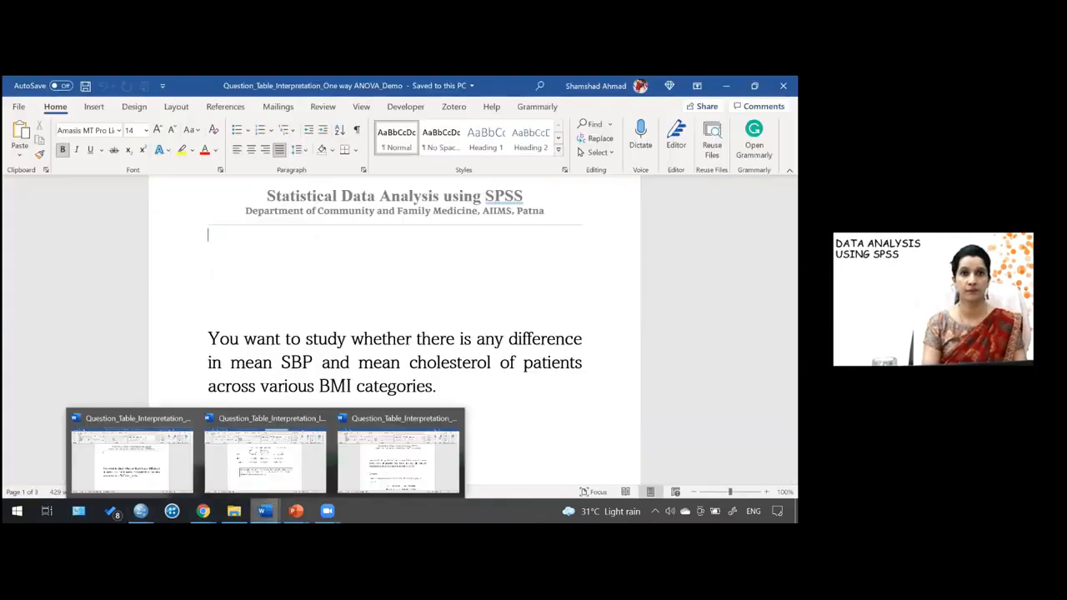
{"action": "left_click", "coordinate": [267, 442]}
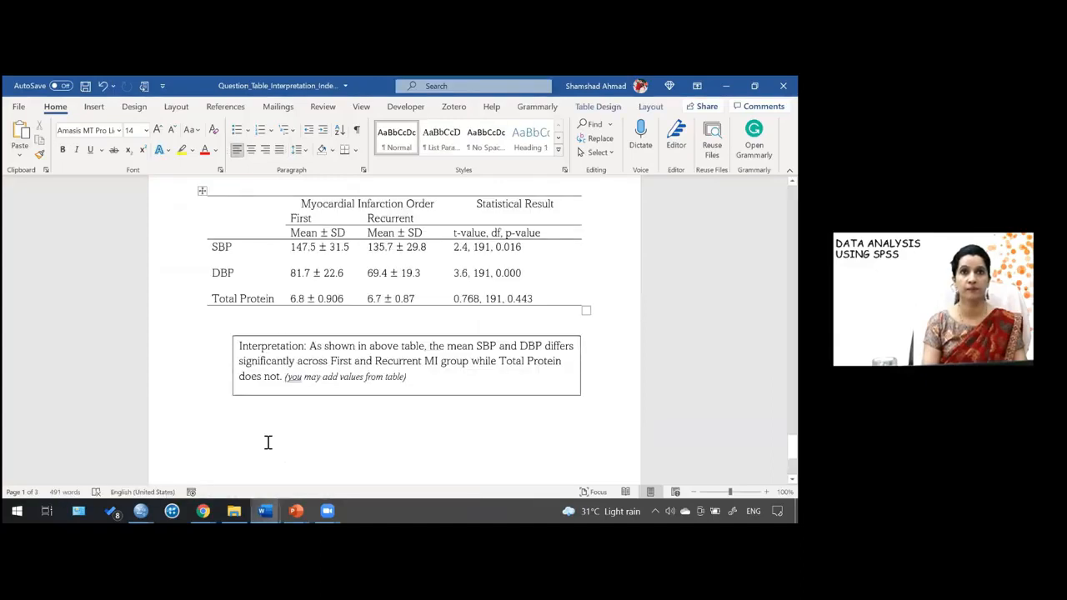
{"action": "mouse_move", "coordinate": [265, 510]}
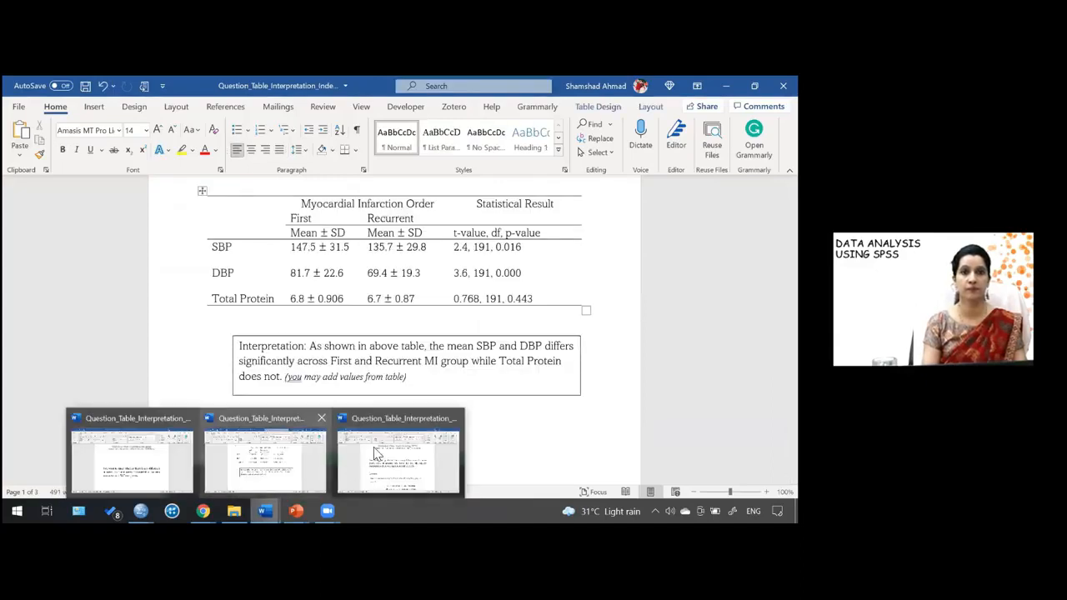
- Snap the Mann-Whitney Word document beside the SPSS output viewer showing the median report
{"action": "left_click", "coordinate": [428, 435]}
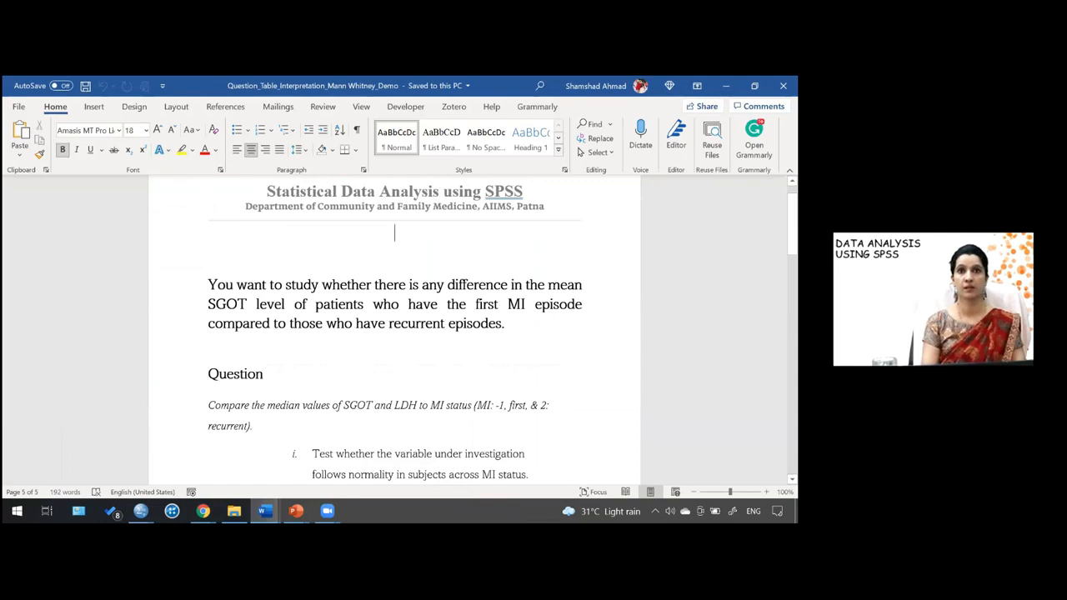
{"action": "key", "text": "super+Left"}
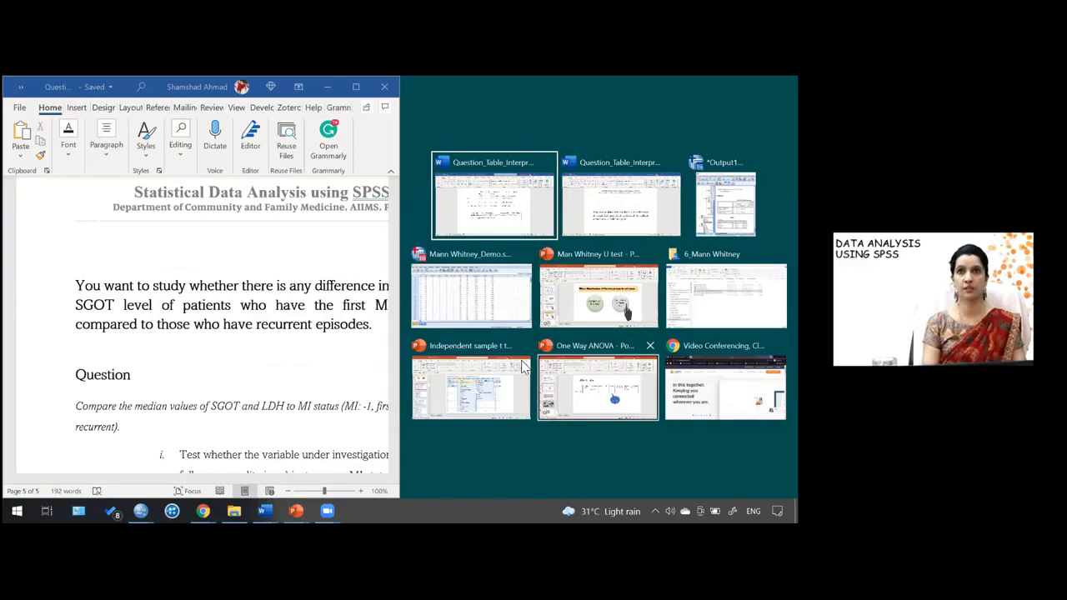
{"action": "left_click", "coordinate": [496, 300]}
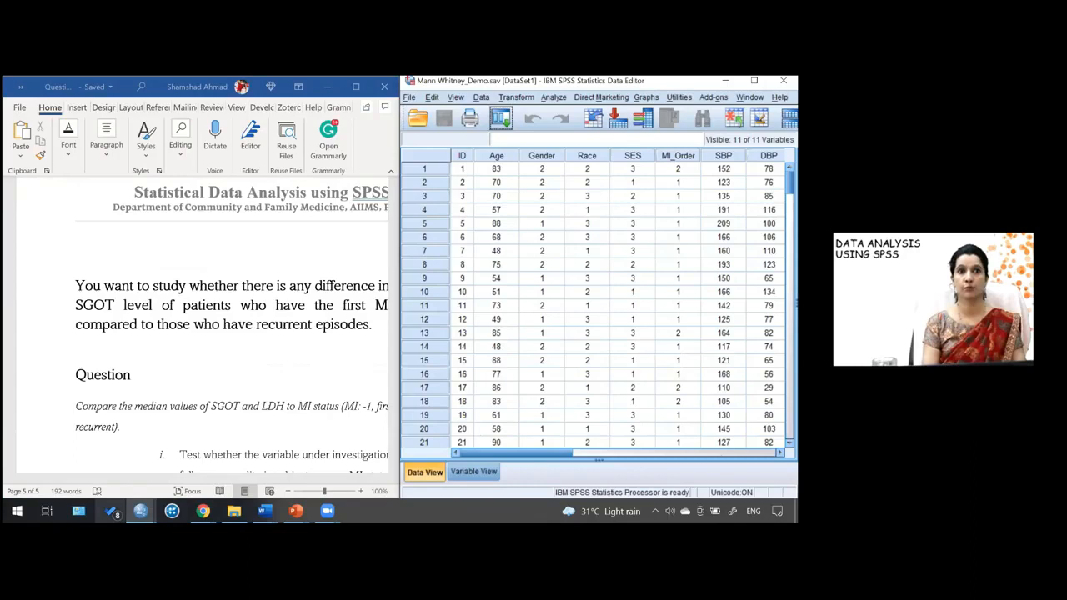
{"action": "mouse_move", "coordinate": [141, 511]}
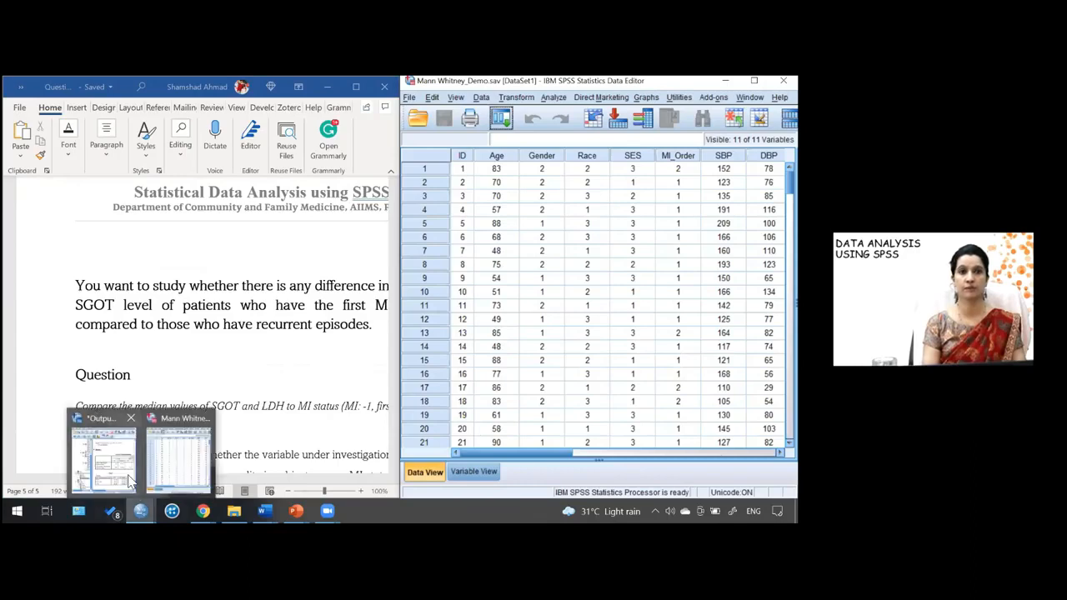
{"action": "left_click", "coordinate": [117, 461]}
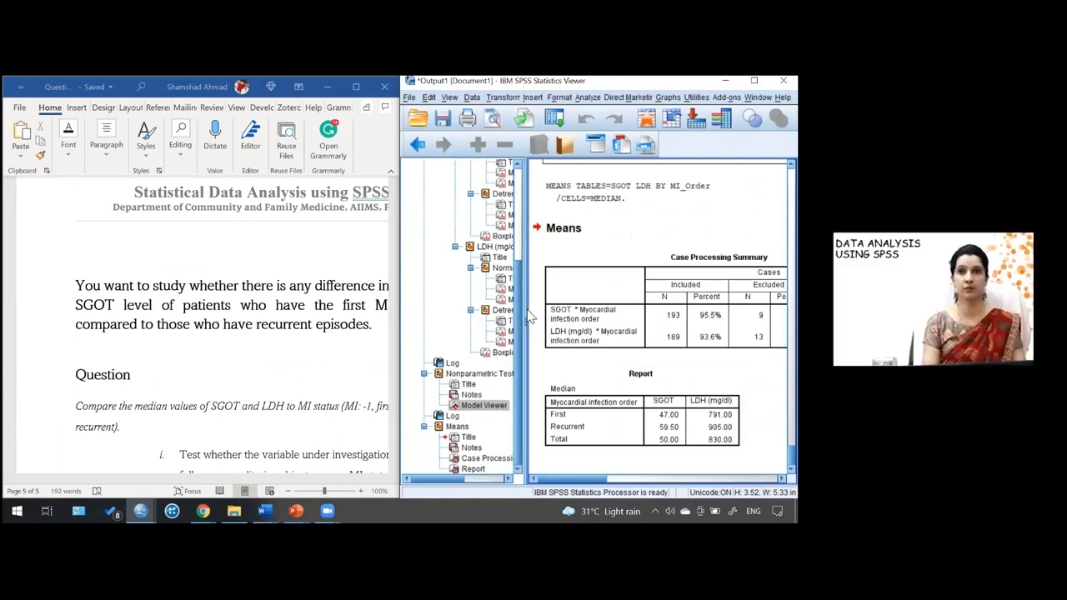
{"action": "left_click_drag", "start_coordinate": [528, 312], "coordinate": [458, 316]}
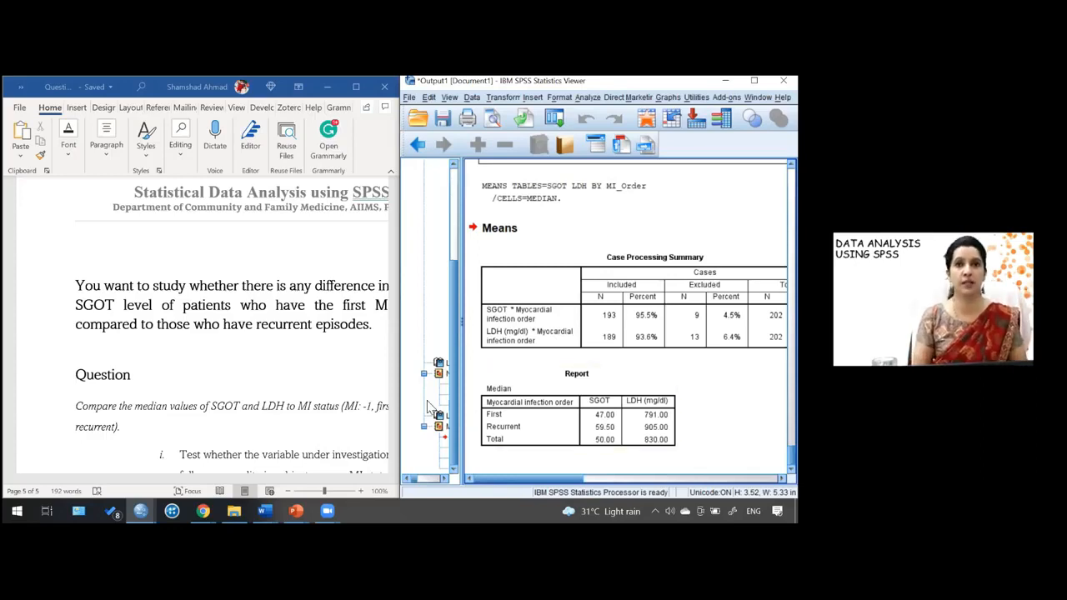
- Bring the SGOT results table into view and open the Mann-Whitney hypothesis test summary in the Model Viewer
{"action": "left_click", "coordinate": [371, 429]}
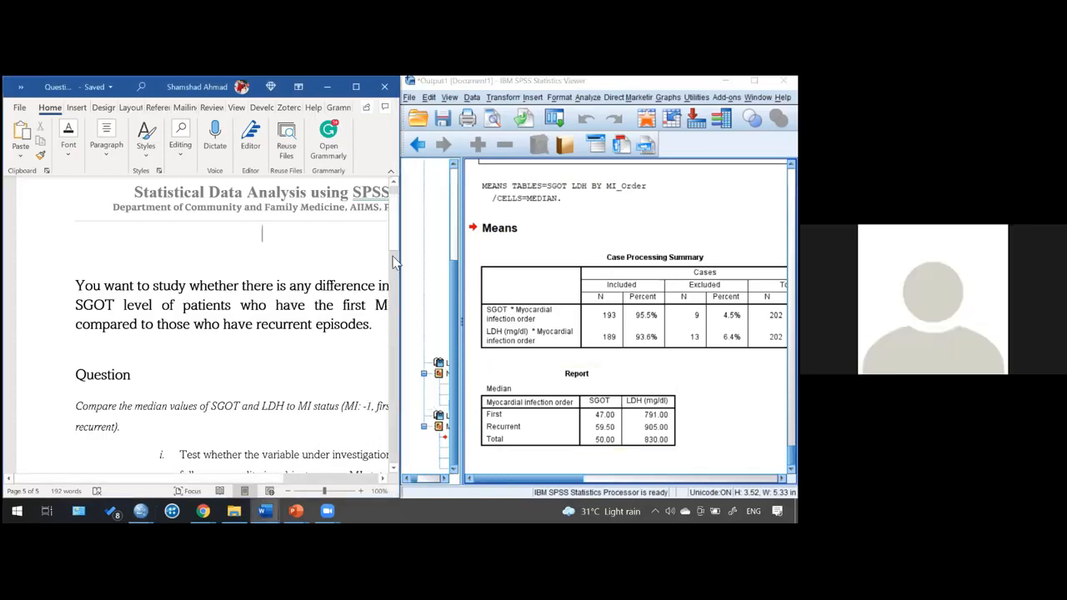
{"action": "left_click_drag", "start_coordinate": [394, 243], "coordinate": [387, 379]}
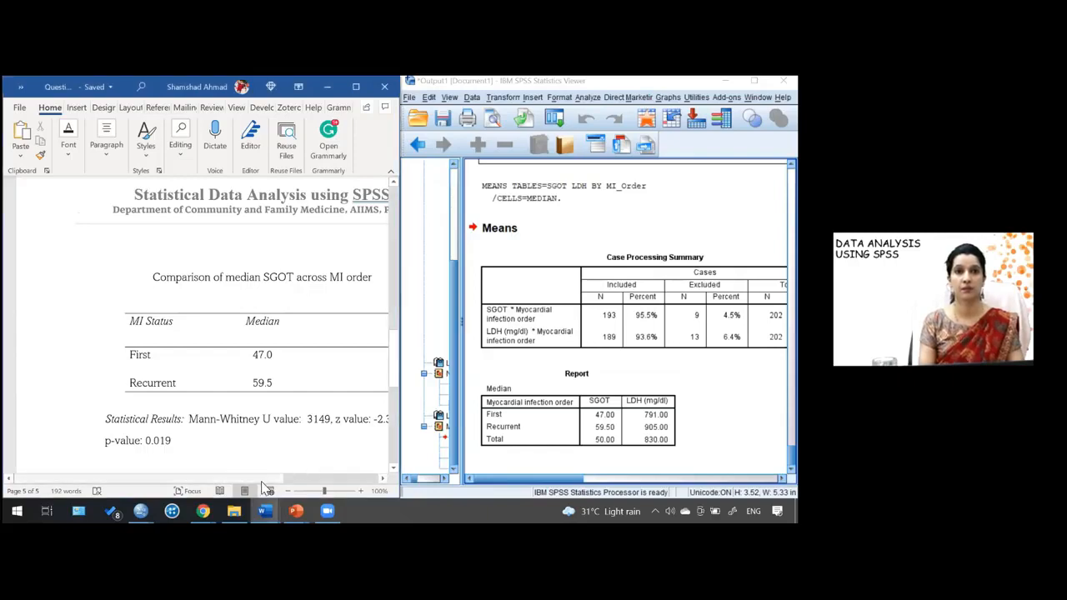
{"action": "left_click_drag", "start_coordinate": [272, 482], "coordinate": [309, 485]}
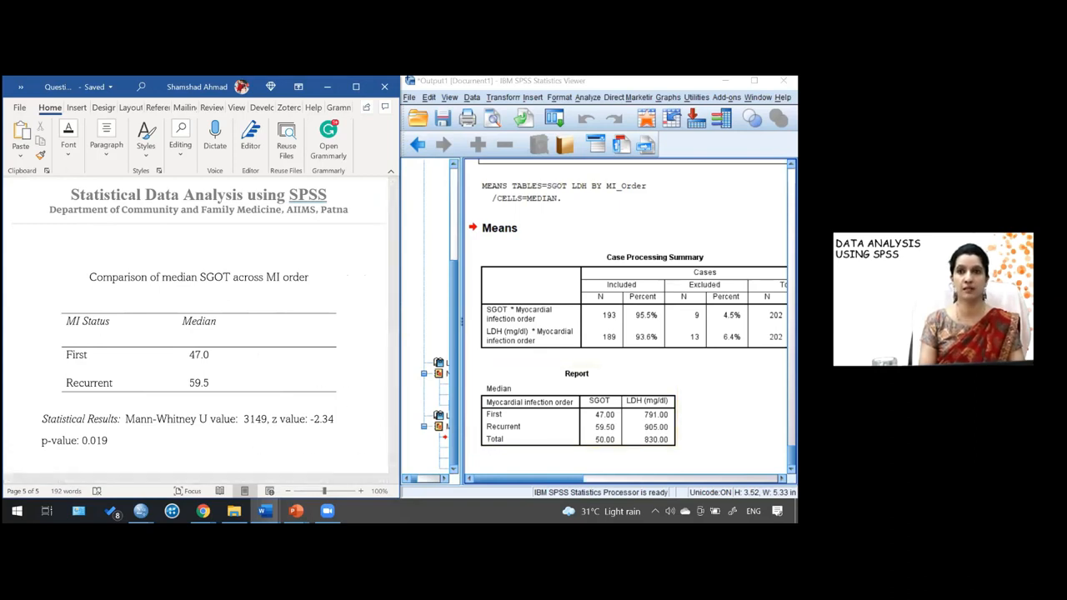
{"action": "left_click", "coordinate": [722, 400]}
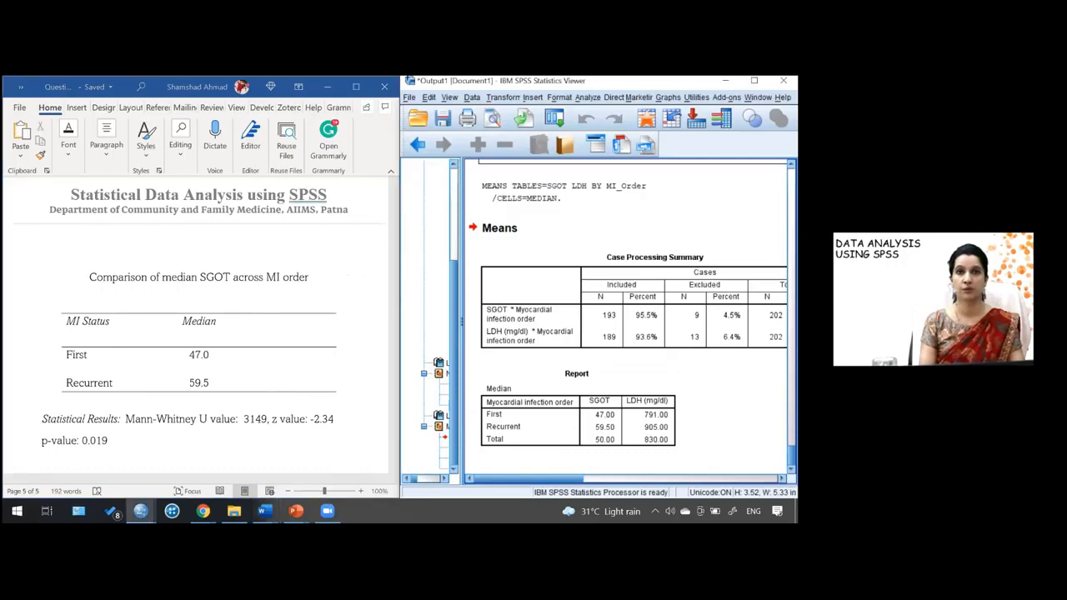
{"action": "scroll", "coordinate": [721, 400], "scroll_direction": "up", "scroll_amount": 5}
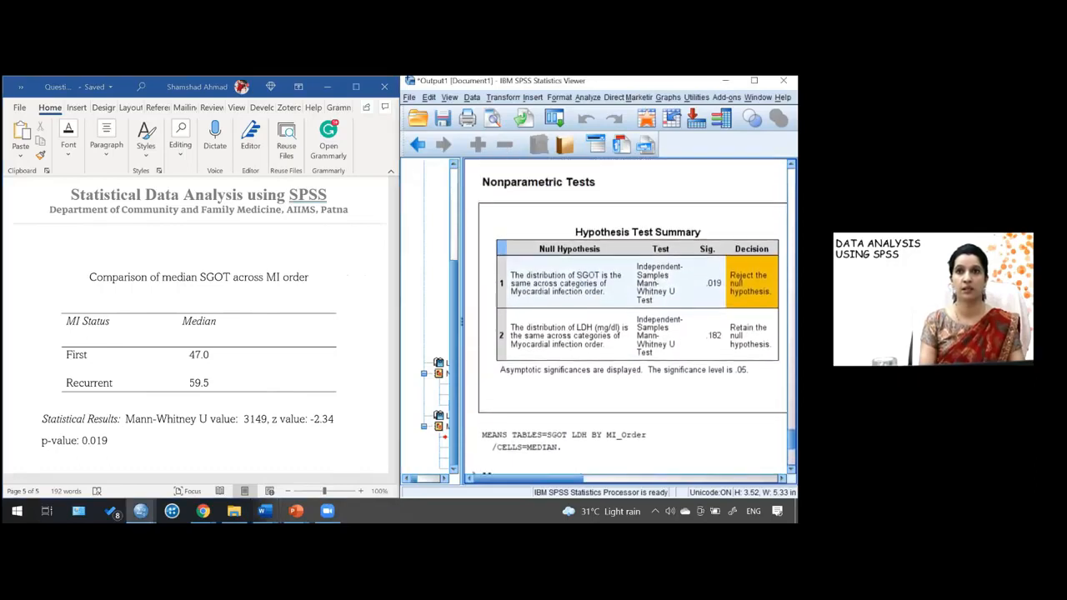
{"action": "left_click", "coordinate": [741, 280]}
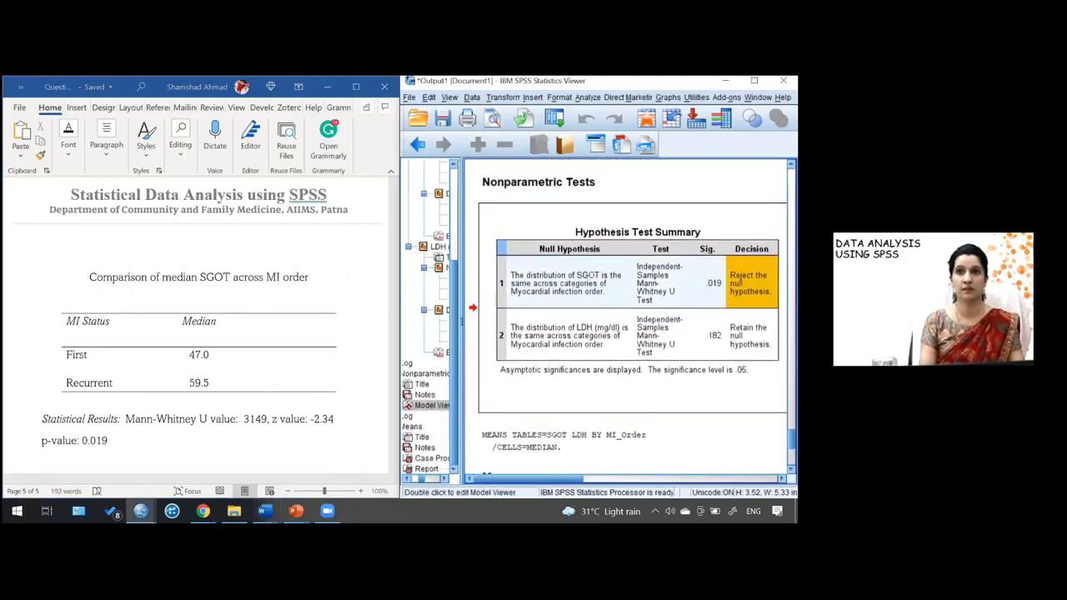
{"action": "double_click", "coordinate": [556, 326]}
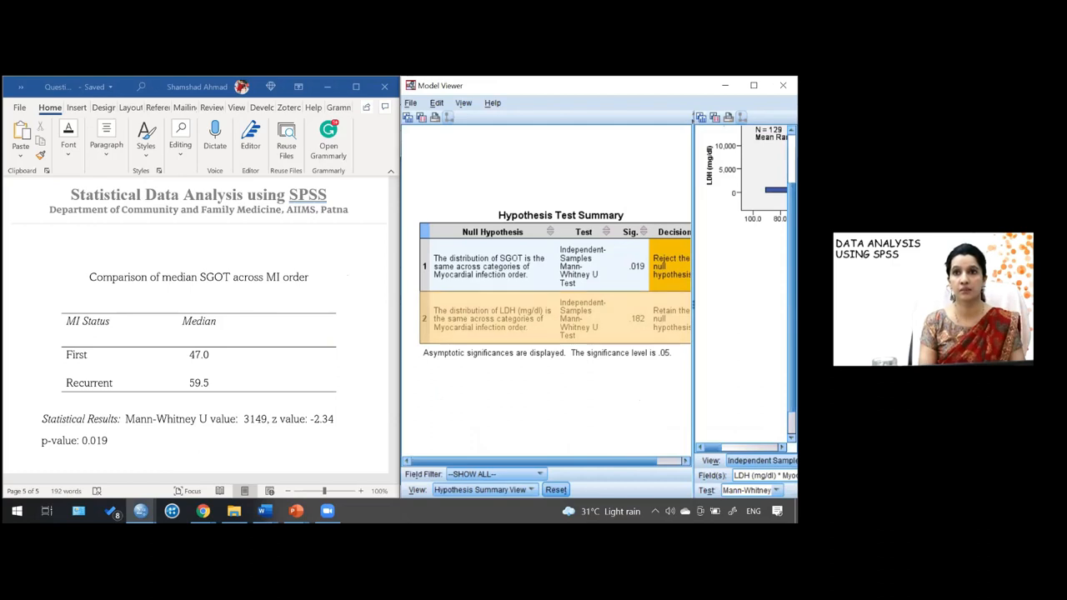
- Display the independent-samples test details for SGOT by MI order to read the U and z statistics
{"action": "left_click_drag", "start_coordinate": [713, 448], "coordinate": [730, 447]}
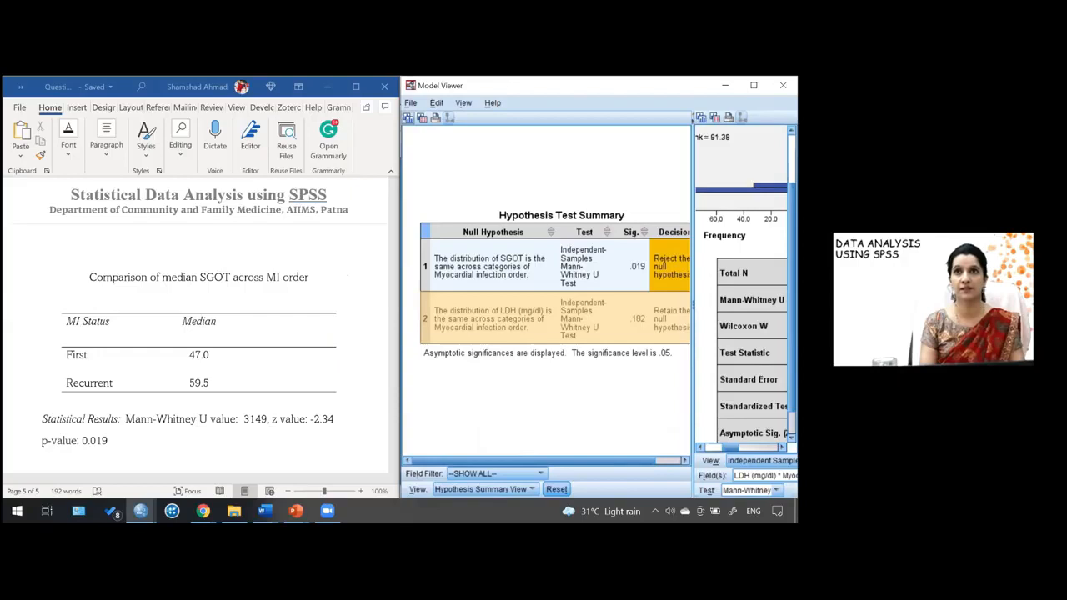
{"action": "left_click", "coordinate": [693, 122]}
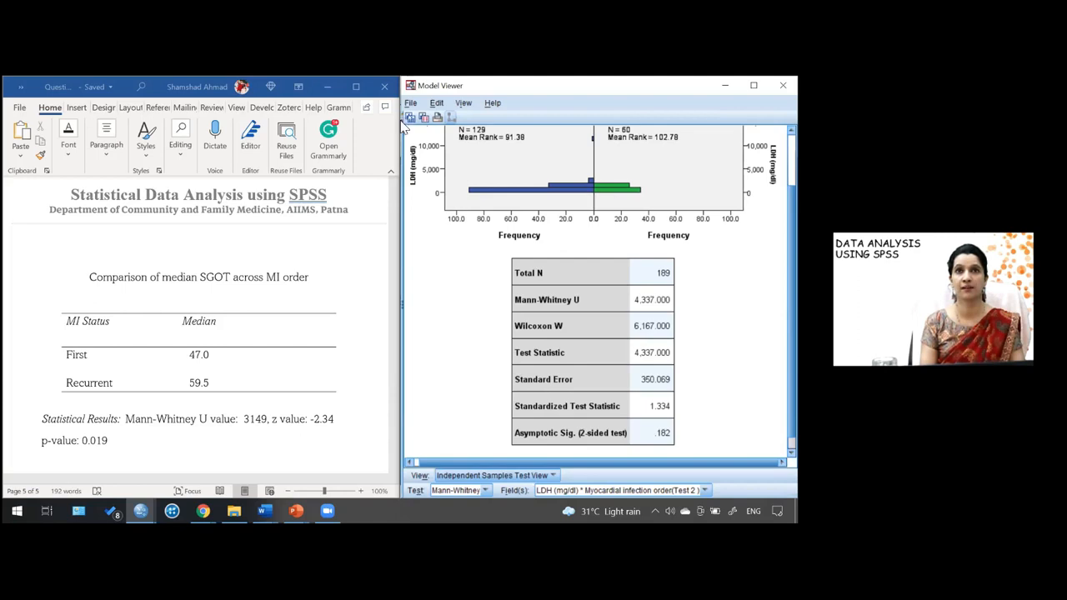
{"action": "left_click_drag", "start_coordinate": [402, 124], "coordinate": [692, 125]}
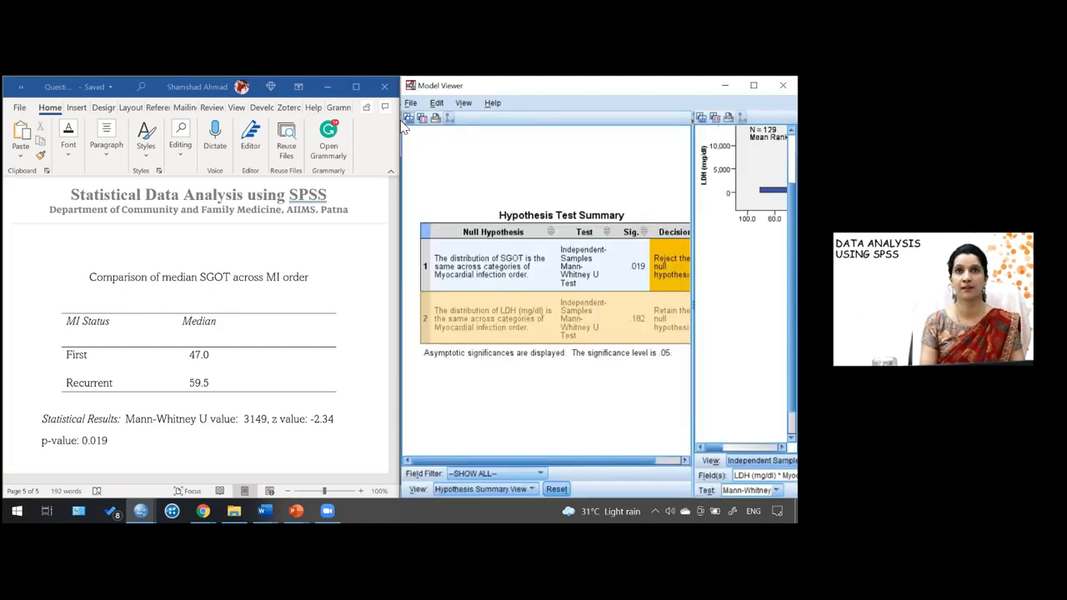
{"action": "left_click", "coordinate": [491, 270]}
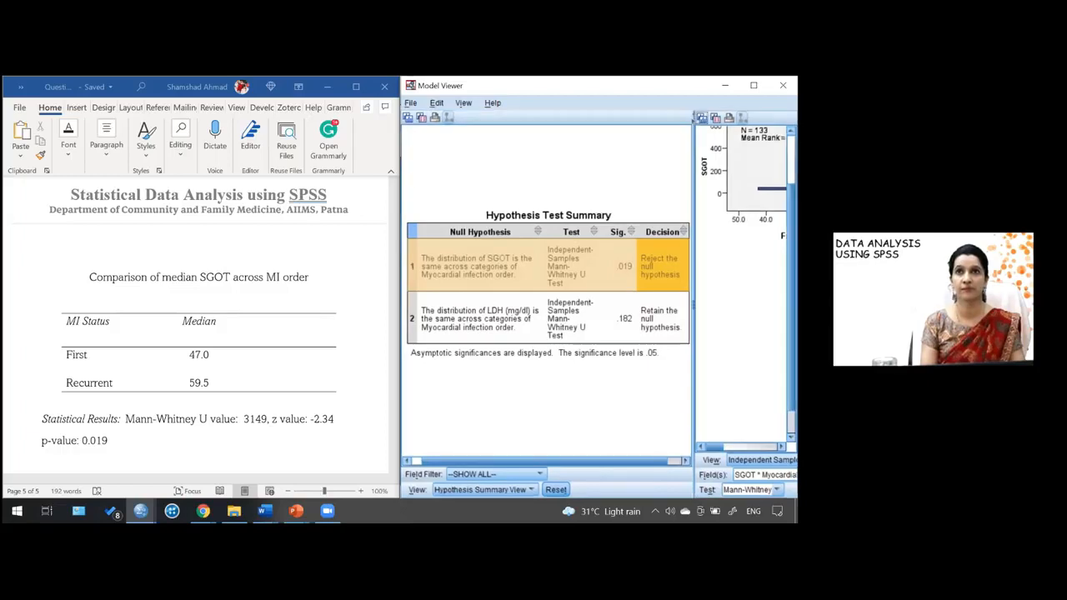
{"action": "left_click", "coordinate": [694, 120]}
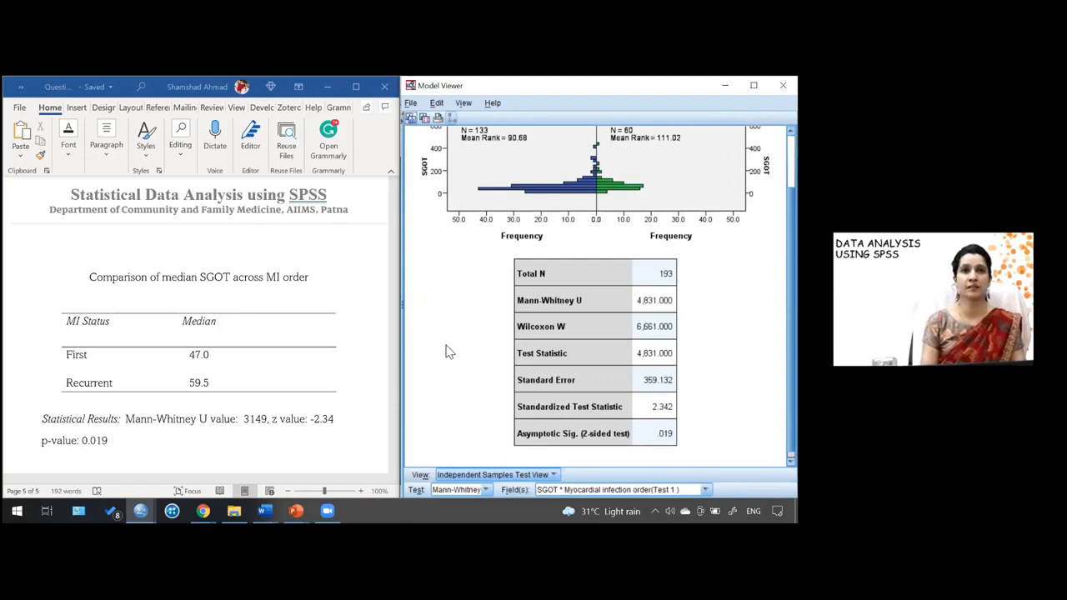
- In the Statistical Results line, set the Mann-Whitney U value to 4831 and the z value to 2.34
{"action": "left_click", "coordinate": [268, 423]}
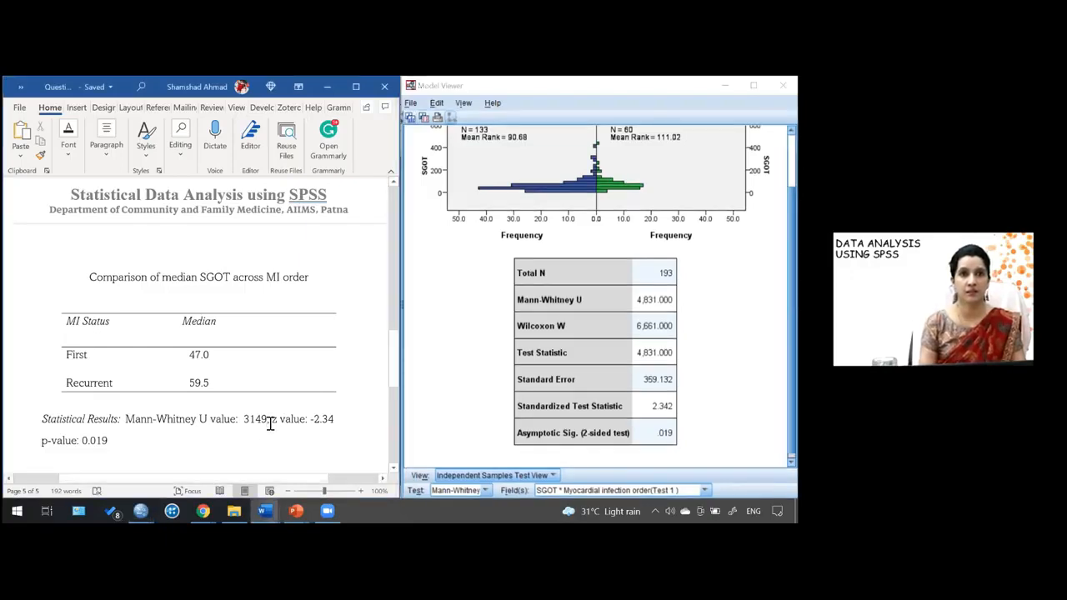
{"action": "key", "text": "BackSpace"}
{"action": "key", "text": "BackSpace"}
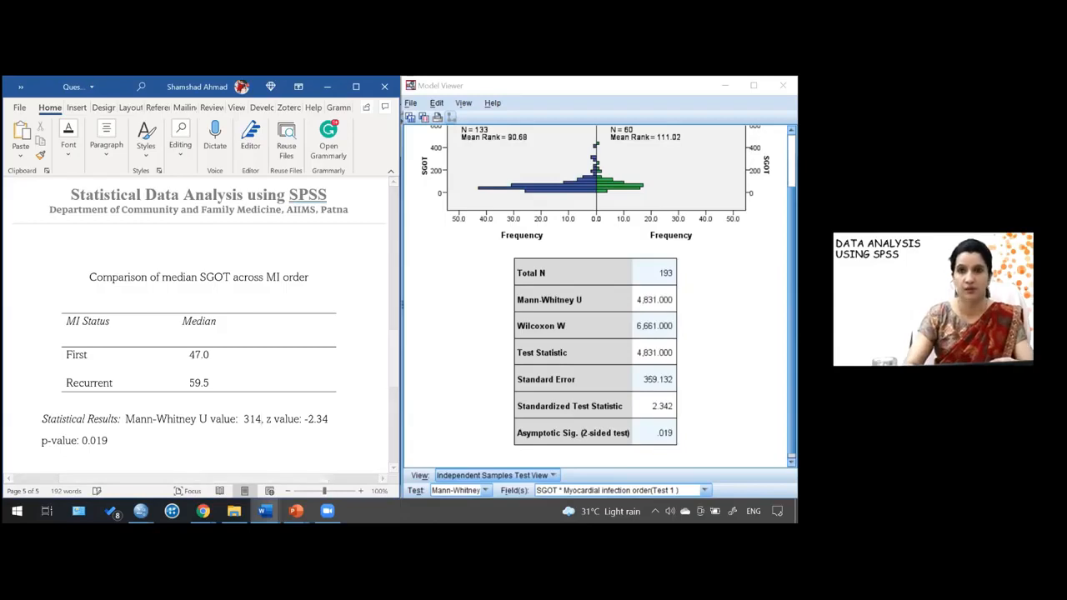
{"action": "key", "text": "BackSpace"}
{"action": "key", "text": "BackSpace"}
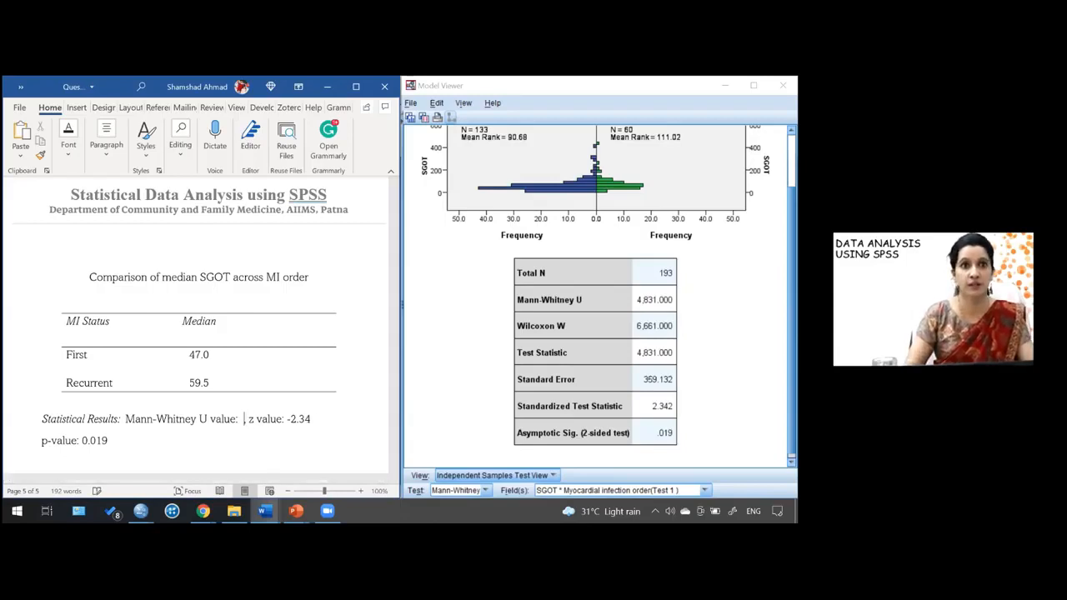
{"action": "type", "text": "4831,"}
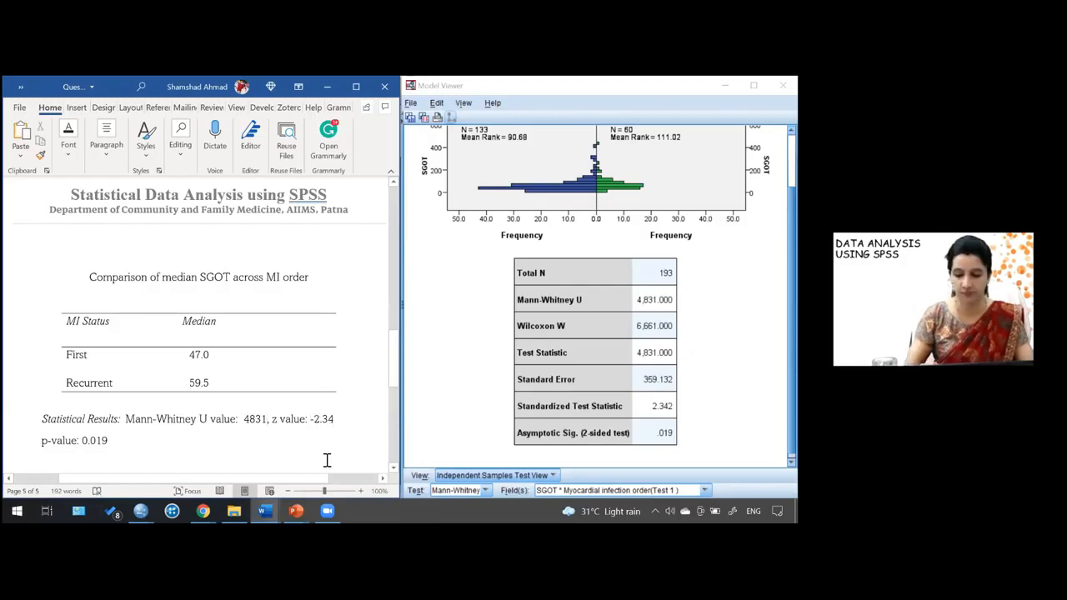
{"action": "key", "text": "Delete"}
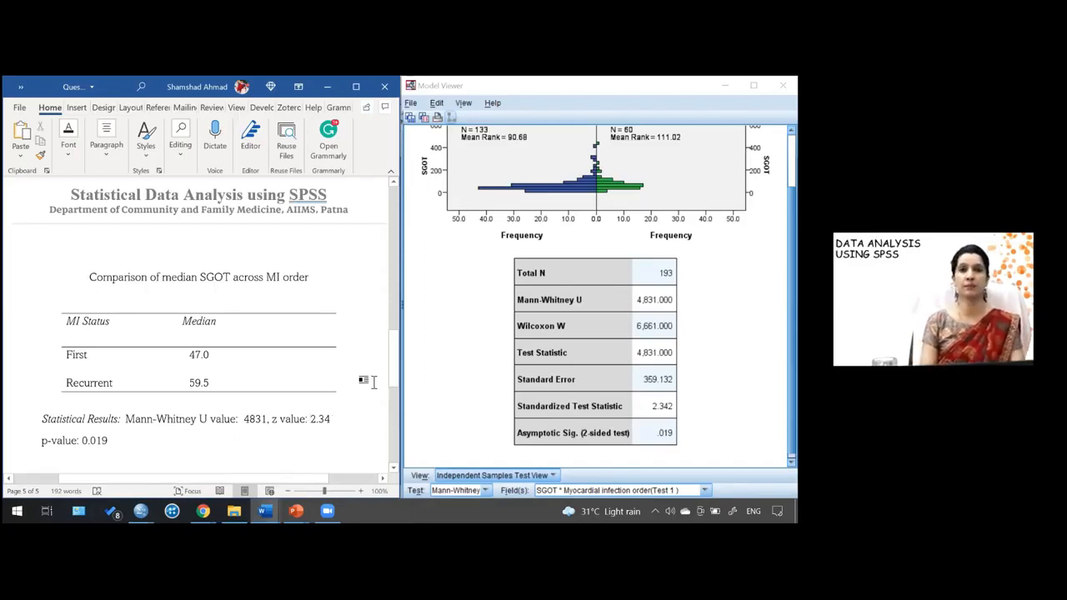
- In the interpretation paragraph, change U to 4831 and z to 2.34
{"action": "left_click_drag", "start_coordinate": [397, 371], "coordinate": [398, 390]}
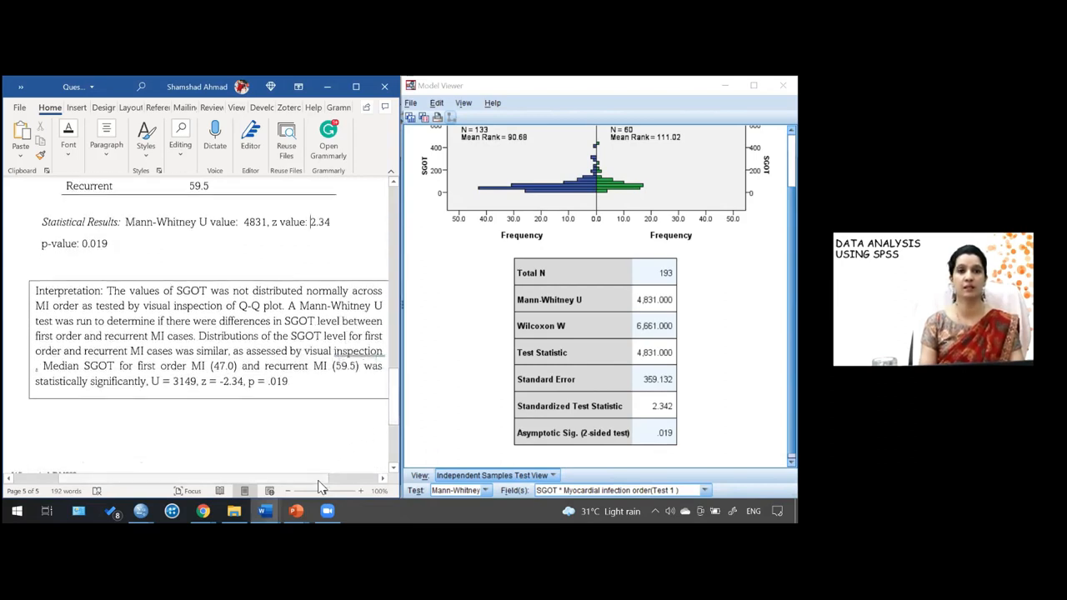
{"action": "left_click_drag", "start_coordinate": [319, 482], "coordinate": [337, 480]}
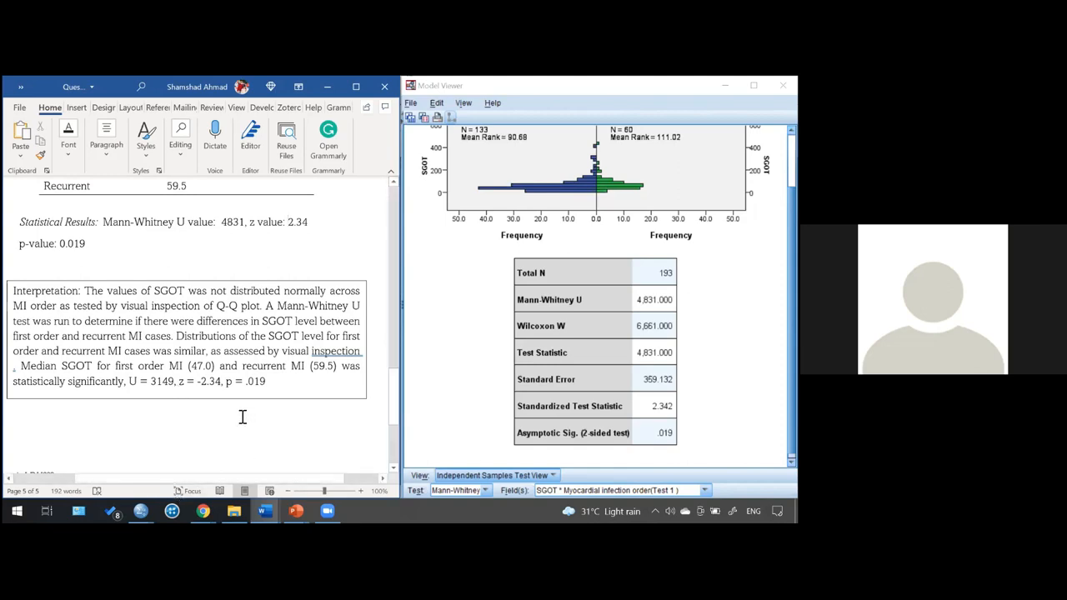
{"action": "double_click", "coordinate": [156, 382]}
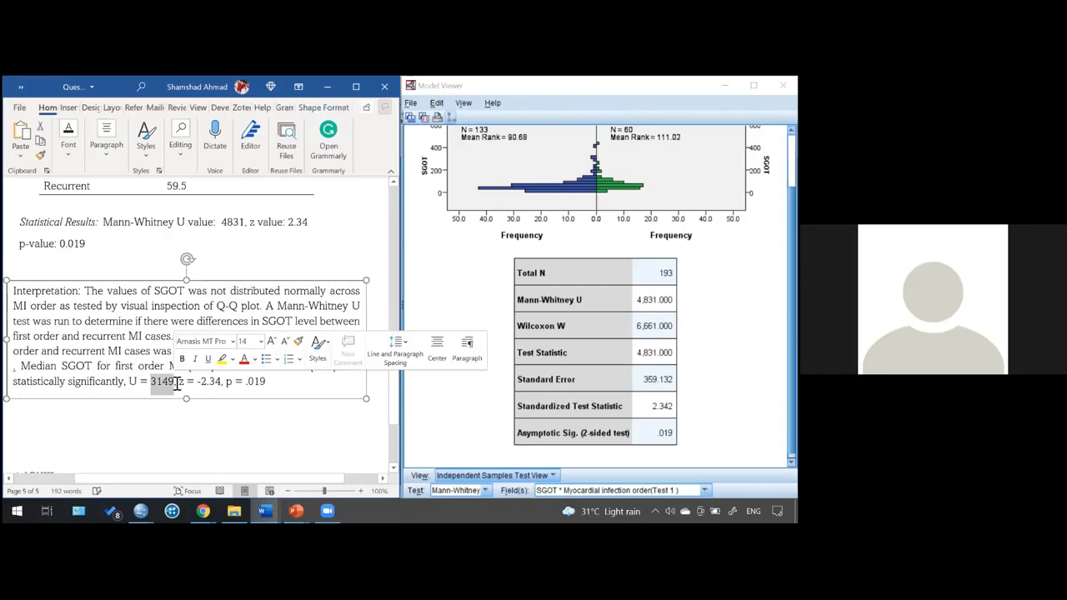
{"action": "type", "text": "4831"}
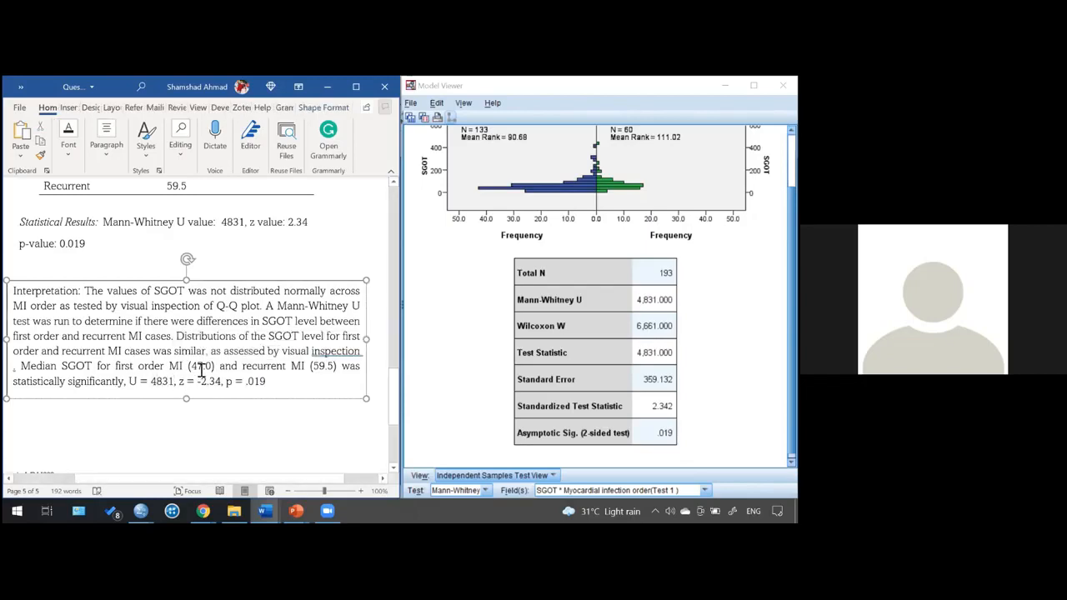
{"action": "left_click", "coordinate": [203, 382]}
{"action": "key", "text": "BackSpace"}
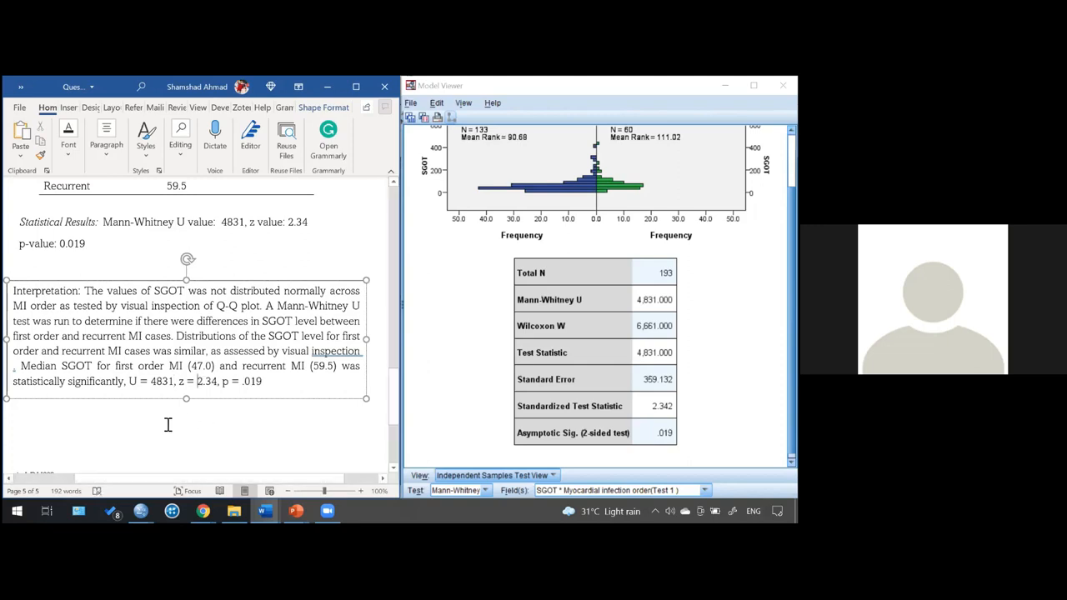
- Delete the leftover 'LDH???' note below the interpretation box
{"action": "left_click", "coordinate": [230, 438]}
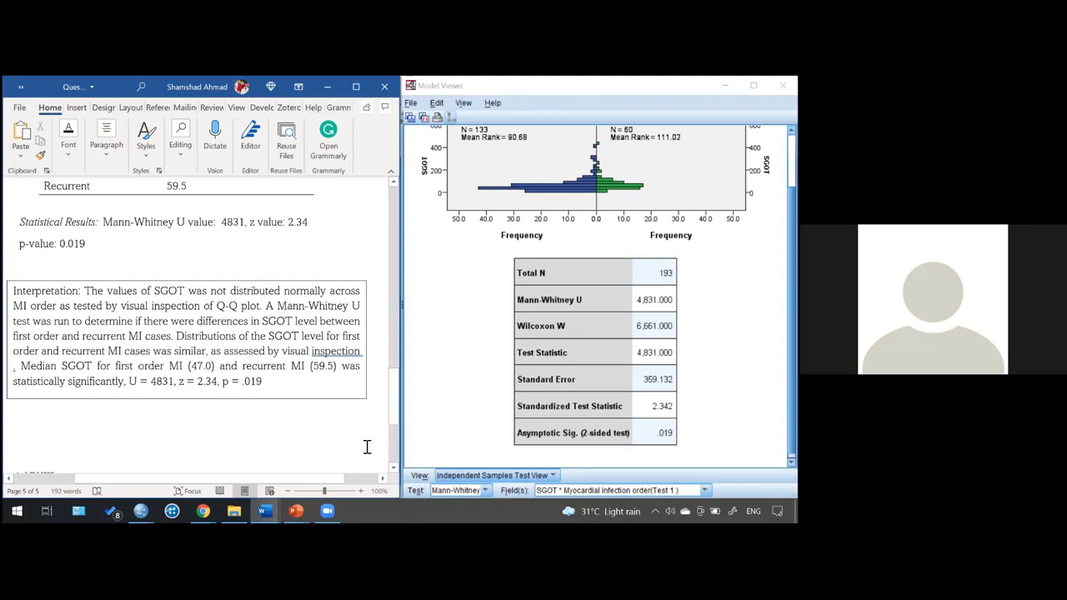
{"action": "left_click_drag", "start_coordinate": [393, 409], "coordinate": [395, 424]}
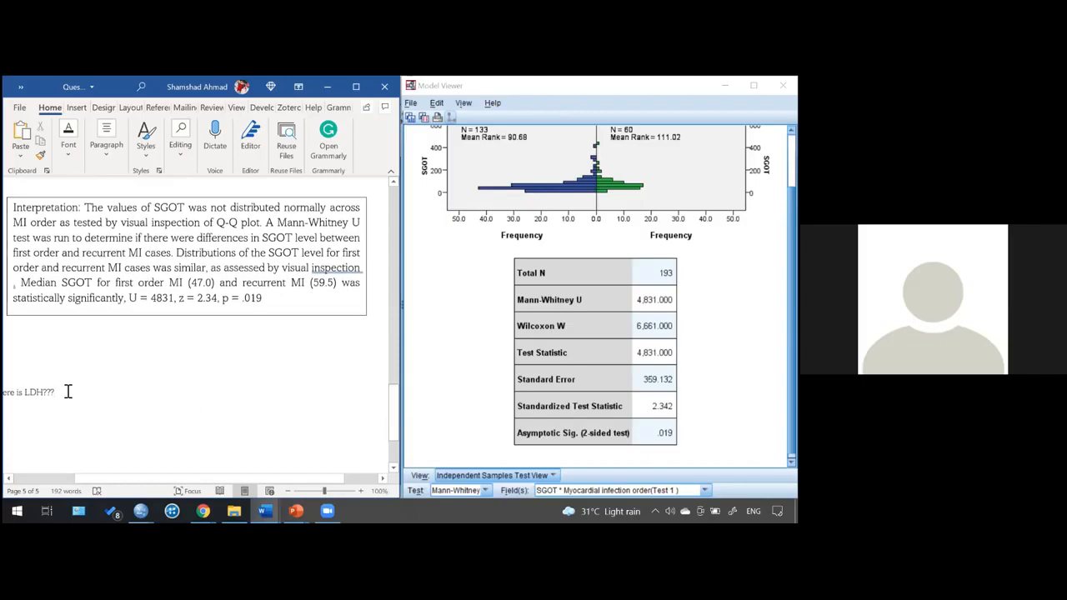
{"action": "key", "text": "BackSpace"}
{"action": "key", "text": "BackSpace"}
{"action": "key", "text": "BackSpace"}
{"action": "key", "text": "BackSpace"}
{"action": "key", "text": "BackSpace"}
{"action": "key", "text": "BackSpace"}
{"action": "key", "text": "BackSpace"}
{"action": "key", "text": "BackSpace"}
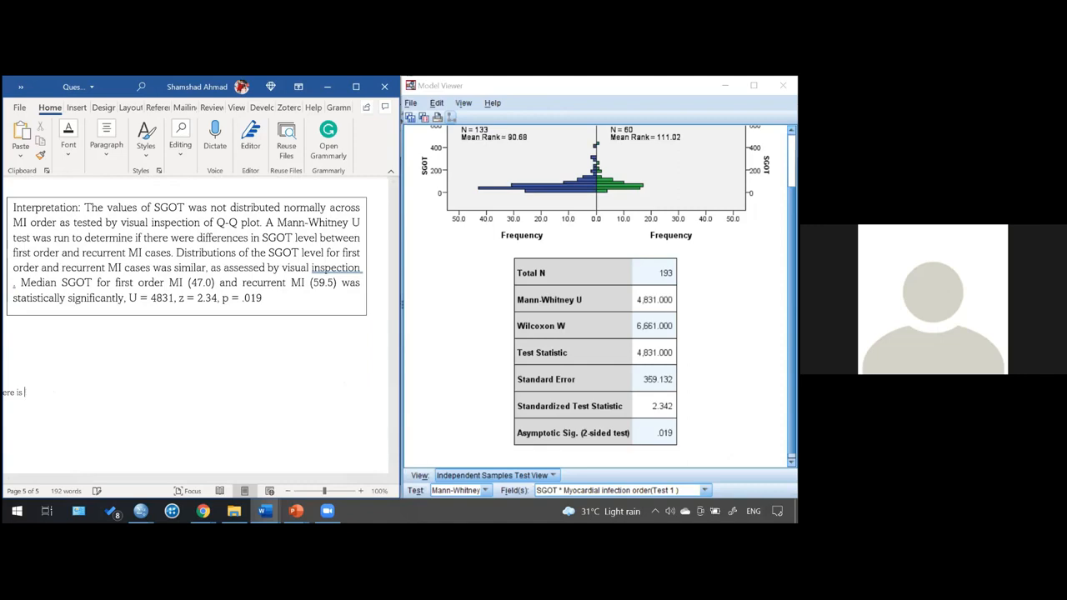
{"action": "key", "text": "BackSpace"}
{"action": "key", "text": "BackSpace"}
{"action": "key", "text": "BackSpace"}
{"action": "key", "text": "BackSpace"}
{"action": "key", "text": "BackSpace"}
{"action": "key", "text": "BackSpace"}
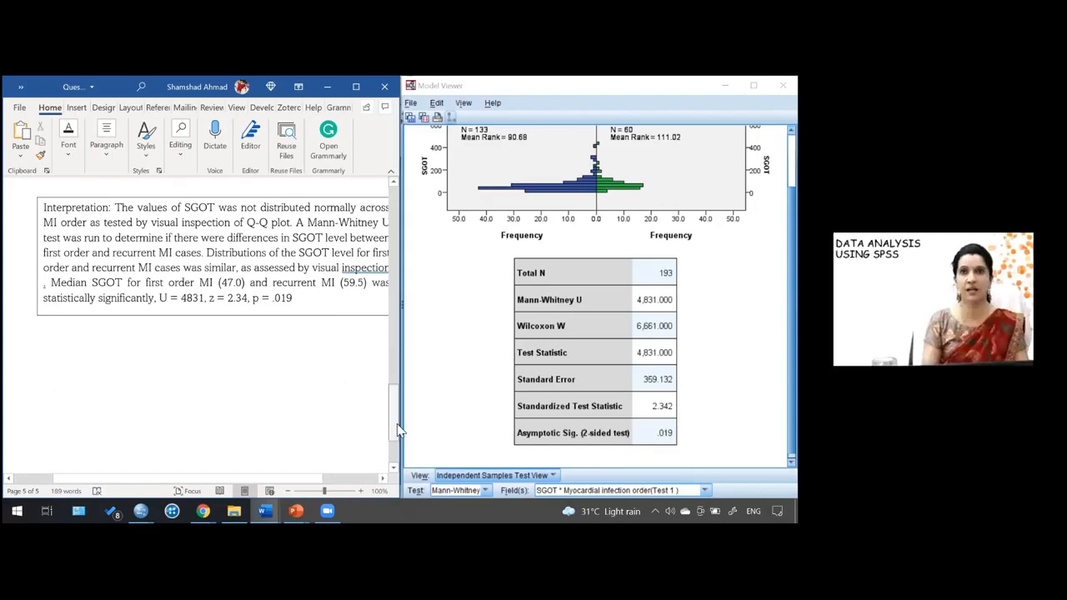
- Add a 'Mean rank' column heading to the median SGOT comparison table
{"action": "scroll", "coordinate": [398, 429], "scroll_direction": "up", "scroll_amount": 2}
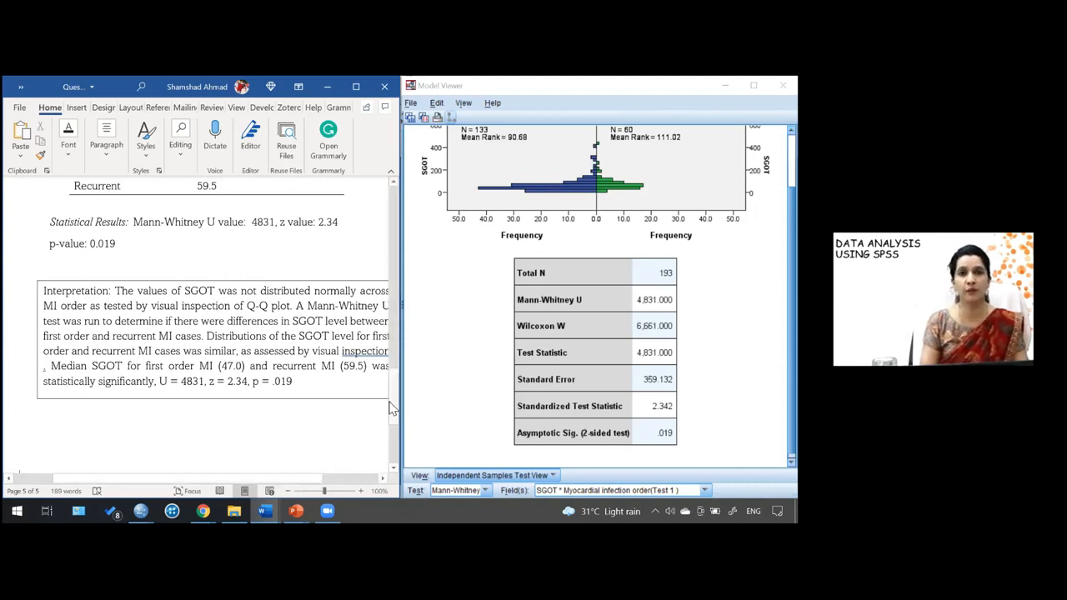
{"action": "scroll", "coordinate": [395, 406], "scroll_direction": "up", "scroll_amount": 3}
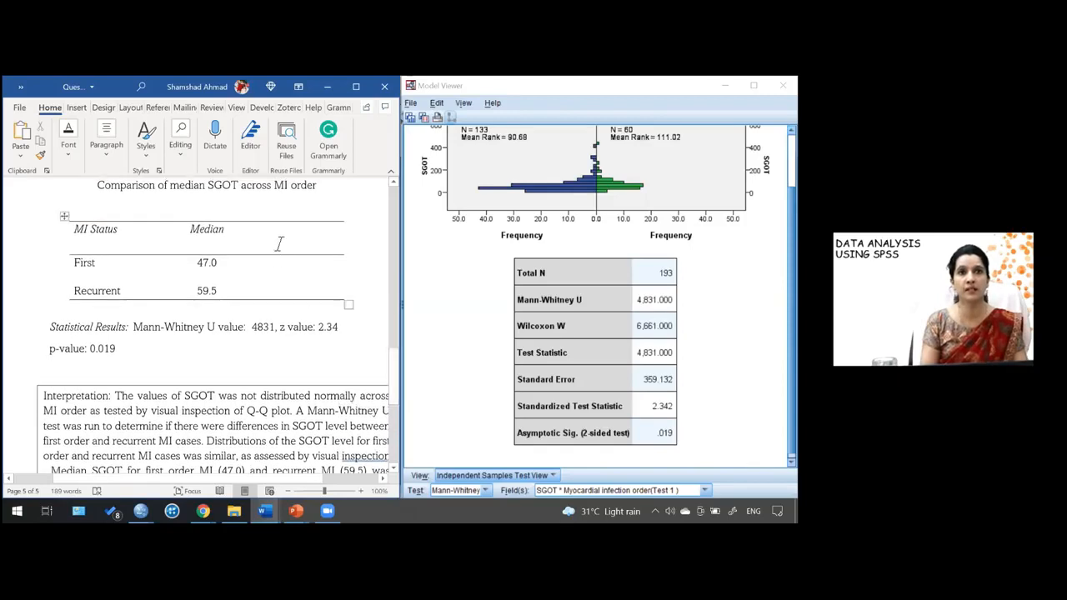
{"action": "left_click", "coordinate": [279, 243]}
{"action": "type", "text": "me"}
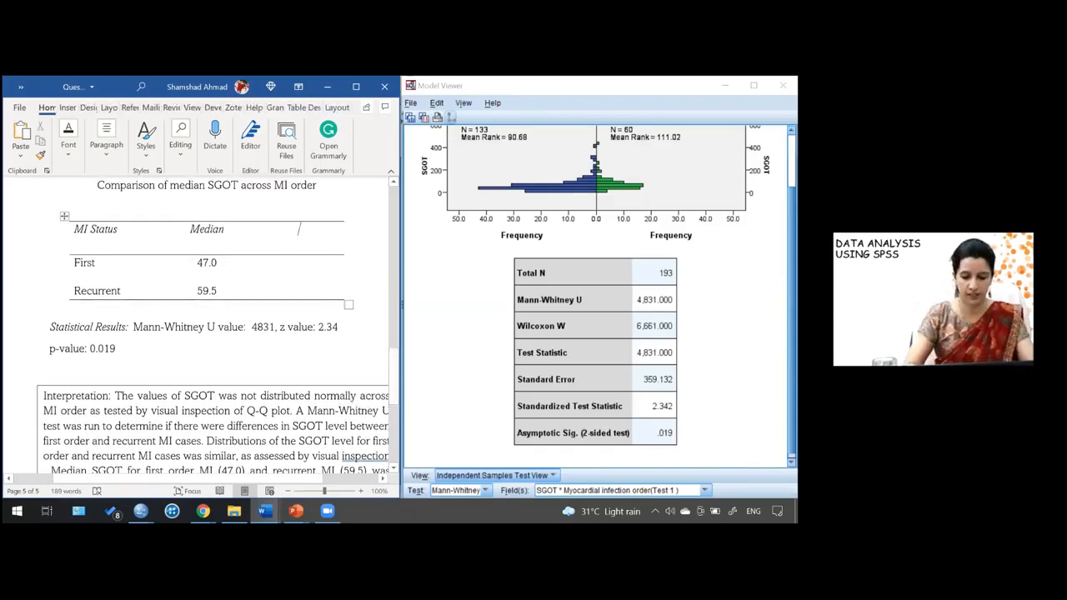
{"action": "type", "text": "an rank"}
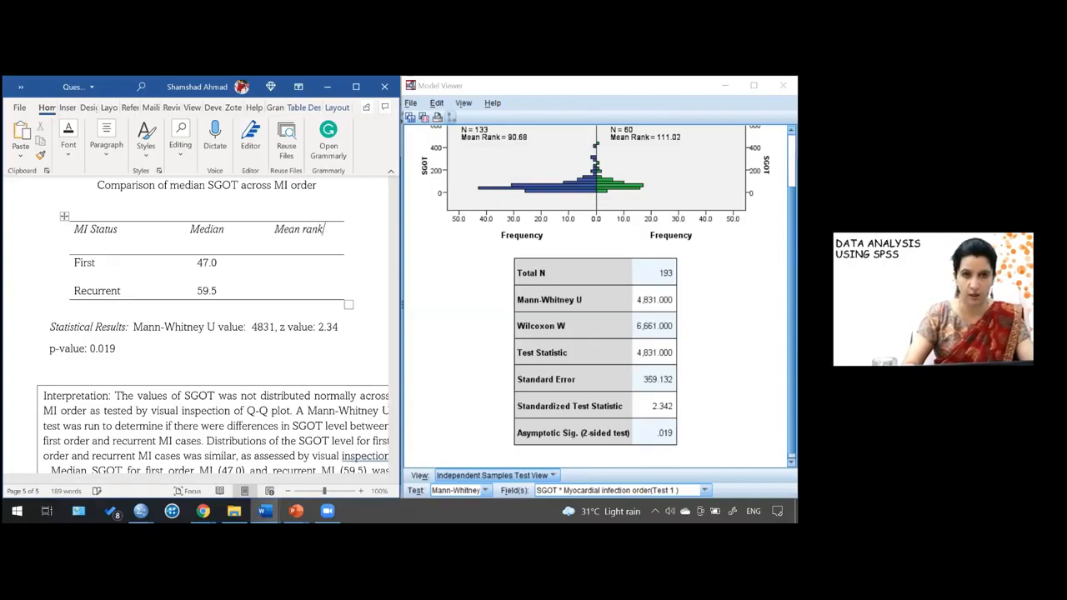
- Enter mean ranks of 90.68 for first-order MI and 111.02 for recurrent MI in the table
{"action": "left_click", "coordinate": [302, 270]}
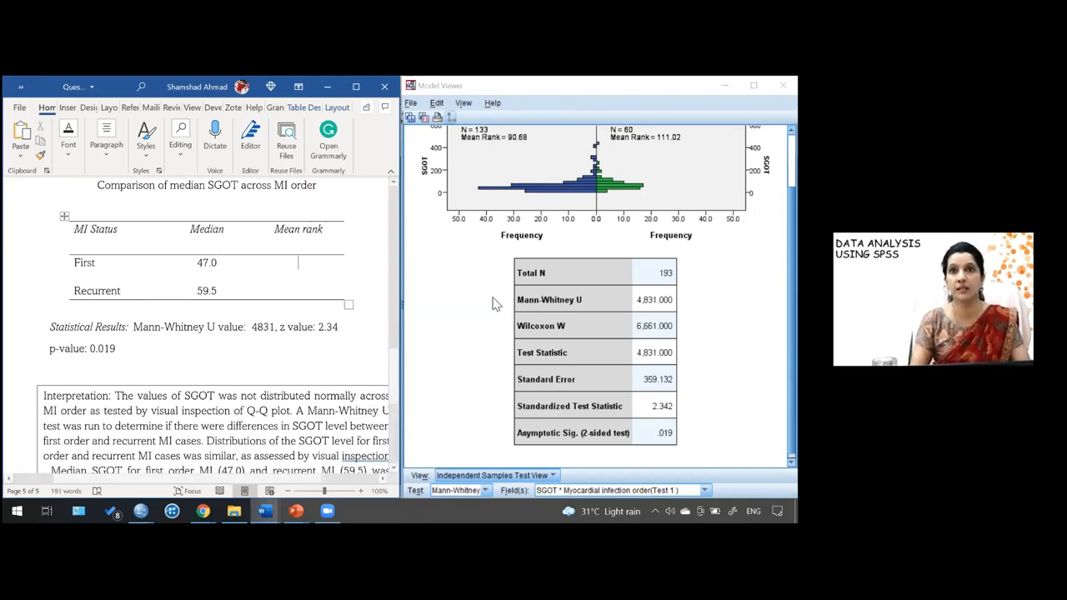
{"action": "left_click_drag", "start_coordinate": [791, 321], "coordinate": [791, 301]}
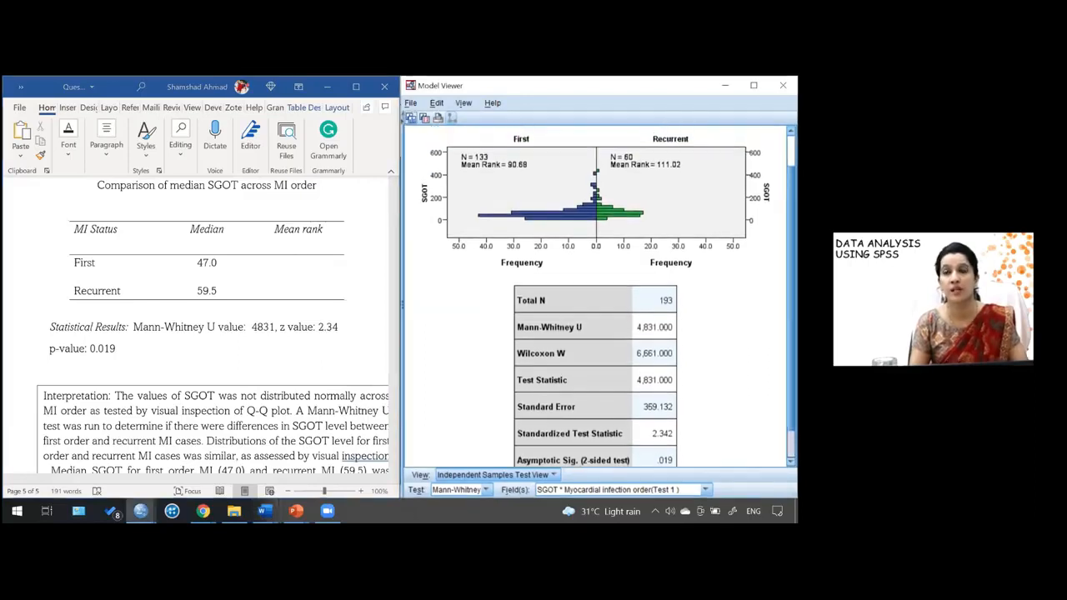
{"action": "left_click", "coordinate": [297, 269]}
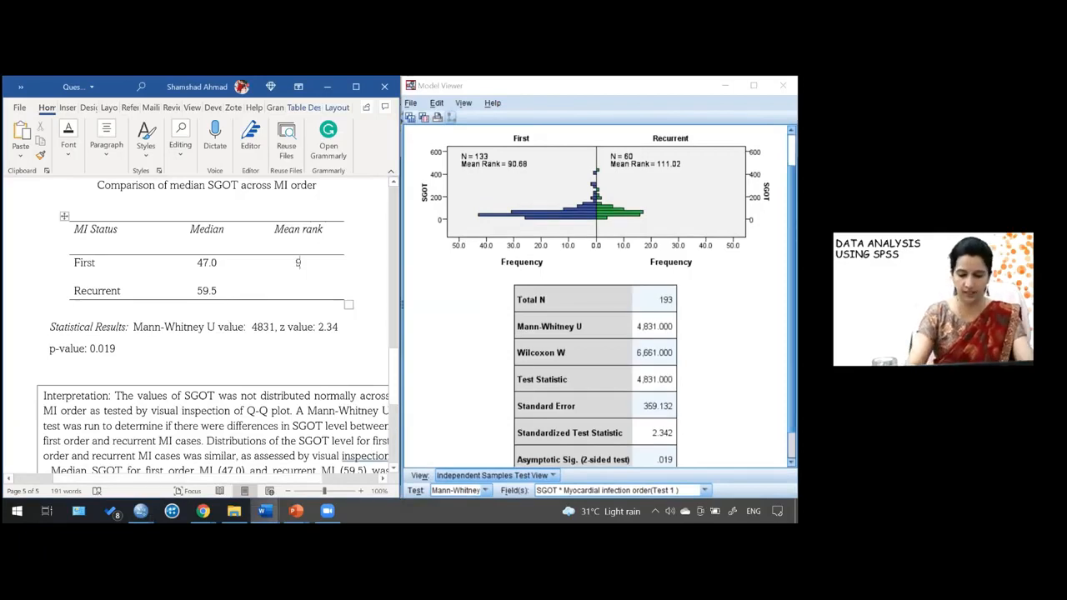
{"action": "type", "text": "90.68"}
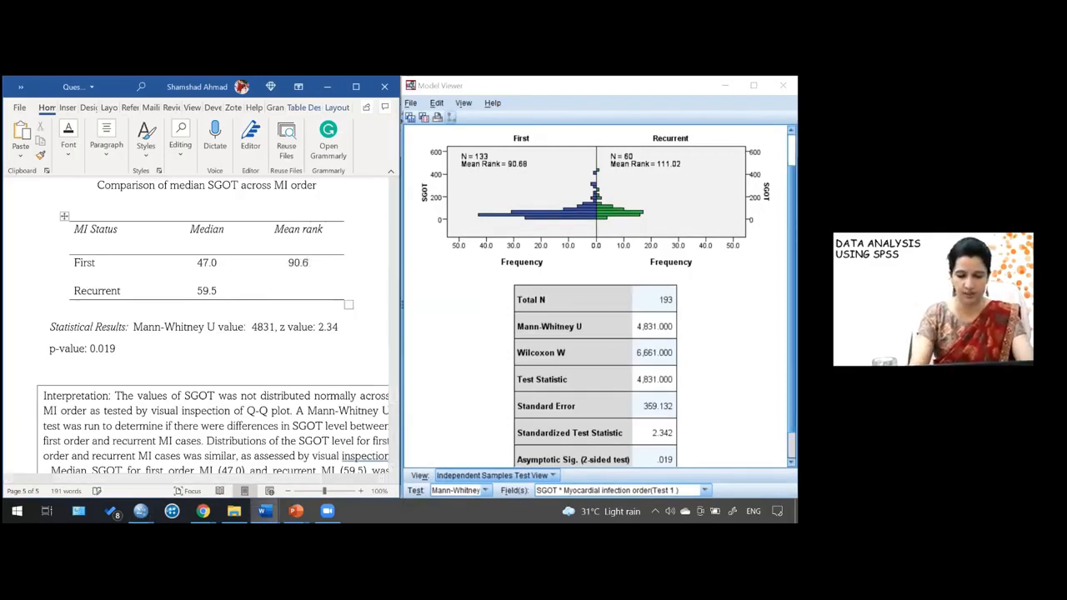
{"action": "left_click", "coordinate": [296, 297]}
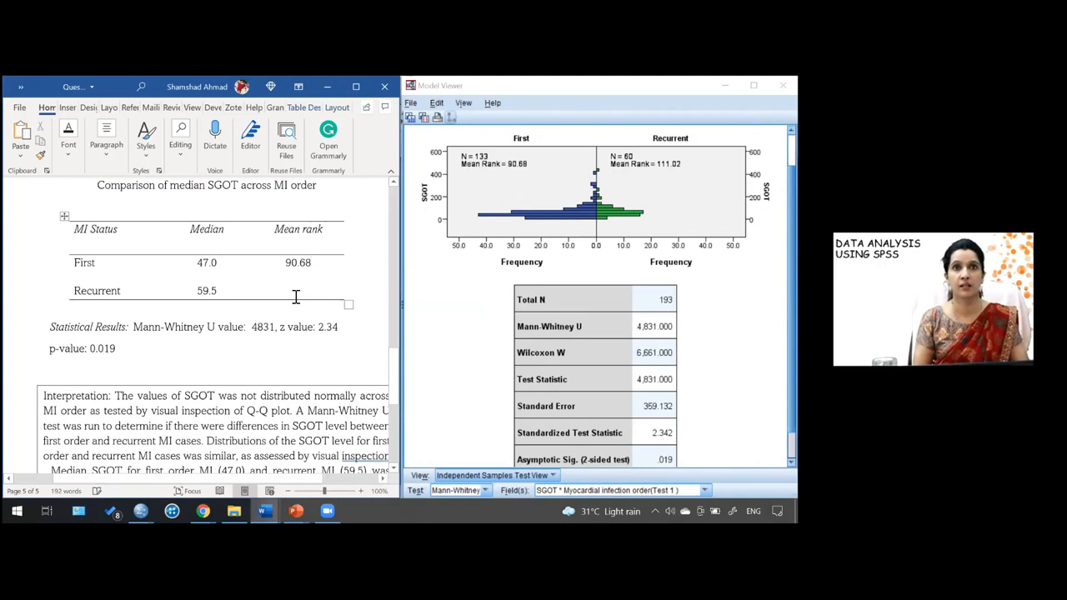
{"action": "type", "text": "111.02"}
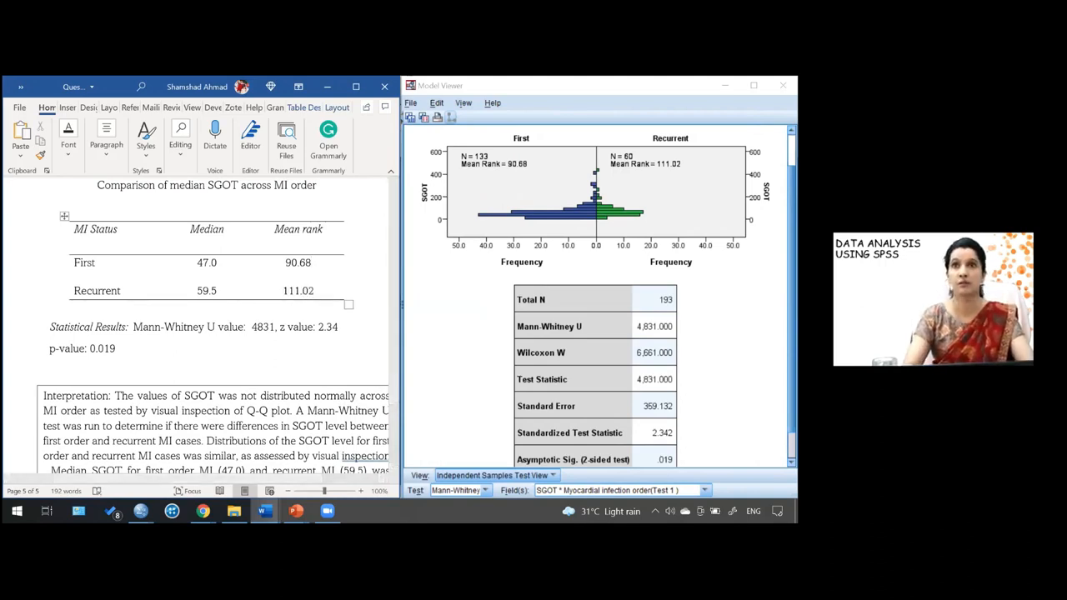
{"action": "left_click", "coordinate": [332, 348]}
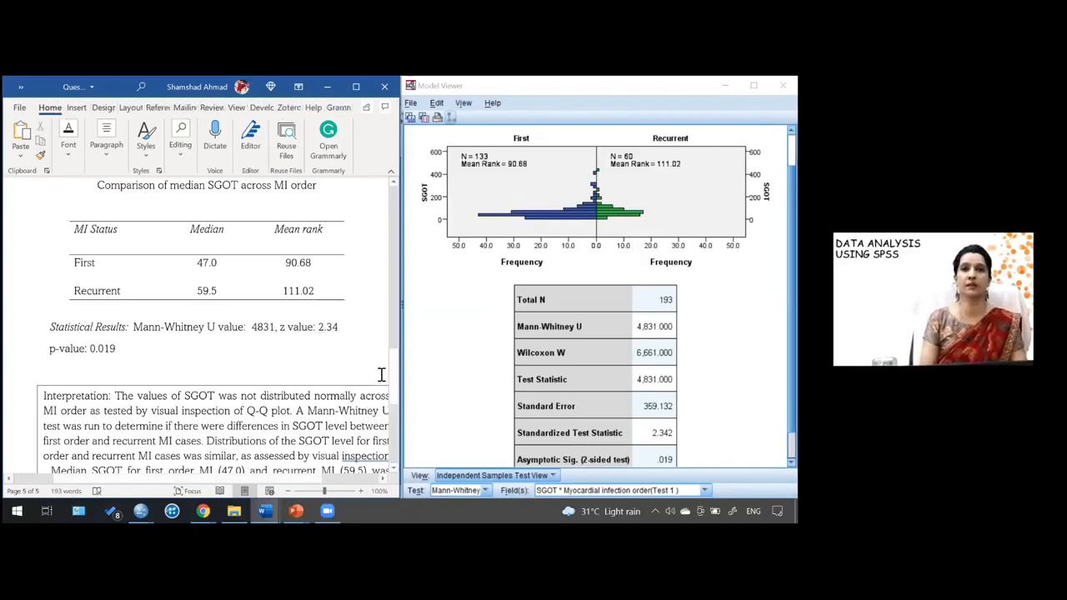